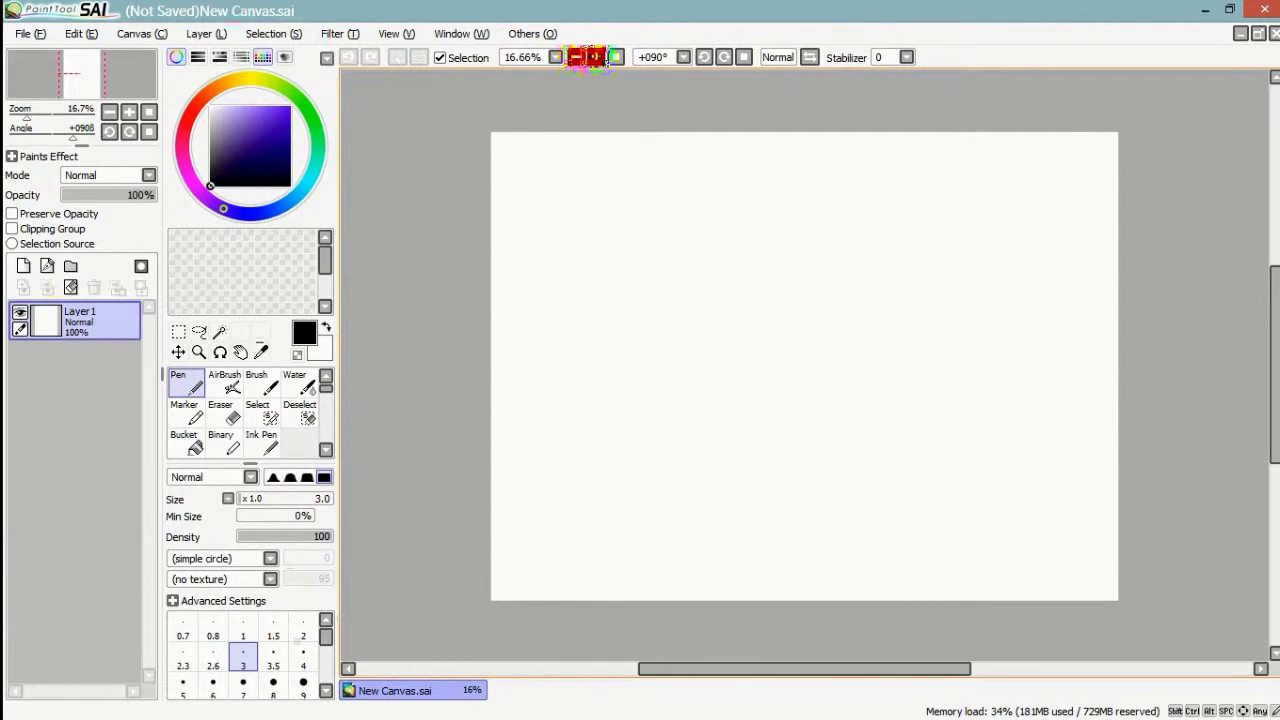
pyautogui.scroll(2, 804, 390)
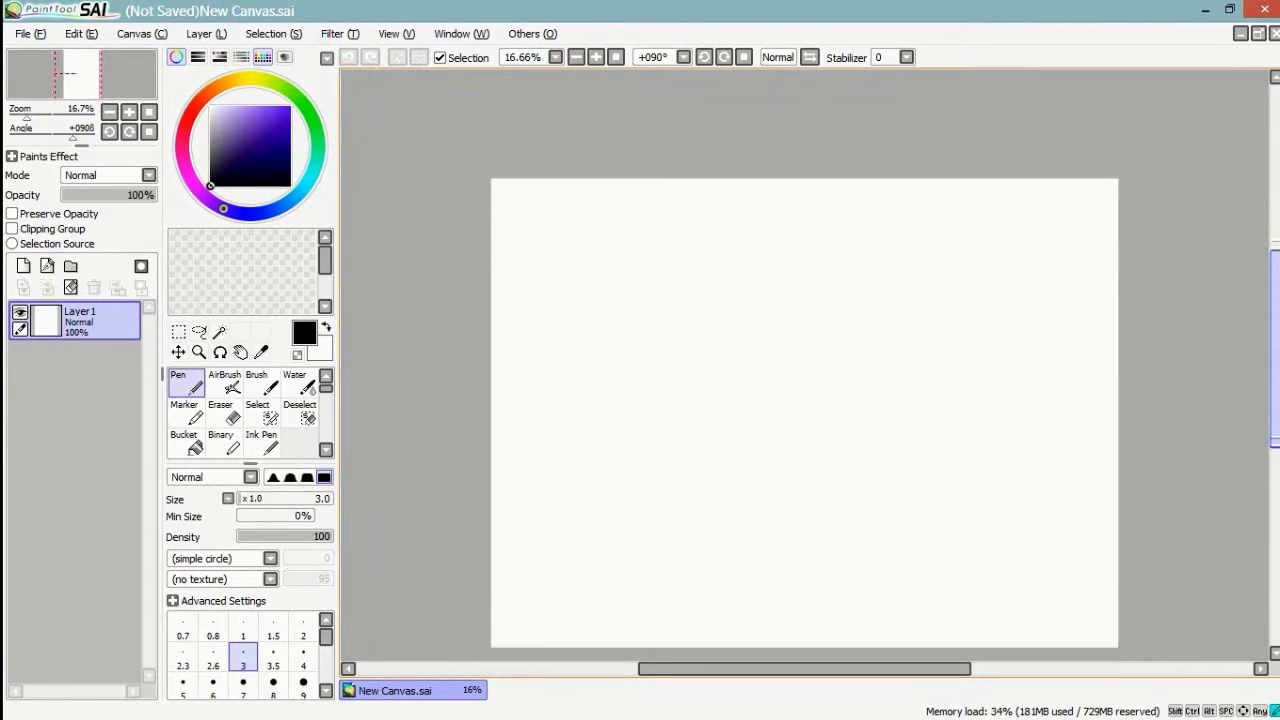
pyautogui.scroll(-3, 804, 380)
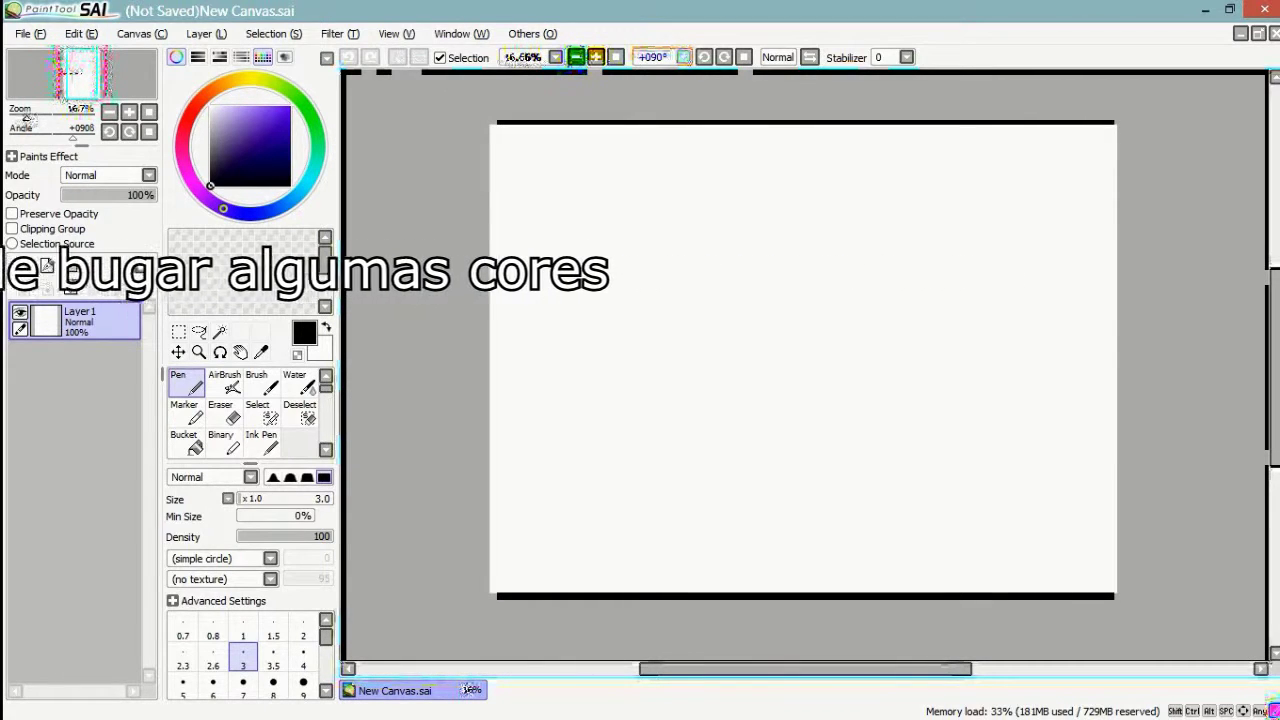
pyautogui.click(596, 57)
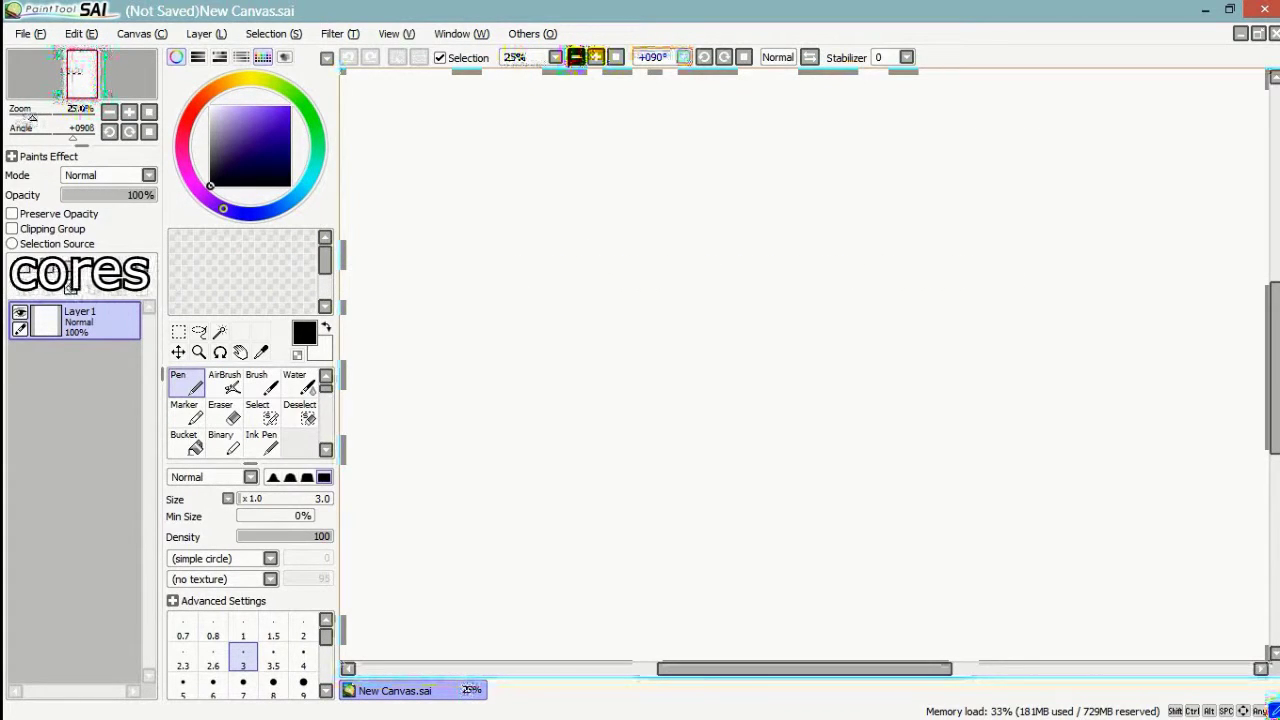
pyautogui.press('space')
pyautogui.moveTo(800, 360); pyautogui.dragTo(895, 500)
pyautogui.press('space')
pyautogui.moveTo(800, 400); pyautogui.dragTo(763, 342)
pyautogui.click(576, 57)
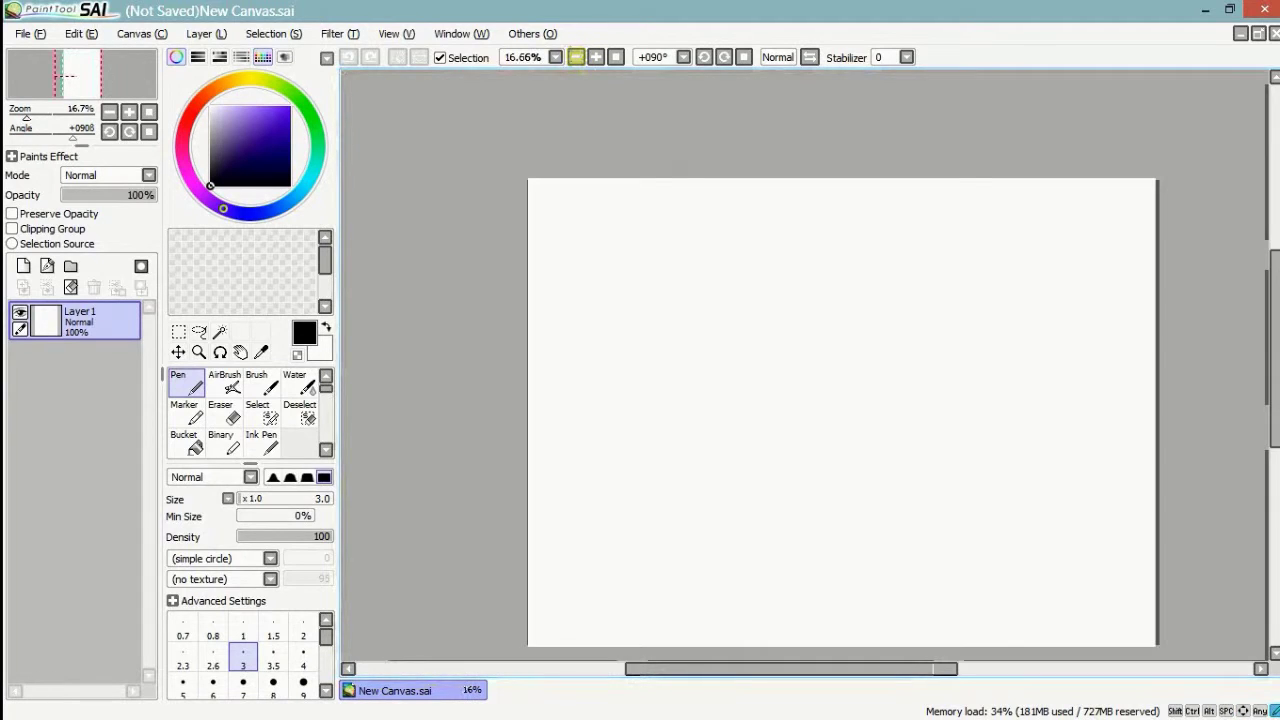
pyautogui.moveTo(808, 336); pyautogui.dragTo(800, 335)
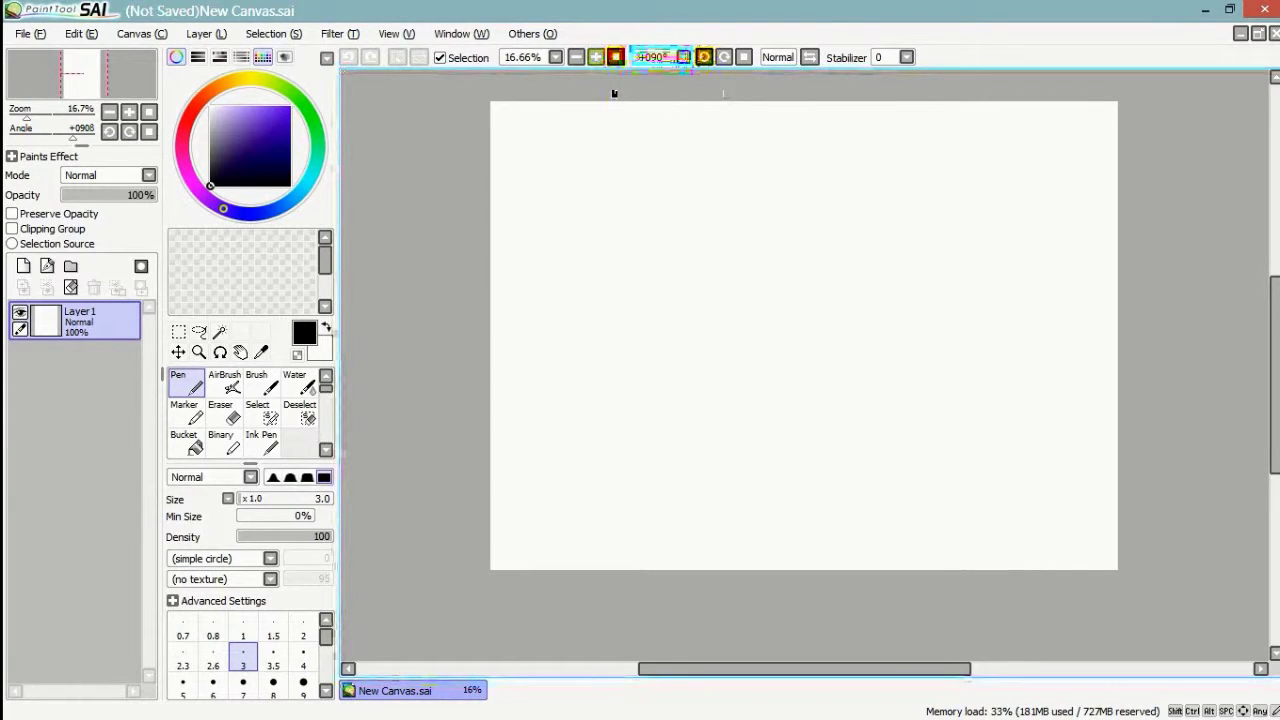
# - Sketch a rough circle for the skull near the canvas's upper-left area with the 3 px black Pen
pyautogui.click(596, 57)
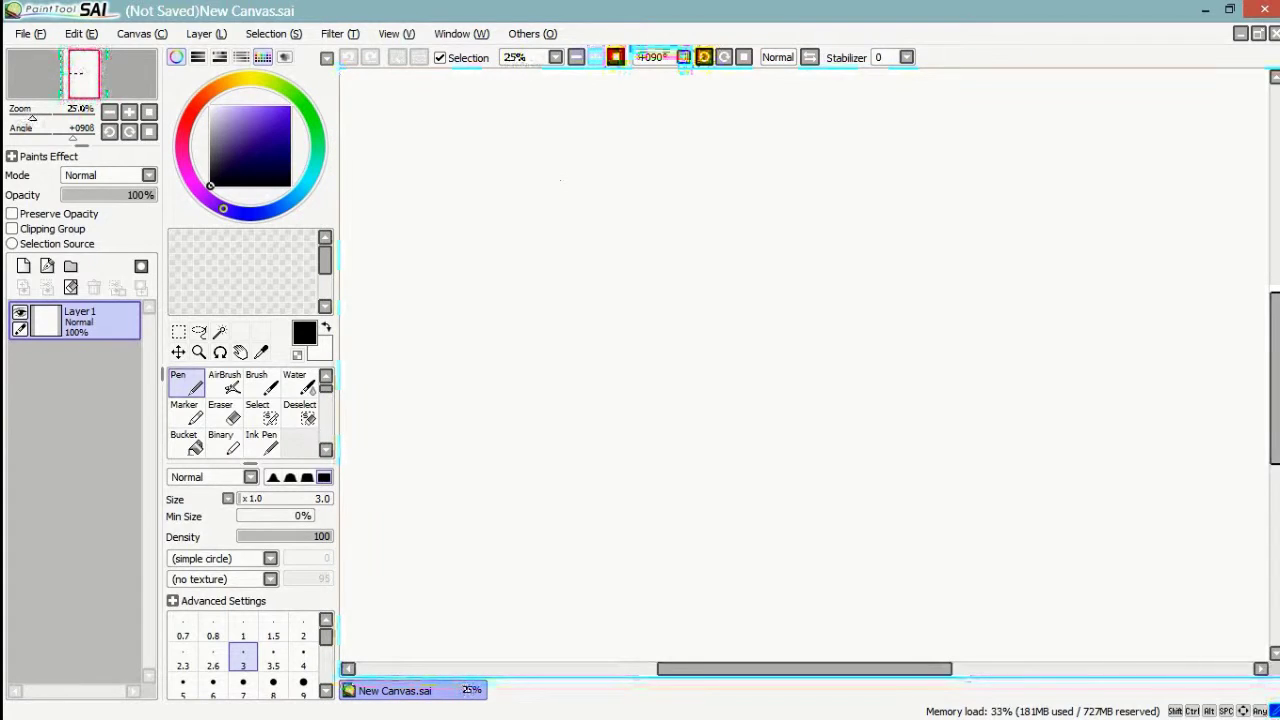
pyautogui.moveTo(800, 350); pyautogui.dragTo(743, 375)
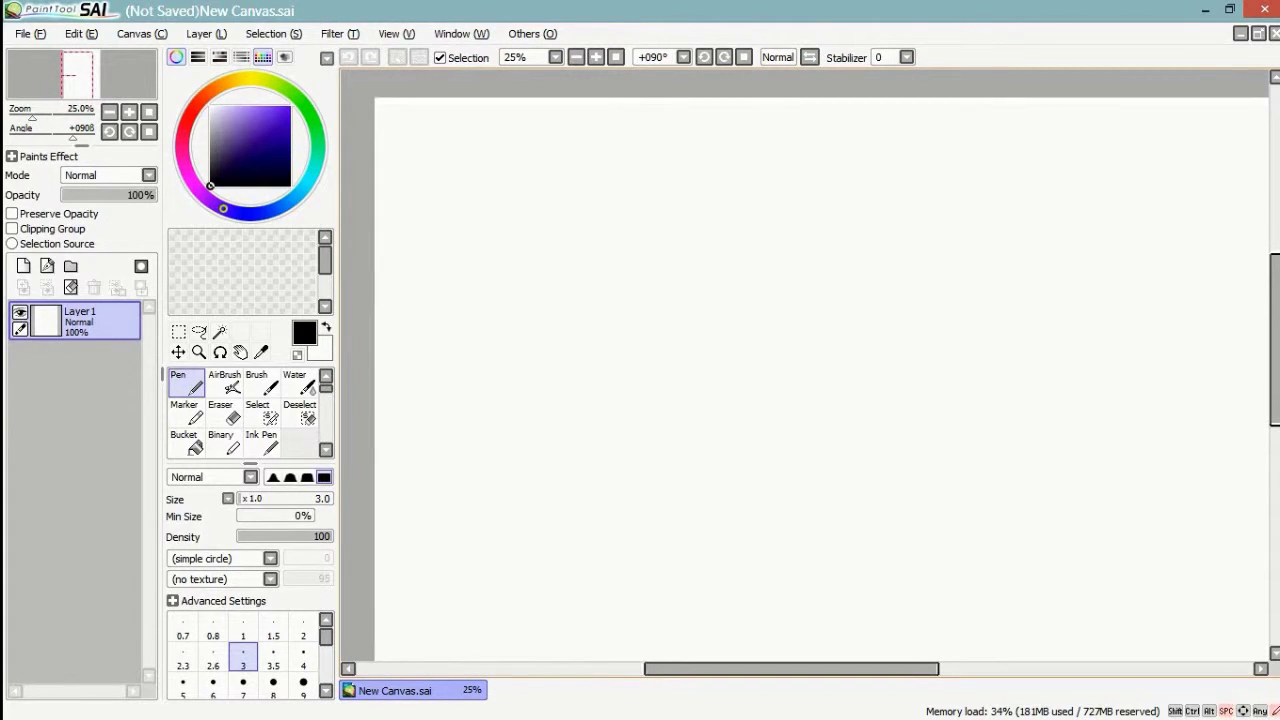
pyautogui.moveTo(745, 305)
pyautogui.mouseDown()
pyautogui.moveTo(777, 308)
pyautogui.moveTo(537, 283)
pyautogui.mouseUp()
pyautogui.moveTo(631, 150)
pyautogui.mouseDown()
pyautogui.moveTo(557, 275)
pyautogui.moveTo(580, 342)
pyautogui.mouseUp()
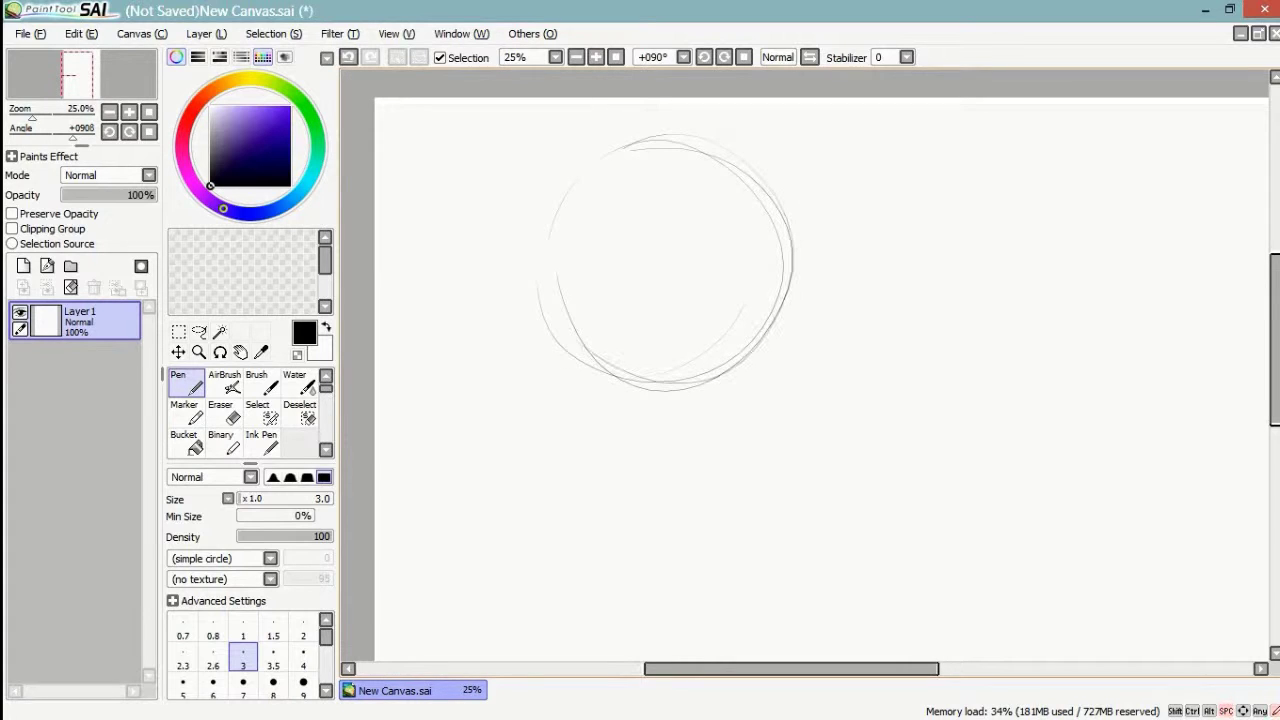
# - Sketch the straight face guideline down from the circle's left side and the slanted jaw line up to the back of the jaw
pyautogui.moveTo(556, 205); pyautogui.dragTo(562, 440)
pyautogui.moveTo(556, 240); pyautogui.dragTo(572, 496)
pyautogui.moveTo(558, 272)
pyautogui.mouseDown()
pyautogui.moveTo(578, 476)
pyautogui.moveTo(640, 442)
pyautogui.mouseUp()
pyautogui.moveTo(562, 480); pyautogui.dragTo(704, 405)
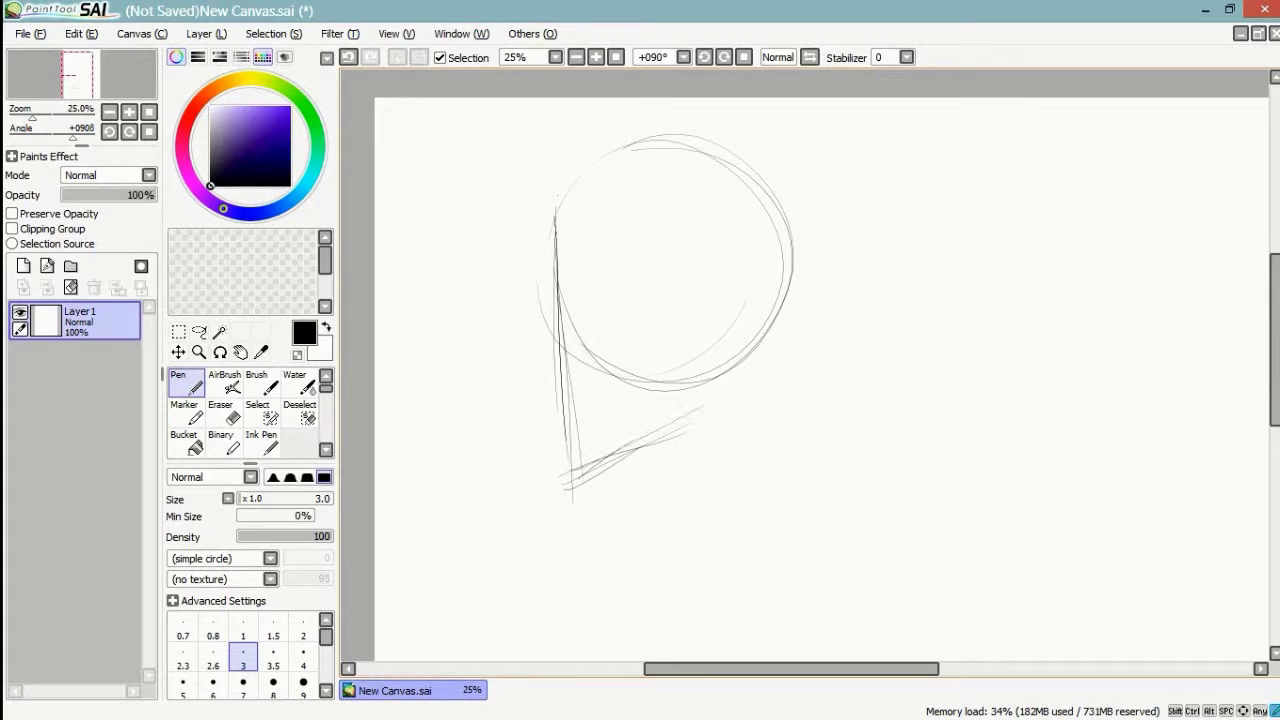
pyautogui.moveTo(704, 344); pyautogui.dragTo(701, 391)
pyautogui.moveTo(707, 359); pyautogui.dragTo(694, 413)
pyautogui.moveTo(609, 463); pyautogui.dragTo(688, 420)
# - Close and reinforce the upper-left arc of the skull circle with extra strokes along the forehead
pyautogui.moveTo(572, 184); pyautogui.dragTo(556, 242)
pyautogui.moveTo(590, 164)
pyautogui.mouseDown()
pyautogui.moveTo(556, 284)
pyautogui.moveTo(606, 152)
pyautogui.mouseUp()
pyautogui.moveTo(548, 272)
pyautogui.mouseDown()
pyautogui.moveTo(556, 228)
pyautogui.moveTo(640, 146)
pyautogui.moveTo(592, 192)
pyautogui.mouseUp()
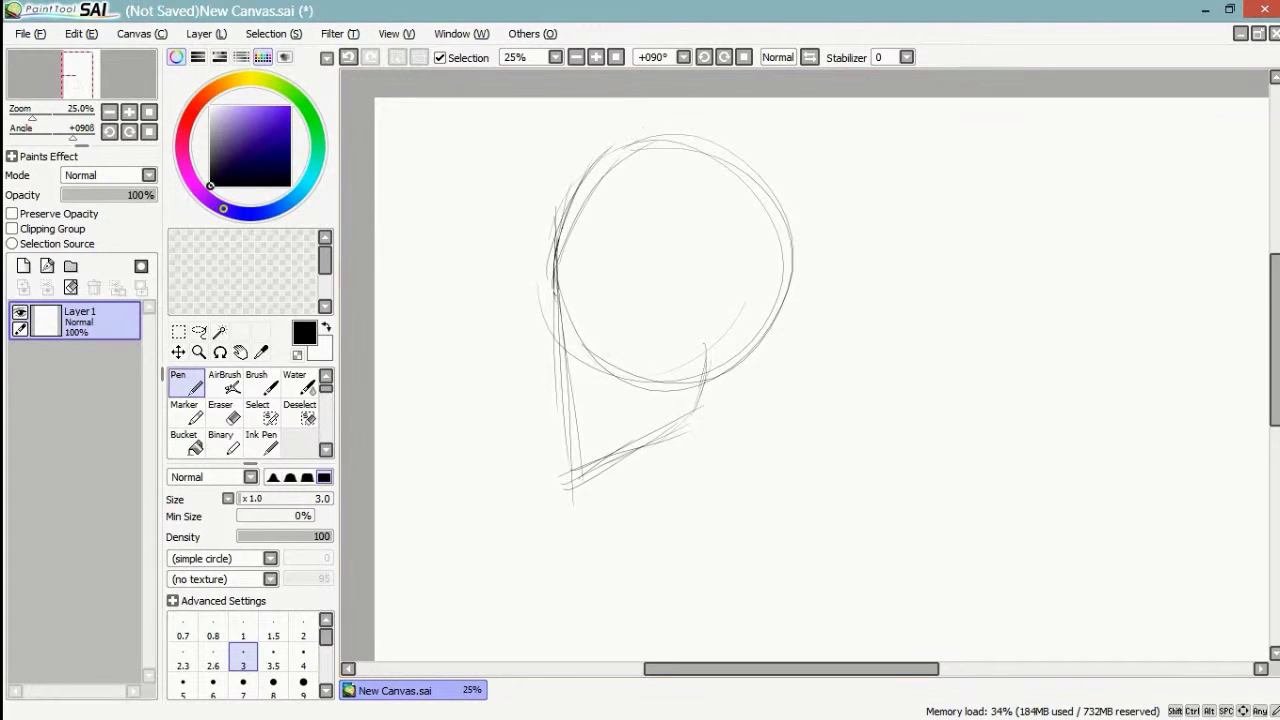
# - Draw the left-facing profile of the nose, lips and chin in front of the face guideline
pyautogui.click(596, 57)
pyautogui.moveTo(600, 260); pyautogui.dragTo(789, 264)
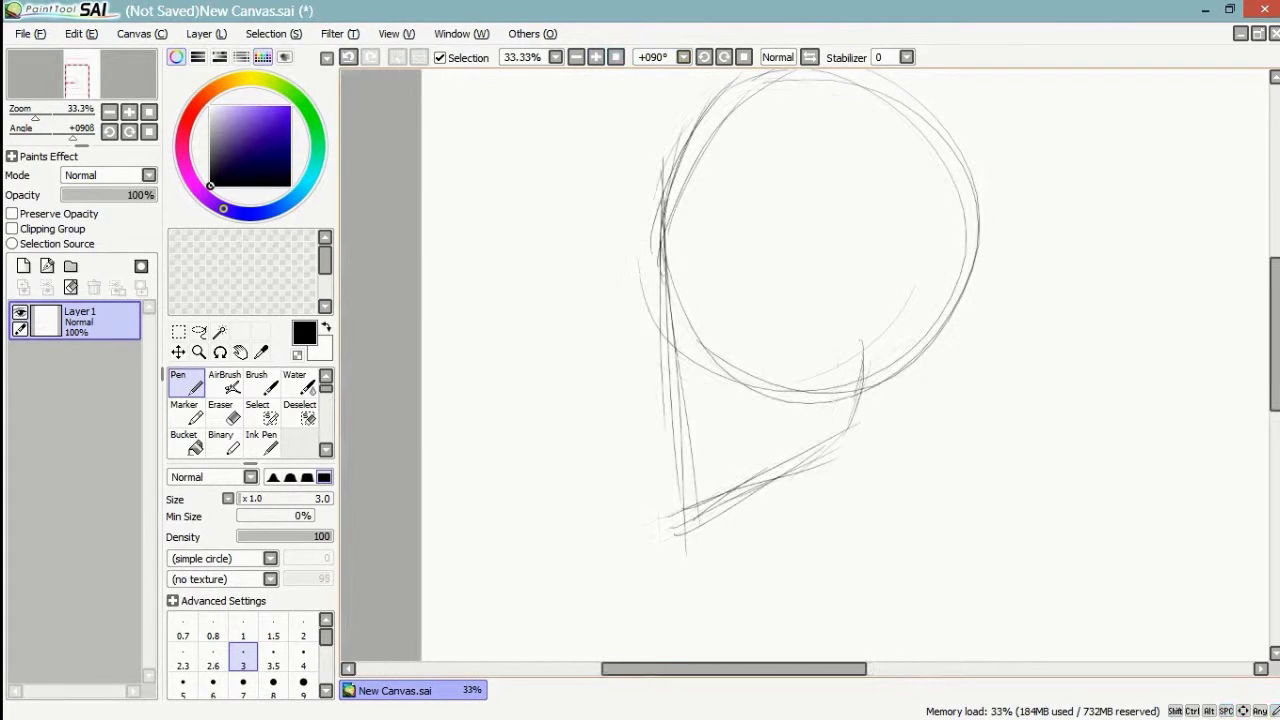
pyautogui.moveTo(666, 307); pyautogui.dragTo(634, 363)
pyautogui.moveTo(666, 314)
pyautogui.mouseDown()
pyautogui.moveTo(623, 383)
pyautogui.moveTo(660, 444)
pyautogui.moveTo(672, 504)
pyautogui.moveTo(752, 477)
pyautogui.mouseUp()
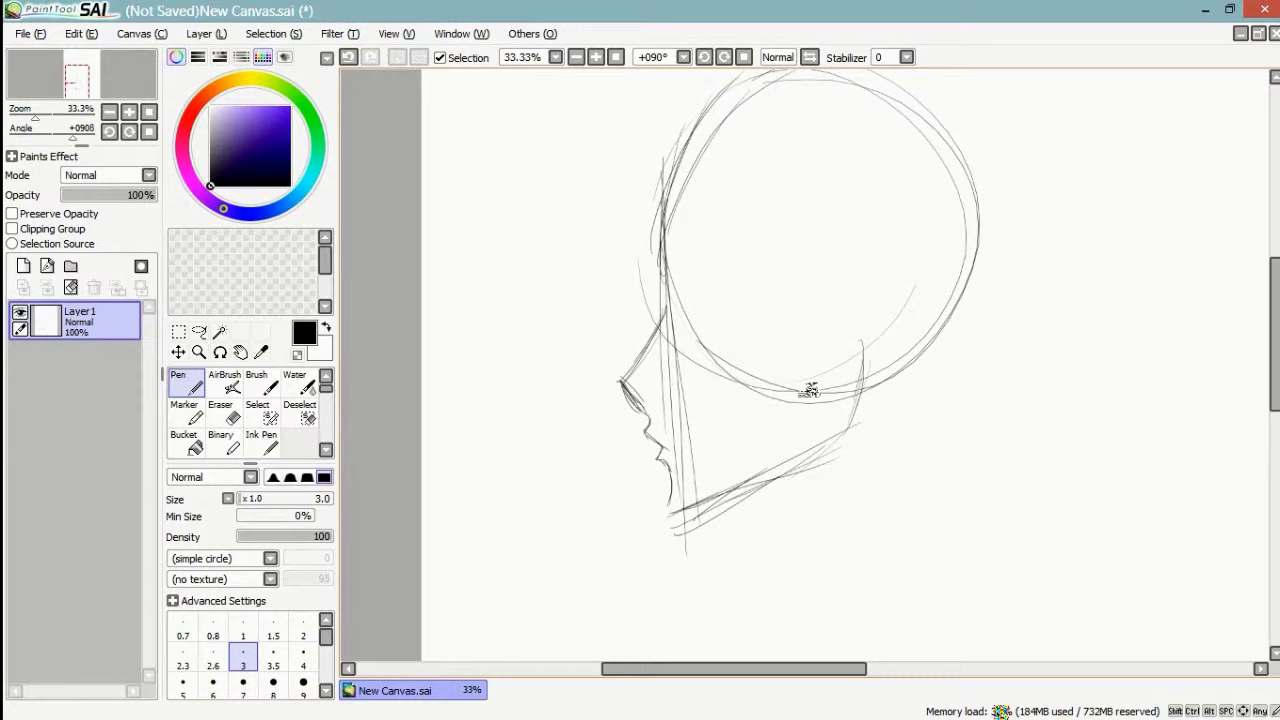
pyautogui.moveTo(665, 316)
pyautogui.mouseDown()
pyautogui.moveTo(618, 382)
pyautogui.moveTo(657, 440)
pyautogui.moveTo(668, 505)
pyautogui.moveTo(730, 498)
pyautogui.mouseUp()
# - Draw the forehead and brow contour leading down into the bridge of the nose
pyautogui.moveTo(652, 281); pyautogui.dragTo(663, 322)
pyautogui.moveTo(659, 240); pyautogui.dragTo(655, 268)
pyautogui.moveTo(671, 203); pyautogui.dragTo(664, 236)
pyautogui.moveTo(677, 190); pyautogui.dragTo(654, 300)
pyautogui.moveTo(674, 200)
pyautogui.mouseDown()
pyautogui.moveTo(653, 302)
pyautogui.moveTo(652, 276)
pyautogui.mouseUp()
# - Mark the eye with short vertical strokes just behind the nose bridge
pyautogui.moveTo(680, 344); pyautogui.dragTo(677, 294)
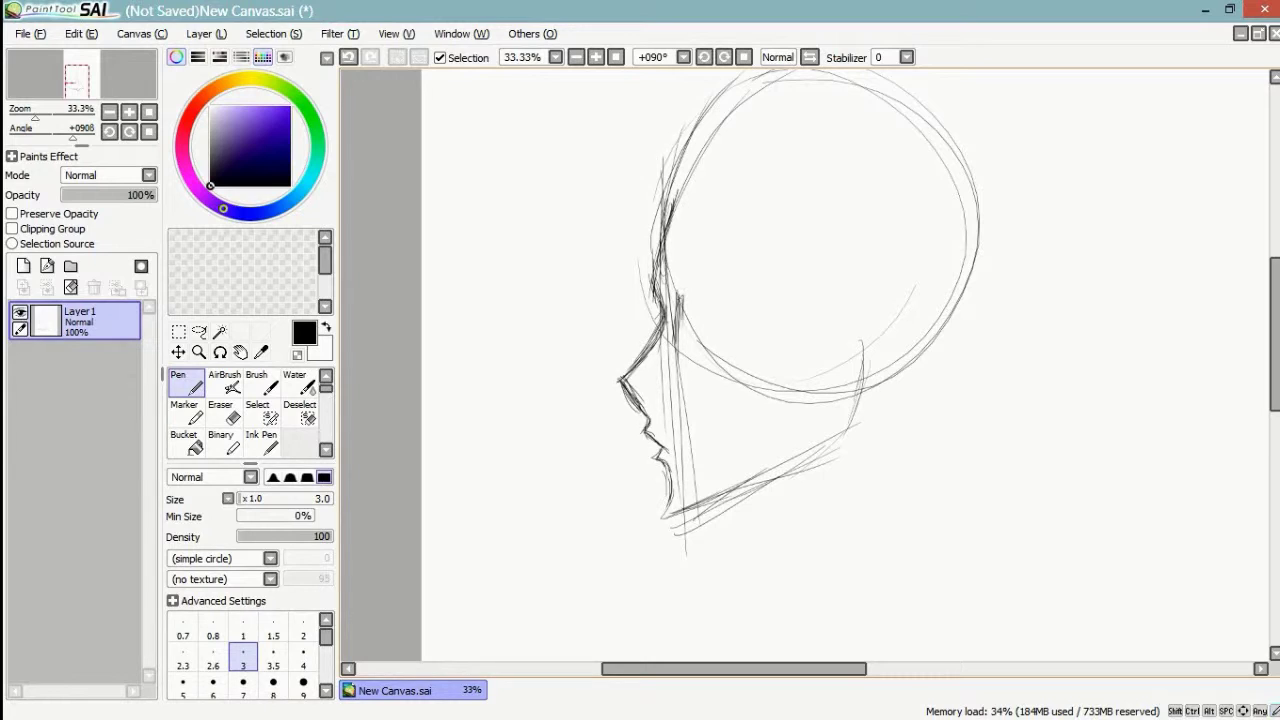
pyautogui.moveTo(680, 346); pyautogui.dragTo(677, 292)
pyautogui.moveTo(683, 344); pyautogui.dragTo(682, 300)
# - Darken and round the back corner of the jaw with repeated curved strokes
pyautogui.moveTo(863, 376); pyautogui.dragTo(837, 435)
pyautogui.moveTo(857, 406); pyautogui.dragTo(825, 438)
pyautogui.moveTo(861, 386); pyautogui.dragTo(826, 439)
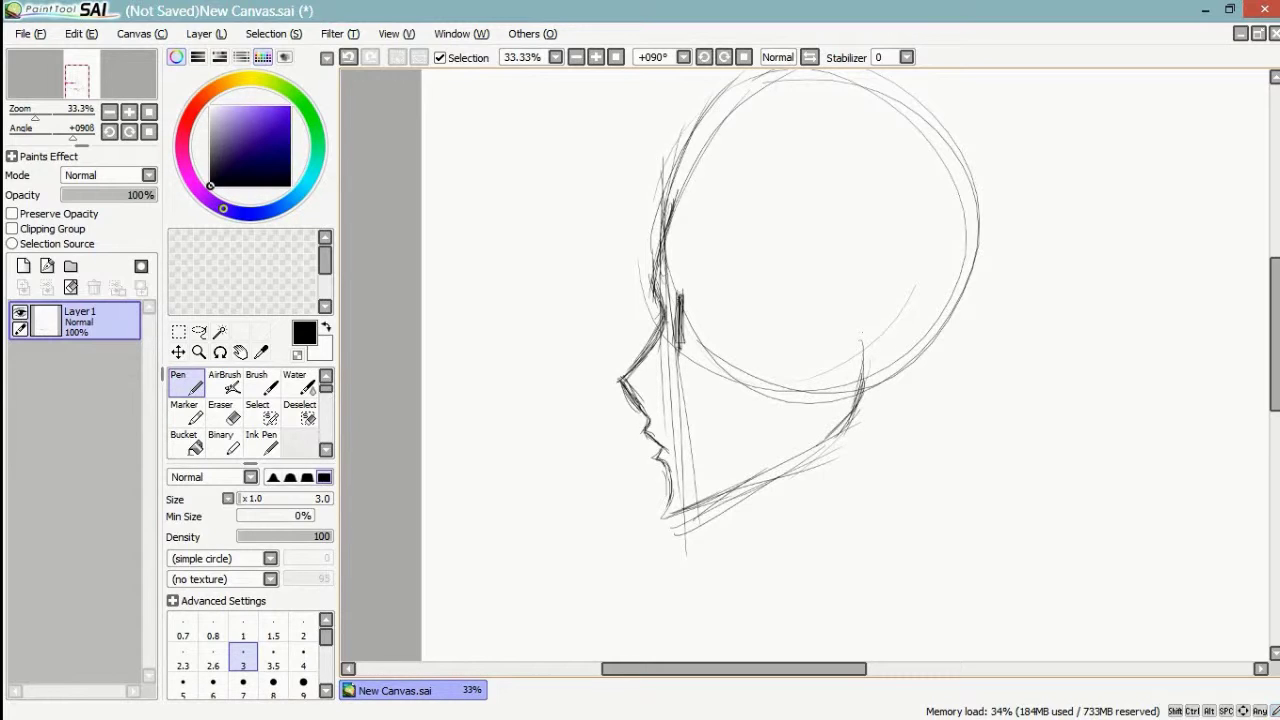
pyautogui.moveTo(860, 364)
pyautogui.mouseDown()
pyautogui.moveTo(836, 438)
pyautogui.moveTo(808, 452)
pyautogui.mouseUp()
# - Sketch the ear with its inner fold above the jaw corner, and add a stroke to the forehead contour
pyautogui.moveTo(894, 300)
pyautogui.mouseDown()
pyautogui.moveTo(870, 326)
pyautogui.moveTo(897, 298)
pyautogui.mouseUp()
pyautogui.moveTo(888, 298); pyautogui.dragTo(903, 332)
pyautogui.moveTo(892, 305)
pyautogui.mouseDown()
pyautogui.moveTo(908, 334)
pyautogui.moveTo(899, 296)
pyautogui.mouseUp()
pyautogui.moveTo(867, 318)
pyautogui.mouseDown()
pyautogui.moveTo(893, 296)
pyautogui.moveTo(912, 334)
pyautogui.mouseUp()
pyautogui.moveTo(888, 297)
pyautogui.mouseDown()
pyautogui.moveTo(912, 333)
pyautogui.moveTo(874, 382)
pyautogui.mouseUp()
pyautogui.moveTo(910, 336); pyautogui.dragTo(856, 388)
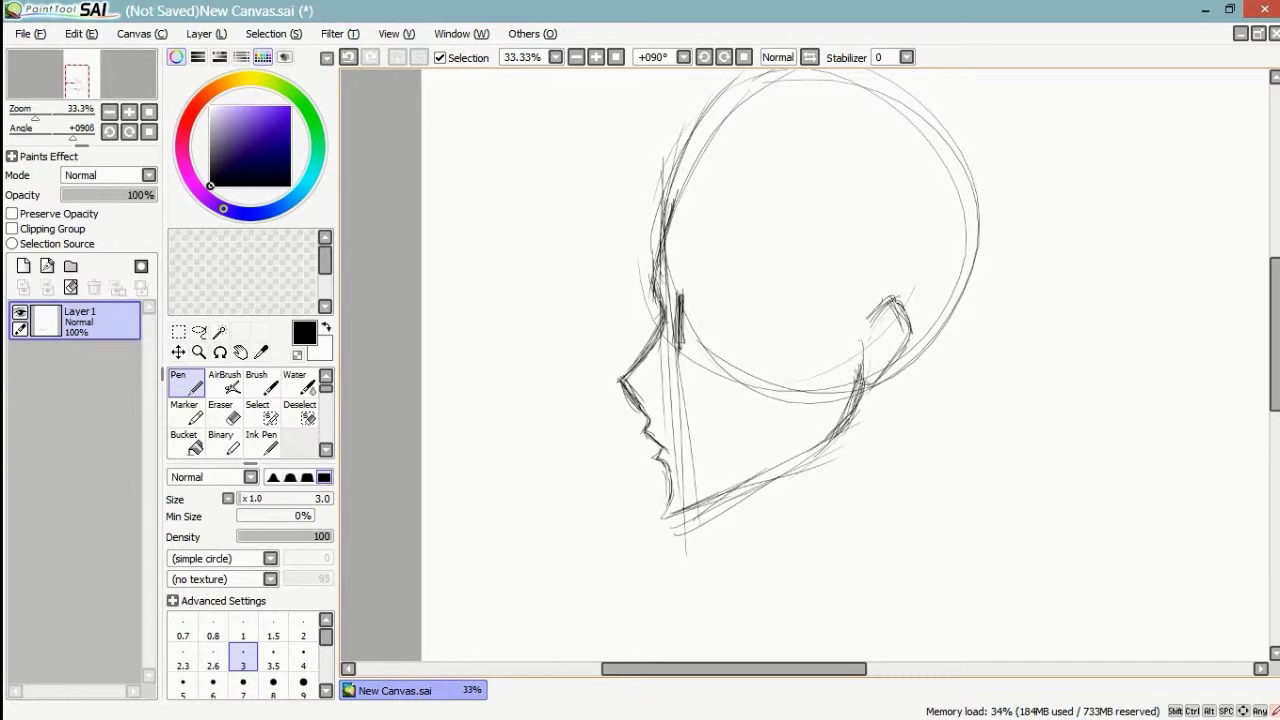
pyautogui.moveTo(896, 314); pyautogui.dragTo(862, 378)
pyautogui.moveTo(674, 205); pyautogui.dragTo(713, 131)
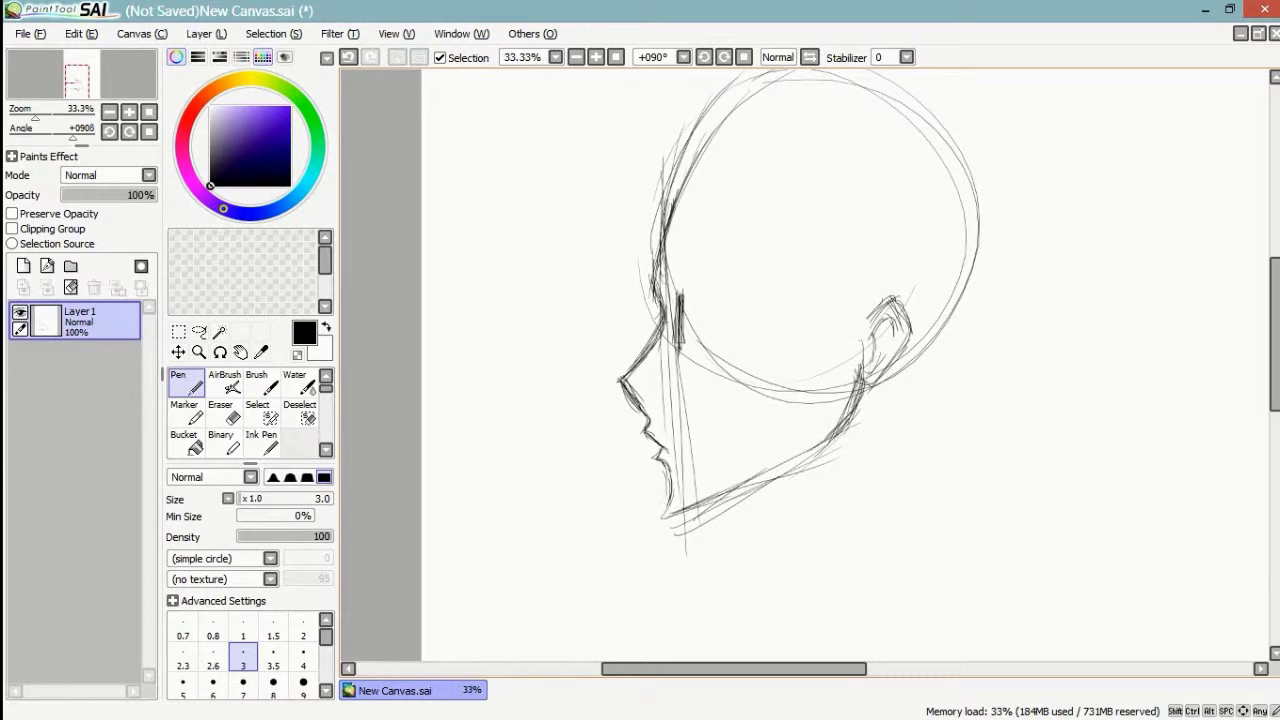
# - Sketch long sideburn hair strands falling in front of the ear towards the jaw
pyautogui.moveTo(870, 320)
pyautogui.mouseDown()
pyautogui.moveTo(802, 440)
pyautogui.moveTo(834, 388)
pyautogui.mouseUp()
pyautogui.moveTo(848, 304); pyautogui.dragTo(848, 328)
pyautogui.moveTo(836, 264); pyautogui.dragTo(834, 384)
pyautogui.moveTo(836, 238); pyautogui.dragTo(830, 400)
pyautogui.moveTo(846, 224)
pyautogui.mouseDown()
pyautogui.moveTo(834, 352)
pyautogui.moveTo(836, 330)
pyautogui.mouseUp()
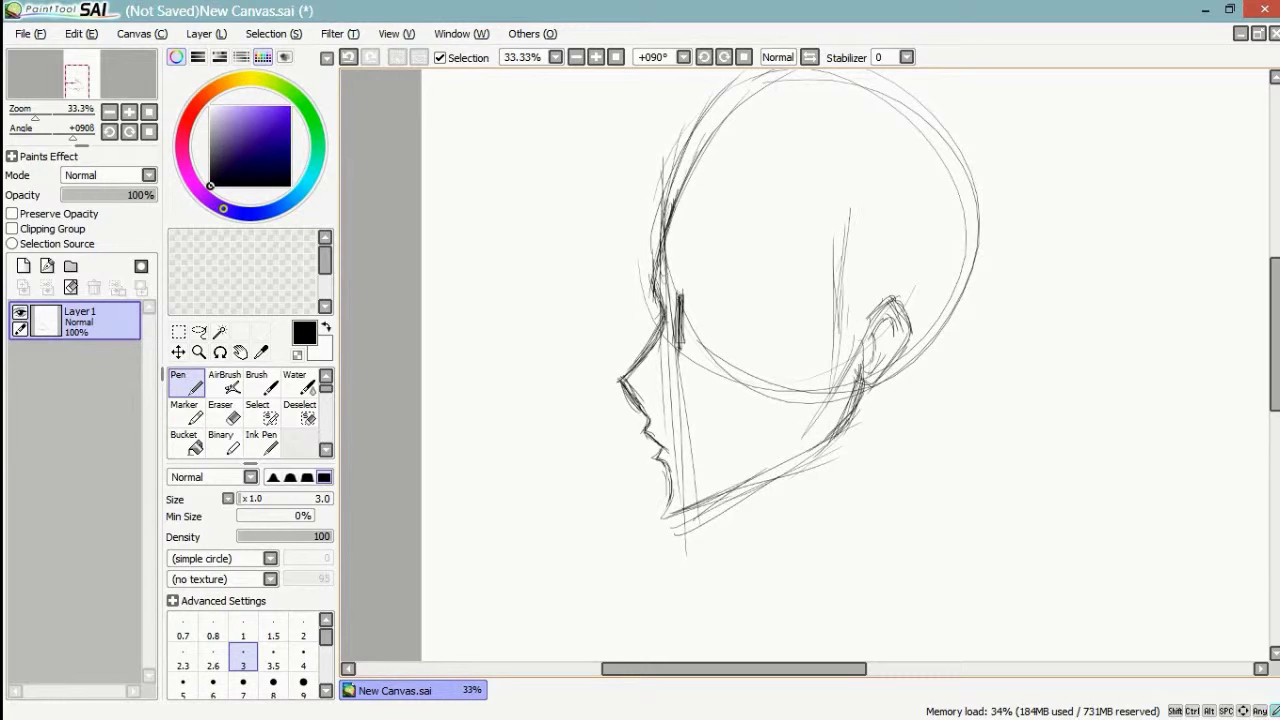
pyautogui.moveTo(836, 284); pyautogui.dragTo(814, 352)
pyautogui.moveTo(828, 258); pyautogui.dragTo(788, 394)
pyautogui.moveTo(826, 226); pyautogui.dragTo(822, 278)
pyautogui.moveTo(836, 186); pyautogui.dragTo(818, 302)
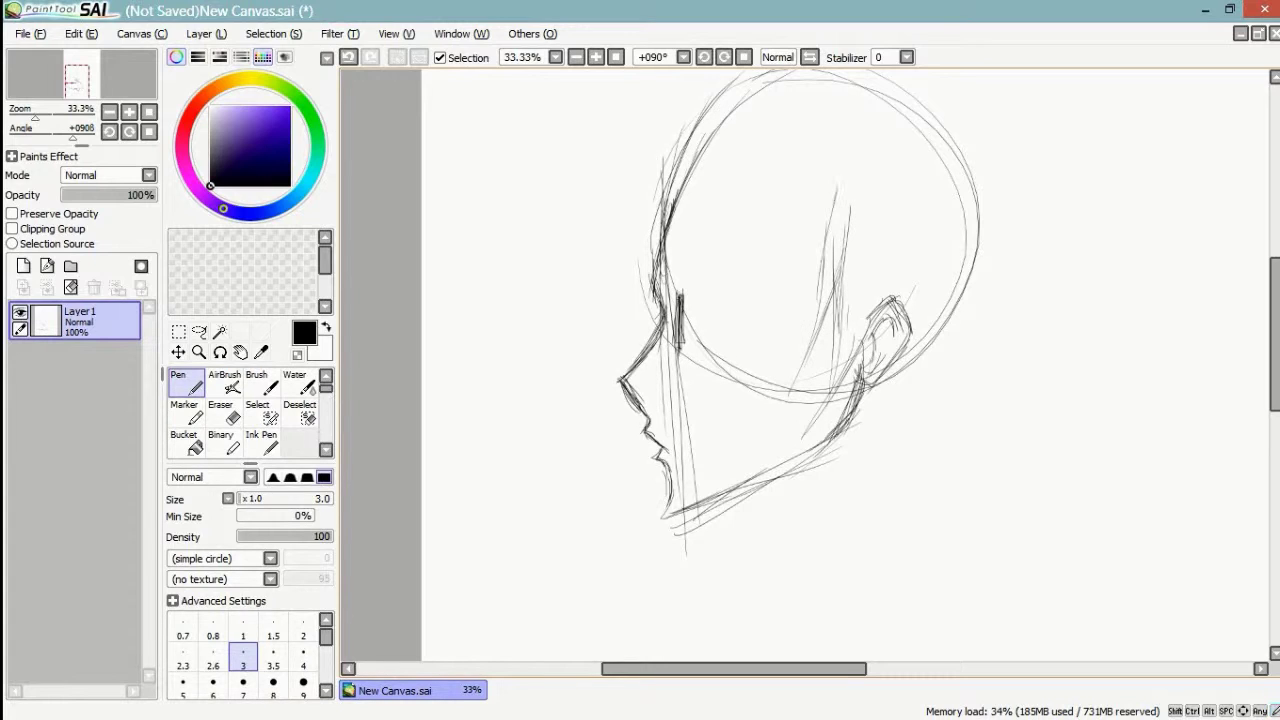
# - Sketch the pointed fringe strands sweeping across the forehead and temple
pyautogui.moveTo(826, 204); pyautogui.dragTo(760, 290)
pyautogui.moveTo(796, 154); pyautogui.dragTo(788, 254)
pyautogui.moveTo(805, 130); pyautogui.dragTo(786, 236)
pyautogui.moveTo(791, 172); pyautogui.dragTo(710, 260)
pyautogui.moveTo(779, 196); pyautogui.dragTo(672, 284)
pyautogui.moveTo(736, 204); pyautogui.dragTo(646, 304)
pyautogui.moveTo(740, 152); pyautogui.dragTo(692, 270)
pyautogui.moveTo(732, 128)
pyautogui.mouseDown()
pyautogui.moveTo(720, 222)
pyautogui.moveTo(728, 190)
pyautogui.moveTo(762, 254)
pyautogui.mouseUp()
pyautogui.moveTo(786, 210)
pyautogui.mouseDown()
pyautogui.moveTo(742, 300)
pyautogui.moveTo(754, 276)
pyautogui.mouseUp()
pyautogui.moveTo(756, 262)
pyautogui.mouseDown()
pyautogui.moveTo(737, 350)
pyautogui.moveTo(736, 296)
pyautogui.mouseUp()
pyautogui.moveTo(736, 240); pyautogui.dragTo(732, 312)
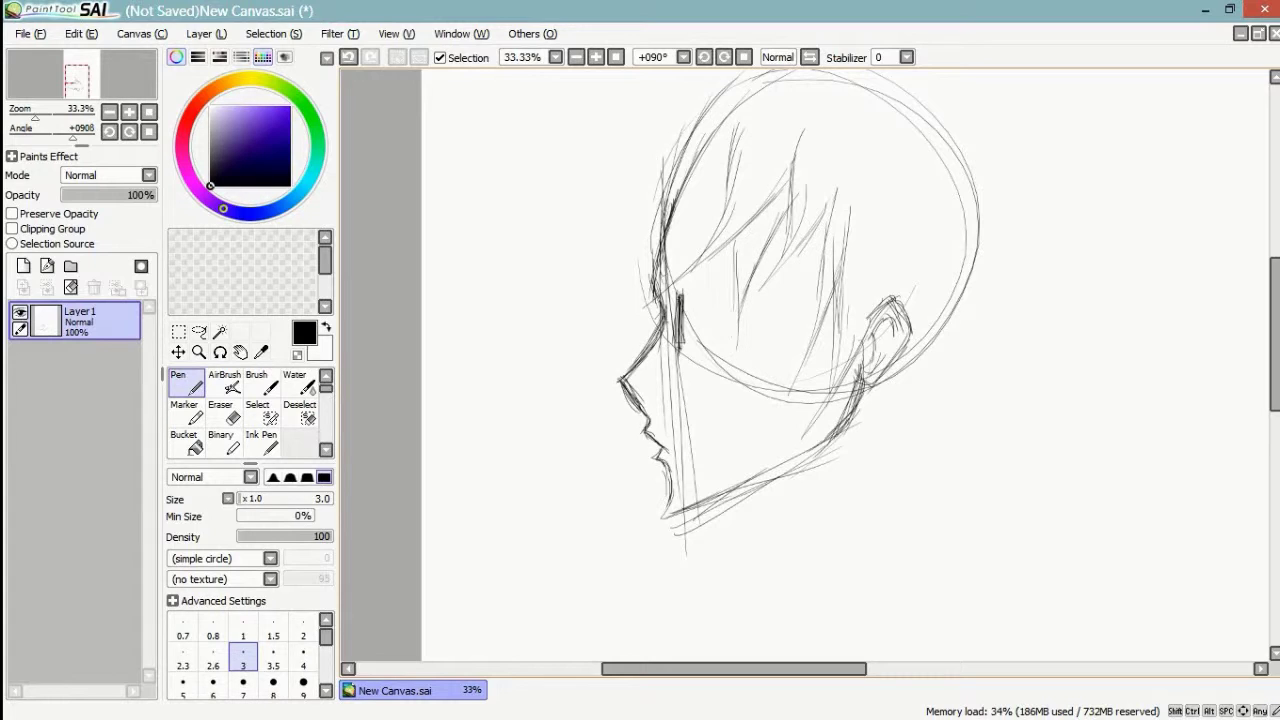
# - Add long diagonal hair strands from the temple down over the cheek
pyautogui.moveTo(776, 248)
pyautogui.mouseDown()
pyautogui.moveTo(766, 316)
pyautogui.moveTo(778, 264)
pyautogui.mouseUp()
pyautogui.moveTo(780, 256); pyautogui.dragTo(760, 368)
pyautogui.moveTo(786, 290); pyautogui.dragTo(768, 340)
pyautogui.moveTo(764, 370); pyautogui.dragTo(736, 410)
pyautogui.moveTo(828, 280); pyautogui.dragTo(758, 376)
pyautogui.moveTo(842, 242); pyautogui.dragTo(766, 378)
pyautogui.moveTo(829, 270); pyautogui.dragTo(723, 412)
pyautogui.moveTo(807, 308); pyautogui.dragTo(773, 410)
pyautogui.moveTo(807, 313); pyautogui.dragTo(743, 451)
pyautogui.moveTo(805, 377); pyautogui.dragTo(757, 432)
pyautogui.moveTo(833, 317); pyautogui.dragTo(793, 384)
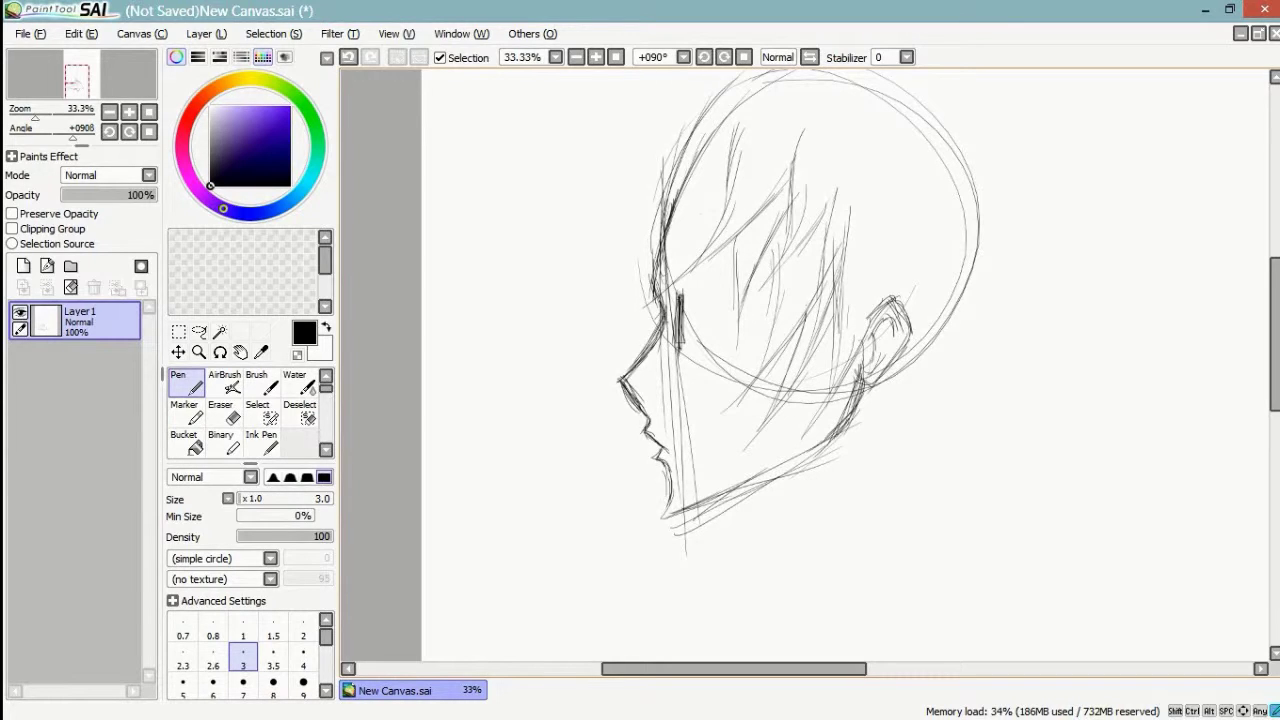
# - Sketch the spiky hair tufts projecting forward beyond the forehead
pyautogui.moveTo(728, 182); pyautogui.dragTo(634, 282)
pyautogui.moveTo(704, 200); pyautogui.dragTo(626, 288)
pyautogui.moveTo(674, 168); pyautogui.dragTo(628, 294)
pyautogui.moveTo(702, 136)
pyautogui.mouseDown()
pyautogui.moveTo(636, 264)
pyautogui.moveTo(644, 224)
pyautogui.moveTo(593, 206)
pyautogui.mouseUp()
pyautogui.moveTo(630, 197); pyautogui.dragTo(594, 206)
pyautogui.moveTo(672, 162); pyautogui.dragTo(610, 206)
pyautogui.moveTo(690, 141)
pyautogui.mouseDown()
pyautogui.moveTo(625, 197)
pyautogui.moveTo(641, 179)
pyautogui.mouseUp()
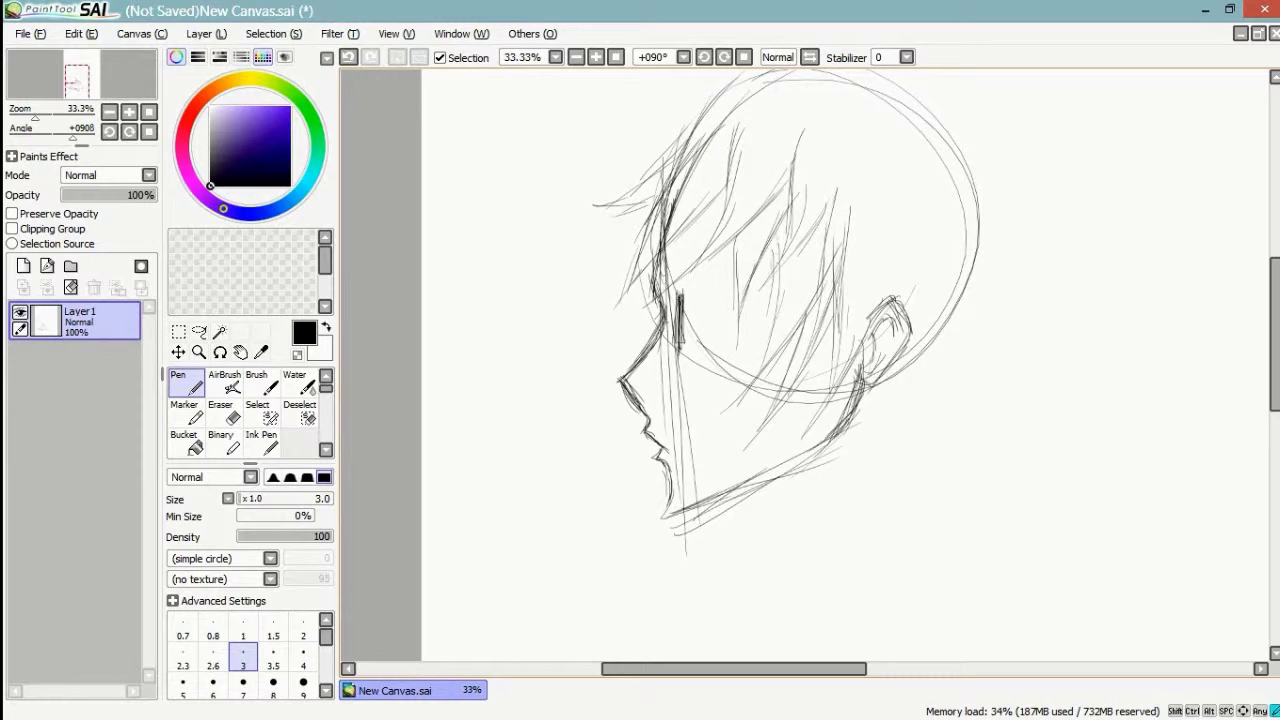
# - Thicken the hair over the temple with more downward strands reaching the cheek
pyautogui.moveTo(777, 248); pyautogui.dragTo(767, 343)
pyautogui.moveTo(778, 244); pyautogui.dragTo(748, 378)
pyautogui.moveTo(775, 301); pyautogui.dragTo(706, 414)
pyautogui.moveTo(760, 264); pyautogui.dragTo(736, 372)
pyautogui.moveTo(764, 240); pyautogui.dragTo(746, 352)
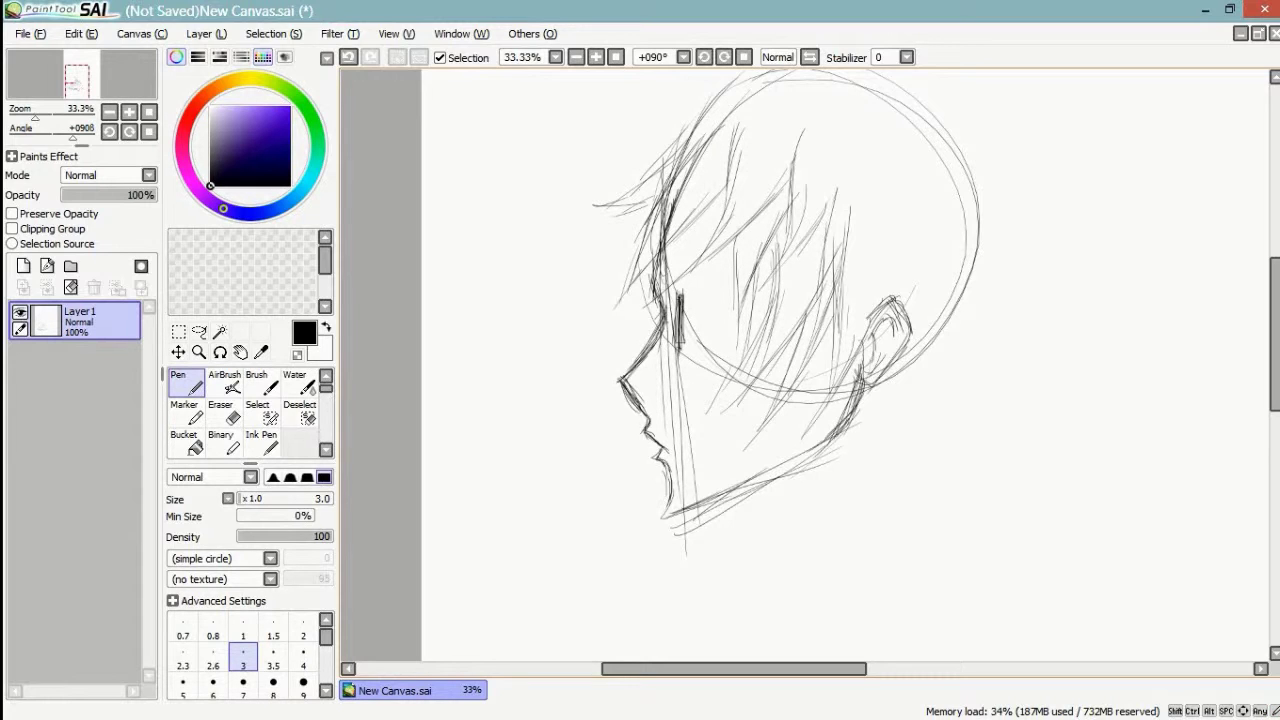
# - Add short fringe strands over the forehead and brow line
pyautogui.moveTo(704, 197); pyautogui.dragTo(667, 271)
pyautogui.moveTo(707, 195); pyautogui.dragTo(658, 294)
pyautogui.moveTo(682, 244); pyautogui.dragTo(642, 296)
pyautogui.moveTo(664, 266); pyautogui.dragTo(628, 318)
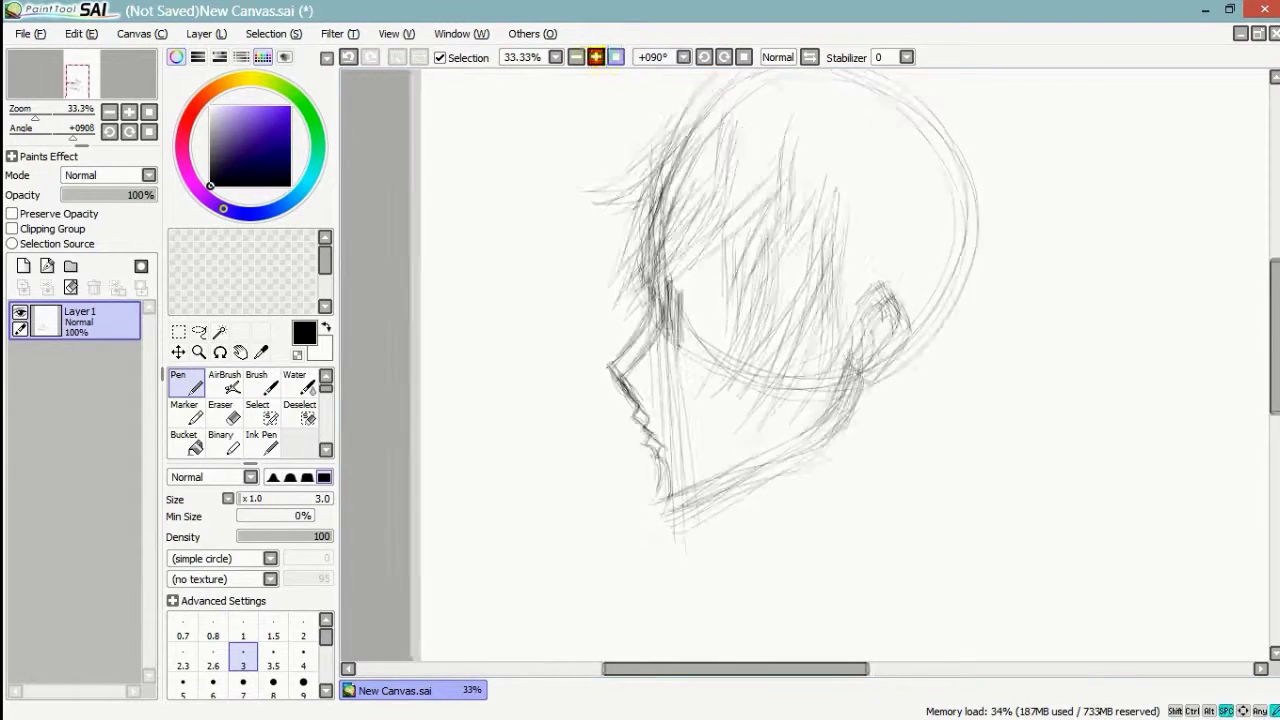
# - Sketch the pointed hair locks at the nape, behind and below the ear
pyautogui.moveTo(885, 290); pyautogui.dragTo(797, 228)
pyautogui.moveTo(772, 318); pyautogui.dragTo(806, 370)
pyautogui.moveTo(769, 325); pyautogui.dragTo(820, 392)
pyautogui.moveTo(798, 306)
pyautogui.mouseDown()
pyautogui.moveTo(806, 374)
pyautogui.moveTo(833, 371)
pyautogui.mouseUp()
pyautogui.moveTo(812, 338); pyautogui.dragTo(857, 393)
pyautogui.moveTo(828, 292)
pyautogui.mouseDown()
pyautogui.moveTo(842, 384)
pyautogui.moveTo(884, 424)
pyautogui.mouseUp()
pyautogui.moveTo(876, 352); pyautogui.dragTo(874, 414)
pyautogui.moveTo(858, 336); pyautogui.dragTo(885, 482)
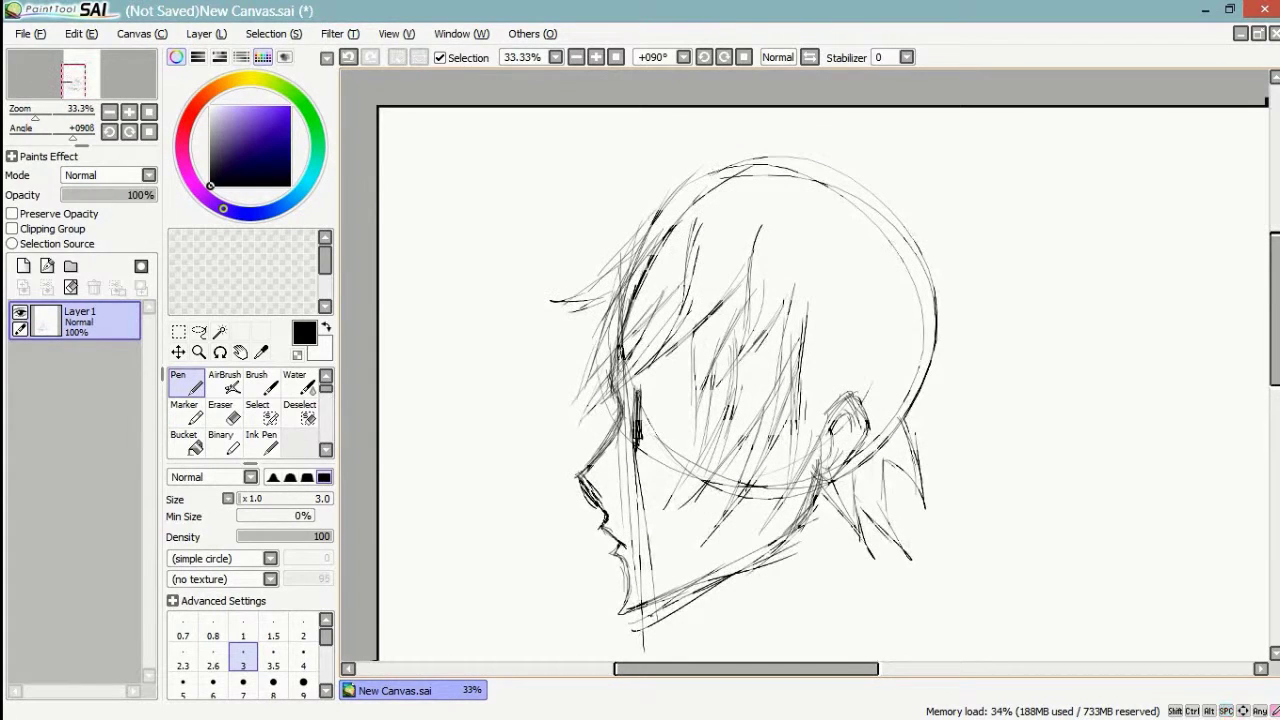
# - Sketch spiky hair tufts rising above the crown of the head
pyautogui.moveTo(818, 158); pyautogui.dragTo(888, 172)
pyautogui.moveTo(756, 146); pyautogui.dragTo(870, 166)
pyautogui.moveTo(730, 112)
pyautogui.mouseDown()
pyautogui.moveTo(810, 155)
pyautogui.moveTo(798, 170)
pyautogui.mouseUp()
pyautogui.moveTo(672, 158); pyautogui.dragTo(784, 162)
pyautogui.moveTo(664, 132); pyautogui.dragTo(749, 175)
pyautogui.moveTo(697, 173); pyautogui.dragTo(747, 181)
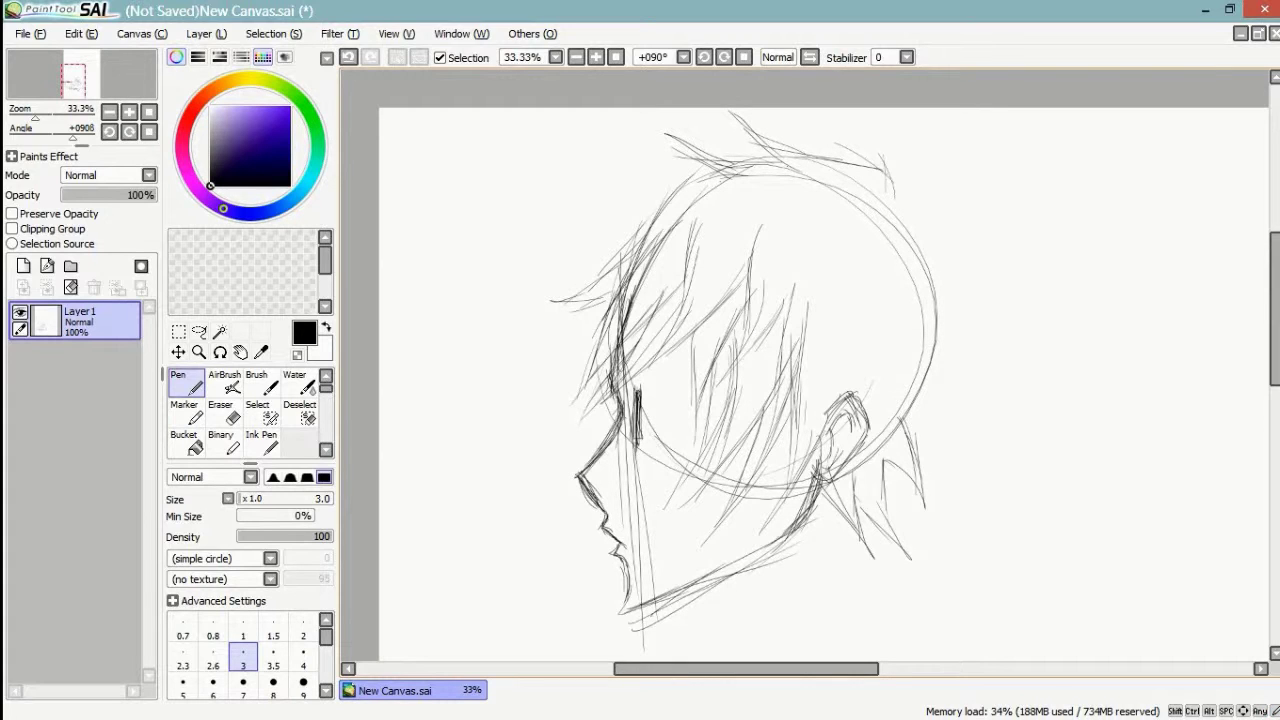
# - Fill in the front hairline with strands sweeping from the crown forward and down past the forehead
pyautogui.moveTo(720, 172)
pyautogui.mouseDown()
pyautogui.moveTo(641, 195)
pyautogui.moveTo(692, 186)
pyautogui.mouseUp()
pyautogui.moveTo(722, 185); pyautogui.dragTo(610, 254)
pyautogui.moveTo(686, 182); pyautogui.dragTo(614, 238)
pyautogui.moveTo(747, 206); pyautogui.dragTo(673, 279)
pyautogui.moveTo(761, 178); pyautogui.dragTo(636, 318)
pyautogui.moveTo(712, 232); pyautogui.dragTo(610, 335)
pyautogui.moveTo(662, 250); pyautogui.dragTo(583, 361)
pyautogui.moveTo(683, 202); pyautogui.dragTo(632, 318)
pyautogui.moveTo(702, 194)
pyautogui.mouseDown()
pyautogui.moveTo(651, 277)
pyautogui.moveTo(656, 238)
pyautogui.mouseUp()
# - Fill the side of the head with long hair strands running from the crown towards the temple and ear
pyautogui.moveTo(752, 162)
pyautogui.mouseDown()
pyautogui.moveTo(702, 194)
pyautogui.moveTo(722, 298)
pyautogui.mouseUp()
pyautogui.moveTo(732, 228)
pyautogui.mouseDown()
pyautogui.moveTo(720, 324)
pyautogui.moveTo(680, 422)
pyautogui.mouseUp()
pyautogui.moveTo(732, 320); pyautogui.dragTo(698, 390)
pyautogui.moveTo(772, 234); pyautogui.dragTo(720, 366)
pyautogui.moveTo(778, 198); pyautogui.dragTo(742, 320)
pyautogui.moveTo(808, 178); pyautogui.dragTo(752, 298)
pyautogui.moveTo(788, 208); pyautogui.dragTo(807, 384)
pyautogui.moveTo(801, 250); pyautogui.dragTo(797, 433)
pyautogui.moveTo(812, 322); pyautogui.dragTo(754, 479)
pyautogui.moveTo(852, 303); pyautogui.dragTo(778, 440)
pyautogui.moveTo(820, 368); pyautogui.dragTo(811, 395)
pyautogui.moveTo(862, 218); pyautogui.dragTo(821, 367)
pyautogui.moveTo(845, 203); pyautogui.dragTo(839, 361)
pyautogui.moveTo(862, 231); pyautogui.dragTo(844, 374)
pyautogui.moveTo(794, 272); pyautogui.dragTo(738, 414)
pyautogui.moveTo(772, 252); pyautogui.dragTo(740, 412)
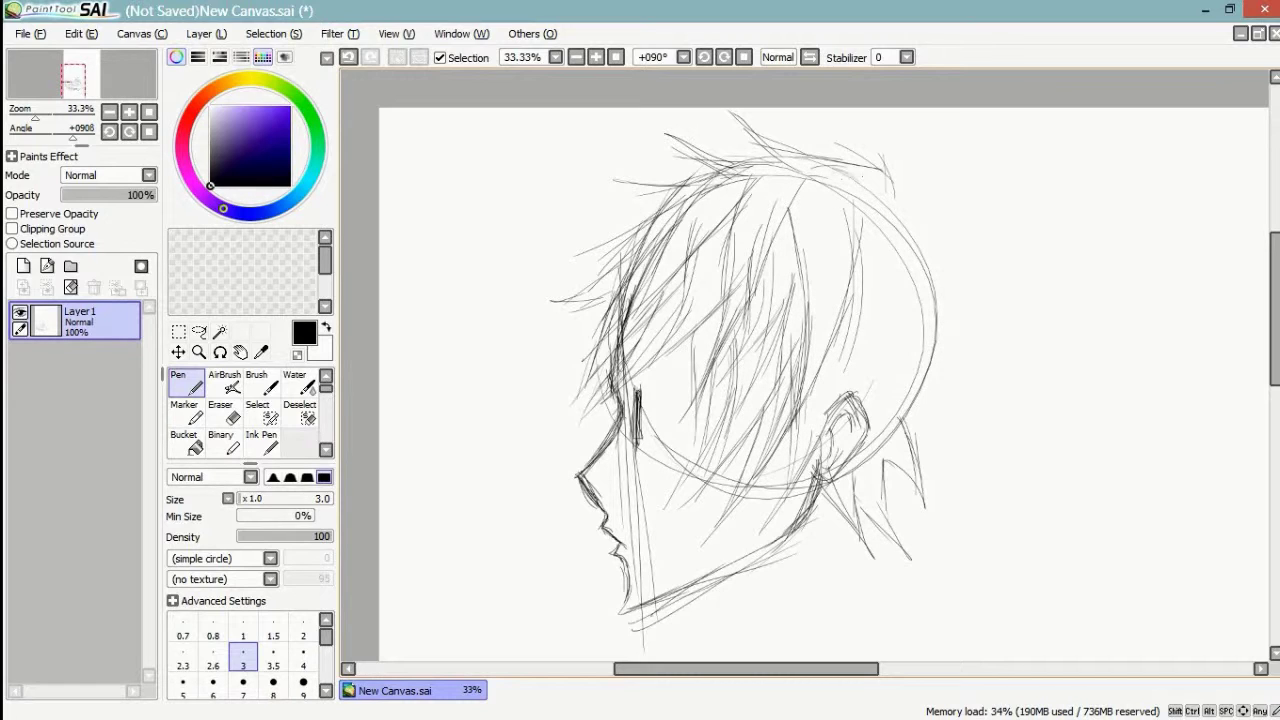
# - Add hair strands on the rear side of the head, falling around the ear to the nape
pyautogui.moveTo(864, 207)
pyautogui.mouseDown()
pyautogui.moveTo(903, 243)
pyautogui.moveTo(898, 331)
pyautogui.mouseUp()
pyautogui.moveTo(884, 220); pyautogui.dragTo(893, 347)
pyautogui.moveTo(893, 243); pyautogui.dragTo(867, 367)
pyautogui.moveTo(890, 268); pyautogui.dragTo(847, 379)
pyautogui.moveTo(882, 292); pyautogui.dragTo(804, 446)
pyautogui.moveTo(872, 322); pyautogui.dragTo(814, 434)
pyautogui.moveTo(844, 352); pyautogui.dragTo(838, 376)
pyautogui.moveTo(886, 316); pyautogui.dragTo(884, 446)
pyautogui.moveTo(882, 322); pyautogui.dragTo(898, 516)
pyautogui.moveTo(874, 442); pyautogui.dragTo(900, 504)
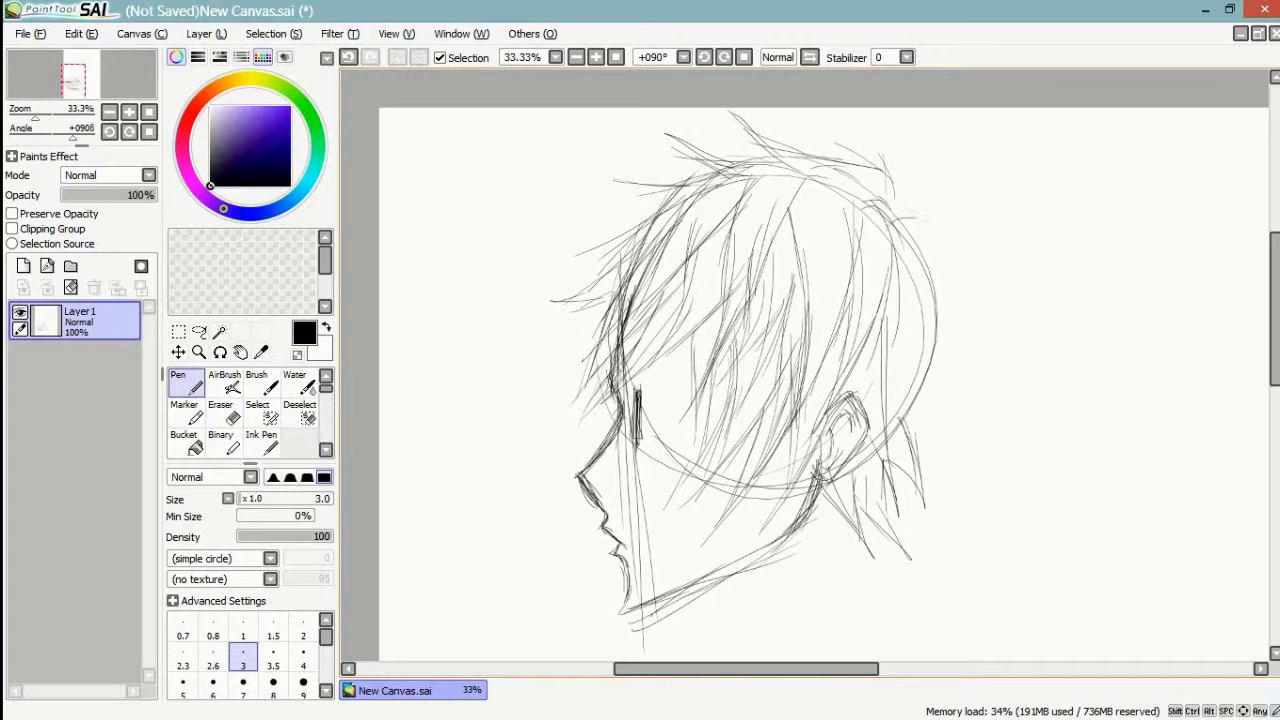
# - Outline the back of the hair with overlapping curved strokes from the rear crown down to the nape
pyautogui.moveTo(888, 212)
pyautogui.mouseDown()
pyautogui.moveTo(924, 236)
pyautogui.moveTo(930, 262)
pyautogui.mouseUp()
pyautogui.moveTo(900, 226)
pyautogui.mouseDown()
pyautogui.moveTo(930, 288)
pyautogui.moveTo(932, 334)
pyautogui.mouseUp()
pyautogui.moveTo(920, 278); pyautogui.dragTo(908, 344)
pyautogui.moveTo(932, 286)
pyautogui.mouseDown()
pyautogui.moveTo(884, 414)
pyautogui.moveTo(928, 326)
pyautogui.moveTo(938, 362)
pyautogui.mouseUp()
pyautogui.moveTo(940, 314); pyautogui.dragTo(920, 414)
pyautogui.moveTo(940, 364); pyautogui.dragTo(906, 462)
pyautogui.moveTo(904, 418)
pyautogui.mouseDown()
pyautogui.moveTo(942, 500)
pyautogui.moveTo(890, 556)
pyautogui.mouseUp()
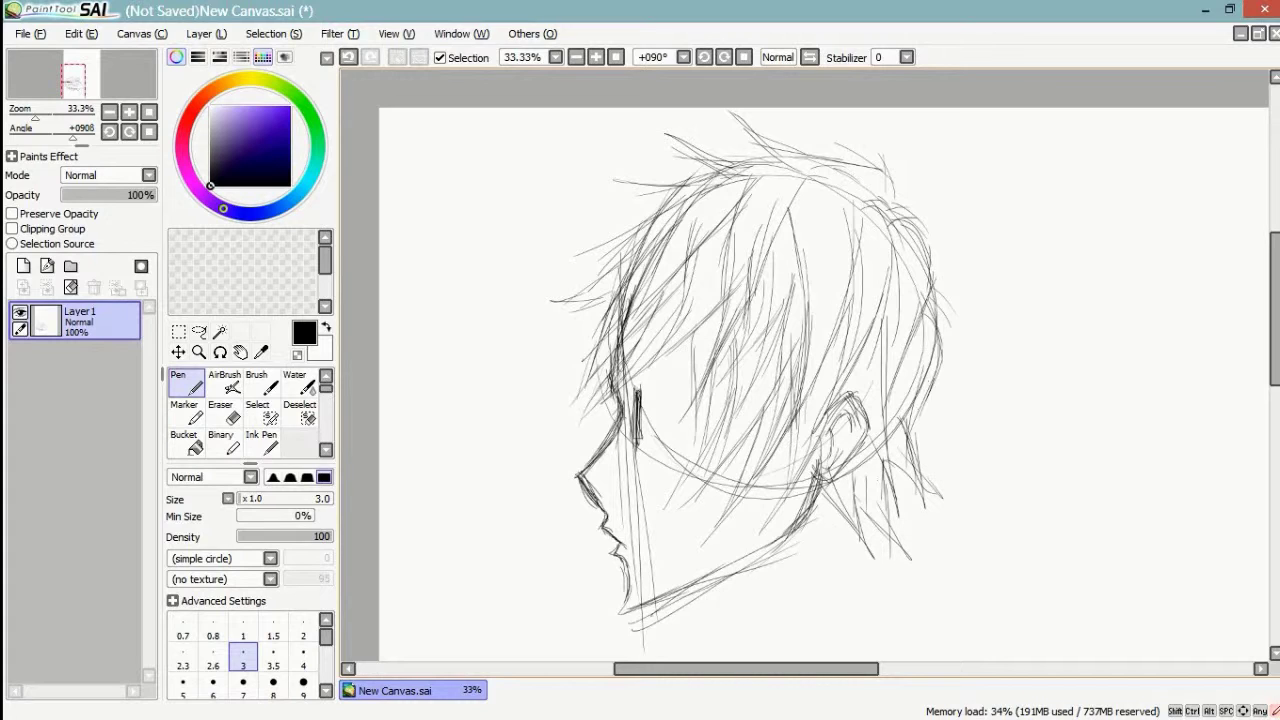
# - Draw the back contour of the neck downward from the nape hair with repeated strokes
pyautogui.moveTo(898, 472)
pyautogui.mouseDown()
pyautogui.moveTo(890, 560)
pyautogui.moveTo(900, 556)
pyautogui.mouseUp()
pyautogui.moveTo(902, 508); pyautogui.dragTo(896, 544)
pyautogui.moveTo(880, 452); pyautogui.dragTo(886, 496)
pyautogui.moveTo(882, 494); pyautogui.dragTo(898, 576)
pyautogui.moveTo(882, 476); pyautogui.dragTo(898, 580)
pyautogui.moveTo(884, 512); pyautogui.dragTo(896, 566)
pyautogui.moveTo(892, 548); pyautogui.dragTo(916, 604)
pyautogui.moveTo(894, 572); pyautogui.dragTo(922, 618)
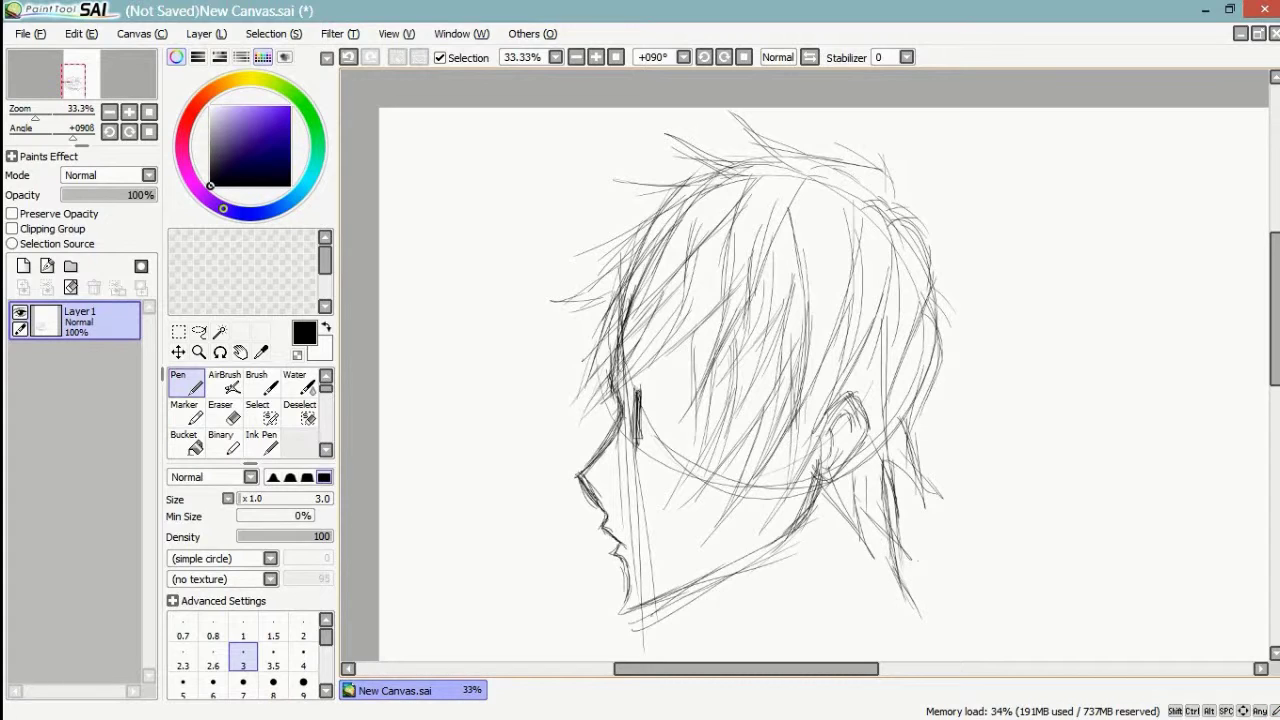
# - Add pointed hair strands at the nape and short strands hanging behind the jaw just below the ear
pyautogui.moveTo(900, 514)
pyautogui.mouseDown()
pyautogui.moveTo(922, 562)
pyautogui.moveTo(918, 542)
pyautogui.mouseUp()
pyautogui.moveTo(912, 474); pyautogui.dragTo(914, 526)
pyautogui.moveTo(908, 450); pyautogui.dragTo(910, 510)
pyautogui.moveTo(820, 486); pyautogui.dragTo(812, 556)
pyautogui.moveTo(834, 498); pyautogui.dragTo(822, 542)
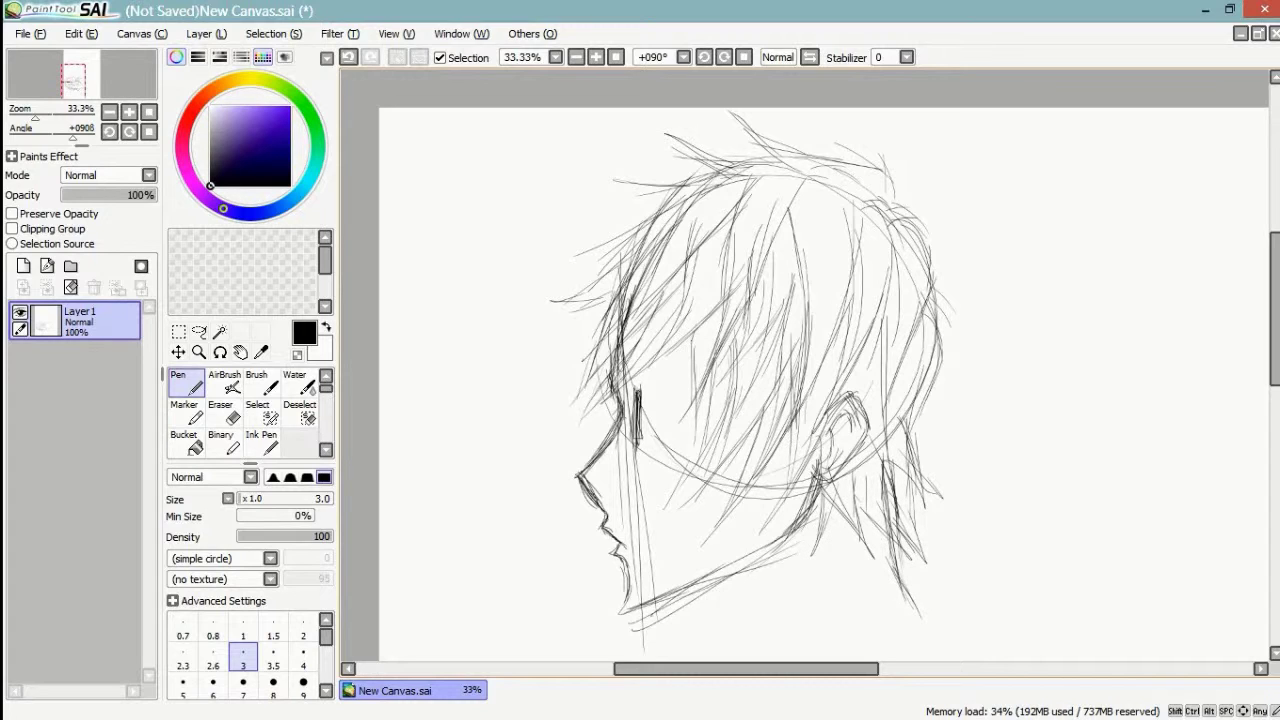
# - Add a strand at the temple and thicken the hair outline at the back of the head
pyautogui.moveTo(688, 330)
pyautogui.mouseDown()
pyautogui.moveTo(678, 398)
pyautogui.moveTo(683, 370)
pyautogui.mouseUp()
pyautogui.moveTo(931, 257)
pyautogui.mouseDown()
pyautogui.moveTo(953, 285)
pyautogui.moveTo(938, 335)
pyautogui.mouseUp()
pyautogui.moveTo(950, 289)
pyautogui.mouseDown()
pyautogui.moveTo(934, 339)
pyautogui.moveTo(953, 349)
pyautogui.mouseUp()
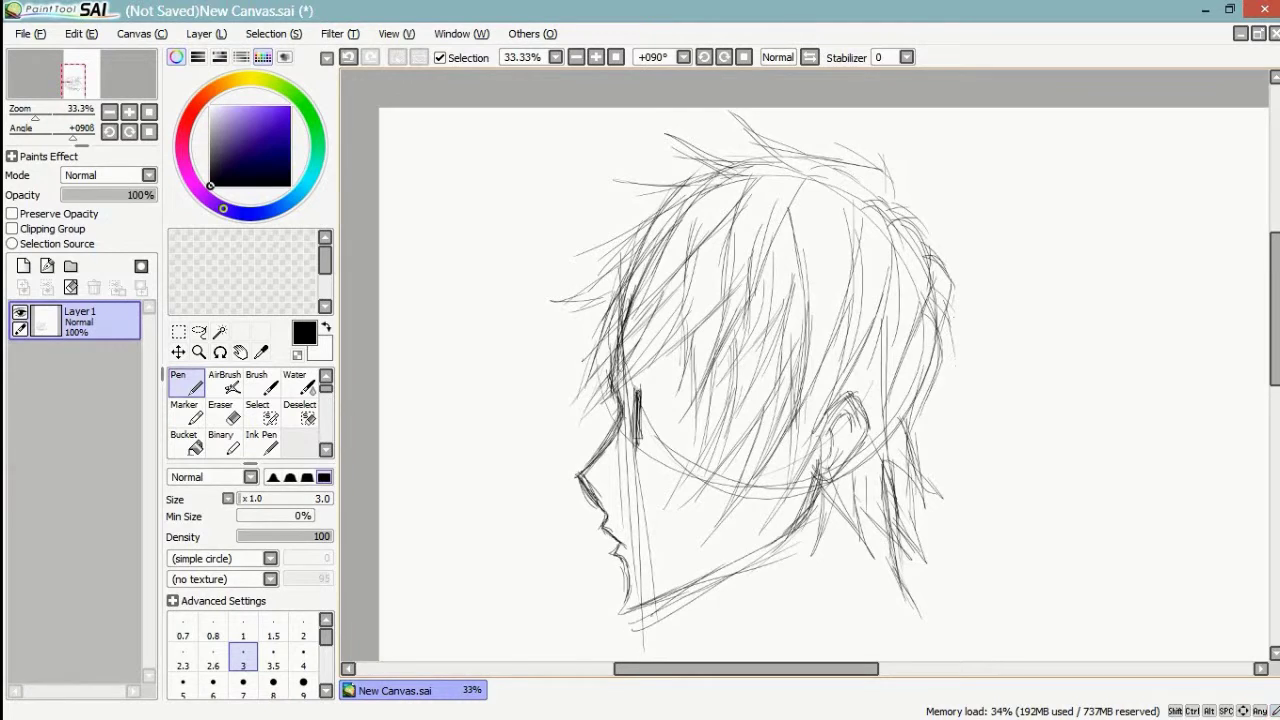
# - Draw the throat curve below the jaw and a slanted neck muscle line running from below the ear towards it
pyautogui.press('space')
pyautogui.moveTo(800, 400); pyautogui.dragTo(816, 330)
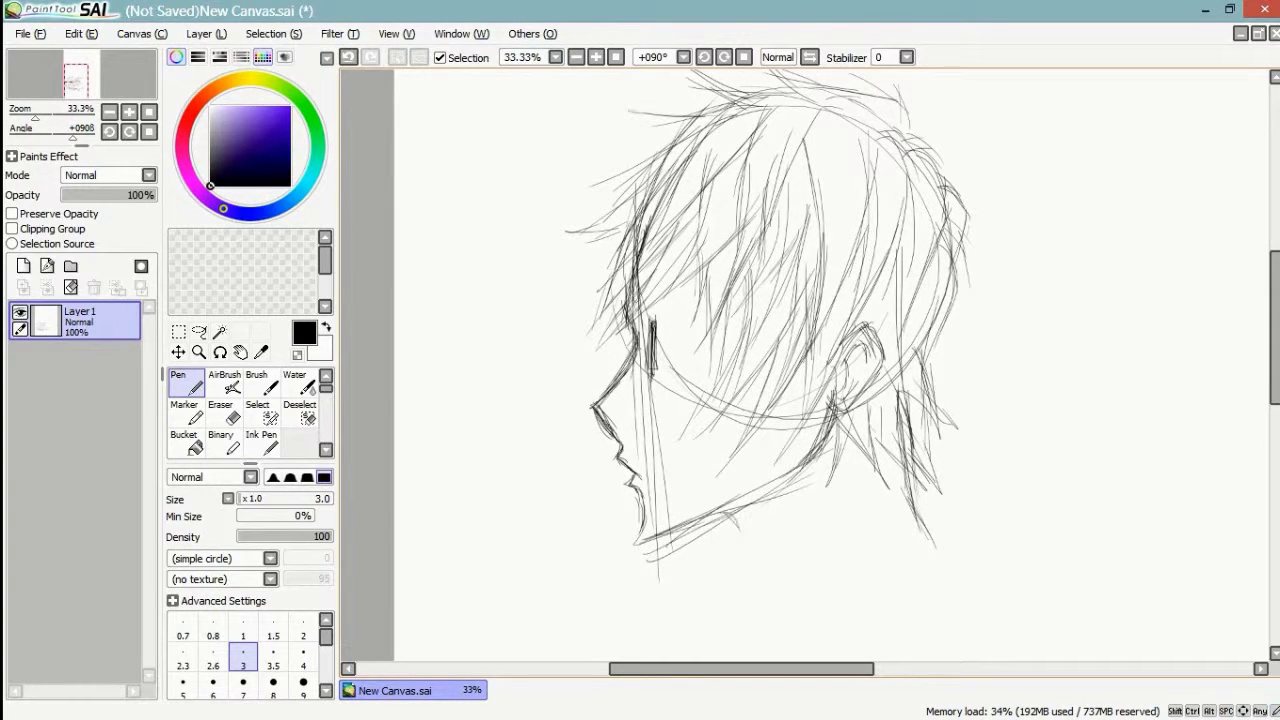
pyautogui.moveTo(741, 528); pyautogui.dragTo(750, 586)
pyautogui.moveTo(714, 512); pyautogui.dragTo(754, 556)
pyautogui.moveTo(822, 490)
pyautogui.mouseDown()
pyautogui.moveTo(802, 566)
pyautogui.moveTo(762, 612)
pyautogui.mouseUp()
pyautogui.moveTo(808, 528); pyautogui.dragTo(768, 596)
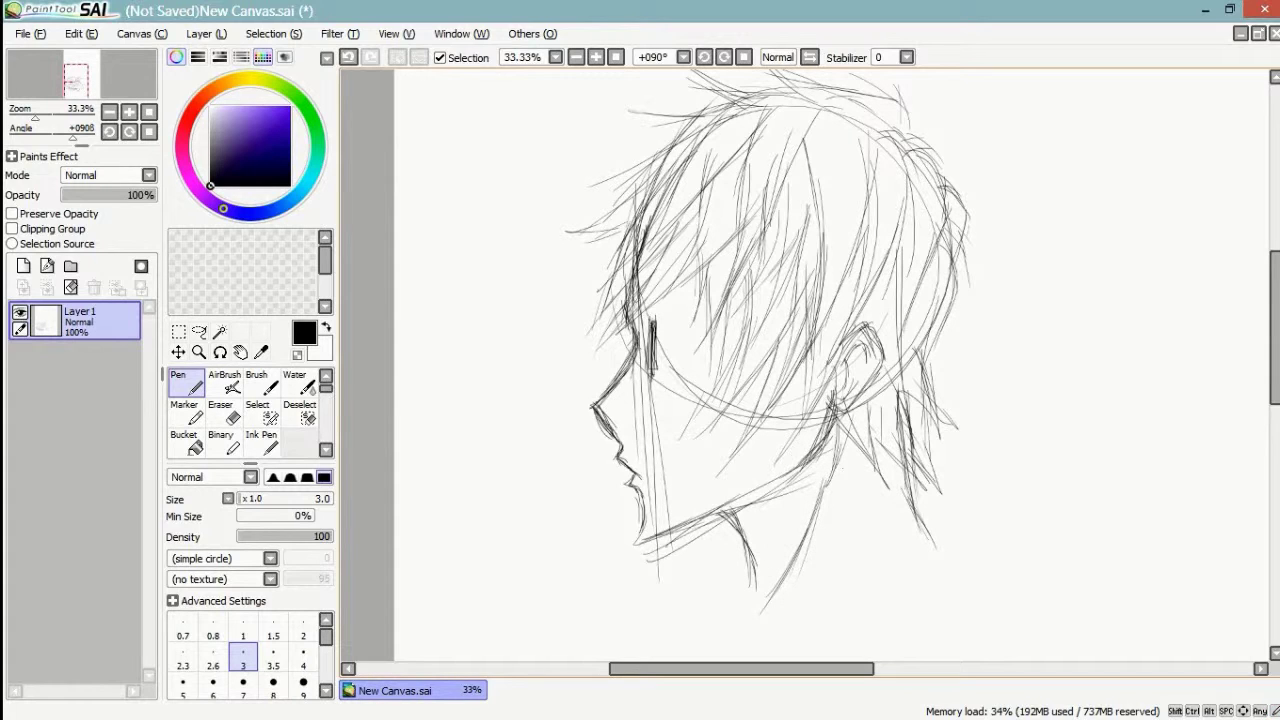
# - Reinforce the throat and neck muscle lines and darken the nape hair along the back of the neck
pyautogui.moveTo(828, 452); pyautogui.dragTo(825, 480)
pyautogui.moveTo(826, 460); pyautogui.dragTo(823, 486)
pyautogui.moveTo(740, 545); pyautogui.dragTo(756, 575)
pyautogui.moveTo(756, 540); pyautogui.dragTo(783, 488)
pyautogui.moveTo(957, 342); pyautogui.dragTo(959, 416)
pyautogui.moveTo(953, 336); pyautogui.dragTo(953, 424)
pyautogui.moveTo(947, 390); pyautogui.dragTo(963, 484)
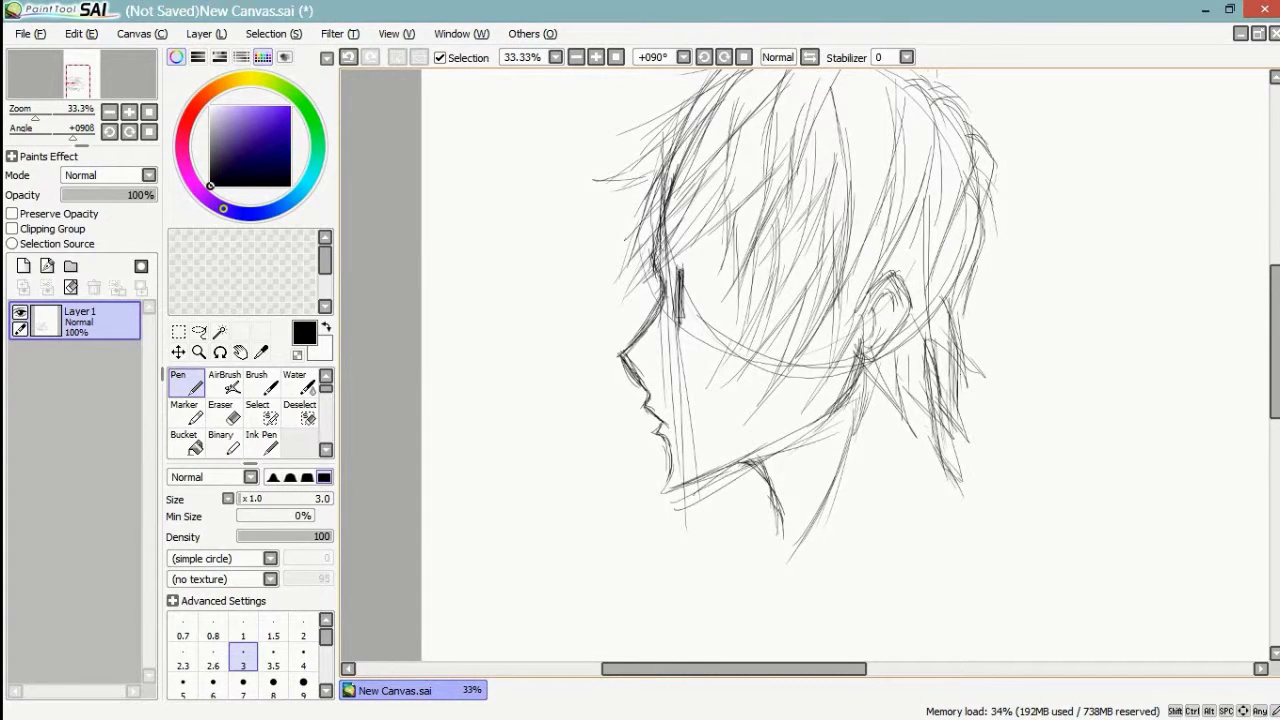
# - Add short hair strands below the ear, falling over the upper part of the neck
pyautogui.moveTo(926, 396)
pyautogui.mouseDown()
pyautogui.moveTo(914, 480)
pyautogui.moveTo(893, 430)
pyautogui.mouseUp()
pyautogui.moveTo(889, 410); pyautogui.dragTo(887, 460)
pyautogui.moveTo(894, 386); pyautogui.dragTo(876, 432)
pyautogui.moveTo(890, 358)
pyautogui.mouseDown()
pyautogui.moveTo(868, 428)
pyautogui.moveTo(859, 406)
pyautogui.mouseUp()
pyautogui.moveTo(865, 414); pyautogui.dragTo(859, 456)
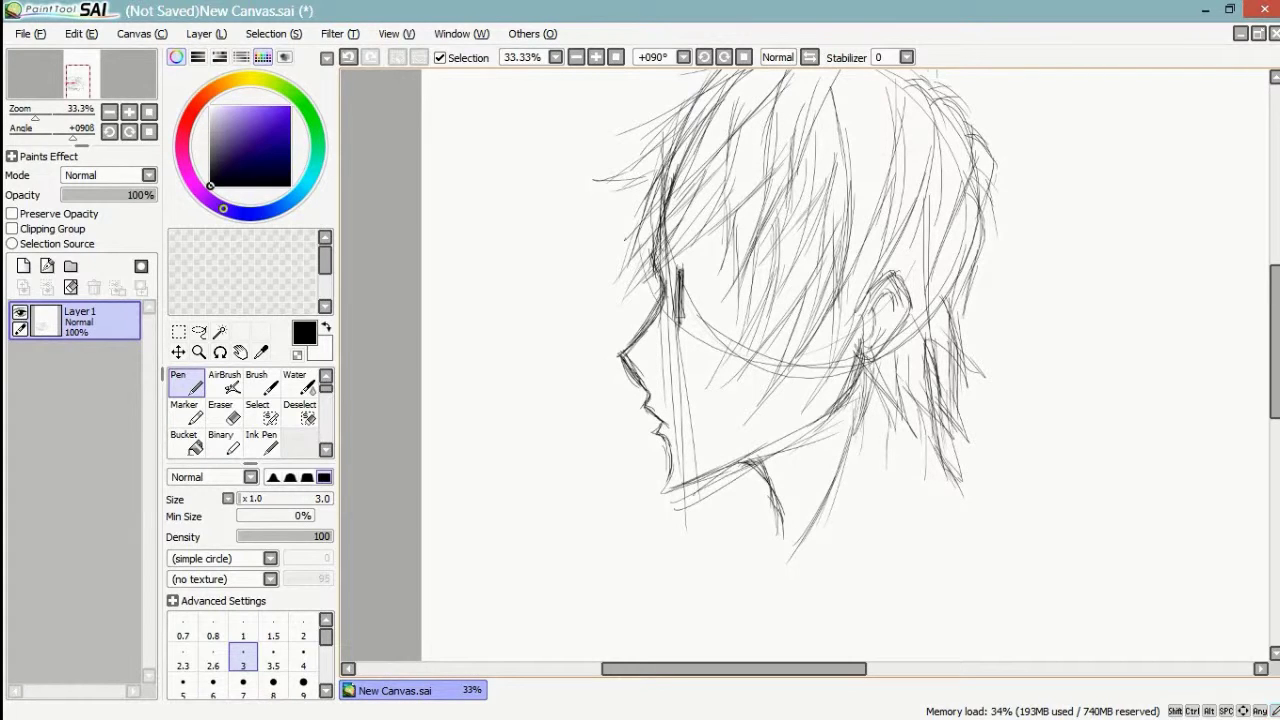
pyautogui.moveTo(850, 400); pyautogui.dragTo(878, 506)
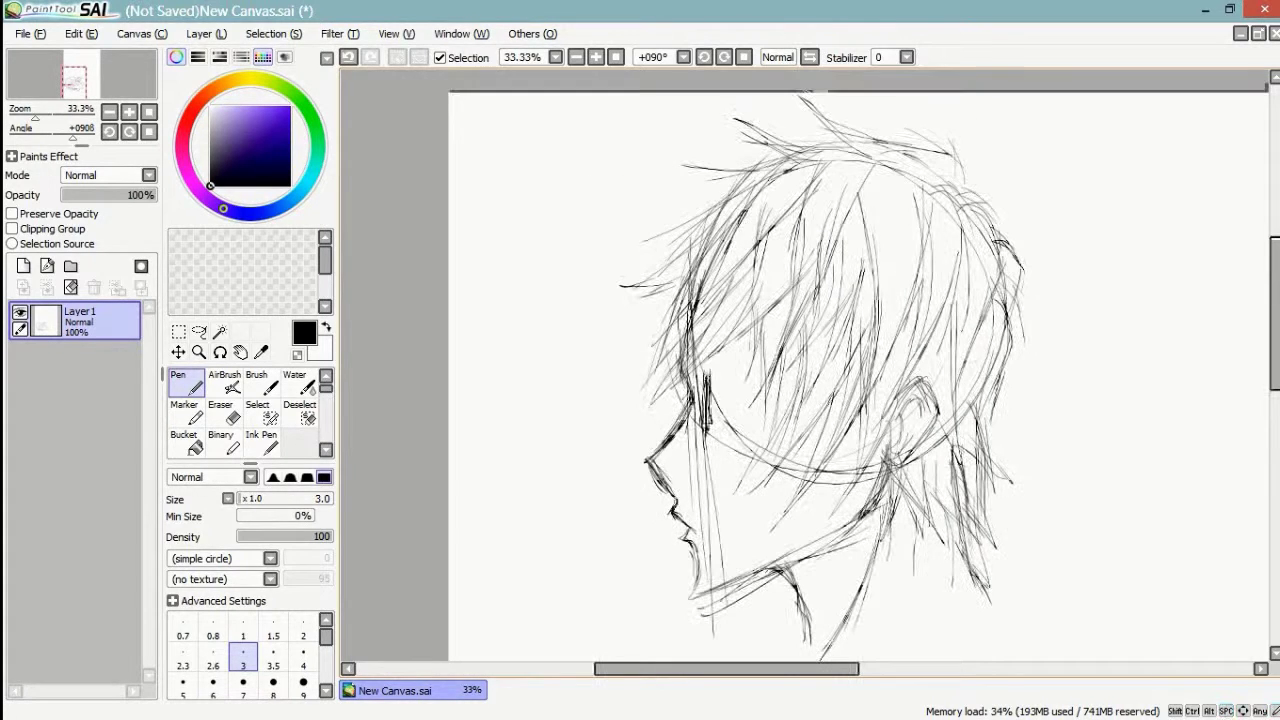
pyautogui.moveTo(703, 195); pyautogui.dragTo(683, 221)
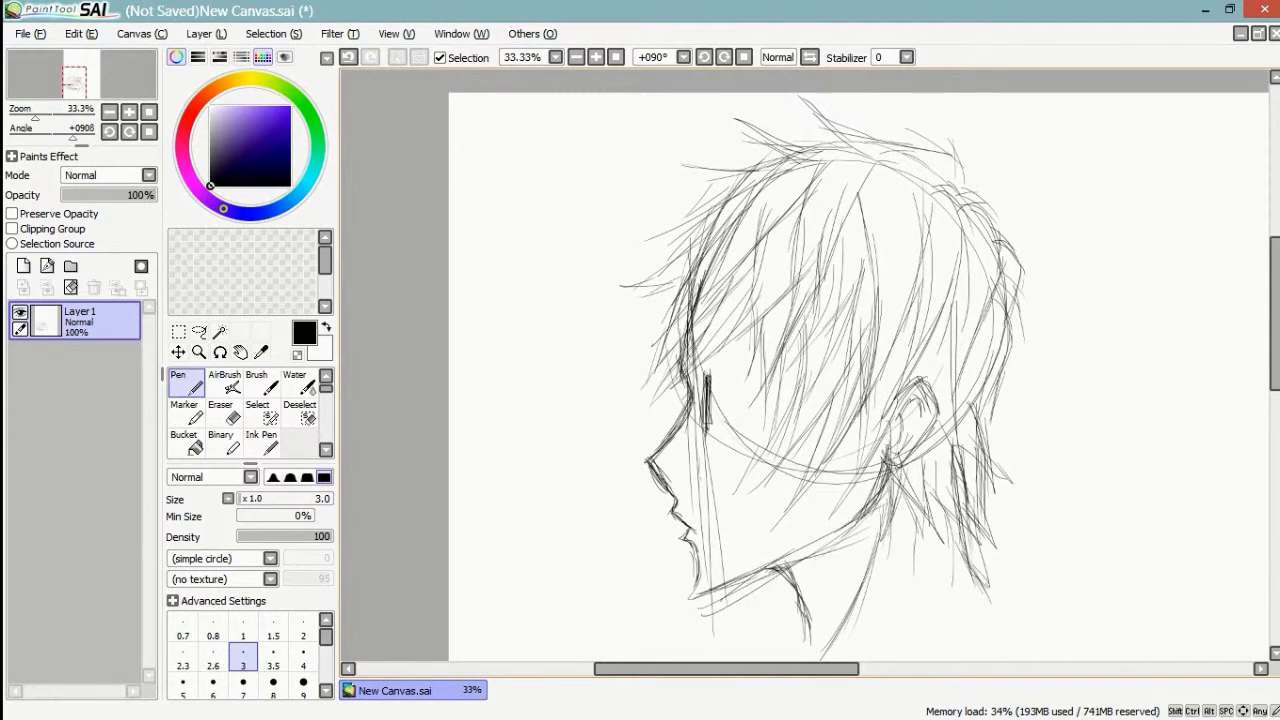
# - Draw the upper collar edge as long curved strokes from the back of the neck down past the throat
pyautogui.scroll(-2, 800, 360)
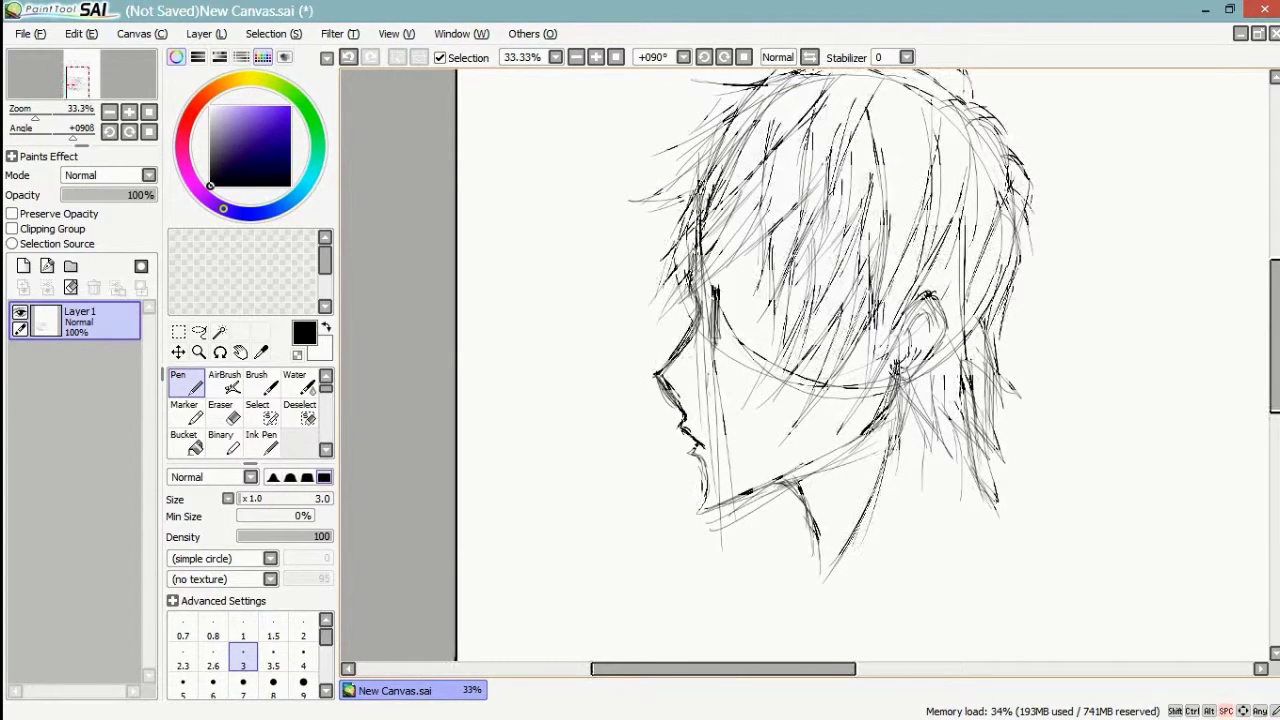
pyautogui.moveTo(993, 499); pyautogui.dragTo(884, 590)
pyautogui.moveTo(973, 520); pyautogui.dragTo(869, 590)
pyautogui.moveTo(986, 506); pyautogui.dragTo(868, 589)
pyautogui.moveTo(940, 545); pyautogui.dragTo(814, 619)
pyautogui.moveTo(878, 578); pyautogui.dragTo(801, 652)
pyautogui.moveTo(830, 616); pyautogui.dragTo(789, 649)
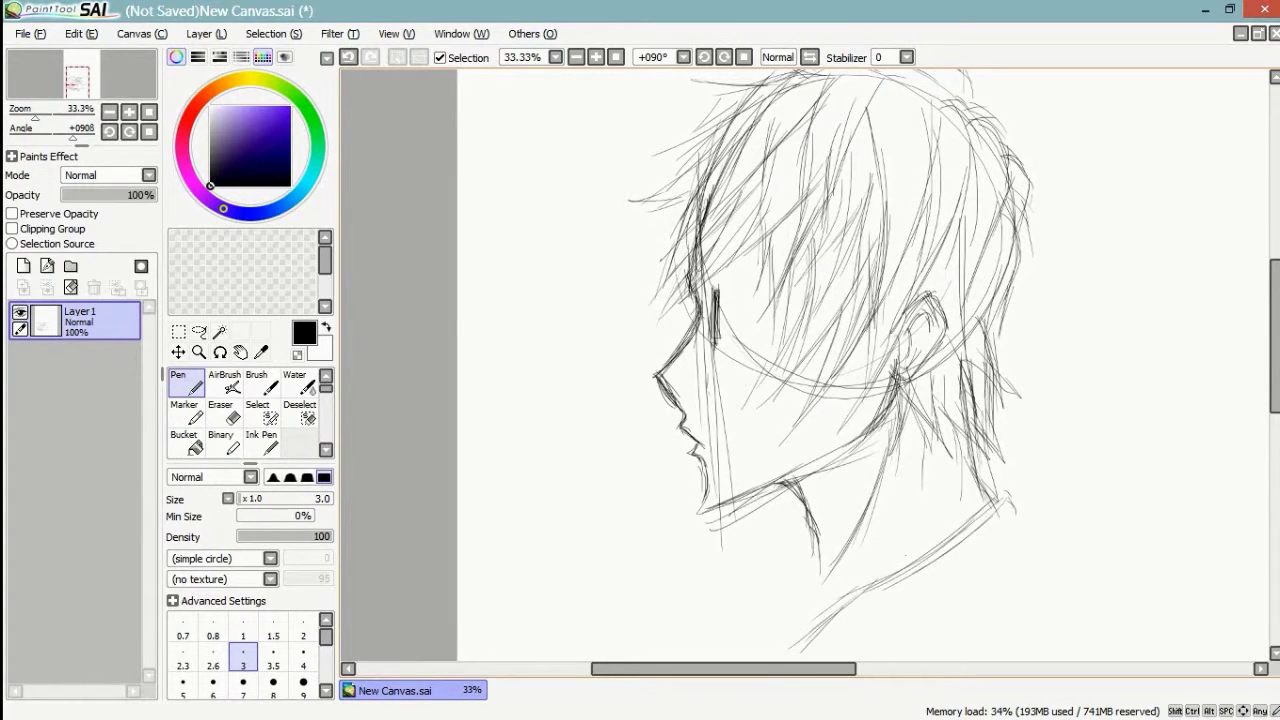
# - Build up the collar band with long diagonal strokes from the back of the neck to the front
pyautogui.moveTo(900, 560); pyautogui.dragTo(912, 518)
pyautogui.moveTo(1020, 459)
pyautogui.mouseDown()
pyautogui.moveTo(1036, 471)
pyautogui.moveTo(985, 523)
pyautogui.mouseUp()
pyautogui.moveTo(1025, 483); pyautogui.dragTo(957, 541)
pyautogui.moveTo(1007, 501)
pyautogui.mouseDown()
pyautogui.moveTo(947, 546)
pyautogui.moveTo(882, 566)
pyautogui.mouseUp()
pyautogui.moveTo(968, 516)
pyautogui.mouseDown()
pyautogui.moveTo(868, 568)
pyautogui.moveTo(834, 602)
pyautogui.mouseUp()
pyautogui.moveTo(886, 554); pyautogui.dragTo(838, 602)
pyautogui.moveTo(880, 556); pyautogui.dragTo(816, 616)
pyautogui.moveTo(860, 576); pyautogui.dragTo(796, 638)
# - Add the lower edge of the collar parallel to the upper one, extending it to the collar's rear corner
pyautogui.moveTo(976, 482); pyautogui.dragTo(914, 528)
pyautogui.moveTo(1040, 456)
pyautogui.mouseDown()
pyautogui.moveTo(1008, 476)
pyautogui.moveTo(988, 514)
pyautogui.mouseUp()
pyautogui.moveTo(1026, 472); pyautogui.dragTo(926, 554)
pyautogui.moveTo(980, 514); pyautogui.dragTo(914, 556)
pyautogui.moveTo(1012, 486); pyautogui.dragTo(836, 604)
pyautogui.moveTo(872, 562); pyautogui.dragTo(800, 636)
# - Close the front end of the collar with short strokes joining it to the base of the throat
pyautogui.moveTo(874, 536); pyautogui.dragTo(850, 570)
pyautogui.moveTo(856, 560)
pyautogui.mouseDown()
pyautogui.moveTo(794, 630)
pyautogui.moveTo(824, 604)
pyautogui.moveTo(814, 610)
pyautogui.mouseUp()
pyautogui.moveTo(844, 568); pyautogui.dragTo(802, 604)
pyautogui.moveTo(830, 530); pyautogui.dragTo(782, 634)
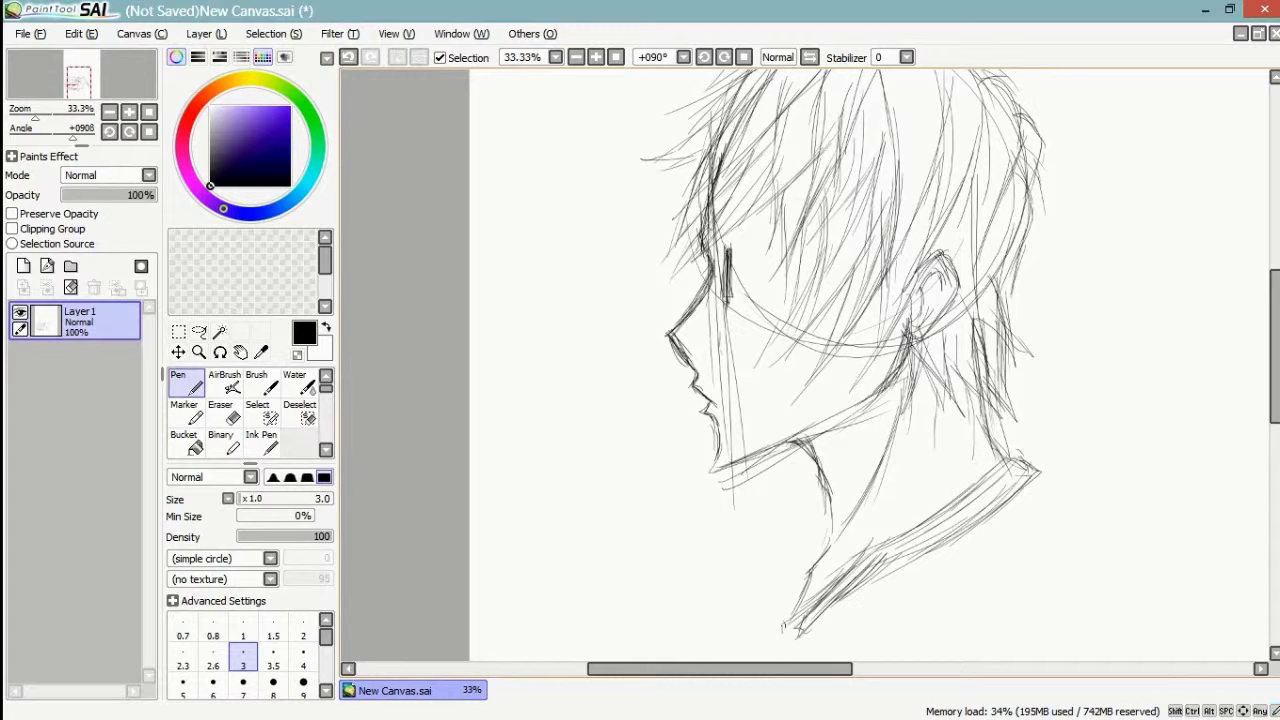
# - Darken the collar's rear corner with short strokes and undo the last stroke made on the neck
pyautogui.moveTo(1012, 464); pyautogui.dragTo(1037, 470)
pyautogui.moveTo(995, 447); pyautogui.dragTo(1007, 455)
pyautogui.moveTo(940, 408); pyautogui.dragTo(887, 462)
pyautogui.hotkey('ctrl', 'z')
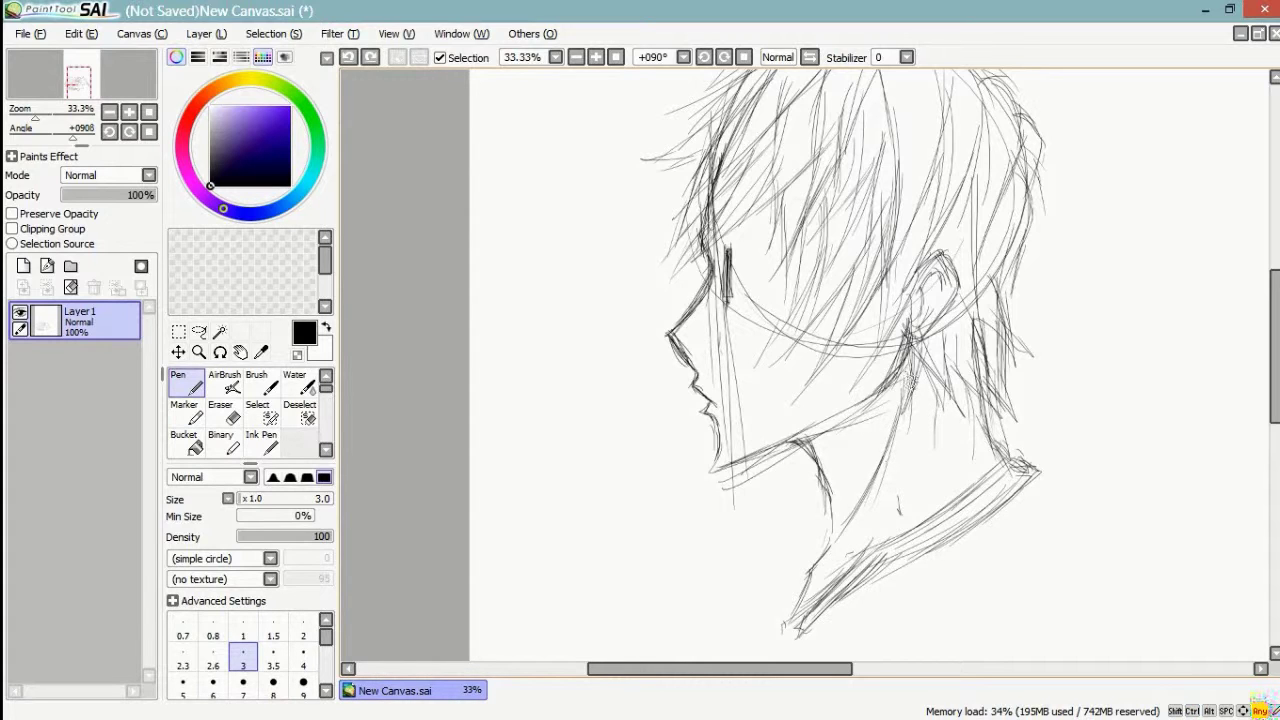
# - Shape the pointed front tip of the collar with short overlapping strokes
pyautogui.moveTo(911, 382); pyautogui.dragTo(989, 316)
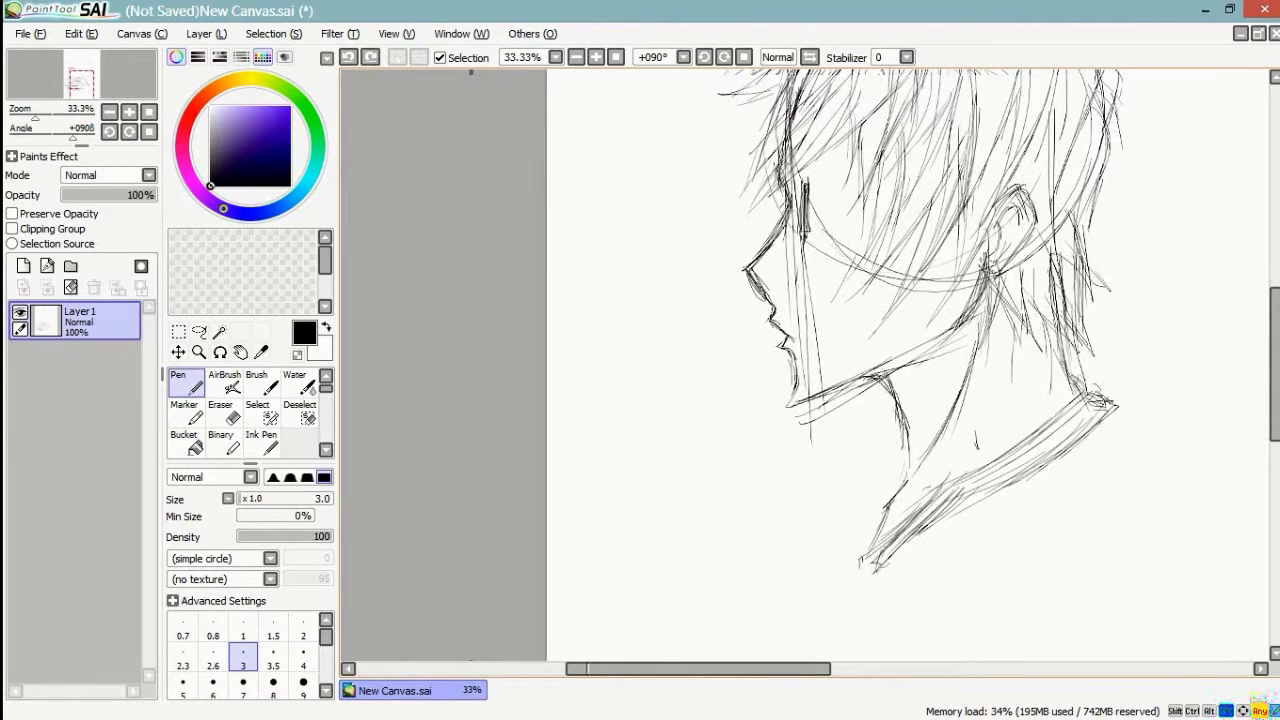
pyautogui.moveTo(890, 540)
pyautogui.mouseDown()
pyautogui.moveTo(862, 568)
pyautogui.moveTo(906, 534)
pyautogui.mouseUp()
pyautogui.moveTo(856, 584); pyautogui.dragTo(902, 540)
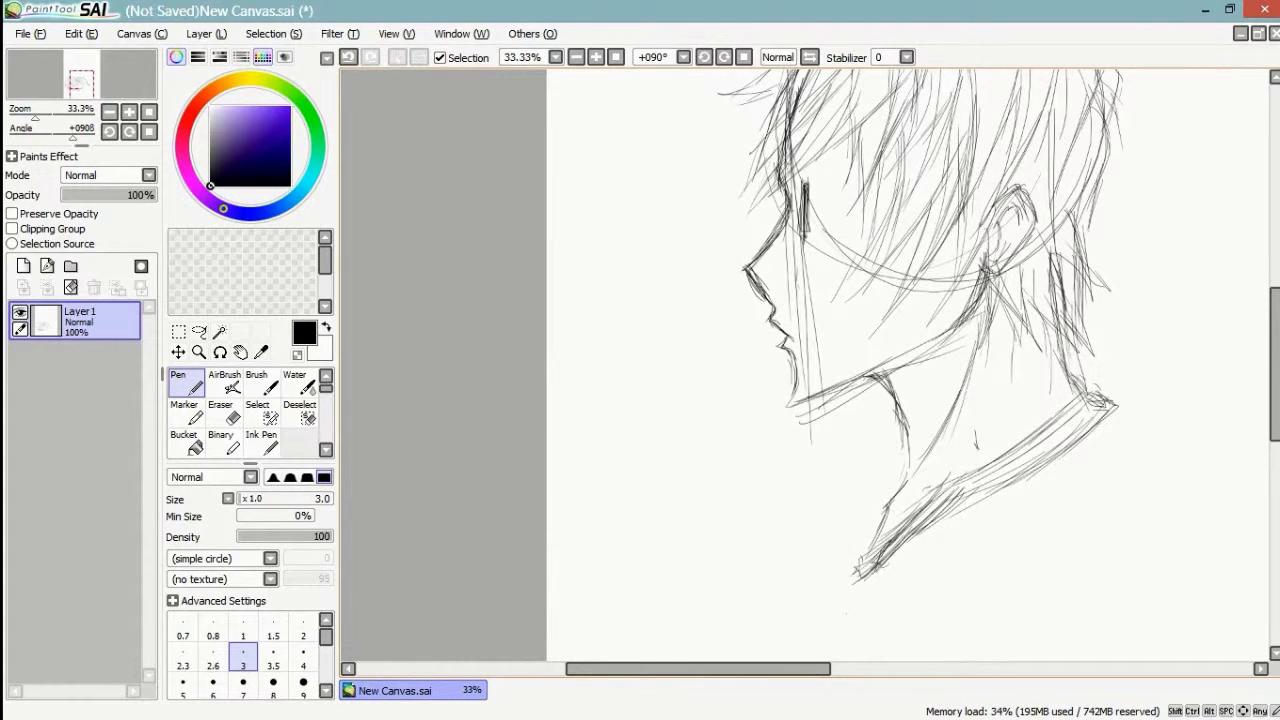
pyautogui.moveTo(880, 560)
pyautogui.mouseDown()
pyautogui.moveTo(910, 483)
pyautogui.moveTo(856, 572)
pyautogui.mouseUp()
# - Draw the shirt's front line down from the collar tip, with small fabric folds at its lower end
pyautogui.moveTo(890, 505); pyautogui.dragTo(851, 591)
pyautogui.moveTo(890, 506)
pyautogui.mouseDown()
pyautogui.moveTo(846, 616)
pyautogui.moveTo(852, 648)
pyautogui.moveTo(875, 525)
pyautogui.moveTo(841, 543)
pyautogui.mouseUp()
pyautogui.moveTo(868, 504)
pyautogui.mouseDown()
pyautogui.moveTo(838, 562)
pyautogui.moveTo(848, 602)
pyautogui.mouseUp()
pyautogui.moveTo(858, 550)
pyautogui.mouseDown()
pyautogui.moveTo(830, 634)
pyautogui.moveTo(818, 620)
pyautogui.moveTo(802, 640)
pyautogui.mouseUp()
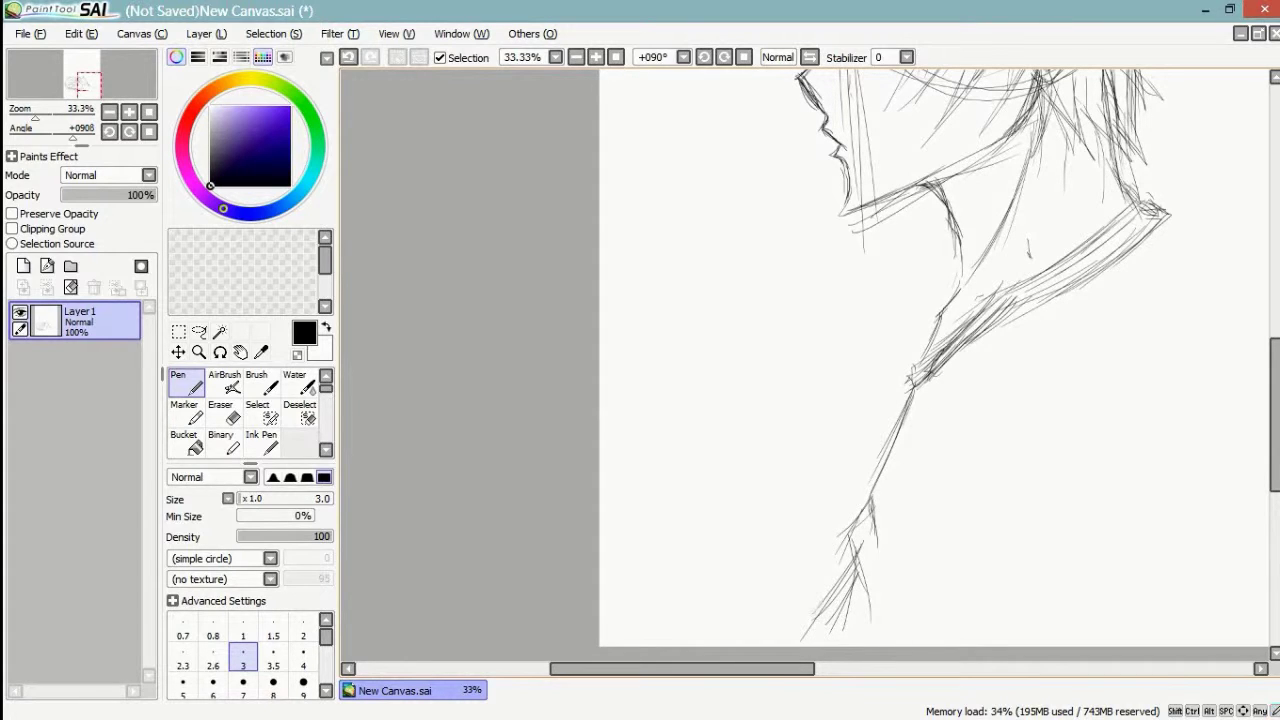
pyautogui.moveTo(880, 544); pyautogui.dragTo(890, 568)
pyautogui.moveTo(852, 560); pyautogui.dragTo(838, 620)
# - Add a fold to the shirt front directly below the collar tip
pyautogui.moveTo(1065, 390); pyautogui.dragTo(932, 524)
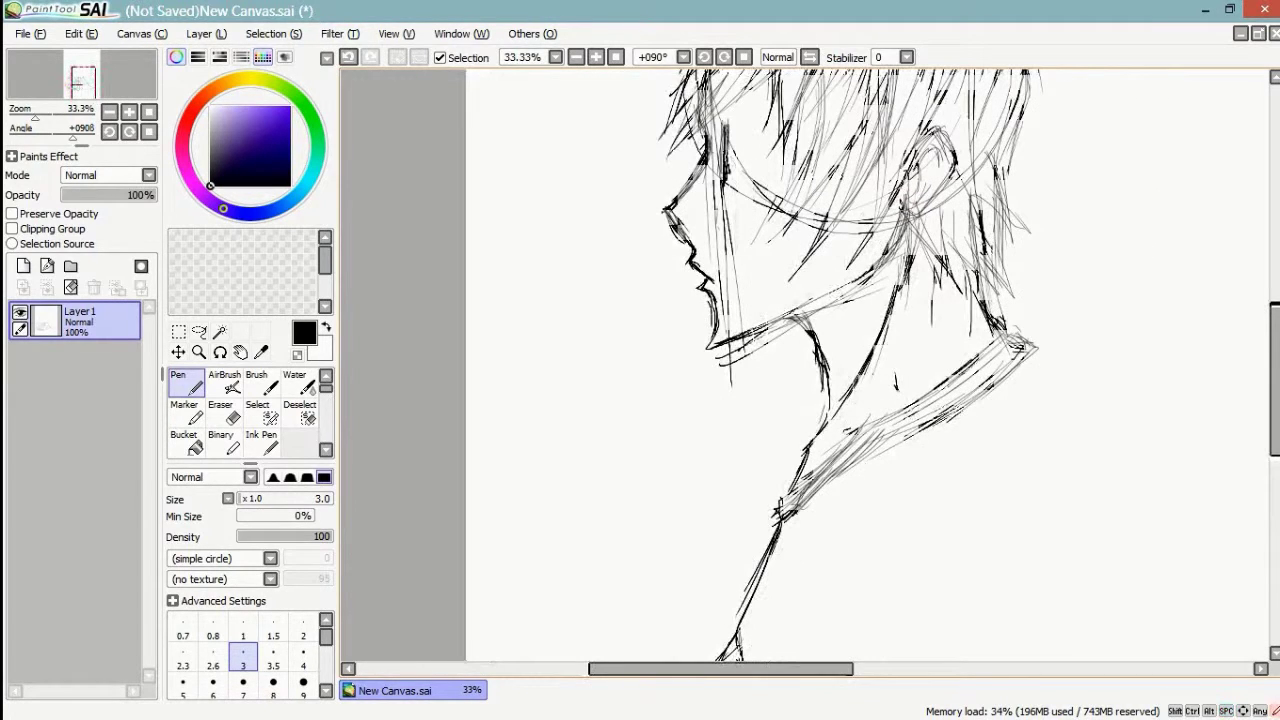
pyautogui.moveTo(778, 522); pyautogui.dragTo(754, 552)
pyautogui.moveTo(779, 519); pyautogui.dragTo(741, 567)
pyautogui.moveTo(747, 554); pyautogui.dragTo(753, 657)
pyautogui.moveTo(745, 604); pyautogui.dragTo(735, 622)
# - Draw the back shoulder line sloping down from the collar's rear corner
pyautogui.moveTo(880, 420); pyautogui.dragTo(771, 472)
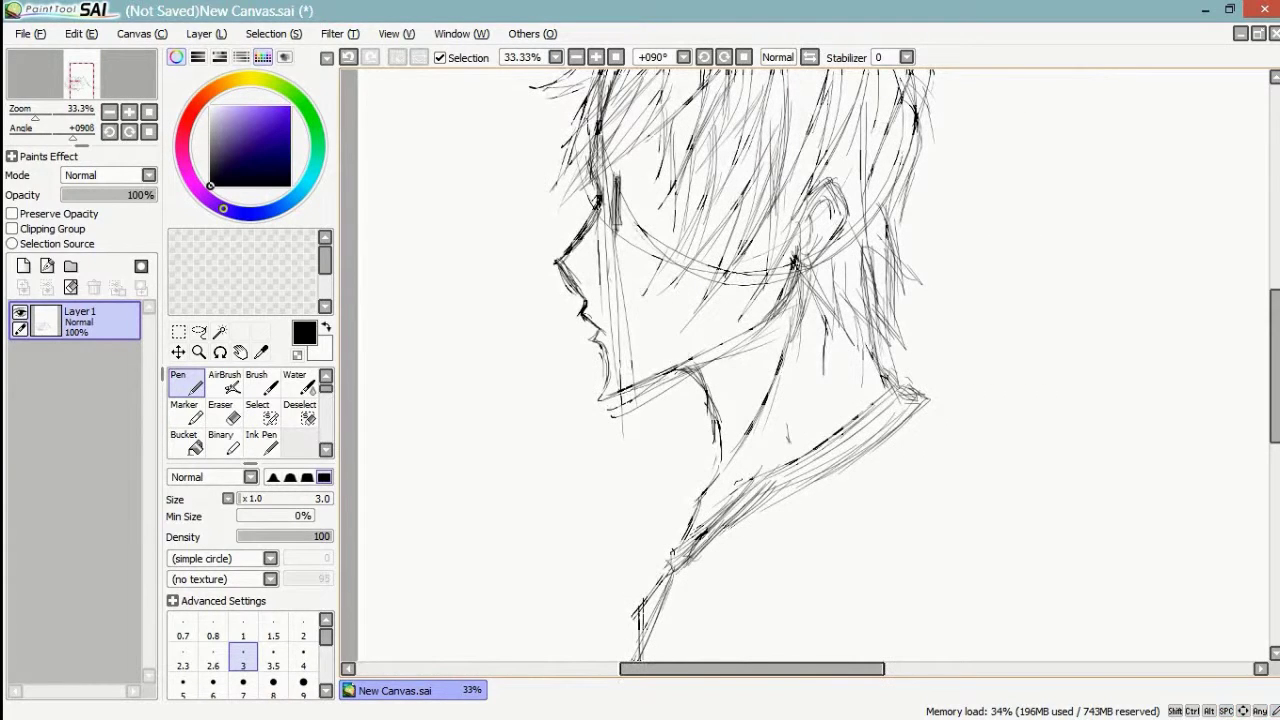
pyautogui.moveTo(916, 402); pyautogui.dragTo(986, 452)
pyautogui.moveTo(642, 312); pyautogui.dragTo(798, 377)
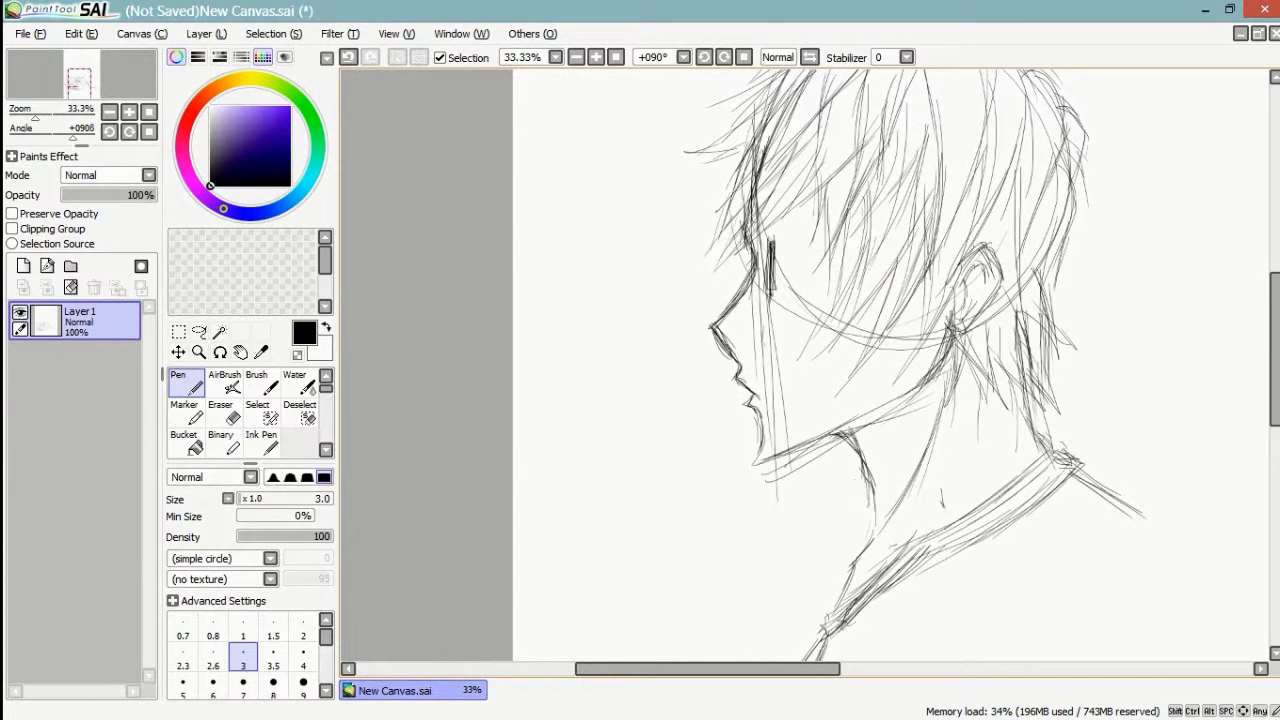
# - Hatch the shadow under the jaw with diagonal lines and strengthen the small mark on the neck
pyautogui.moveTo(935, 398)
pyautogui.mouseDown()
pyautogui.moveTo(902, 478)
pyautogui.moveTo(882, 500)
pyautogui.moveTo(870, 488)
pyautogui.mouseUp()
pyautogui.moveTo(889, 420); pyautogui.dragTo(860, 486)
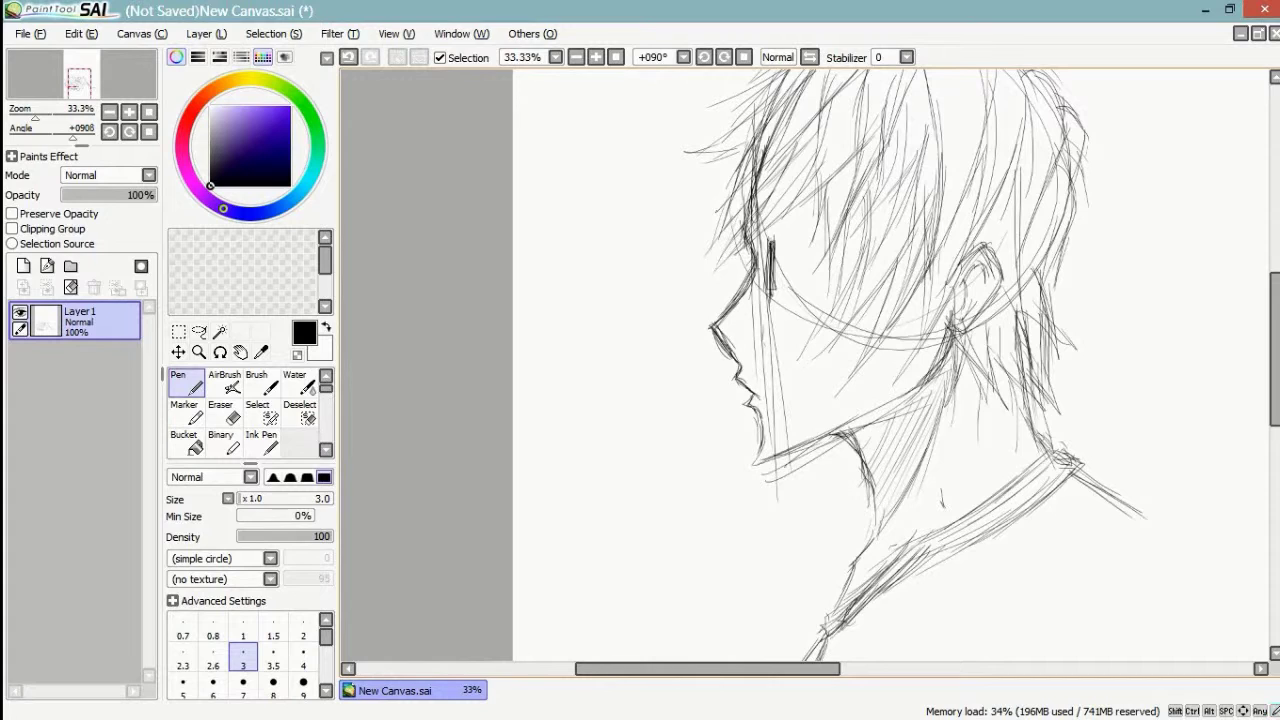
pyautogui.moveTo(948, 472); pyautogui.dragTo(943, 495)
# - Zoom in to 75% and reinforce the chin and jawline with repeated strokes
pyautogui.click(596, 57)
pyautogui.click(596, 57)
pyautogui.moveTo(800, 400); pyautogui.dragTo(805, 357)
pyautogui.moveTo(722, 449)
pyautogui.mouseDown()
pyautogui.moveTo(725, 525)
pyautogui.moveTo(773, 535)
pyautogui.moveTo(866, 453)
pyautogui.mouseUp()
pyautogui.moveTo(795, 498); pyautogui.dragTo(867, 462)
pyautogui.moveTo(822, 483); pyautogui.dragTo(894, 465)
pyautogui.moveTo(718, 465); pyautogui.dragTo(730, 526)
pyautogui.moveTo(726, 490); pyautogui.dragTo(760, 540)
pyautogui.moveTo(800, 400); pyautogui.dragTo(838, 473)
# - Rework the outline of the nose tip with short strokes
pyautogui.moveTo(678, 270)
pyautogui.mouseDown()
pyautogui.moveTo(647, 316)
pyautogui.moveTo(668, 324)
pyautogui.mouseUp()
pyautogui.moveTo(640, 323); pyautogui.dragTo(682, 368)
pyautogui.moveTo(644, 332); pyautogui.dragTo(690, 374)
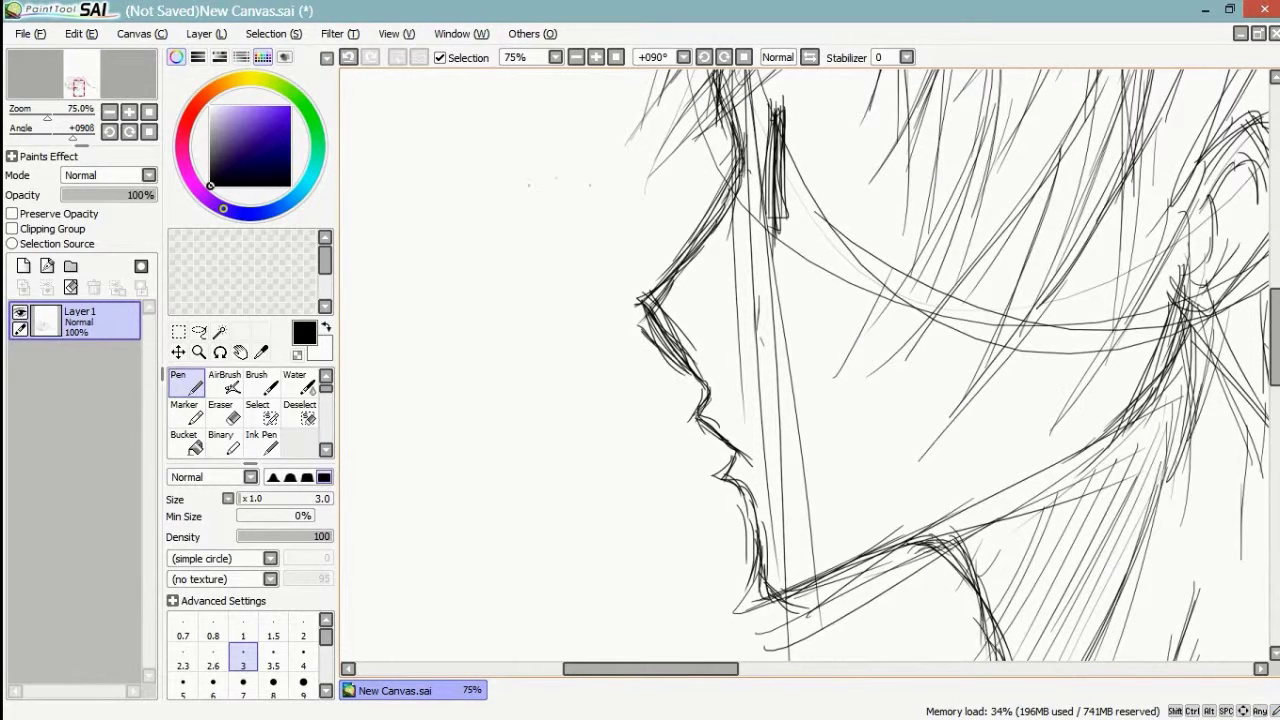
# - Erase the nose outline from the bridge to the underside of the tip and return to the Pen tool
pyautogui.press('e')
pyautogui.moveTo(614, 271)
pyautogui.mouseDown()
pyautogui.moveTo(680, 232)
pyautogui.moveTo(685, 300)
pyautogui.moveTo(666, 343)
pyautogui.moveTo(640, 340)
pyautogui.mouseUp()
pyautogui.press('n')
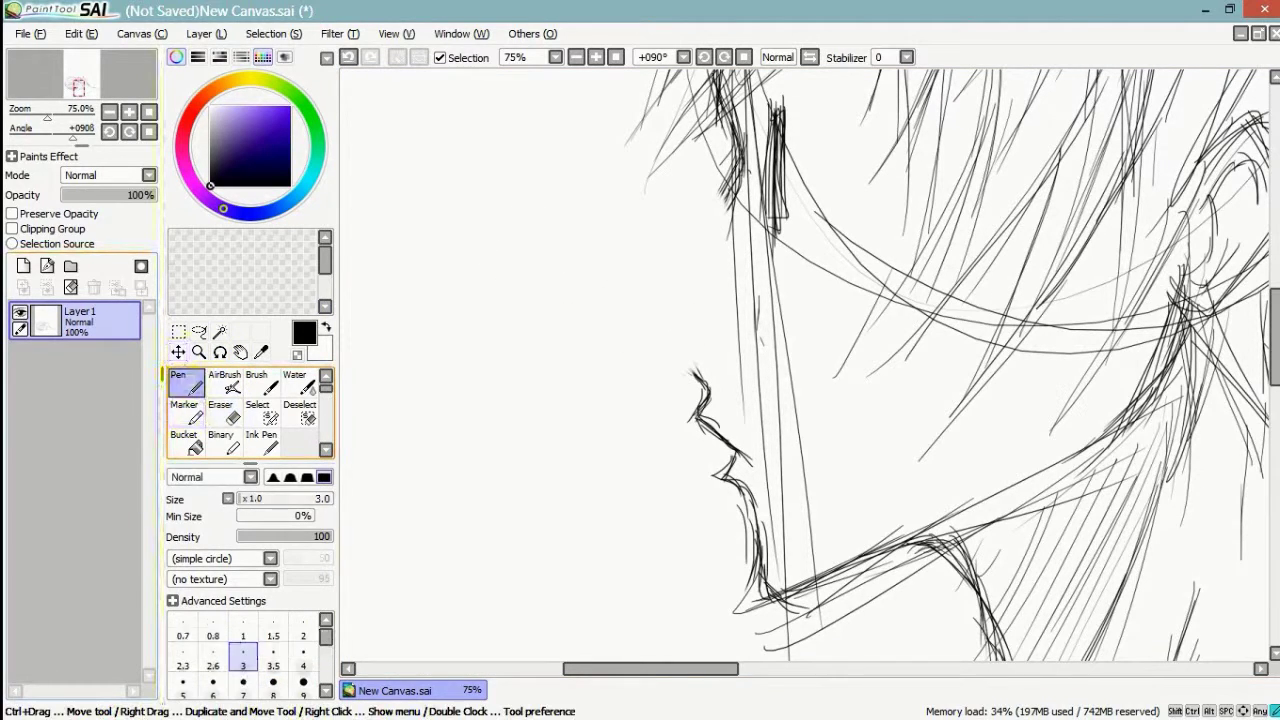
# - Redraw the nose bridge and tip with overlapping strokes from below the brow down to the upper lip
pyautogui.moveTo(740, 166); pyautogui.dragTo(684, 266)
pyautogui.moveTo(728, 200); pyautogui.dragTo(658, 300)
pyautogui.moveTo(694, 260); pyautogui.dragTo(654, 306)
pyautogui.moveTo(709, 231); pyautogui.dragTo(656, 314)
pyautogui.moveTo(683, 273)
pyautogui.mouseDown()
pyautogui.moveTo(656, 320)
pyautogui.moveTo(664, 332)
pyautogui.moveTo(646, 334)
pyautogui.mouseUp()
pyautogui.moveTo(670, 292)
pyautogui.mouseDown()
pyautogui.moveTo(642, 326)
pyautogui.moveTo(657, 311)
pyautogui.mouseUp()
pyautogui.moveTo(642, 322)
pyautogui.mouseDown()
pyautogui.moveTo(704, 384)
pyautogui.moveTo(652, 322)
pyautogui.mouseUp()
pyautogui.moveTo(664, 302); pyautogui.dragTo(652, 334)
pyautogui.moveTo(685, 266); pyautogui.dragTo(651, 317)
pyautogui.moveTo(713, 221)
pyautogui.mouseDown()
pyautogui.moveTo(644, 320)
pyautogui.moveTo(697, 249)
pyautogui.mouseUp()
pyautogui.moveTo(723, 199); pyautogui.dragTo(693, 245)
pyautogui.moveTo(719, 221); pyautogui.dragTo(645, 311)
# - Add short horizontal strokes where the nose bridge meets the forehead
pyautogui.moveTo(729, 187); pyautogui.dragTo(710, 185)
pyautogui.moveTo(730, 180); pyautogui.dragTo(709, 206)
pyautogui.moveTo(740, 196)
pyautogui.mouseDown()
pyautogui.moveTo(710, 203)
pyautogui.moveTo(726, 199)
pyautogui.mouseUp()
pyautogui.moveTo(750, 174); pyautogui.dragTo(737, 197)
pyautogui.moveTo(747, 180); pyautogui.dragTo(709, 206)
# - Draw the eye in profile with a curved upper lid, a slanted outer corner and a narrow oval iris
pyautogui.moveTo(753, 189)
pyautogui.mouseDown()
pyautogui.moveTo(738, 191)
pyautogui.moveTo(766, 189)
pyautogui.mouseUp()
pyautogui.moveTo(765, 127); pyautogui.dragTo(761, 201)
pyautogui.moveTo(767, 105)
pyautogui.mouseDown()
pyautogui.moveTo(759, 233)
pyautogui.moveTo(733, 249)
pyautogui.mouseUp()
pyautogui.moveTo(767, 186); pyautogui.dragTo(759, 213)
pyautogui.moveTo(770, 187); pyautogui.dragTo(759, 212)
pyautogui.moveTo(760, 197); pyautogui.dragTo(813, 199)
pyautogui.moveTo(772, 189)
pyautogui.mouseDown()
pyautogui.moveTo(838, 206)
pyautogui.moveTo(782, 250)
pyautogui.mouseUp()
pyautogui.moveTo(781, 189); pyautogui.dragTo(781, 252)
pyautogui.moveTo(783, 193); pyautogui.dragTo(778, 245)
pyautogui.moveTo(786, 190); pyautogui.dragTo(775, 248)
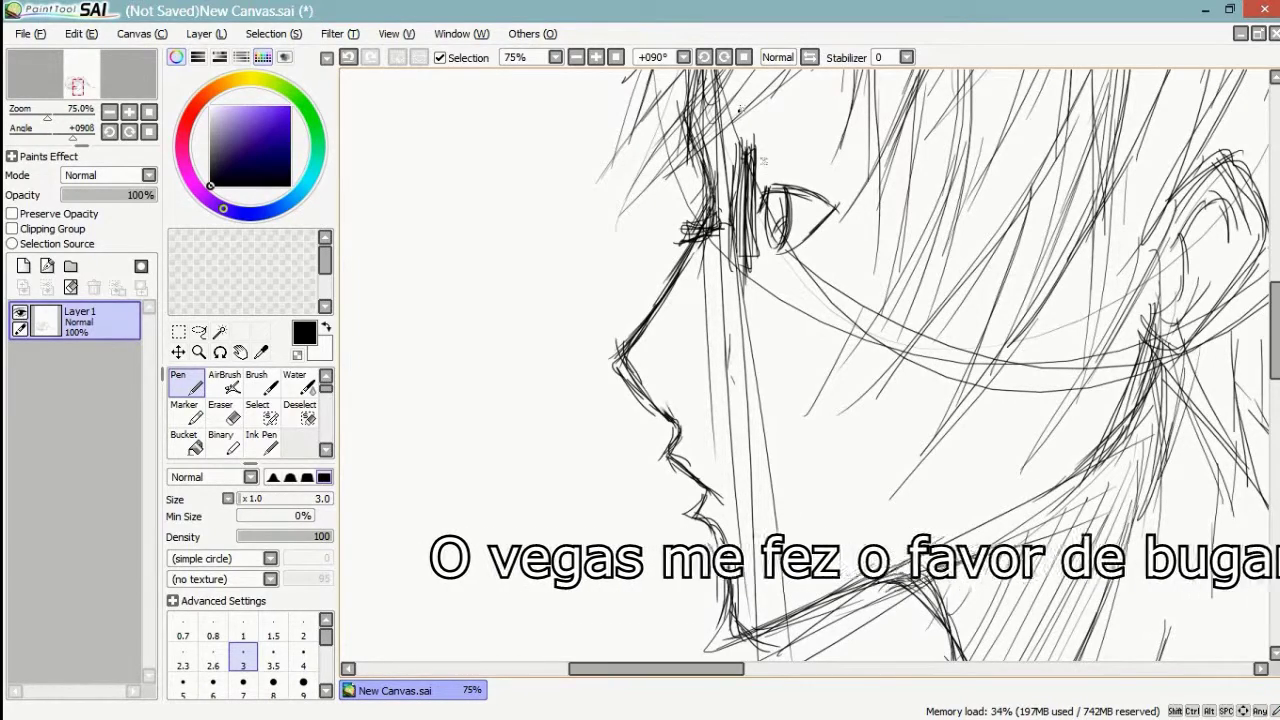
# - Undo the last stroke, fill in the pupil with dense dark strokes and reinforce the eye's outer corner
pyautogui.hotkey('ctrl', 'z')
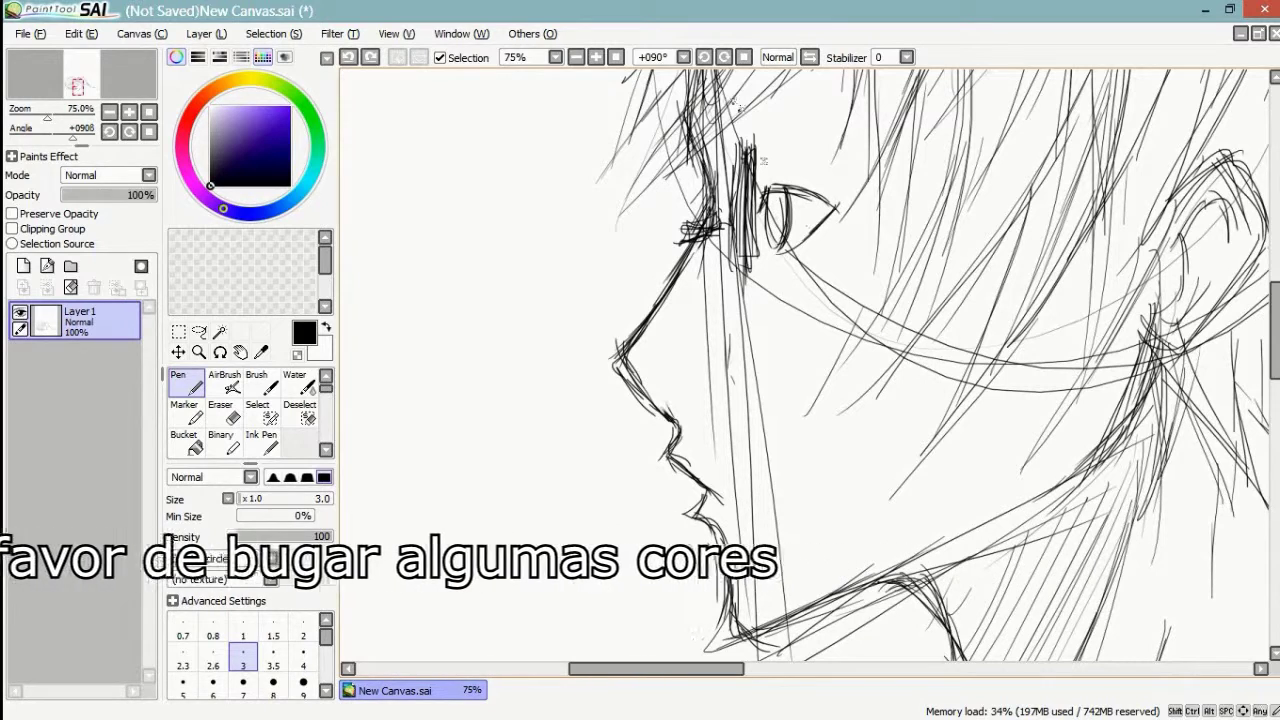
pyautogui.moveTo(773, 206); pyautogui.dragTo(775, 226)
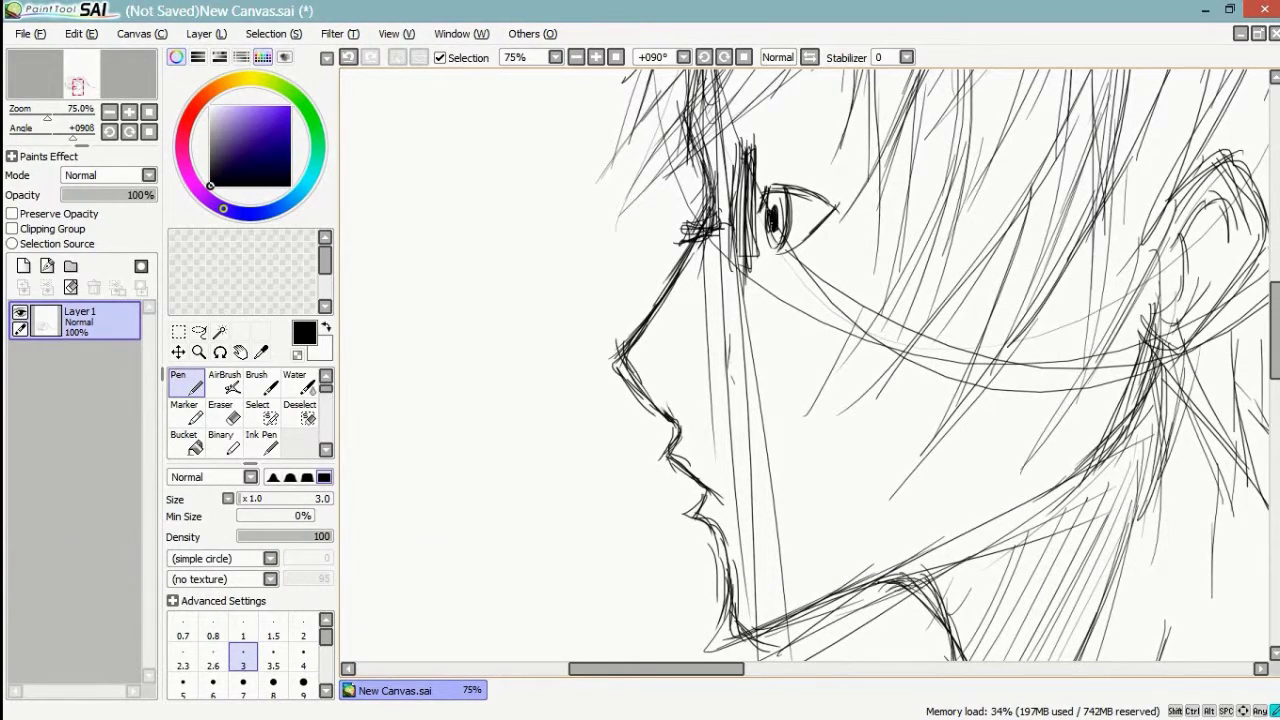
pyautogui.moveTo(774, 228); pyautogui.dragTo(780, 241)
pyautogui.moveTo(782, 226); pyautogui.dragTo(775, 239)
pyautogui.moveTo(835, 210); pyautogui.dragTo(823, 228)
# - Darken the profile contour from the nose tip down to the lips
pyautogui.moveTo(805, 360); pyautogui.dragTo(807, 332)
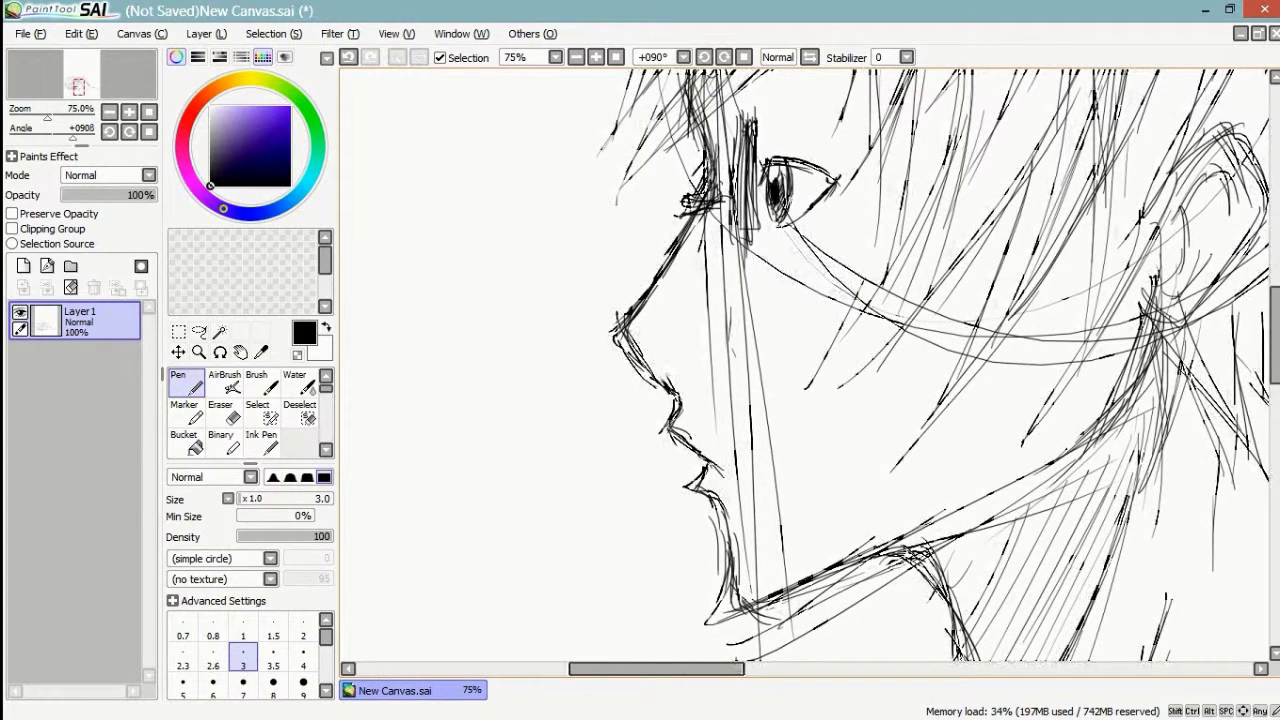
pyautogui.moveTo(643, 301)
pyautogui.mouseDown()
pyautogui.moveTo(616, 332)
pyautogui.moveTo(666, 371)
pyautogui.mouseUp()
pyautogui.moveTo(618, 330)
pyautogui.mouseDown()
pyautogui.moveTo(671, 412)
pyautogui.moveTo(660, 428)
pyautogui.moveTo(729, 473)
pyautogui.moveTo(688, 492)
pyautogui.mouseUp()
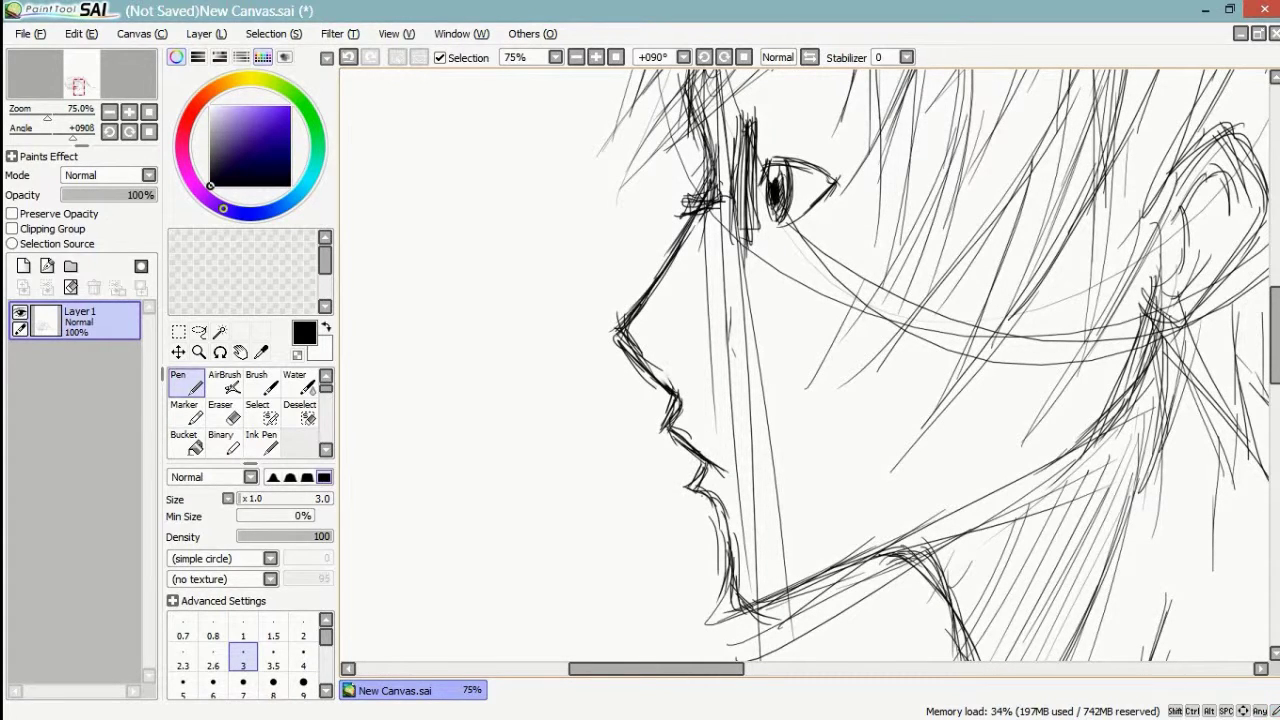
# - Darken the contour from the lower lip down to the chin and add a small mark on the cheek guide line
pyautogui.moveTo(726, 580)
pyautogui.mouseDown()
pyautogui.moveTo(733, 609)
pyautogui.moveTo(759, 613)
pyautogui.mouseUp()
pyautogui.moveTo(724, 549); pyautogui.dragTo(738, 605)
pyautogui.moveTo(724, 527); pyautogui.dragTo(734, 589)
pyautogui.moveTo(721, 505)
pyautogui.mouseDown()
pyautogui.moveTo(728, 543)
pyautogui.moveTo(725, 513)
pyautogui.mouseUp()
pyautogui.moveTo(701, 491); pyautogui.dragTo(727, 519)
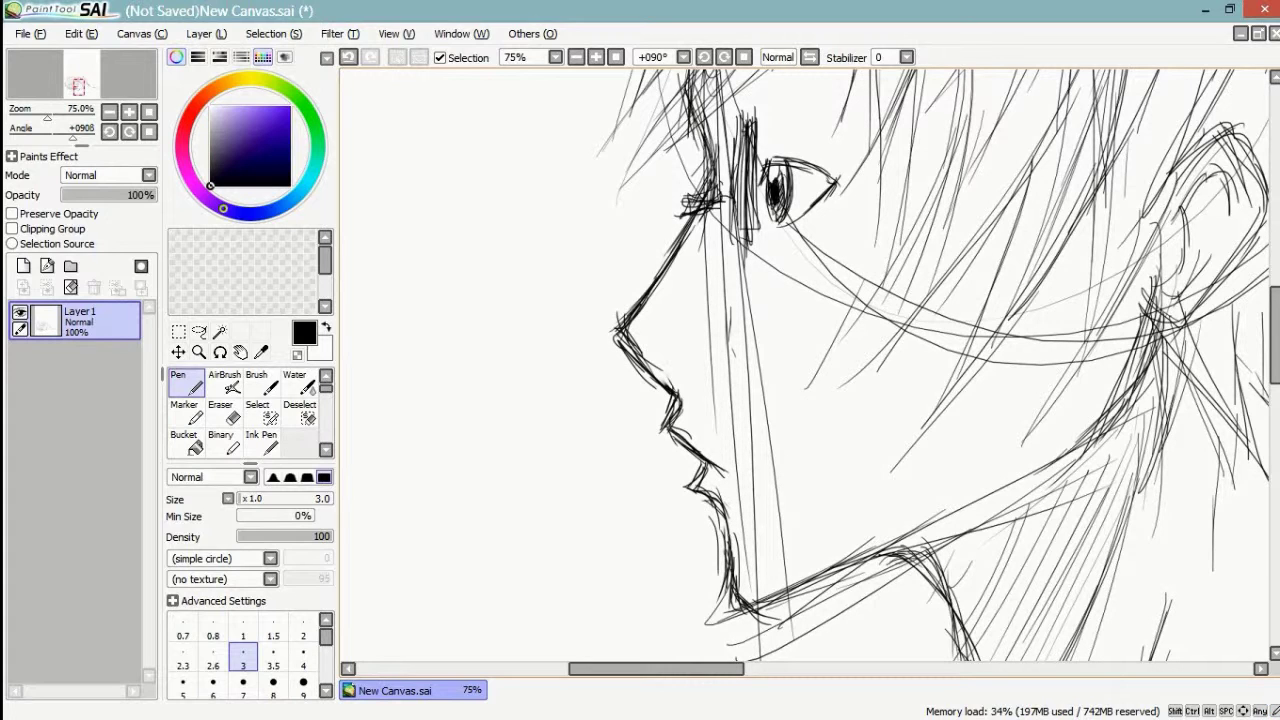
pyautogui.moveTo(729, 300)
pyautogui.mouseDown()
pyautogui.moveTo(724, 354)
pyautogui.moveTo(714, 326)
pyautogui.mouseUp()
# - Reinforce the throat curve from under the jaw down the front of the neck
pyautogui.moveTo(813, 468); pyautogui.dragTo(762, 390)
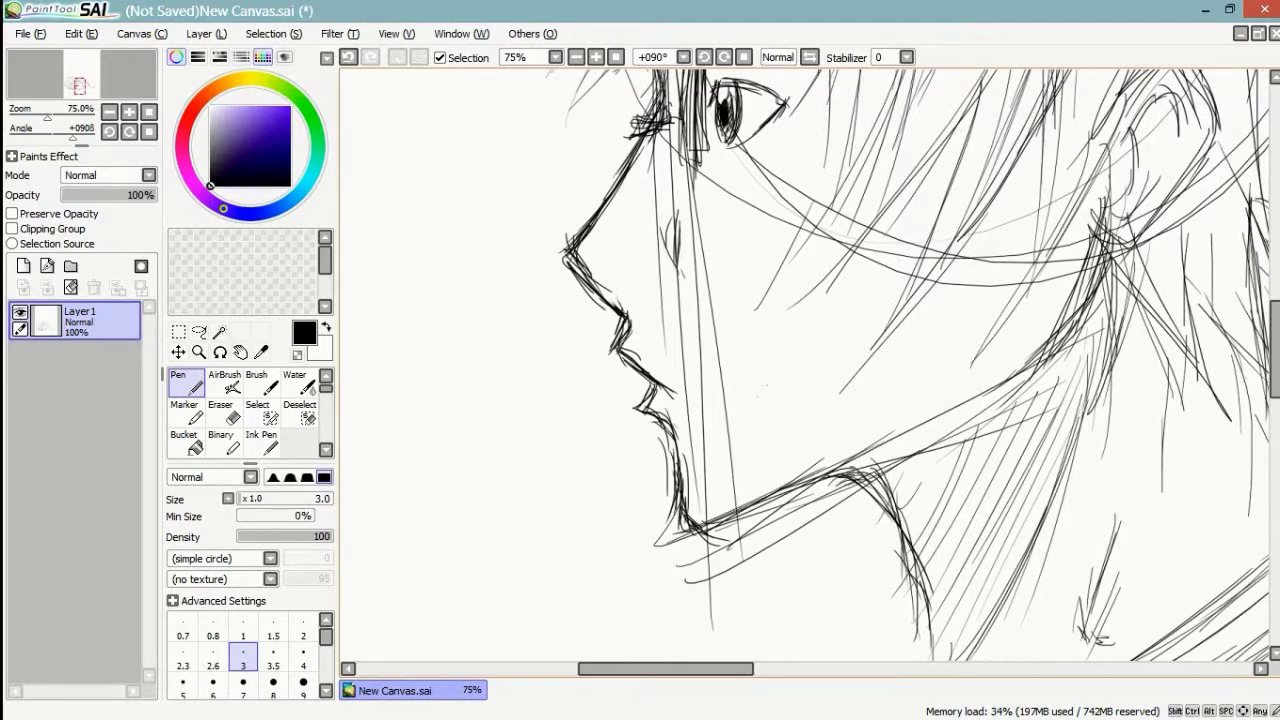
pyautogui.moveTo(824, 466)
pyautogui.mouseDown()
pyautogui.moveTo(860, 476)
pyautogui.moveTo(892, 512)
pyautogui.moveTo(920, 588)
pyautogui.mouseUp()
pyautogui.moveTo(800, 400); pyautogui.dragTo(820, 340)
pyautogui.moveTo(942, 546); pyautogui.dragTo(950, 628)
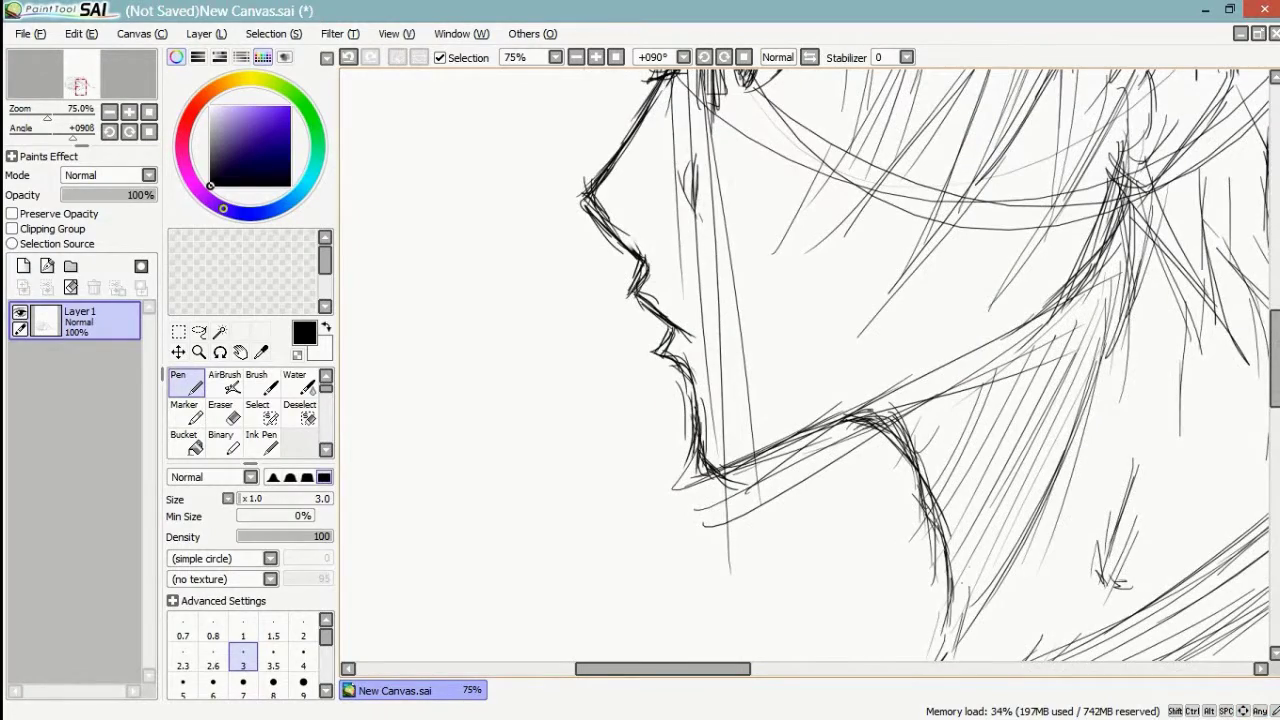
# - Connect the lower end of the throat to the front of the collar with repeated slanted strokes
pyautogui.moveTo(800, 440); pyautogui.dragTo(823, 296)
pyautogui.moveTo(970, 519); pyautogui.dragTo(934, 559)
pyautogui.moveTo(962, 520); pyautogui.dragTo(914, 576)
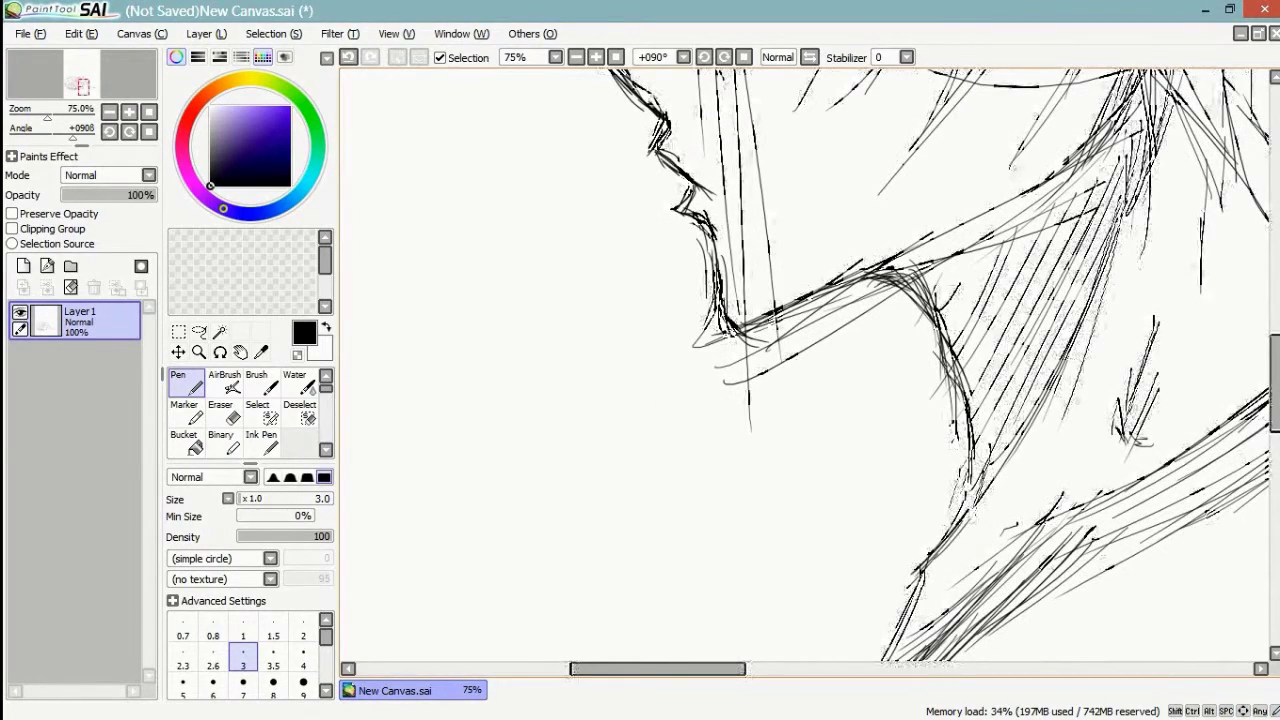
pyautogui.moveTo(800, 400); pyautogui.dragTo(845, 320)
pyautogui.moveTo(962, 490); pyautogui.dragTo(932, 548)
pyautogui.moveTo(944, 532); pyautogui.dragTo(916, 572)
pyautogui.moveTo(962, 498); pyautogui.dragTo(918, 602)
pyautogui.moveTo(958, 494); pyautogui.dragTo(924, 572)
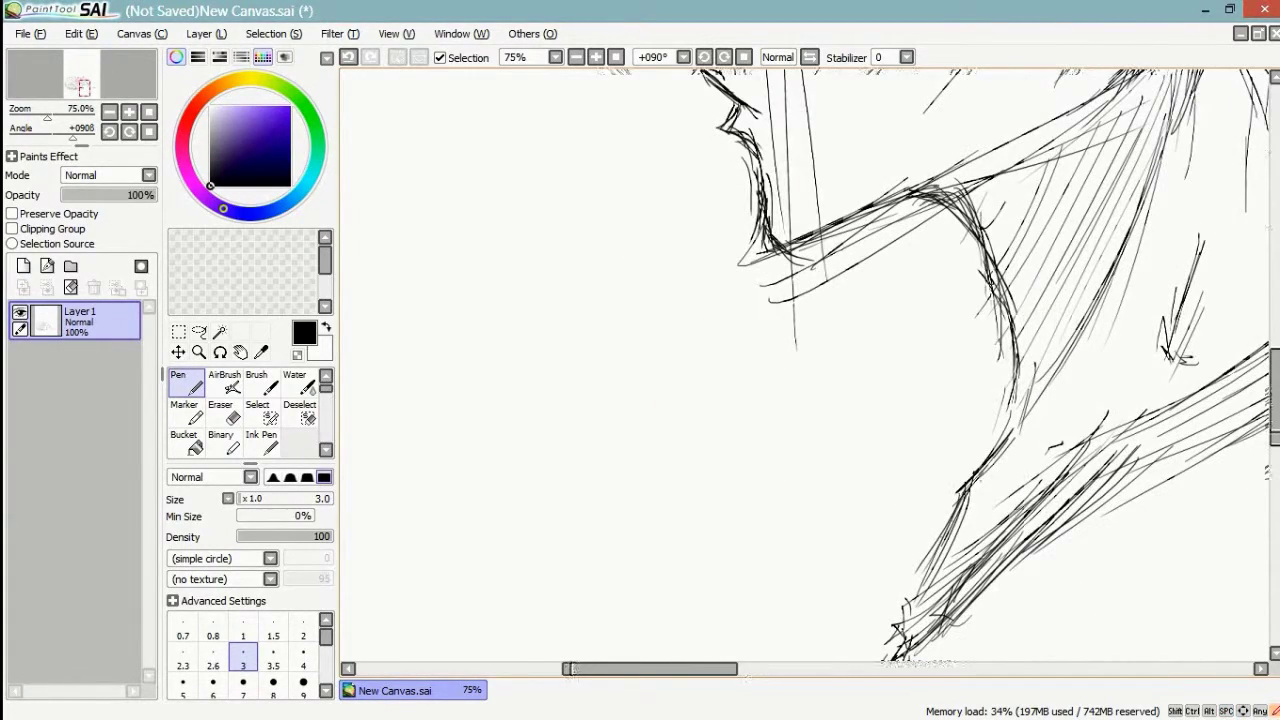
# - Thicken the back contour of the neck between the nape hair and the collar's rear corner
pyautogui.moveTo(800, 400); pyautogui.dragTo(710, 565)
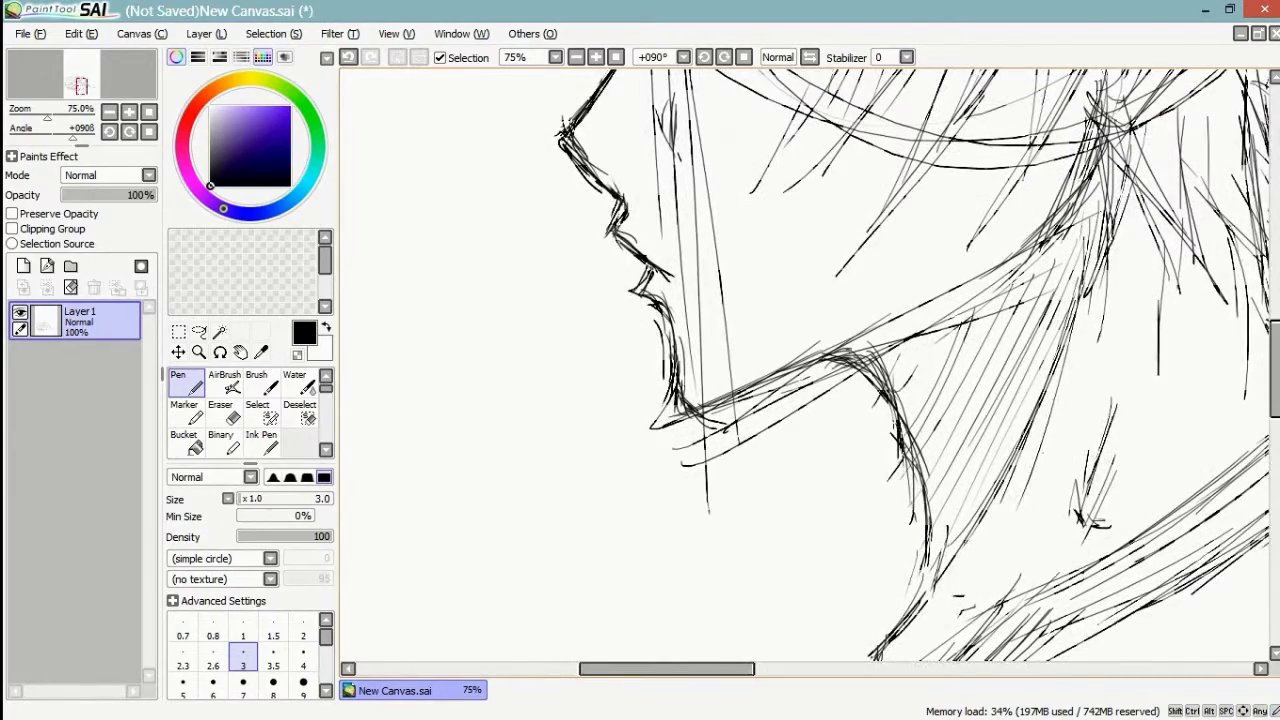
pyautogui.moveTo(800, 400); pyautogui.dragTo(540, 400)
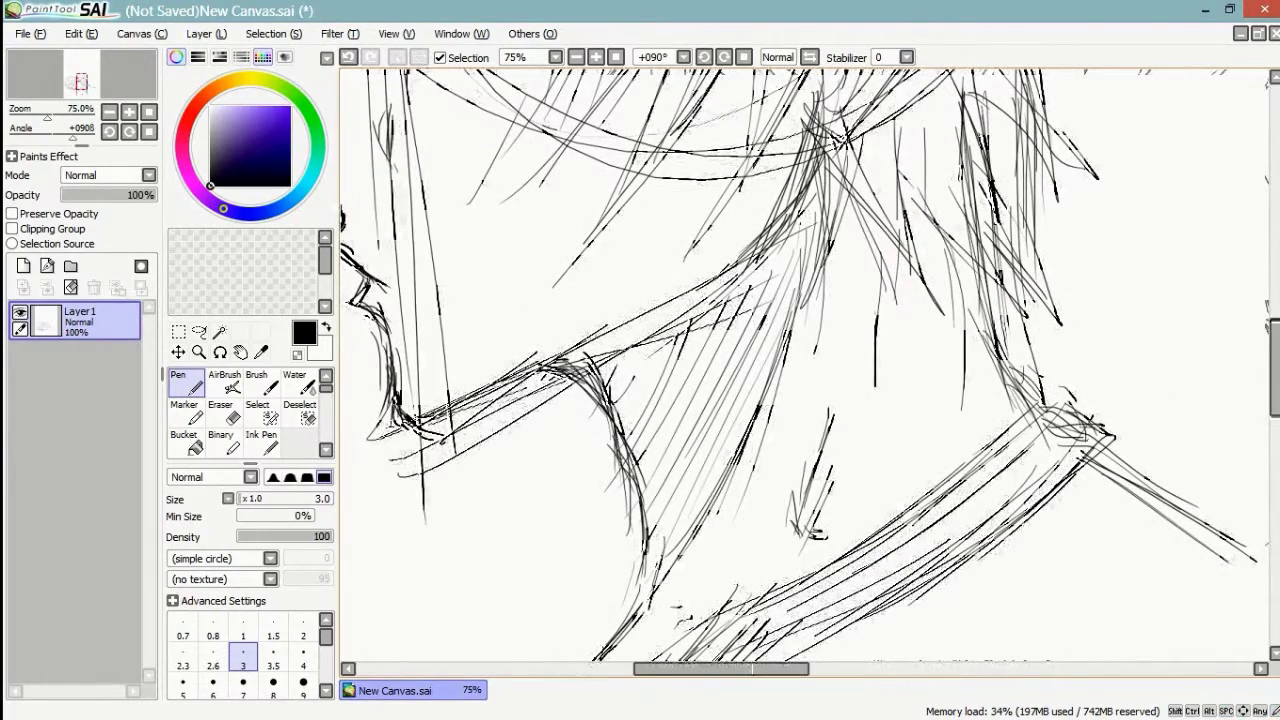
pyautogui.moveTo(992, 281); pyautogui.dragTo(1020, 377)
pyautogui.moveTo(1000, 307); pyautogui.dragTo(1035, 385)
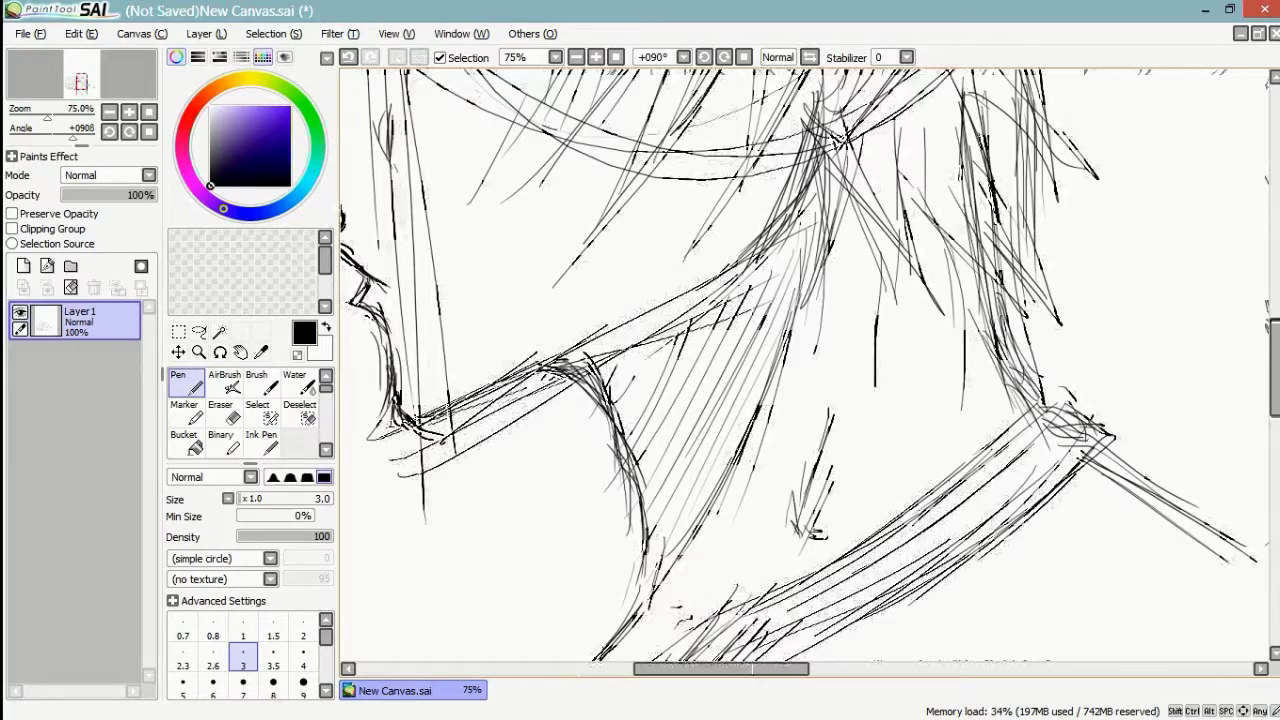
pyautogui.moveTo(982, 275); pyautogui.dragTo(1062, 349)
pyautogui.moveTo(740, 250)
pyautogui.mouseDown()
pyautogui.moveTo(883, 505)
pyautogui.moveTo(880, 595)
pyautogui.mouseUp()
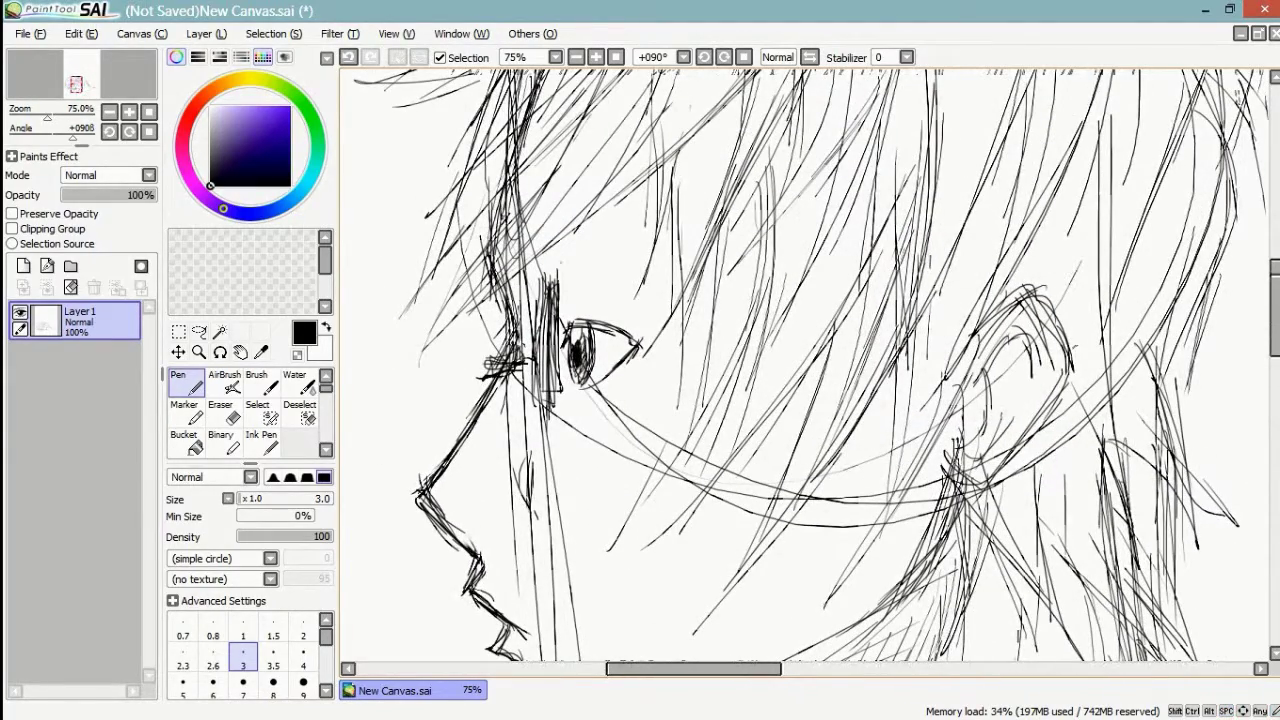
# - Draw a thin arched eyebrow above the eye, thickened at its inner end with short strokes
pyautogui.moveTo(570, 242)
pyautogui.mouseDown()
pyautogui.moveTo(562, 259)
pyautogui.moveTo(605, 254)
pyautogui.mouseUp()
pyautogui.moveTo(558, 258); pyautogui.dragTo(622, 250)
pyautogui.moveTo(565, 247); pyautogui.dragTo(647, 255)
pyautogui.moveTo(595, 246); pyautogui.dragTo(685, 276)
pyautogui.moveTo(623, 249); pyautogui.dragTo(683, 271)
pyautogui.moveTo(572, 234); pyautogui.dragTo(557, 259)
pyautogui.moveTo(566, 243); pyautogui.dragTo(557, 259)
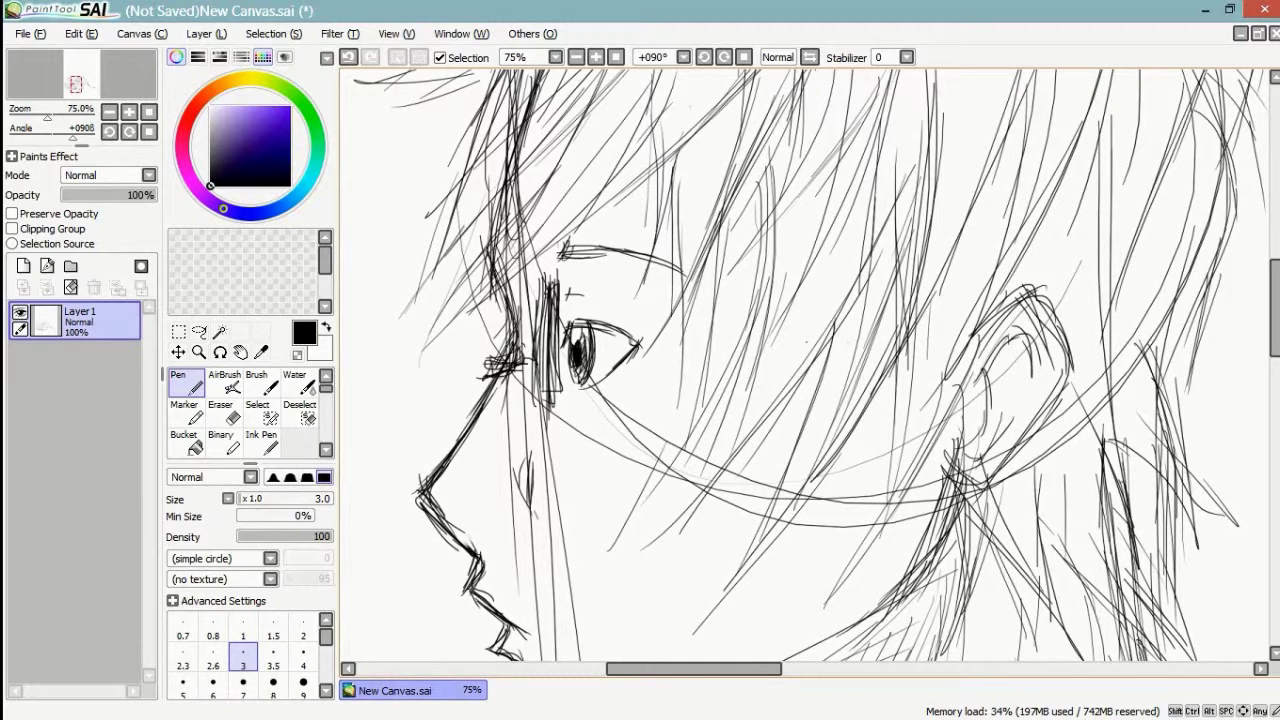
# - Sketch the temple arm of a pair of glasses as repeated near-horizontal strokes running from the side hair to the top of the ear
pyautogui.moveTo(786, 343); pyautogui.dragTo(954, 333)
pyautogui.moveTo(744, 352); pyautogui.dragTo(932, 337)
pyautogui.moveTo(816, 345); pyautogui.dragTo(900, 341)
pyautogui.moveTo(712, 349); pyautogui.dragTo(816, 345)
pyautogui.moveTo(726, 358); pyautogui.dragTo(866, 353)
pyautogui.moveTo(786, 357); pyautogui.dragTo(960, 343)
pyautogui.moveTo(784, 351); pyautogui.dragTo(982, 340)
pyautogui.moveTo(850, 343); pyautogui.dragTo(928, 337)
pyautogui.moveTo(848, 336)
pyautogui.mouseDown()
pyautogui.moveTo(974, 328)
pyautogui.moveTo(938, 331)
pyautogui.mouseUp()
pyautogui.moveTo(722, 353)
pyautogui.mouseDown()
pyautogui.moveTo(768, 349)
pyautogui.moveTo(738, 355)
pyautogui.mouseUp()
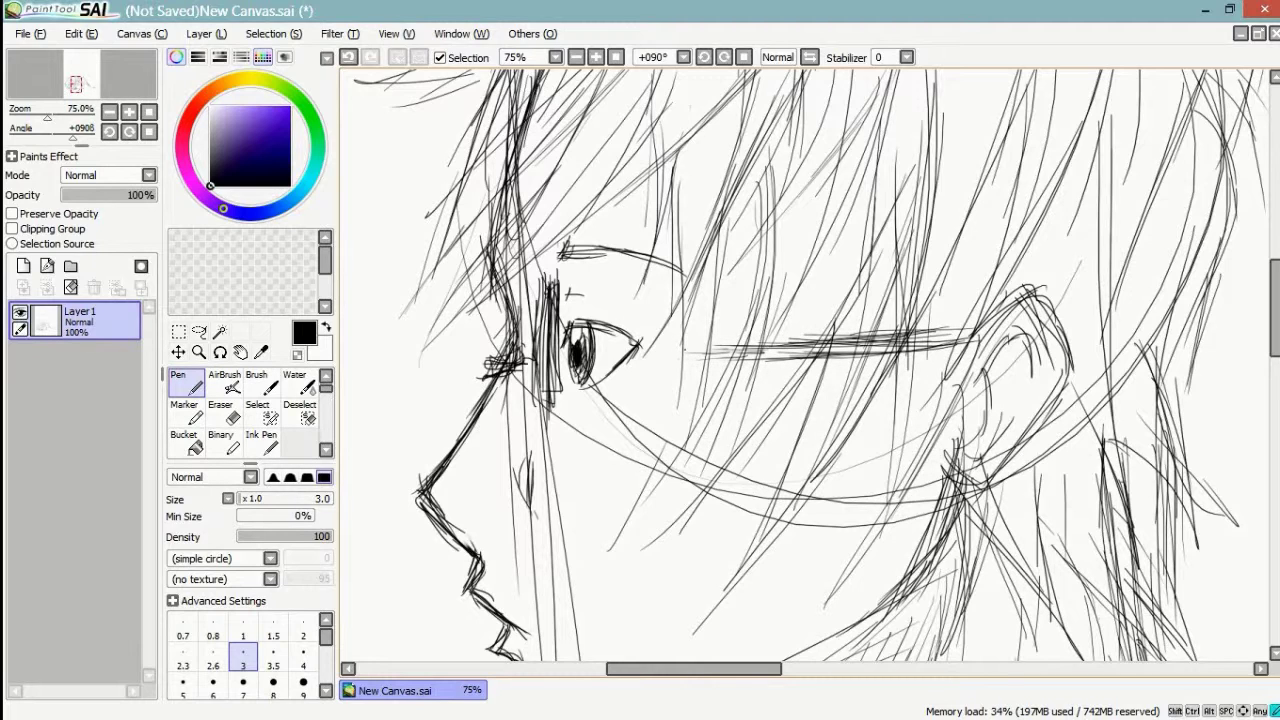
pyautogui.moveTo(928, 341); pyautogui.dragTo(966, 330)
pyautogui.moveTo(936, 337); pyautogui.dragTo(980, 332)
# - Add hair strands crossing the glasses arm and extend the arm's front end slightly towards the eye
pyautogui.moveTo(780, 430); pyautogui.dragTo(838, 328)
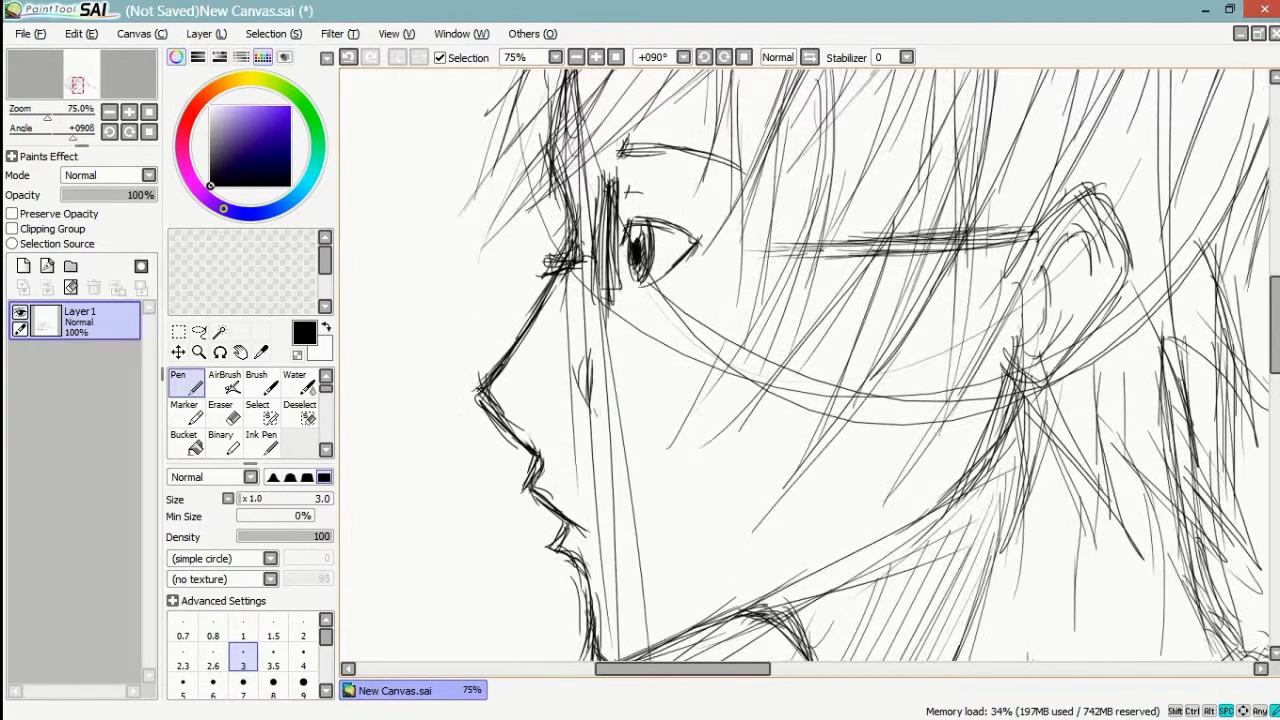
pyautogui.moveTo(984, 154); pyautogui.dragTo(900, 326)
pyautogui.moveTo(966, 208); pyautogui.dragTo(864, 388)
pyautogui.moveTo(876, 320); pyautogui.dragTo(856, 368)
pyautogui.moveTo(800, 264); pyautogui.dragTo(734, 259)
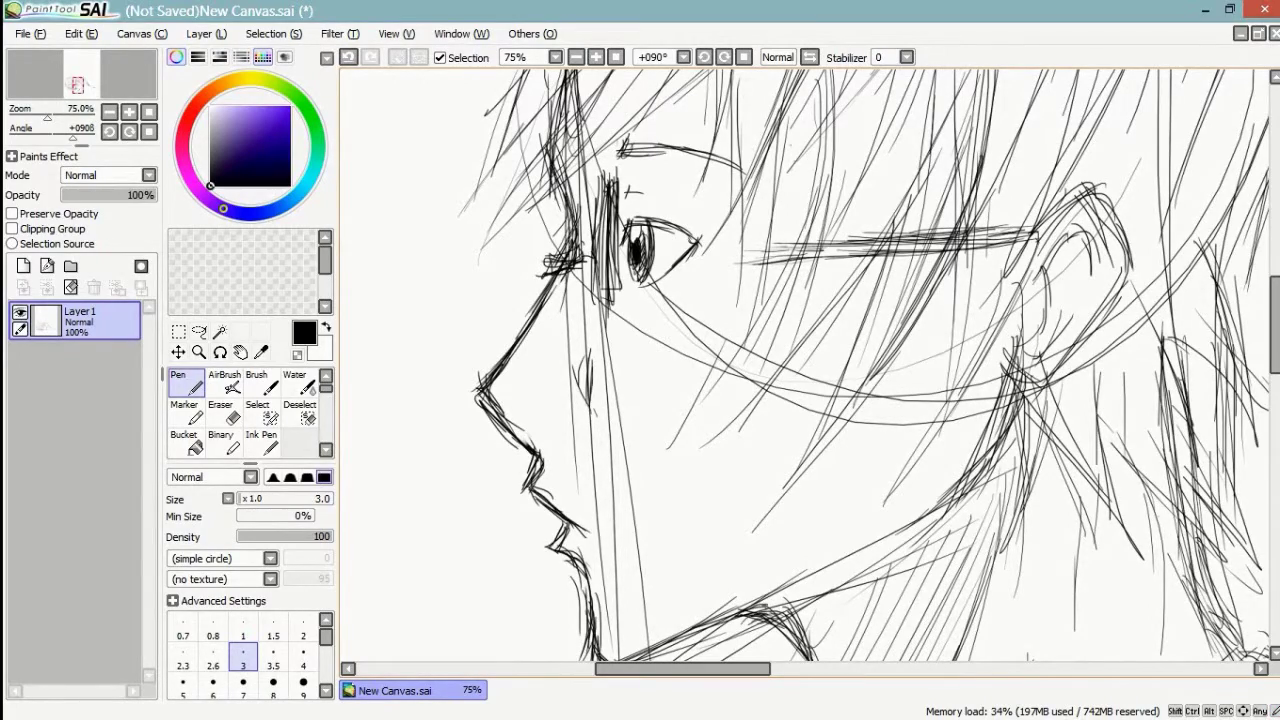
# - Add a small mark on the face guide line below the mouth and strengthen the lower end of the throat contour
pyautogui.moveTo(721, 303); pyautogui.dragTo(759, 224)
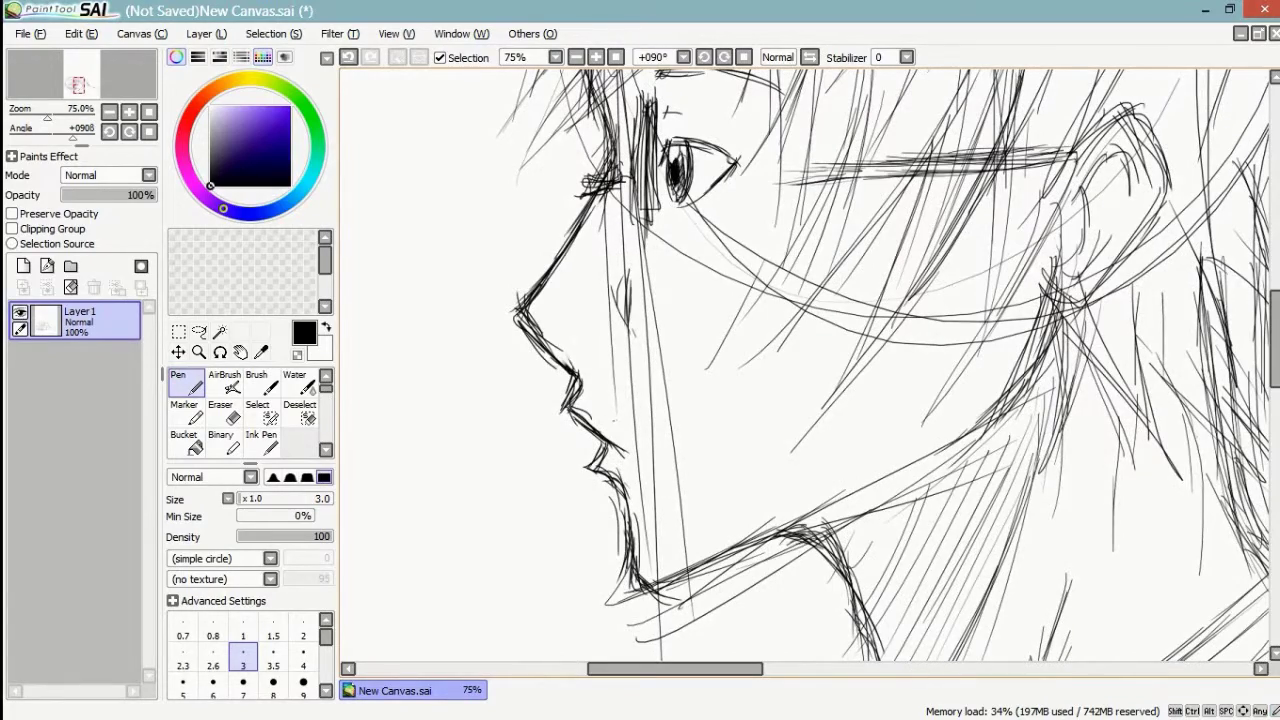
pyautogui.moveTo(636, 482); pyautogui.dragTo(648, 491)
pyautogui.moveTo(760, 440); pyautogui.dragTo(691, 266)
pyautogui.moveTo(888, 506)
pyautogui.mouseDown()
pyautogui.moveTo(812, 597)
pyautogui.moveTo(880, 453)
pyautogui.mouseUp()
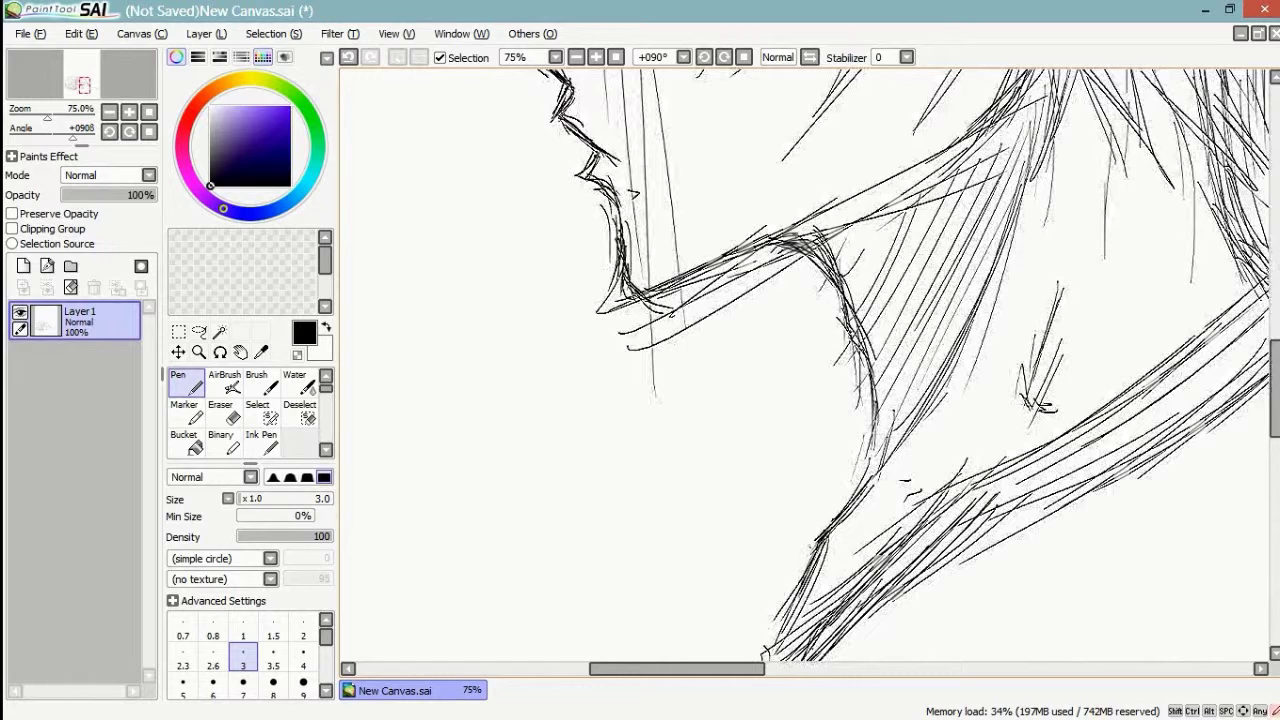
pyautogui.moveTo(869, 449); pyautogui.dragTo(845, 511)
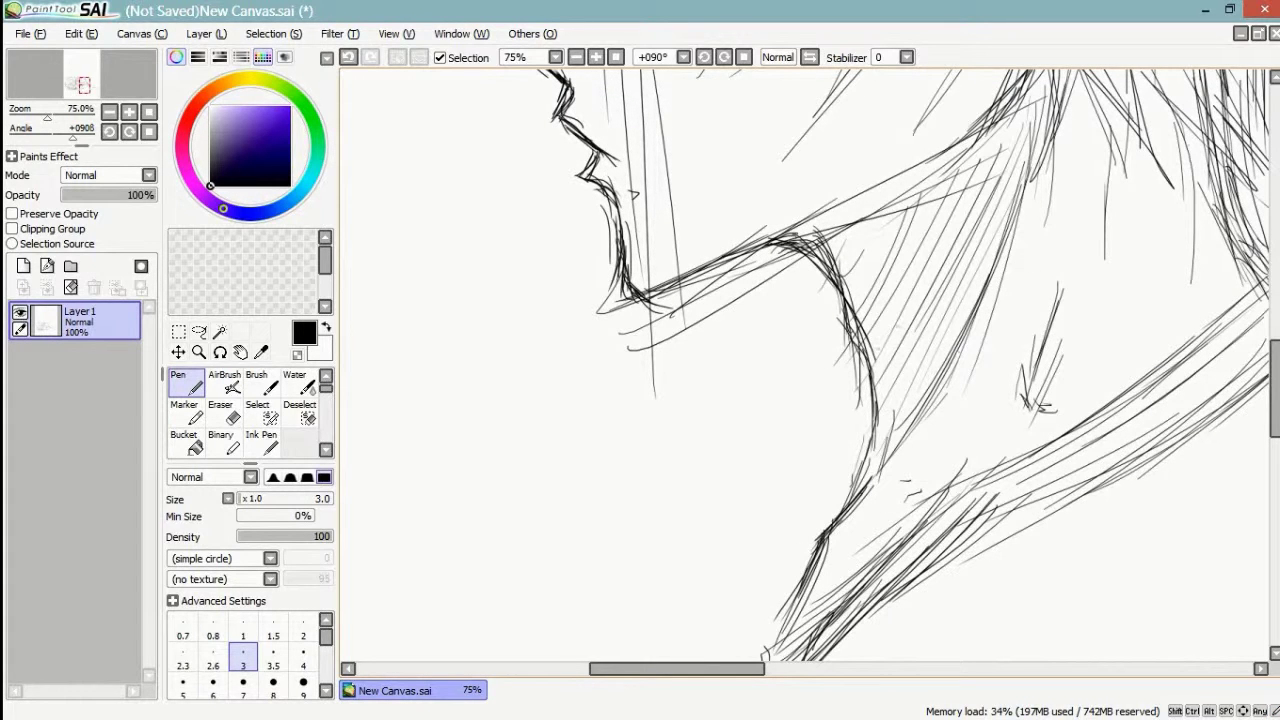
# - Draw long side strands falling past the eye onto the cheek and fringe strands over the outer eyebrow
pyautogui.moveTo(810, 316); pyautogui.dragTo(760, 534)
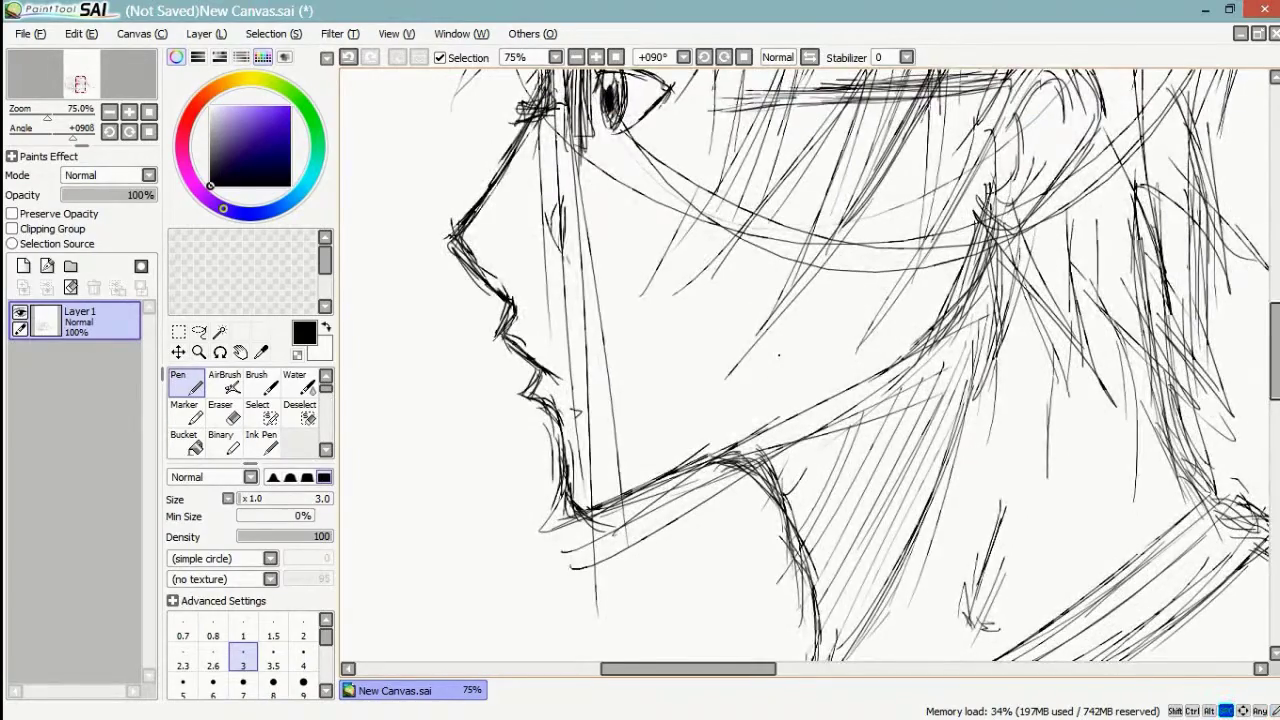
pyautogui.moveTo(898, 317); pyautogui.dragTo(880, 516)
pyautogui.moveTo(716, 252); pyautogui.dragTo(676, 456)
pyautogui.moveTo(707, 280); pyautogui.dragTo(657, 492)
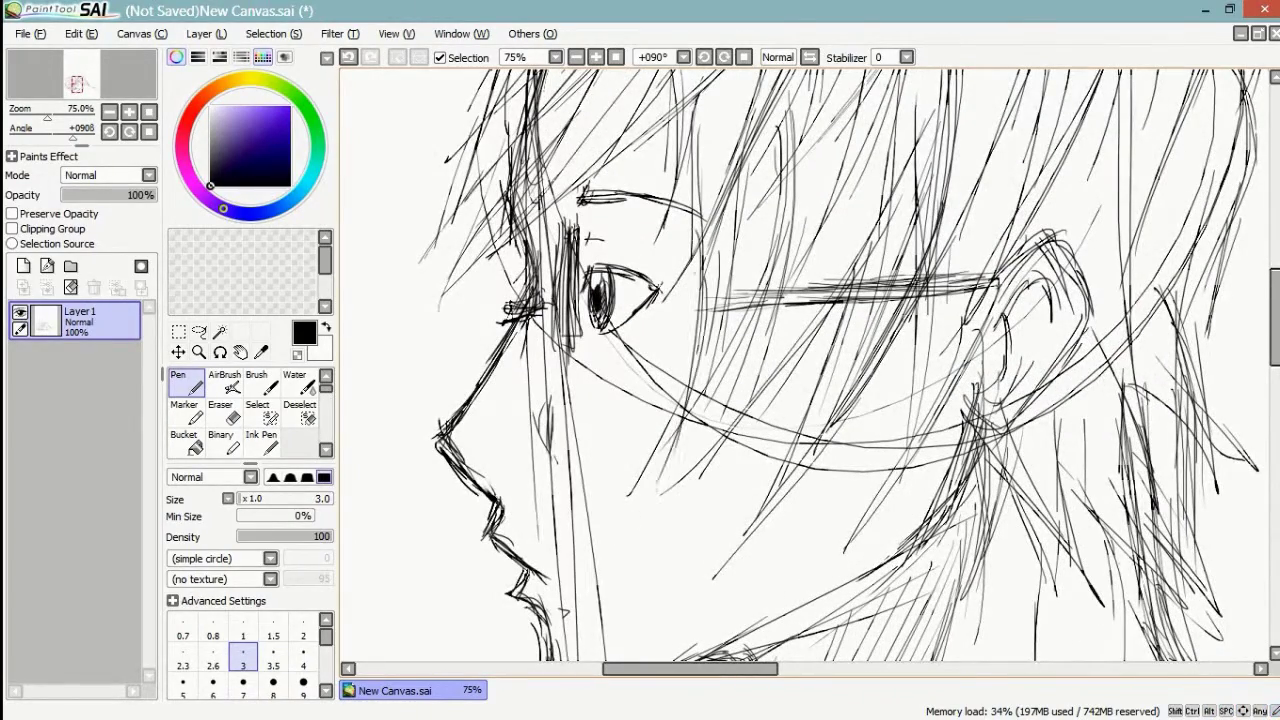
pyautogui.moveTo(709, 200); pyautogui.dragTo(643, 335)
pyautogui.moveTo(671, 215)
pyautogui.mouseDown()
pyautogui.moveTo(641, 335)
pyautogui.moveTo(665, 297)
pyautogui.mouseUp()
pyautogui.moveTo(671, 142); pyautogui.dragTo(669, 239)
pyautogui.moveTo(689, 92); pyautogui.dragTo(673, 255)
pyautogui.moveTo(683, 99); pyautogui.dragTo(645, 185)
pyautogui.moveTo(656, 128); pyautogui.dragTo(612, 248)
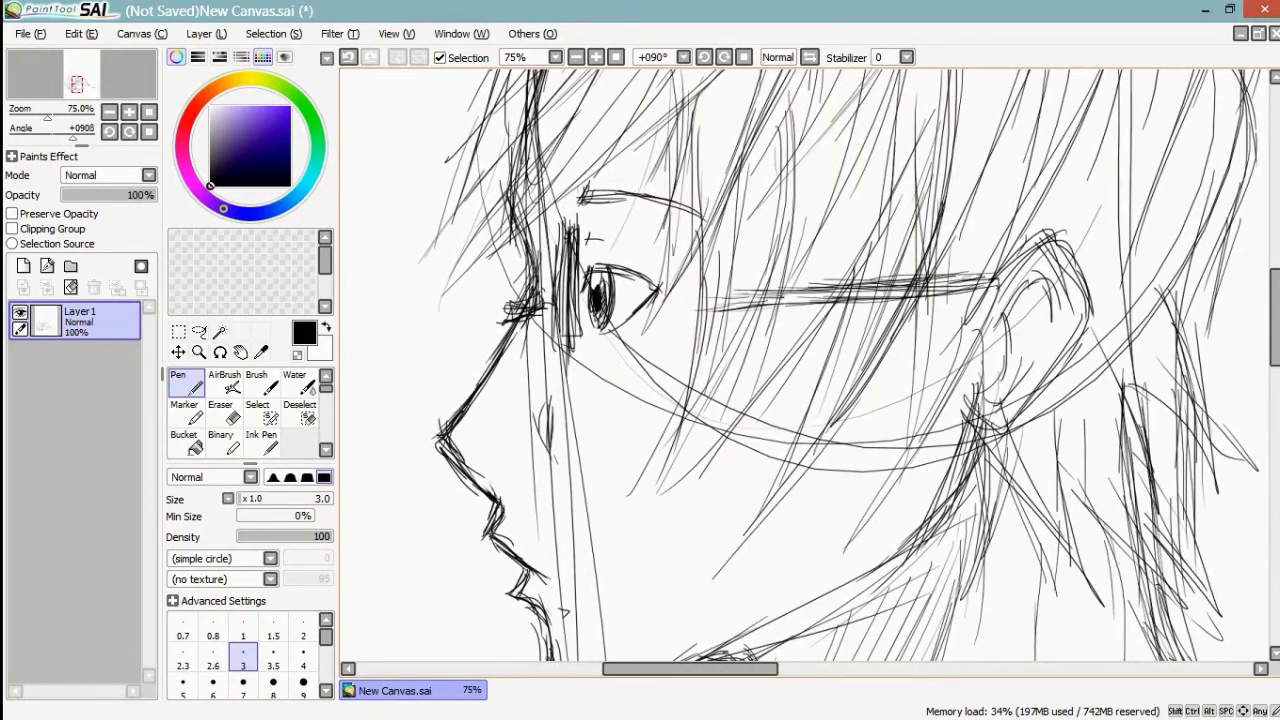
# - Add vertical strands to the hair behind the ear and undo the last two strokes
pyautogui.moveTo(923, 361); pyautogui.dragTo(552, 361)
pyautogui.moveTo(774, 328); pyautogui.dragTo(764, 410)
pyautogui.moveTo(767, 269); pyautogui.dragTo(762, 420)
pyautogui.moveTo(751, 249)
pyautogui.mouseDown()
pyautogui.moveTo(766, 505)
pyautogui.moveTo(759, 392)
pyautogui.mouseUp()
pyautogui.moveTo(749, 438); pyautogui.dragTo(731, 523)
pyautogui.moveTo(734, 368)
pyautogui.mouseDown()
pyautogui.moveTo(743, 480)
pyautogui.moveTo(743, 437)
pyautogui.mouseUp()
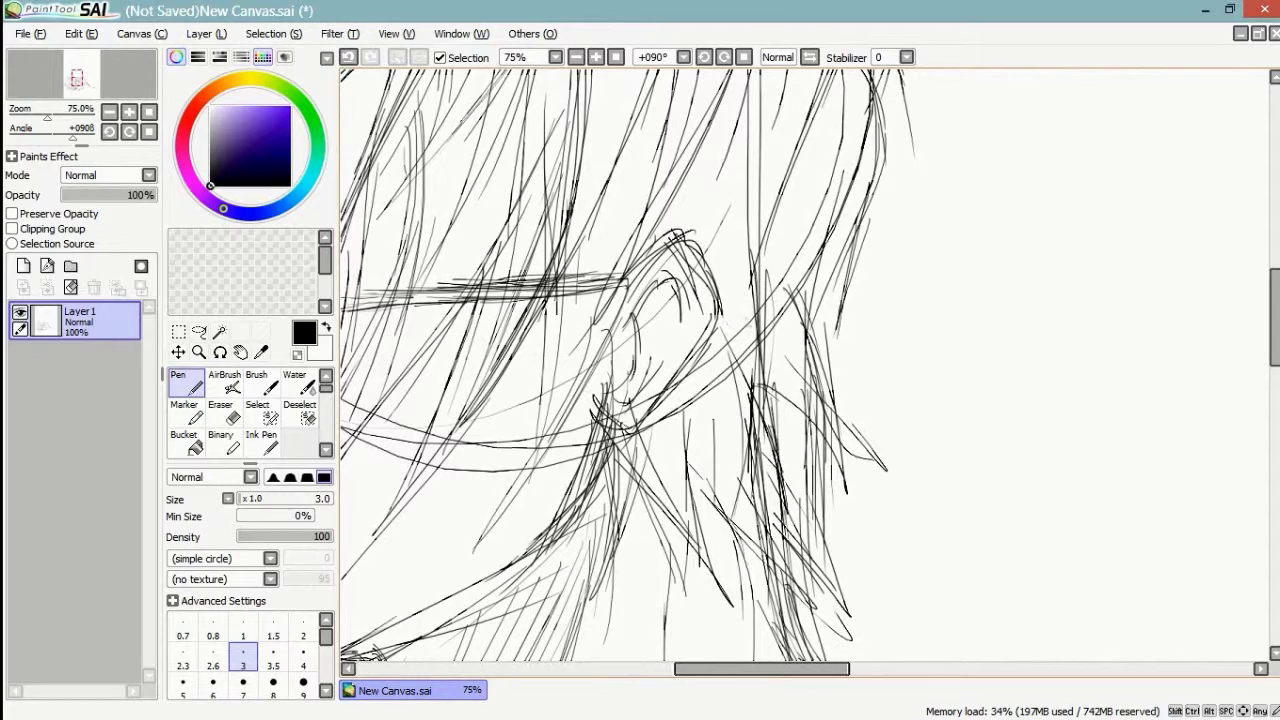
pyautogui.hotkey('ctrl', 'z')
pyautogui.hotkey('ctrl', 'z')
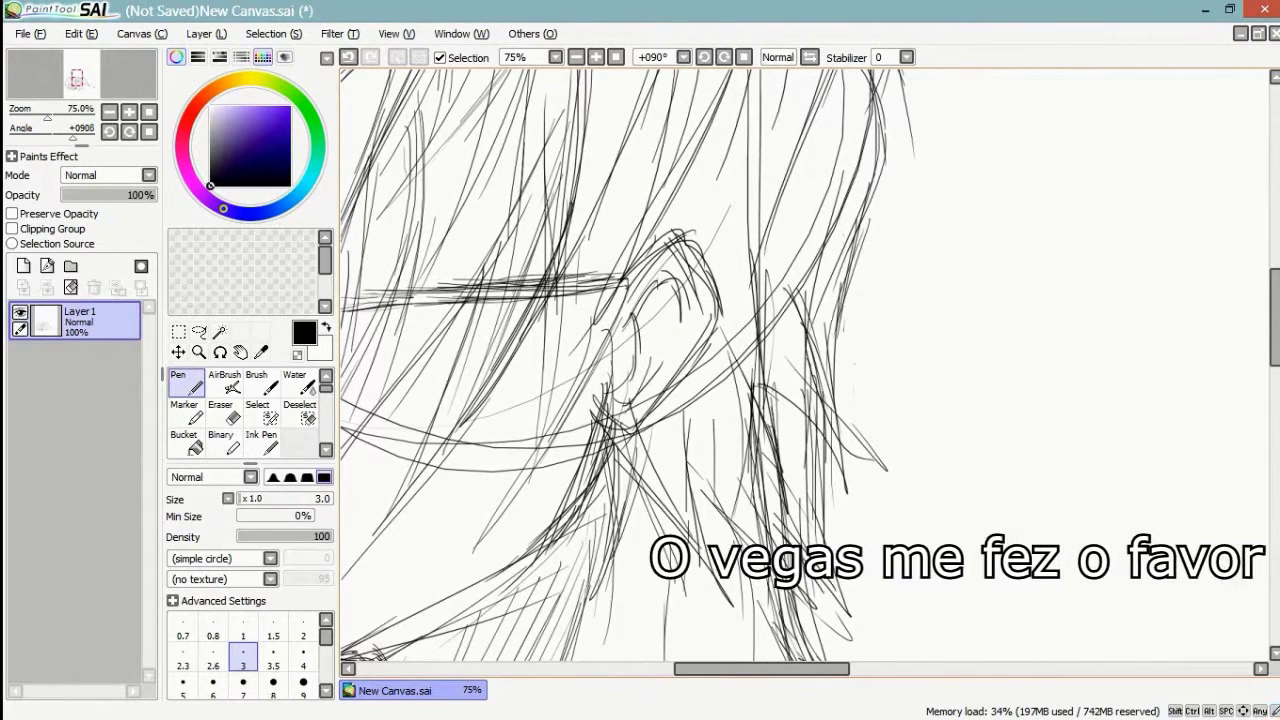
# - Darken the shadow beneath the jaw with slanted hatching and add strokes to the neck
pyautogui.moveTo(868, 316); pyautogui.dragTo(878, 171)
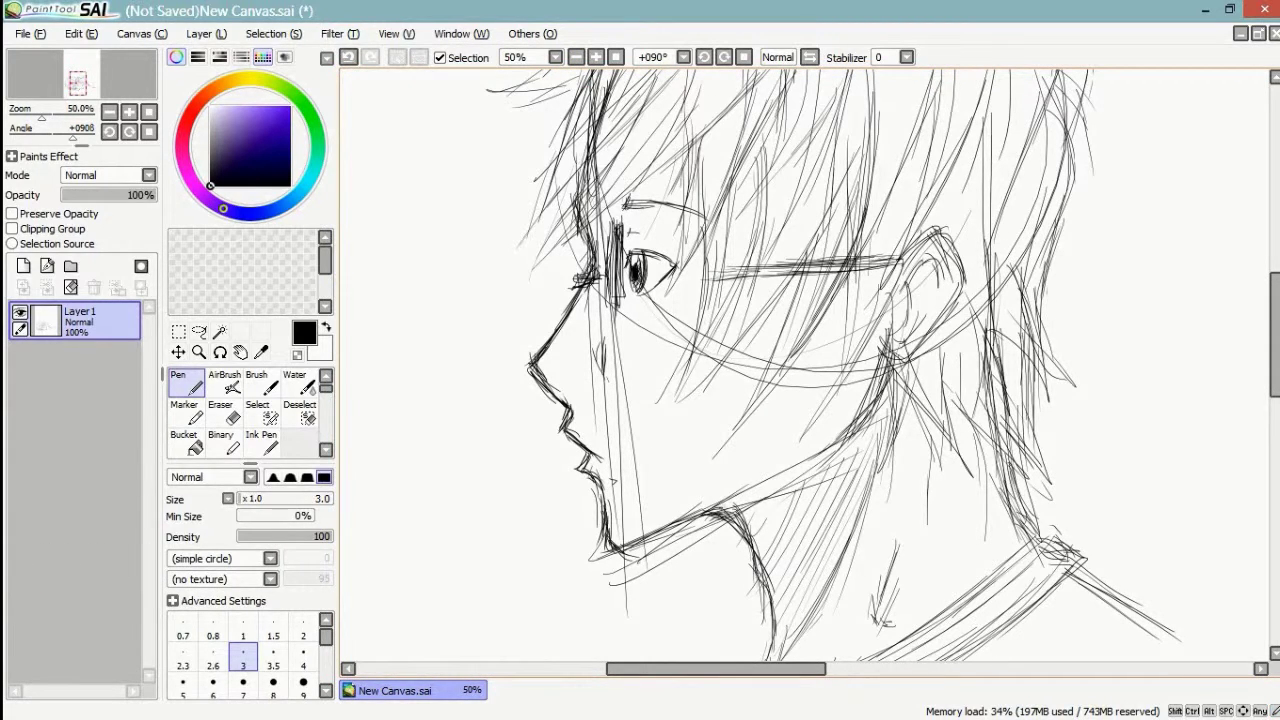
pyautogui.moveTo(800, 430); pyautogui.dragTo(814, 301)
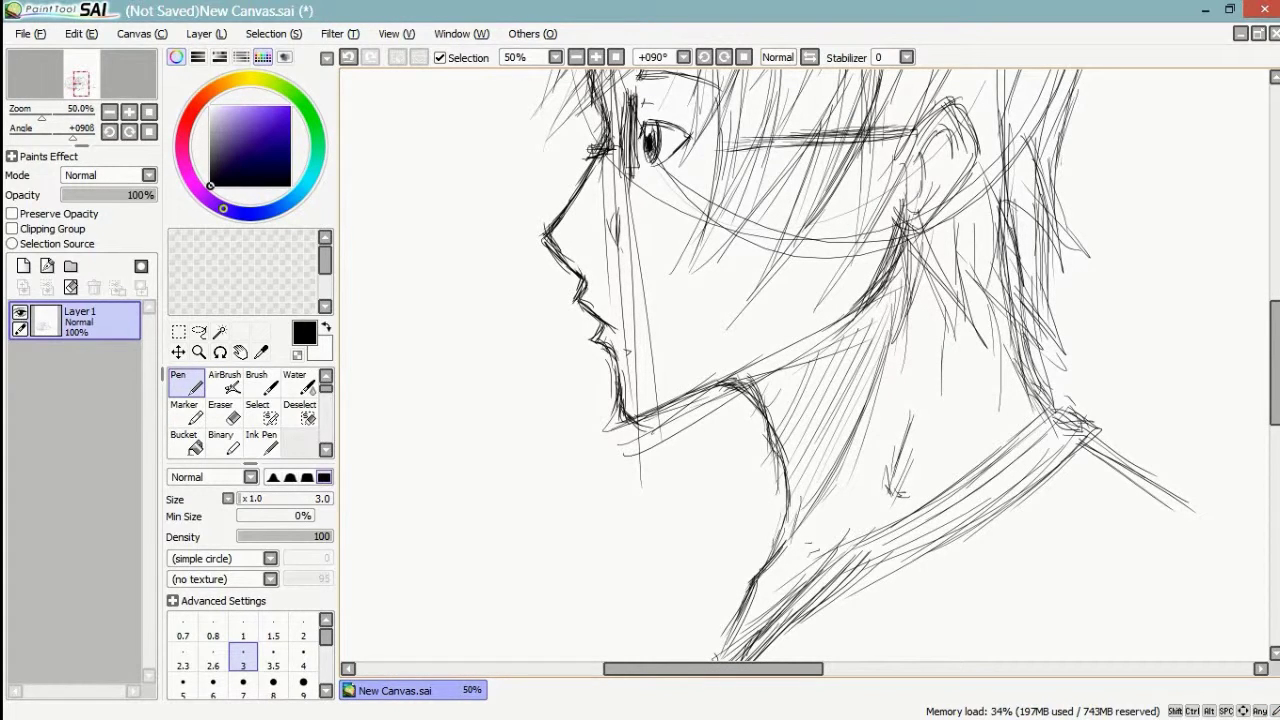
pyautogui.moveTo(851, 393); pyautogui.dragTo(811, 459)
pyautogui.moveTo(890, 326)
pyautogui.mouseDown()
pyautogui.moveTo(808, 488)
pyautogui.moveTo(777, 411)
pyautogui.mouseUp()
pyautogui.moveTo(797, 371); pyautogui.dragTo(765, 397)
pyautogui.moveTo(763, 359); pyautogui.dragTo(755, 381)
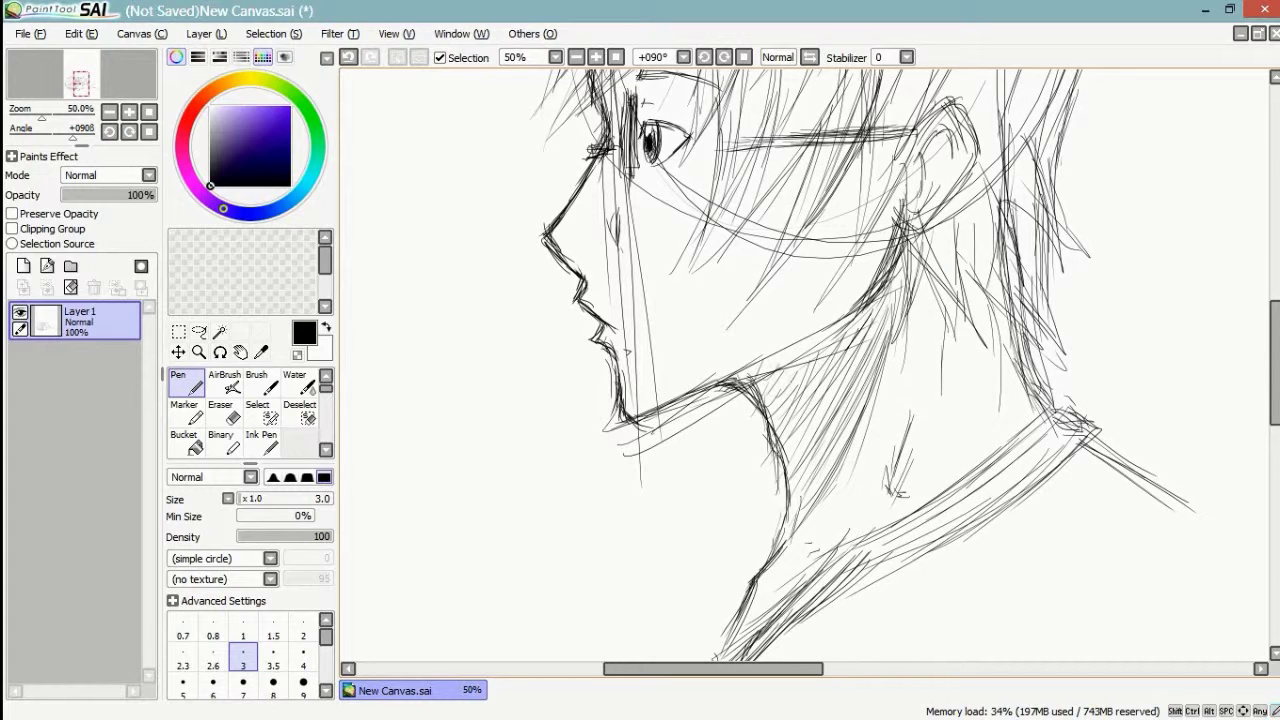
pyautogui.moveTo(908, 428); pyautogui.dragTo(888, 479)
pyautogui.moveTo(898, 450)
pyautogui.mouseDown()
pyautogui.moveTo(880, 498)
pyautogui.moveTo(914, 358)
pyautogui.moveTo(949, 286)
pyautogui.mouseUp()
pyautogui.moveTo(804, 516)
pyautogui.mouseDown()
pyautogui.moveTo(760, 588)
pyautogui.moveTo(774, 630)
pyautogui.mouseUp()
# - Extend the shoulder line outward from the collar's rear corner with a longer sloping stroke
pyautogui.moveTo(1010, 380); pyautogui.dragTo(626, 416)
pyautogui.moveTo(811, 298); pyautogui.dragTo(907, 354)
pyautogui.moveTo(837, 306); pyautogui.dragTo(1138, 502)
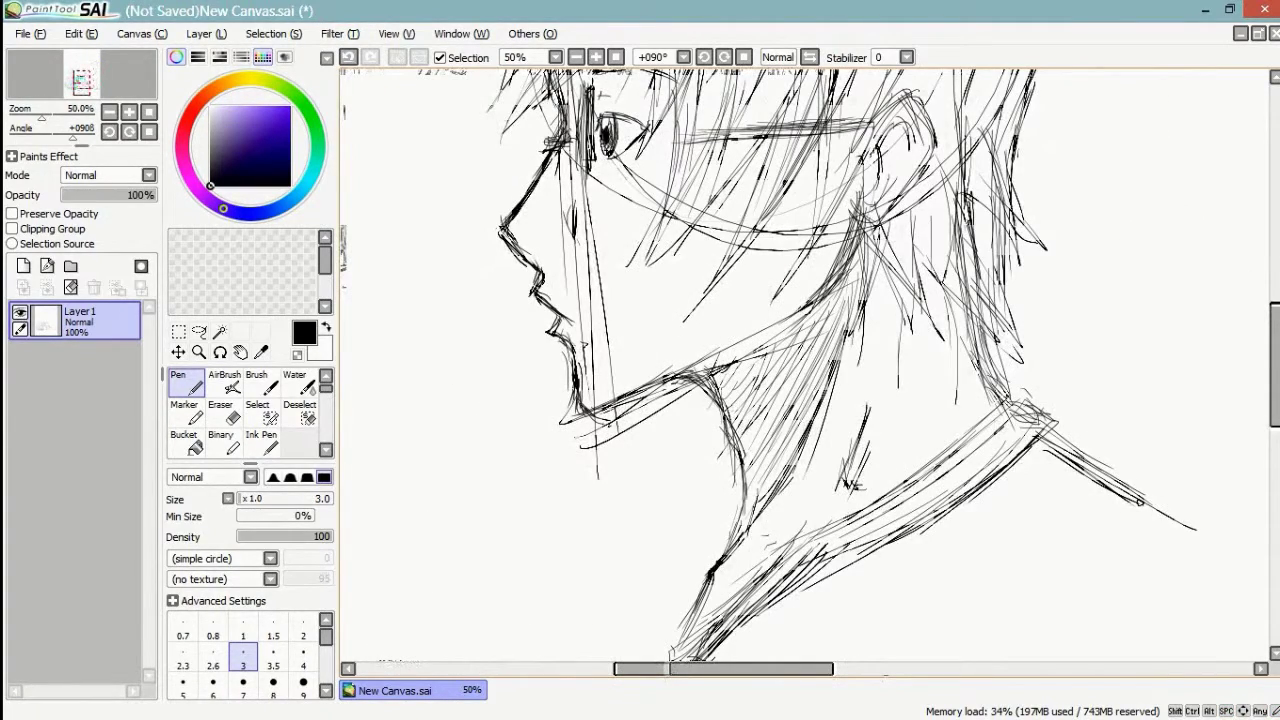
# - Shade the inside of the ear with short slanted hatching strokes
pyautogui.click(596, 57)
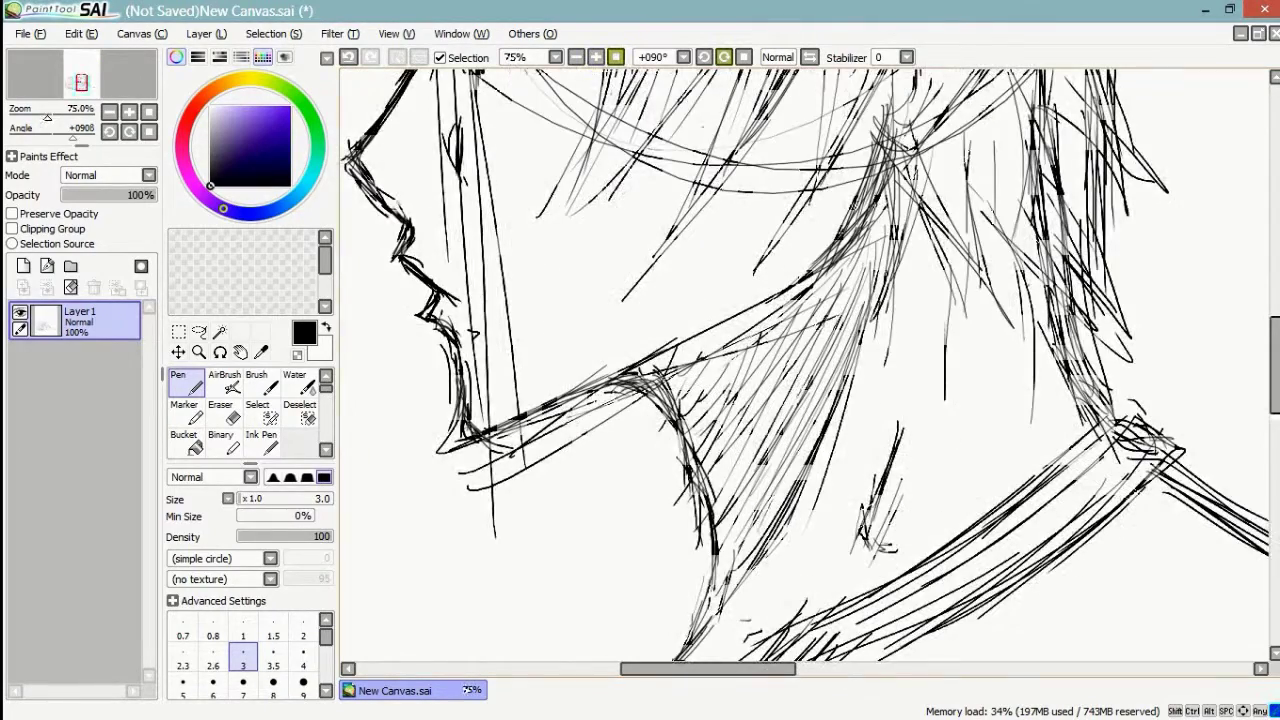
pyautogui.moveTo(702, 127); pyautogui.dragTo(638, 294)
pyautogui.moveTo(892, 222); pyautogui.dragTo(851, 263)
pyautogui.moveTo(878, 228); pyautogui.dragTo(845, 260)
pyautogui.moveTo(896, 198); pyautogui.dragTo(860, 231)
pyautogui.moveTo(882, 220); pyautogui.dragTo(854, 250)
pyautogui.moveTo(890, 192); pyautogui.dragTo(860, 218)
pyautogui.moveTo(869, 188); pyautogui.dragTo(848, 207)
pyautogui.moveTo(882, 172)
pyautogui.mouseDown()
pyautogui.moveTo(856, 200)
pyautogui.moveTo(887, 197)
pyautogui.mouseUp()
pyautogui.moveTo(898, 216); pyautogui.dragTo(862, 286)
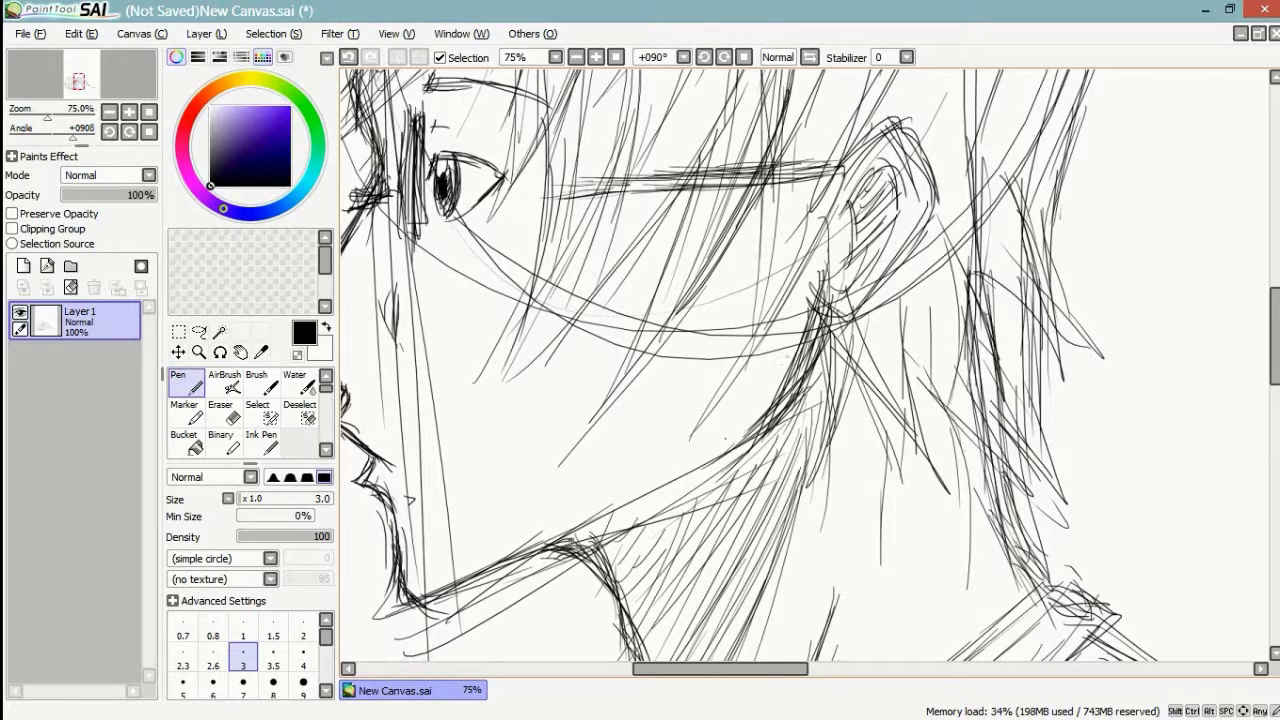
# - Reinforce the curve of the jawline between the chin underside and the earlobe
pyautogui.moveTo(726, 438)
pyautogui.mouseDown()
pyautogui.moveTo(874, 388)
pyautogui.moveTo(756, 451)
pyautogui.moveTo(884, 380)
pyautogui.mouseUp()
pyautogui.moveTo(770, 456); pyautogui.dragTo(862, 398)
pyautogui.moveTo(802, 432); pyautogui.dragTo(828, 414)
pyautogui.moveTo(886, 378); pyautogui.dragTo(940, 262)
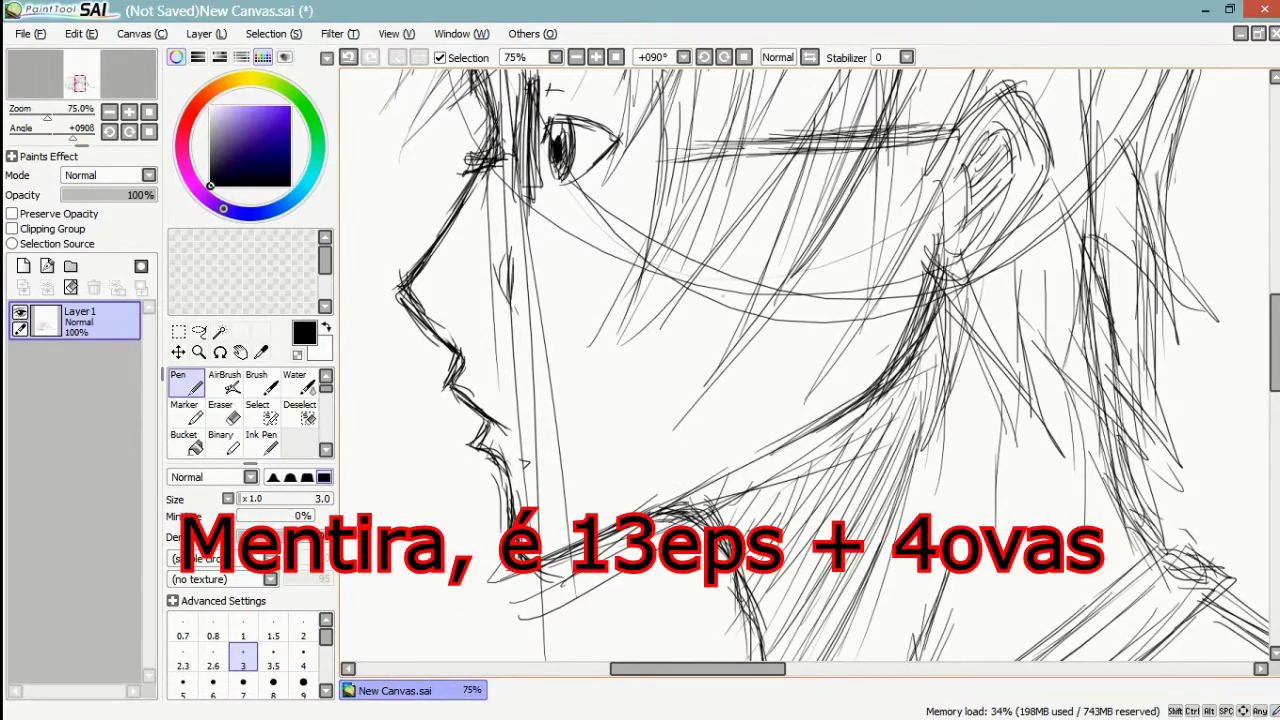
# - Add long flowing strands to the side hair above the ear and forward into the fringe
pyautogui.moveTo(722, 297); pyautogui.dragTo(713, 518)
pyautogui.moveTo(914, 96)
pyautogui.mouseDown()
pyautogui.moveTo(748, 450)
pyautogui.moveTo(748, 327)
pyautogui.mouseUp()
pyautogui.moveTo(766, 176); pyautogui.dragTo(763, 470)
pyautogui.moveTo(780, 243); pyautogui.dragTo(754, 443)
pyautogui.moveTo(653, 88); pyautogui.dragTo(569, 320)
pyautogui.moveTo(613, 146); pyautogui.dragTo(567, 352)
pyautogui.moveTo(545, 195); pyautogui.dragTo(443, 393)
pyautogui.moveTo(549, 199); pyautogui.dragTo(431, 411)
pyautogui.moveTo(497, 321); pyautogui.dragTo(407, 433)
pyautogui.moveTo(487, 193); pyautogui.dragTo(371, 347)
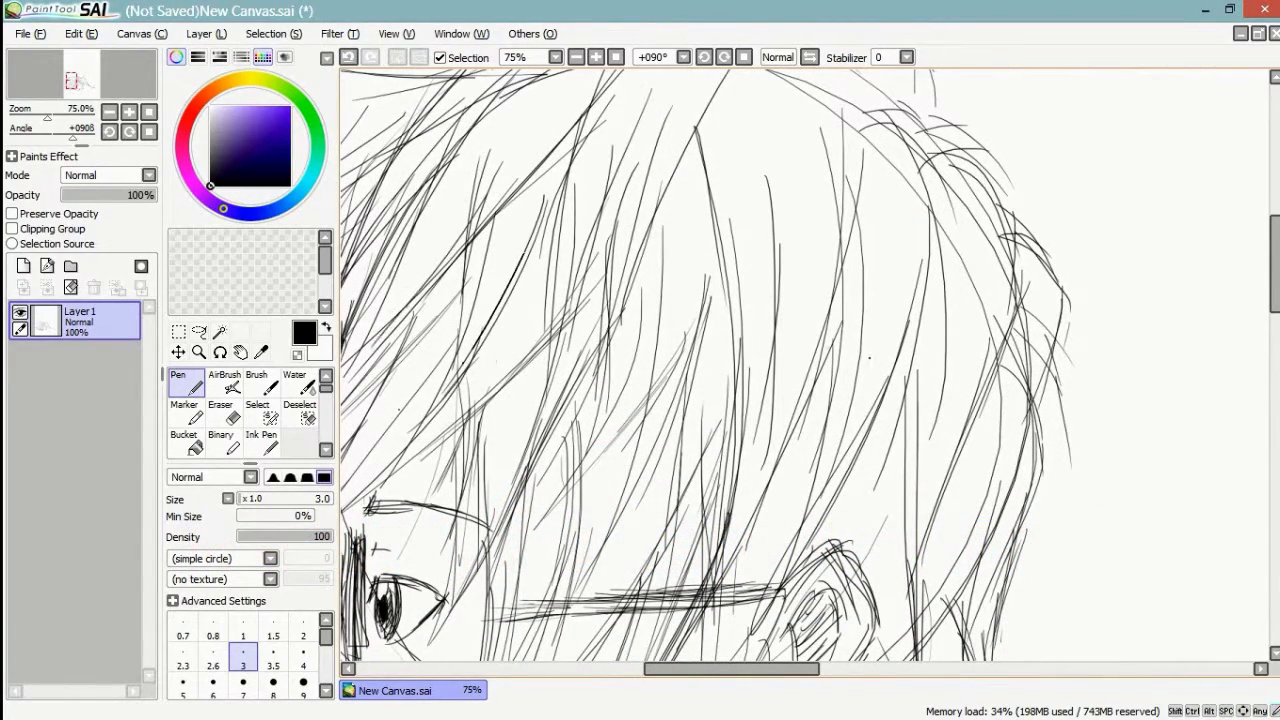
# - Draw additional hair strands falling above and behind the ear
pyautogui.moveTo(731, 602); pyautogui.dragTo(641, 383)
pyautogui.moveTo(776, 252)
pyautogui.mouseDown()
pyautogui.moveTo(778, 497)
pyautogui.moveTo(749, 544)
pyautogui.mouseUp()
pyautogui.moveTo(882, 298); pyautogui.dragTo(870, 398)
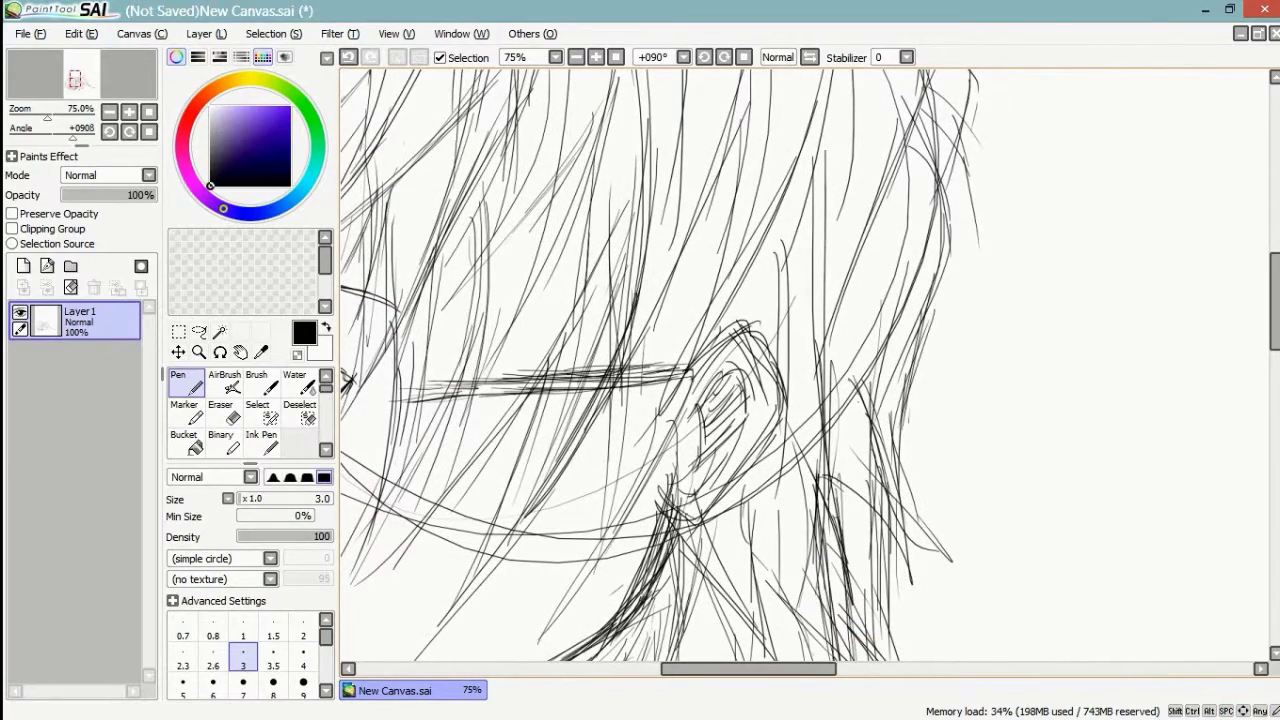
# - Add thin strands hanging below the earlobe over the neck, and undo the last three strokes
pyautogui.moveTo(806, 393); pyautogui.dragTo(948, 69)
pyautogui.moveTo(818, 203); pyautogui.dragTo(818, 393)
pyautogui.moveTo(850, 293); pyautogui.dragTo(806, 427)
pyautogui.moveTo(855, 225); pyautogui.dragTo(829, 365)
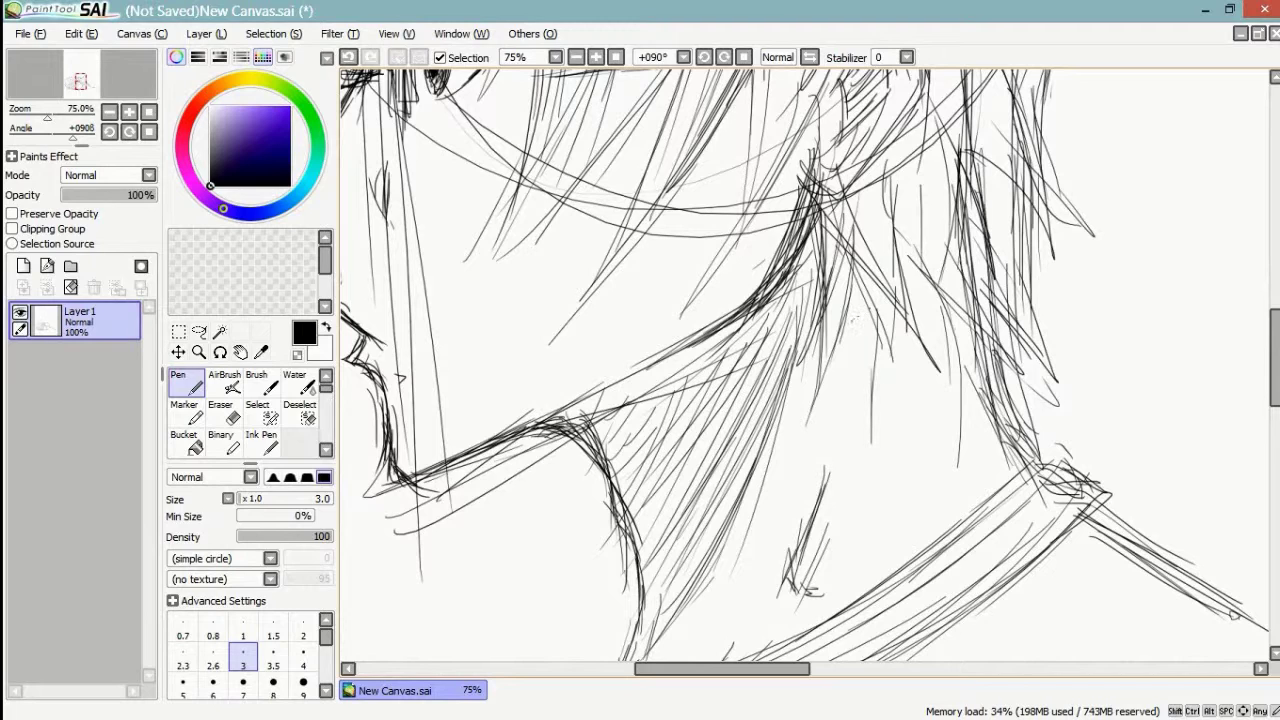
pyautogui.moveTo(800, 500); pyautogui.dragTo(886, 368)
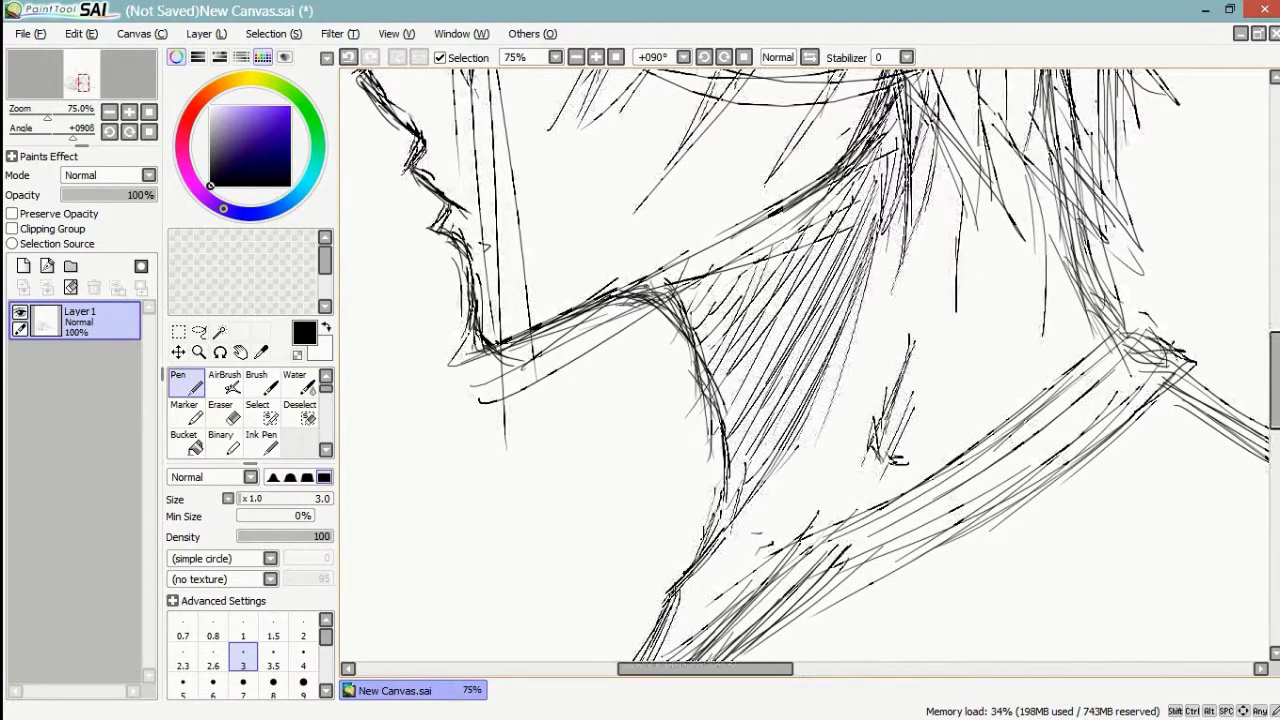
pyautogui.hotkey('ctrl', 'z')
pyautogui.hotkey('ctrl', 'z')
pyautogui.hotkey('ctrl', 'z')
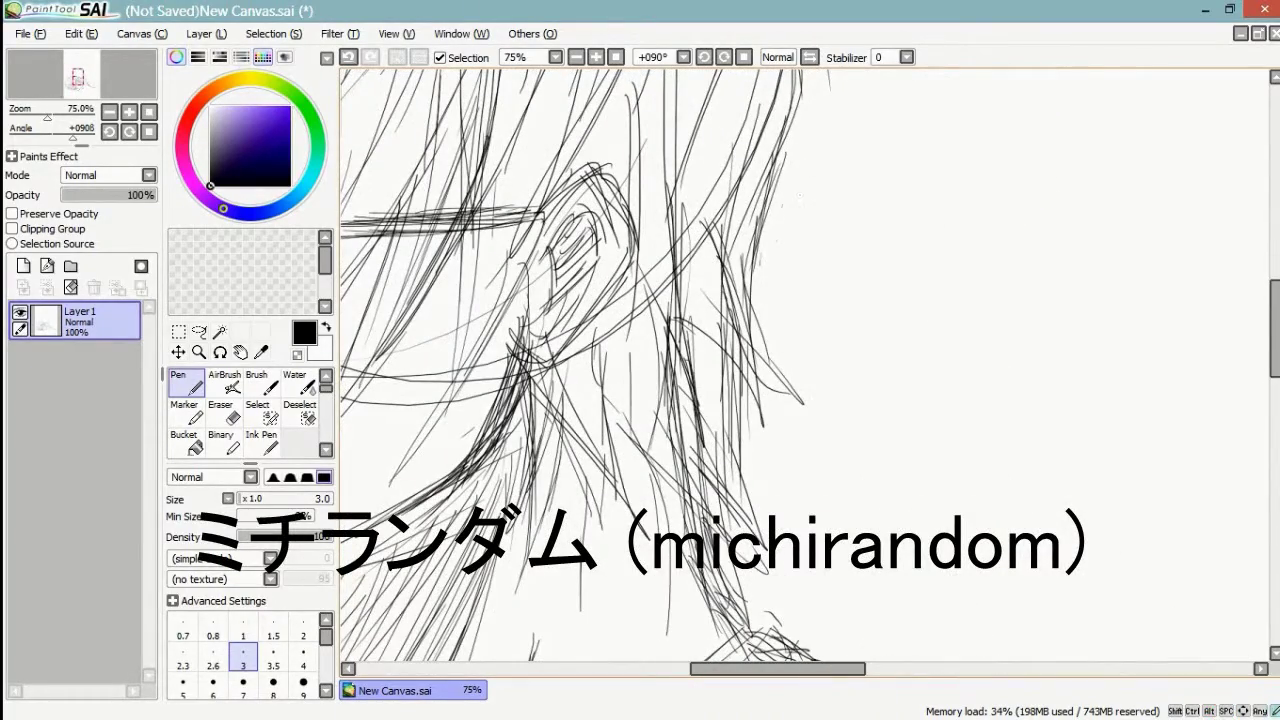
# - Strengthen the outer hair contour behind the ear and extend it with pointed downward strands
pyautogui.moveTo(782, 206); pyautogui.dragTo(764, 304)
pyautogui.moveTo(782, 168); pyautogui.dragTo(765, 378)
pyautogui.moveTo(774, 274); pyautogui.dragTo(782, 374)
pyautogui.moveTo(774, 302); pyautogui.dragTo(813, 474)
pyautogui.moveTo(774, 348); pyautogui.dragTo(806, 424)
pyautogui.moveTo(774, 274); pyautogui.dragTo(805, 448)
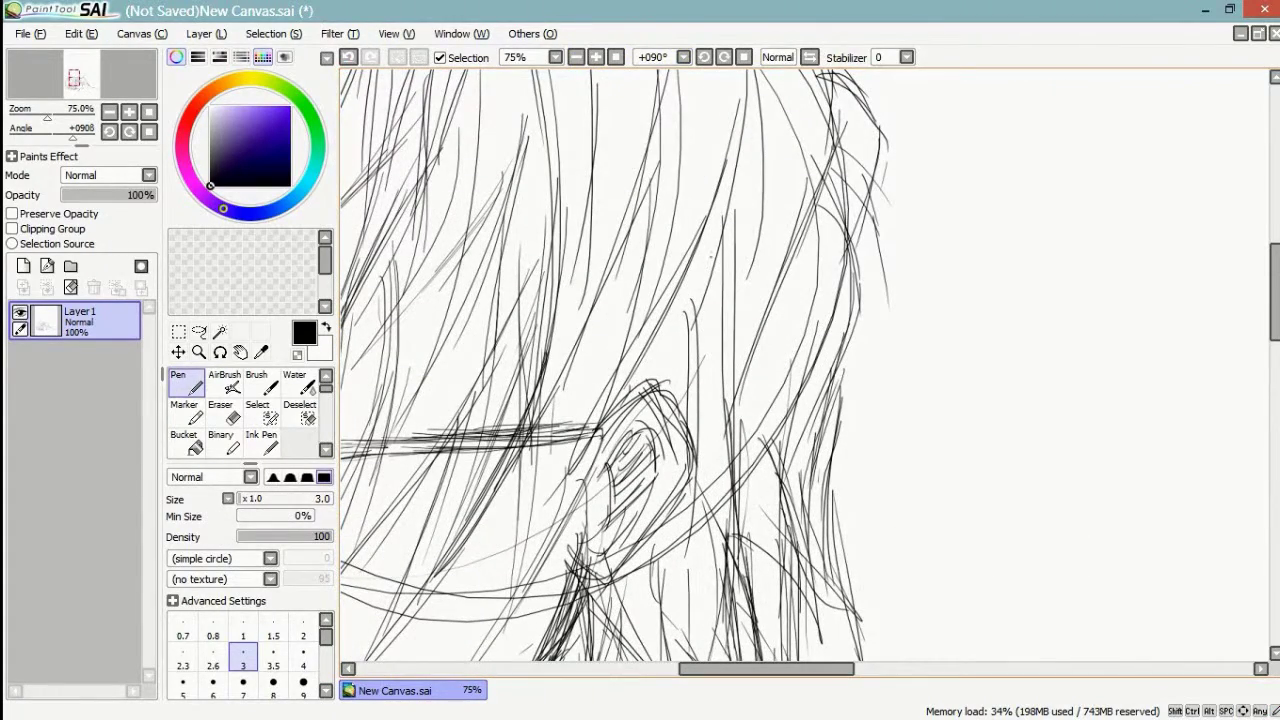
# - Fill the back of the head with long curved hair strands below the crown outline
pyautogui.moveTo(640, 420); pyautogui.dragTo(540, 560)
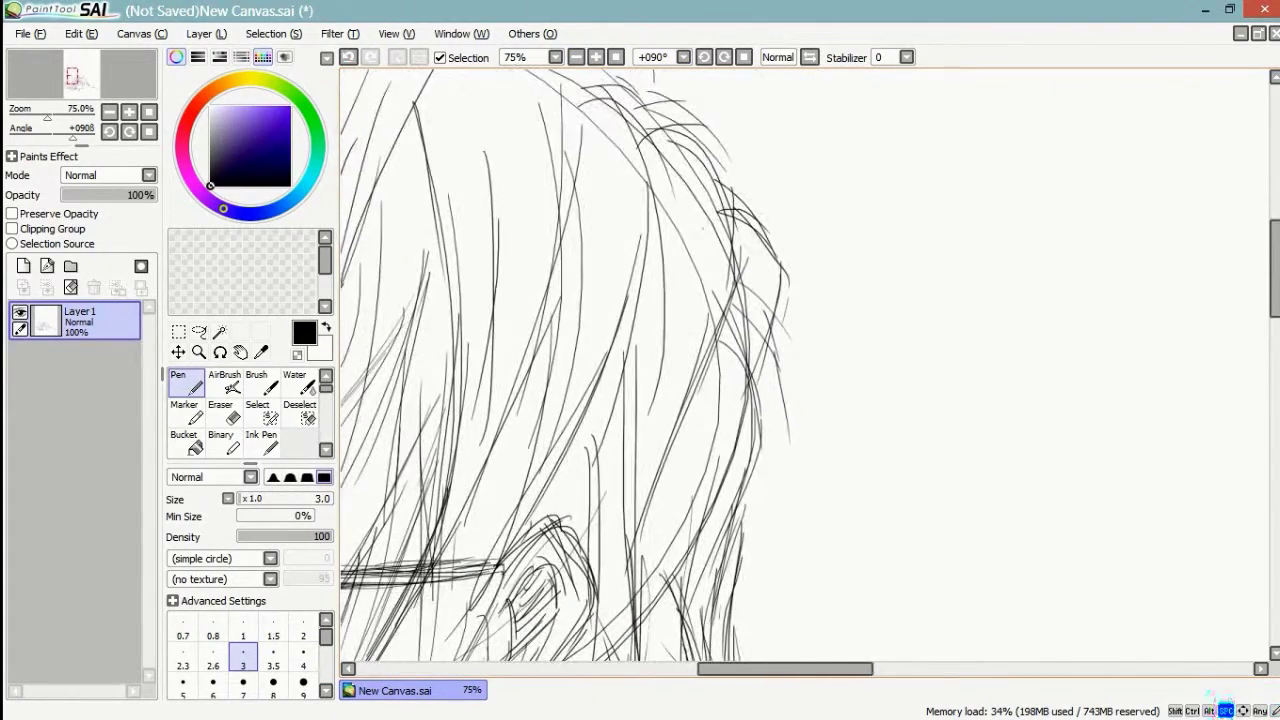
pyautogui.moveTo(684, 390); pyautogui.dragTo(670, 428)
pyautogui.moveTo(690, 170); pyautogui.dragTo(647, 418)
pyautogui.moveTo(633, 138); pyautogui.dragTo(598, 366)
pyautogui.moveTo(612, 174); pyautogui.dragTo(569, 364)
pyautogui.moveTo(548, 185); pyautogui.dragTo(543, 247)
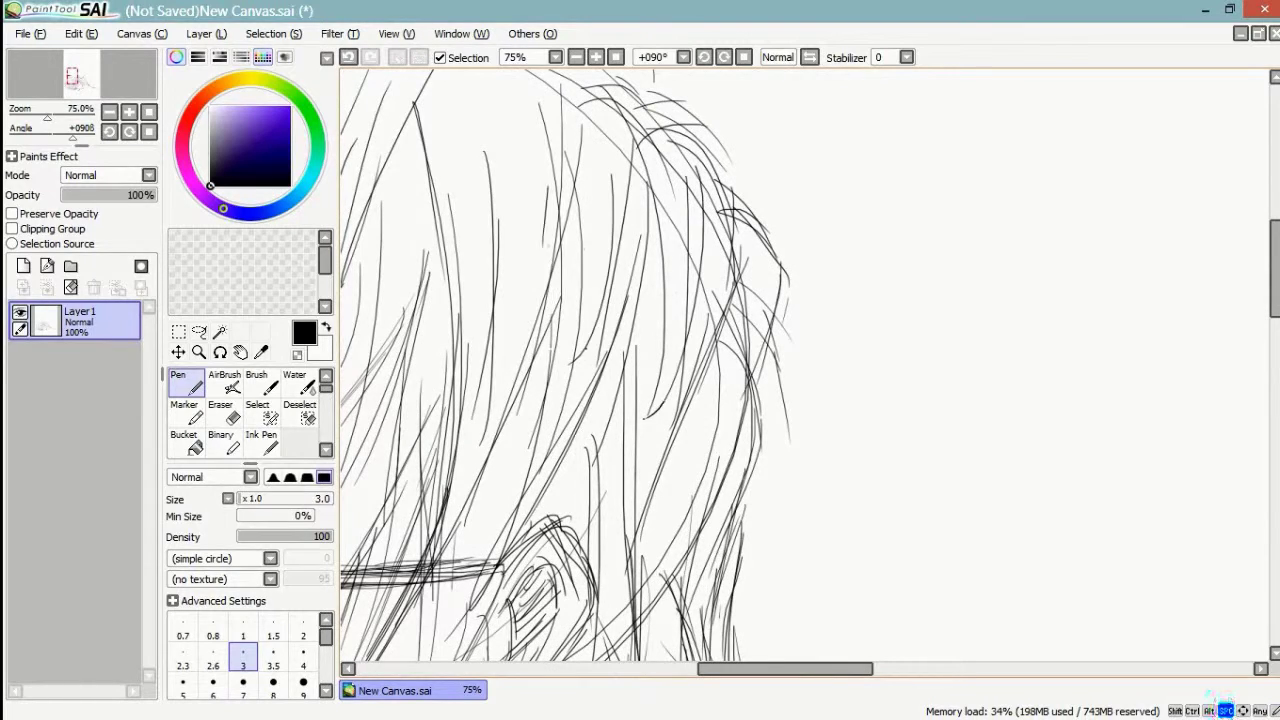
# - Add short curved strands along the crown and the upper front of the hair
pyautogui.moveTo(560, 300); pyautogui.dragTo(740, 417)
pyautogui.moveTo(669, 178)
pyautogui.mouseDown()
pyautogui.moveTo(704, 322)
pyautogui.moveTo(703, 181)
pyautogui.mouseUp()
pyautogui.moveTo(657, 188)
pyautogui.mouseDown()
pyautogui.moveTo(655, 289)
pyautogui.moveTo(610, 236)
pyautogui.mouseUp()
pyautogui.moveTo(590, 134)
pyautogui.mouseDown()
pyautogui.moveTo(525, 199)
pyautogui.moveTo(518, 242)
pyautogui.mouseUp()
pyautogui.moveTo(586, 157); pyautogui.dragTo(544, 260)
pyautogui.moveTo(478, 164)
pyautogui.mouseDown()
pyautogui.moveTo(416, 227)
pyautogui.moveTo(420, 254)
pyautogui.mouseUp()
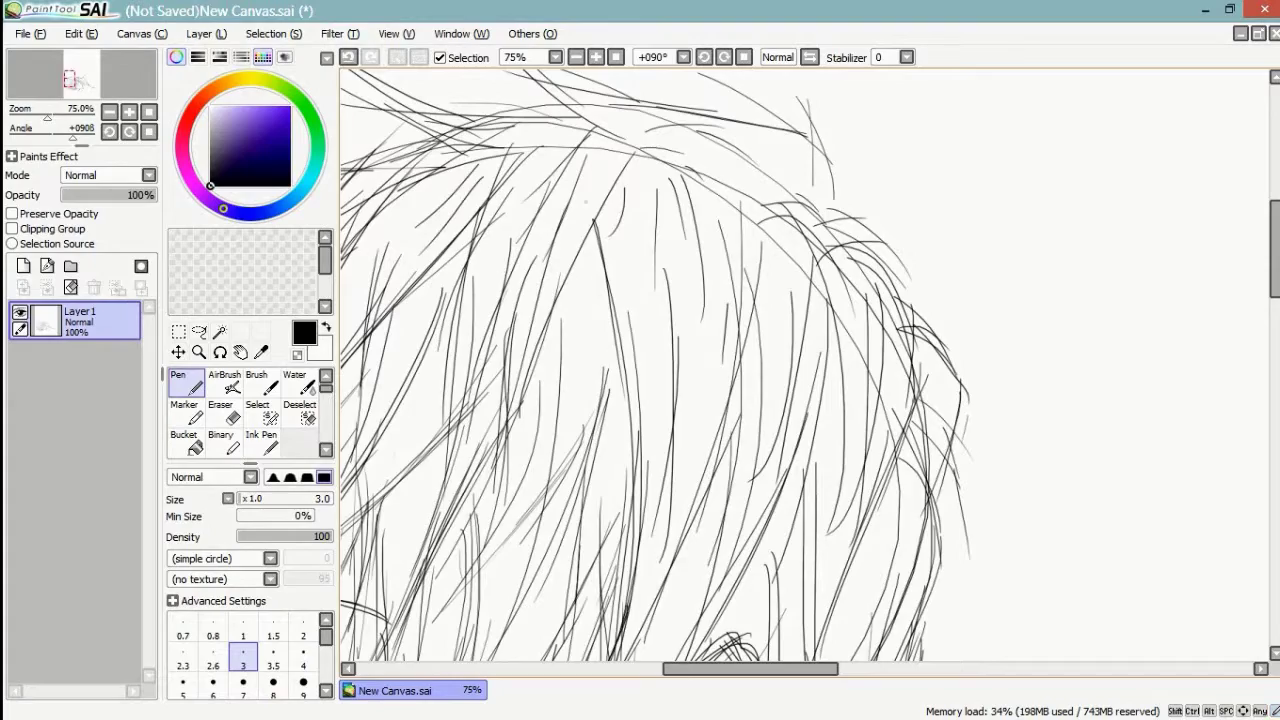
# - Sketch slanted fold strokes on the shirt front, extending its contour down to the canvas edge
pyautogui.moveTo(564, 339); pyautogui.dragTo(739, 210)
pyautogui.moveTo(393, 463); pyautogui.dragTo(507, 235)
pyautogui.moveTo(850, 490); pyautogui.dragTo(856, 279)
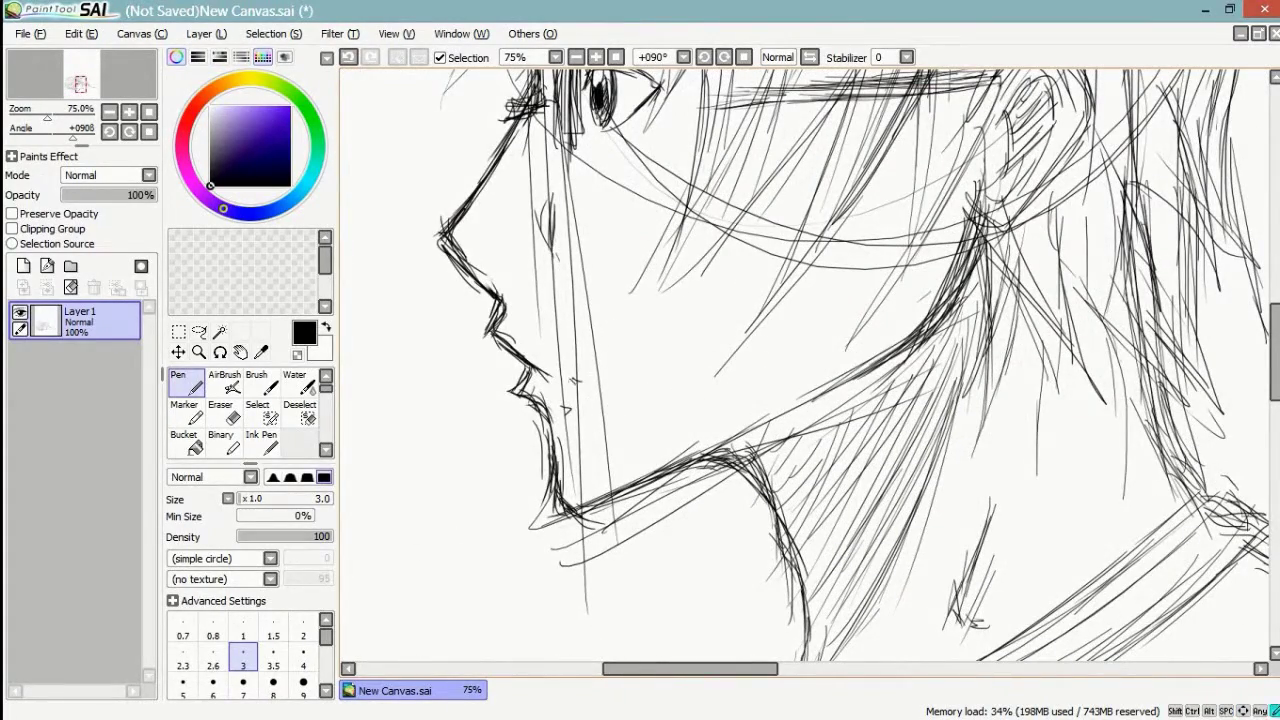
pyautogui.scroll(-5, 792, 364)
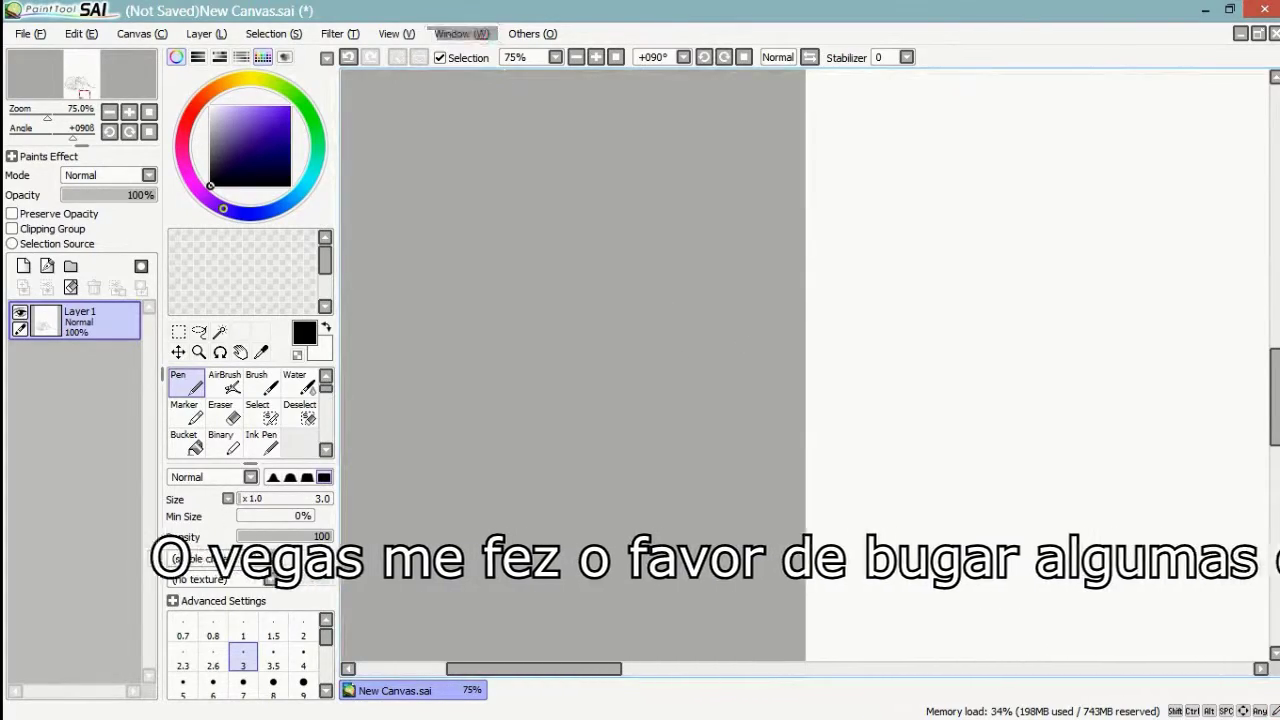
pyautogui.scroll(-2, 805, 365)
pyautogui.moveTo(850, 370)
pyautogui.mouseDown()
pyautogui.moveTo(622, 436)
pyautogui.moveTo(570, 278)
pyautogui.mouseUp()
pyautogui.moveTo(680, 445)
pyautogui.mouseDown()
pyautogui.moveTo(624, 519)
pyautogui.moveTo(641, 552)
pyautogui.mouseUp()
pyautogui.moveTo(646, 492)
pyautogui.mouseDown()
pyautogui.moveTo(632, 576)
pyautogui.moveTo(595, 622)
pyautogui.mouseUp()
pyautogui.moveTo(644, 540)
pyautogui.mouseDown()
pyautogui.moveTo(588, 645)
pyautogui.moveTo(696, 415)
pyautogui.mouseUp()
pyautogui.moveTo(671, 471); pyautogui.dragTo(618, 561)
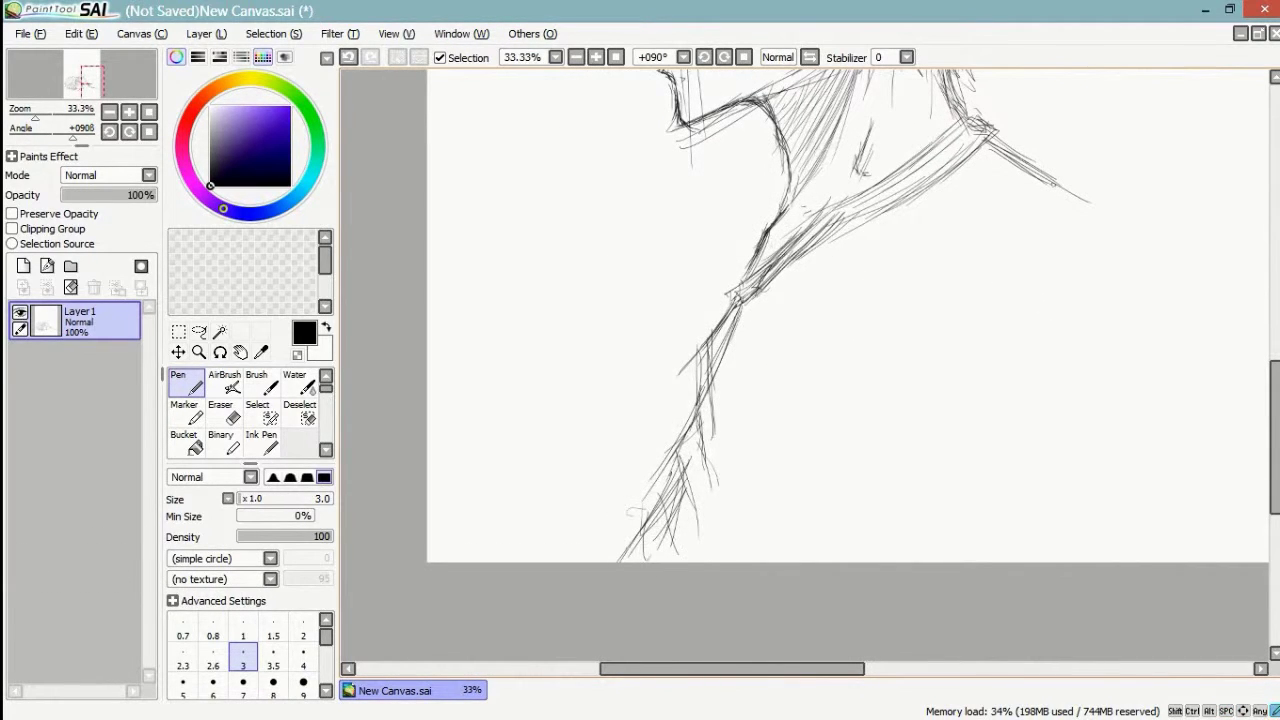
# - Thicken the shoulder line and bend its outer end downward with two slanted strokes
pyautogui.scroll(3, 805, 365)
pyautogui.hscroll(1, 805, 365)
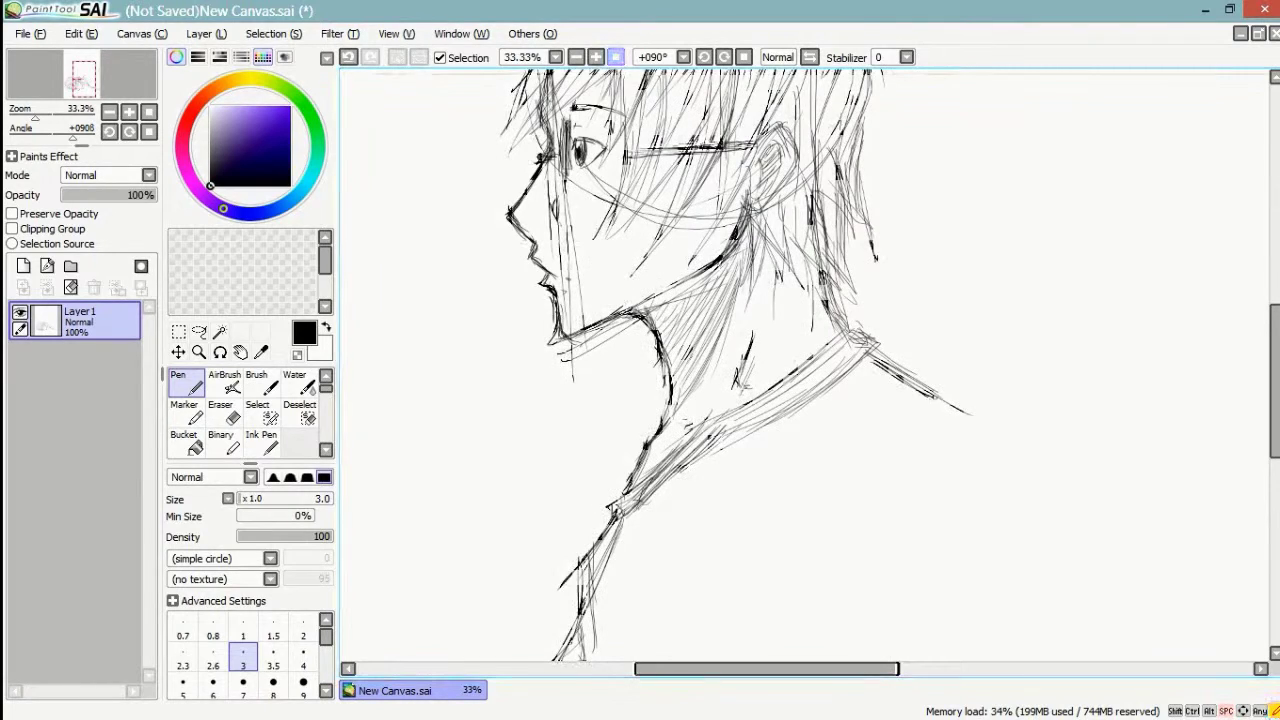
pyautogui.click(596, 57)
pyautogui.click(596, 57)
pyautogui.moveTo(960, 450); pyautogui.dragTo(774, 205)
pyautogui.moveTo(818, 126); pyautogui.dragTo(930, 226)
pyautogui.moveTo(860, 165); pyautogui.dragTo(958, 246)
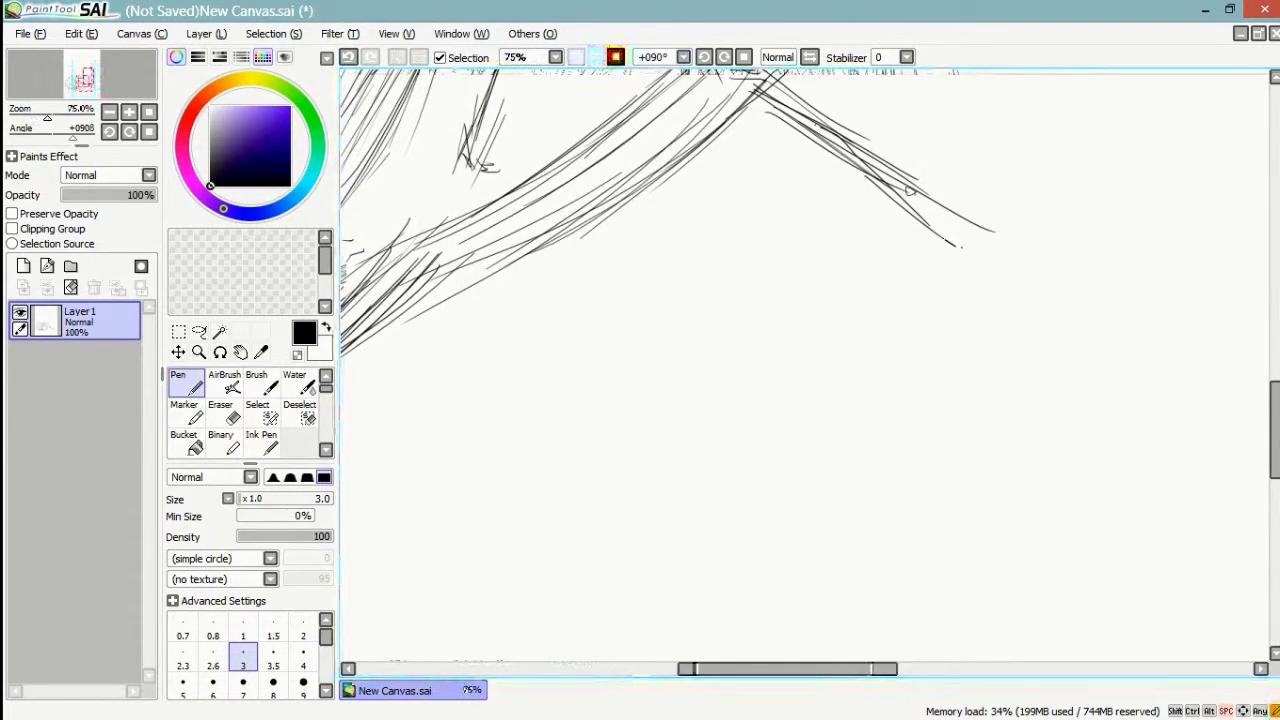
# - Continue the shoulder contour down into the upper back and sketch a bent curve inside it for the front of the shoulder
pyautogui.click(576, 57)
pyautogui.click(576, 57)
pyautogui.moveTo(800, 360); pyautogui.dragTo(826, 305)
pyautogui.moveTo(734, 336)
pyautogui.mouseDown()
pyautogui.moveTo(826, 305)
pyautogui.moveTo(722, 342)
pyautogui.moveTo(894, 362)
pyautogui.moveTo(905, 400)
pyautogui.mouseUp()
pyautogui.moveTo(855, 303); pyautogui.dragTo(912, 410)
pyautogui.moveTo(826, 237); pyautogui.dragTo(882, 318)
pyautogui.moveTo(796, 224); pyautogui.dragTo(853, 287)
pyautogui.moveTo(796, 219); pyautogui.dragTo(879, 318)
pyautogui.moveTo(840, 270)
pyautogui.mouseDown()
pyautogui.moveTo(891, 409)
pyautogui.moveTo(944, 315)
pyautogui.mouseUp()
pyautogui.moveTo(831, 390); pyautogui.dragTo(806, 434)
pyautogui.moveTo(846, 368); pyautogui.dragTo(818, 410)
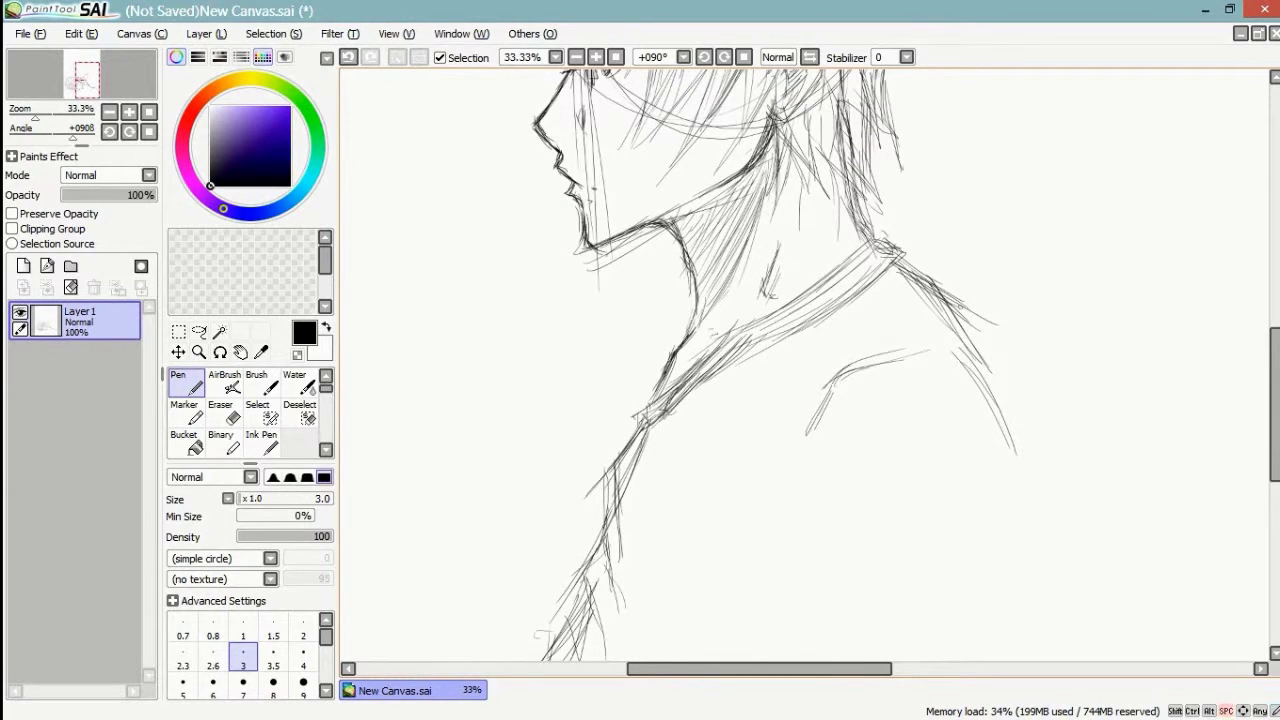
# - Extend the rear contour to a rounded bend and draw parallel strokes curving back inward below it for the arm
pyautogui.moveTo(905, 440); pyautogui.dragTo(845, 277)
pyautogui.moveTo(928, 242)
pyautogui.mouseDown()
pyautogui.moveTo(955, 312)
pyautogui.moveTo(958, 302)
pyautogui.mouseUp()
pyautogui.moveTo(947, 272)
pyautogui.mouseDown()
pyautogui.moveTo(968, 300)
pyautogui.moveTo(970, 365)
pyautogui.mouseUp()
pyautogui.moveTo(972, 300); pyautogui.dragTo(904, 448)
pyautogui.moveTo(948, 272); pyautogui.dragTo(866, 470)
pyautogui.moveTo(970, 306); pyautogui.dragTo(898, 448)
pyautogui.moveTo(953, 352); pyautogui.dragTo(873, 486)
# - Add short diverging strokes below the bend of the rear contour to start the lower back and shirt folds
pyautogui.moveTo(947, 354)
pyautogui.mouseDown()
pyautogui.moveTo(952, 430)
pyautogui.moveTo(967, 436)
pyautogui.mouseUp()
pyautogui.moveTo(947, 354); pyautogui.dragTo(971, 432)
pyautogui.moveTo(968, 372); pyautogui.dragTo(934, 456)
pyautogui.moveTo(954, 394); pyautogui.dragTo(990, 464)
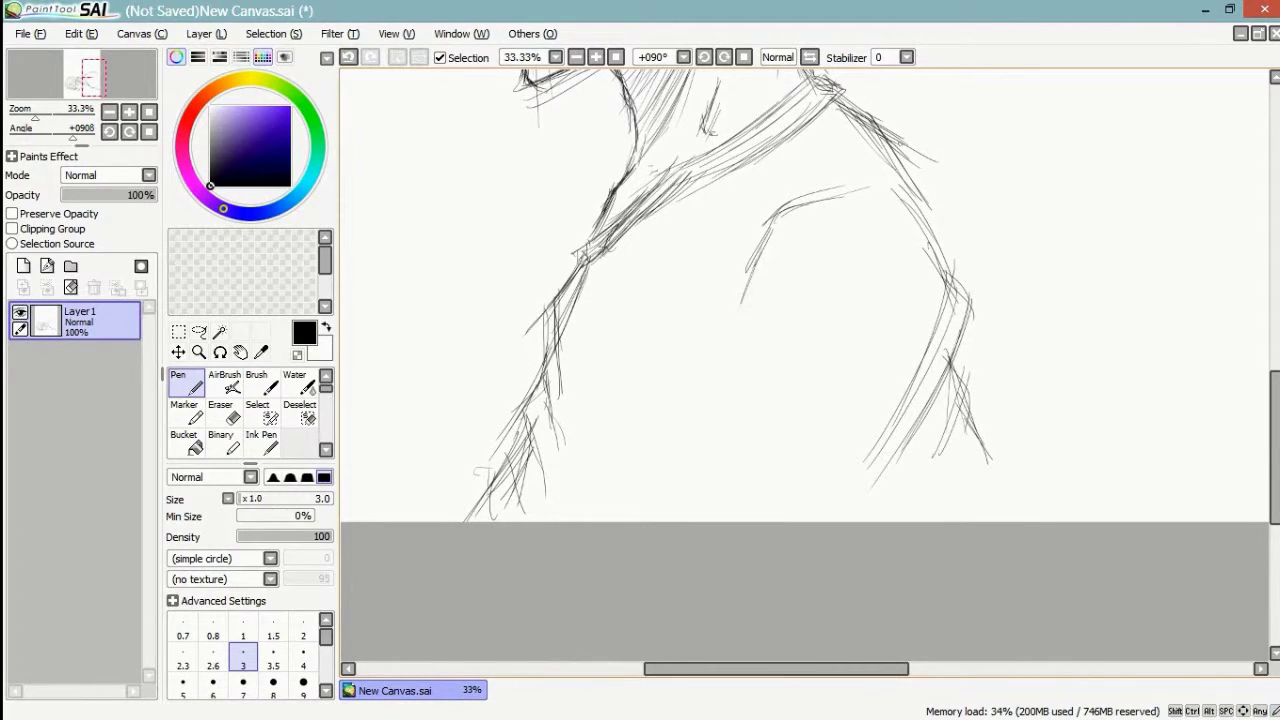
# - Sketch the slanted crease inside the bent arm with short vertical folds below it, and close the lower back's pointed corner
pyautogui.moveTo(752, 368); pyautogui.dragTo(794, 458)
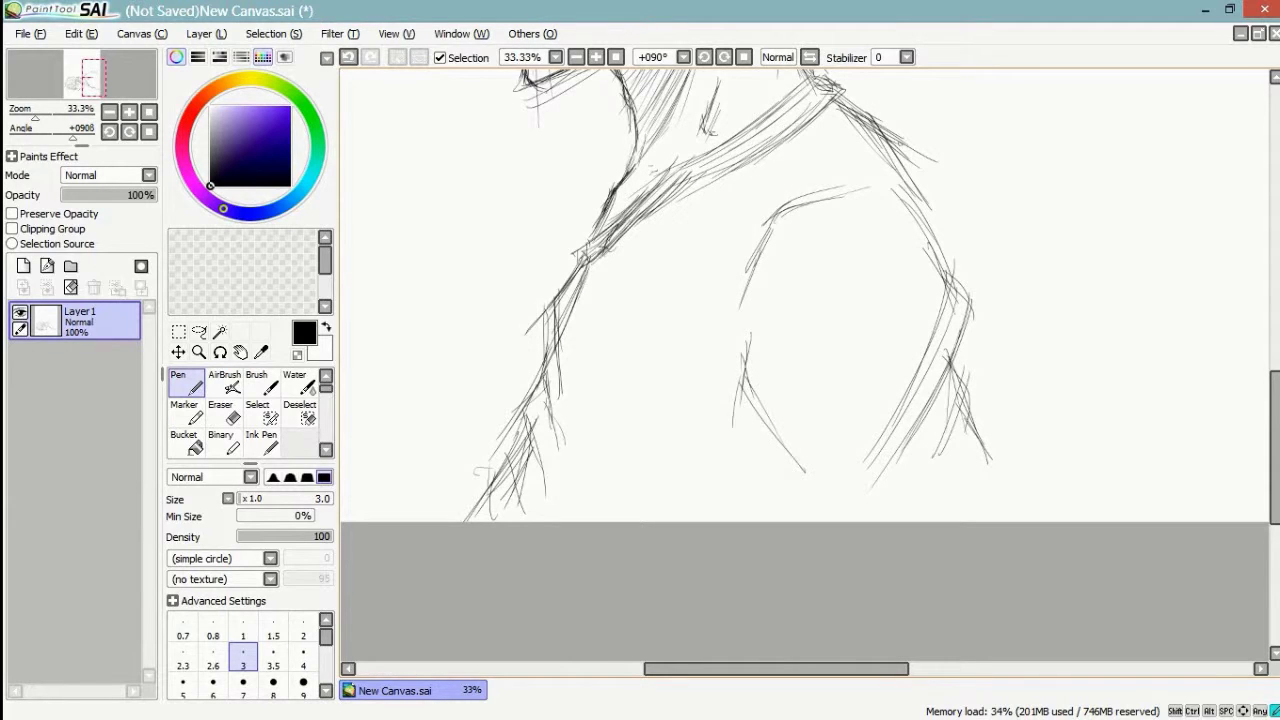
pyautogui.moveTo(735, 425)
pyautogui.mouseDown()
pyautogui.moveTo(798, 490)
pyautogui.moveTo(755, 517)
pyautogui.mouseUp()
pyautogui.moveTo(744, 464); pyautogui.dragTo(752, 505)
pyautogui.moveTo(952, 404); pyautogui.dragTo(991, 478)
pyautogui.moveTo(968, 418)
pyautogui.mouseDown()
pyautogui.moveTo(996, 471)
pyautogui.moveTo(939, 521)
pyautogui.mouseUp()
# - Reinforce the inner arm crease with several parallel strokes slanting toward the canvas's lower edge
pyautogui.press('space')
pyautogui.moveTo(900, 420); pyautogui.dragTo(956, 594)
pyautogui.moveTo(880, 300); pyautogui.dragTo(1004, 500)
pyautogui.moveTo(970, 407); pyautogui.dragTo(1030, 520)
pyautogui.moveTo(982, 430); pyautogui.dragTo(1044, 530)
pyautogui.moveTo(998, 456); pyautogui.dragTo(1054, 536)
pyautogui.press('space')
pyautogui.moveTo(860, 450); pyautogui.dragTo(947, 240)
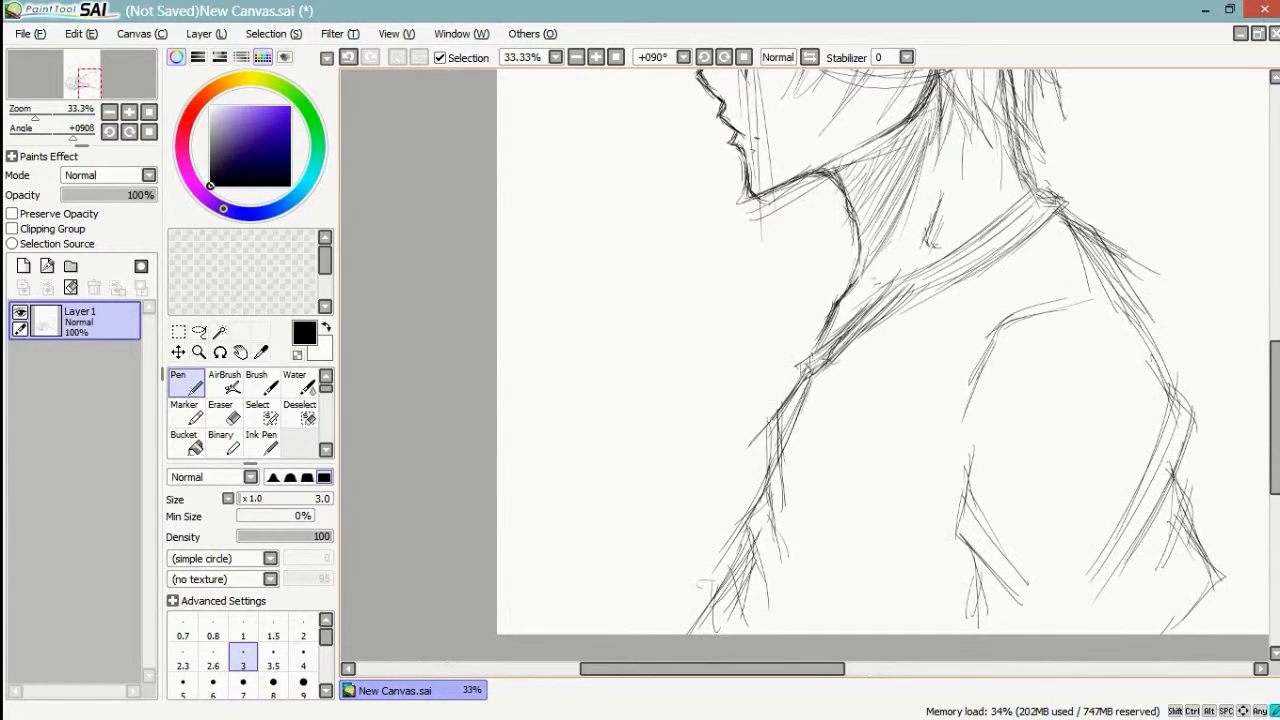
# - Draw long curved diagonal folds across the chest and thicken the near-vertical lines of the shirt front
pyautogui.moveTo(781, 424); pyautogui.dragTo(789, 508)
pyautogui.moveTo(935, 512); pyautogui.dragTo(810, 627)
pyautogui.moveTo(959, 550); pyautogui.dragTo(833, 633)
pyautogui.moveTo(948, 406)
pyautogui.mouseDown()
pyautogui.moveTo(872, 512)
pyautogui.moveTo(770, 596)
pyautogui.mouseUp()
pyautogui.moveTo(918, 426); pyautogui.dragTo(790, 564)
pyautogui.moveTo(780, 460); pyautogui.dragTo(782, 512)
pyautogui.moveTo(794, 440); pyautogui.dragTo(794, 582)
pyautogui.moveTo(790, 526); pyautogui.dragTo(781, 558)
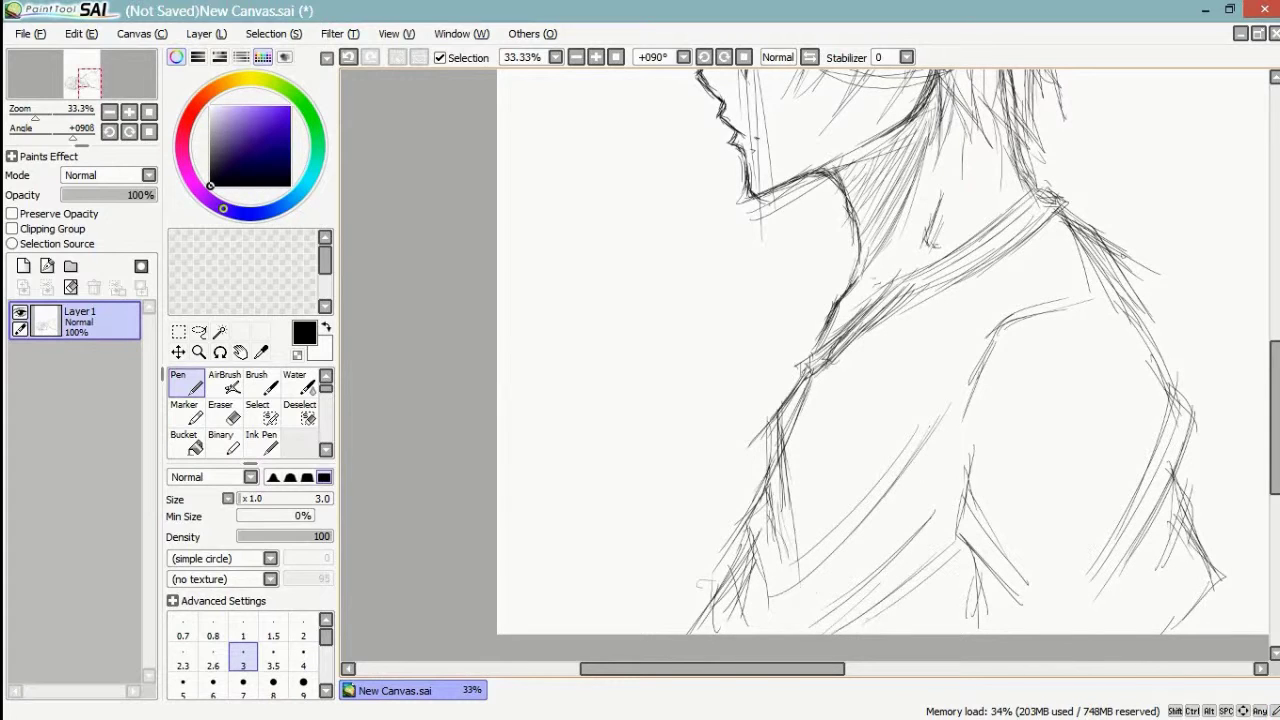
# - Add shorter parallel diagonal folds on the upper chest below the collar
pyautogui.moveTo(904, 410); pyautogui.dragTo(824, 508)
pyautogui.moveTo(870, 432); pyautogui.dragTo(810, 512)
pyautogui.moveTo(942, 342)
pyautogui.mouseDown()
pyautogui.moveTo(838, 472)
pyautogui.moveTo(812, 454)
pyautogui.mouseUp()
pyautogui.moveTo(894, 374); pyautogui.dragTo(792, 448)
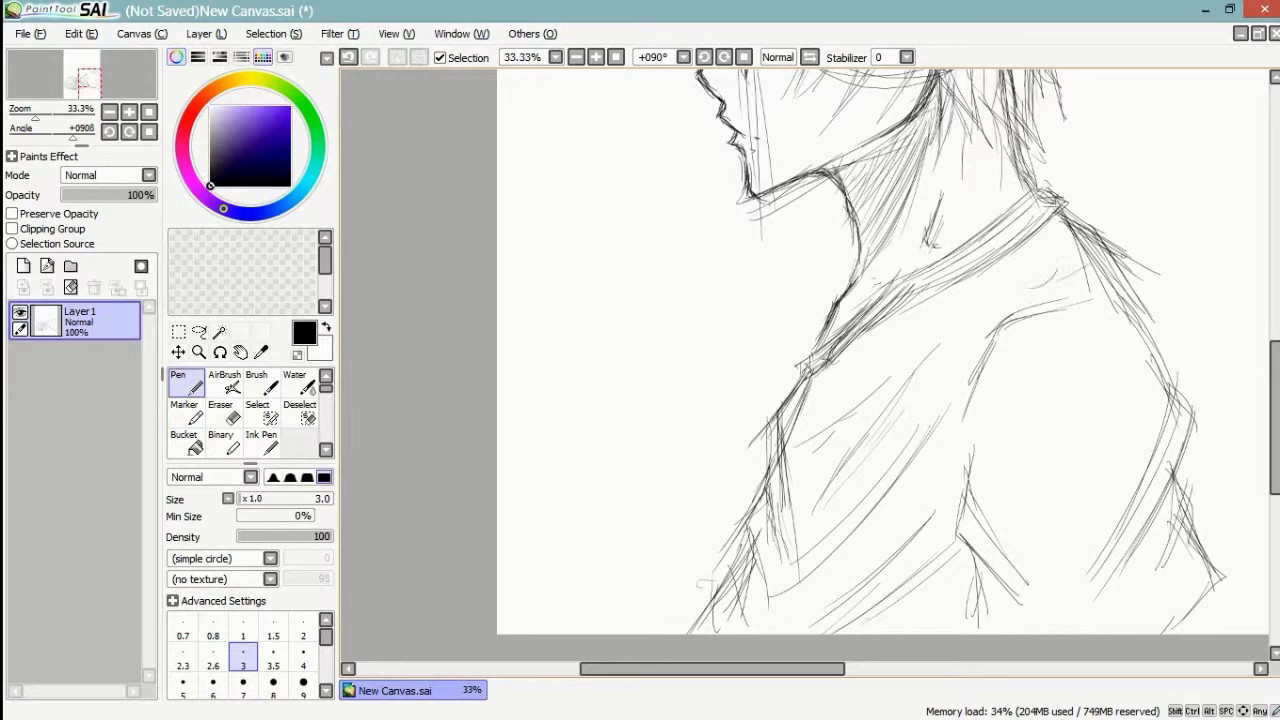
# - Add short folds at the shoulder top, a long line down the sleeve and small curved creases near the elbow
pyautogui.moveTo(1030, 248)
pyautogui.mouseDown()
pyautogui.moveTo(1058, 290)
pyautogui.moveTo(1024, 296)
pyautogui.moveTo(1096, 512)
pyautogui.mouseUp()
pyautogui.moveTo(1074, 328); pyautogui.dragTo(1094, 530)
pyautogui.moveTo(952, 560); pyautogui.dragTo(943, 442)
pyautogui.moveTo(1116, 442)
pyautogui.mouseDown()
pyautogui.moveTo(1122, 510)
pyautogui.moveTo(1047, 499)
pyautogui.moveTo(1041, 476)
pyautogui.mouseUp()
pyautogui.moveTo(1084, 435); pyautogui.dragTo(1059, 462)
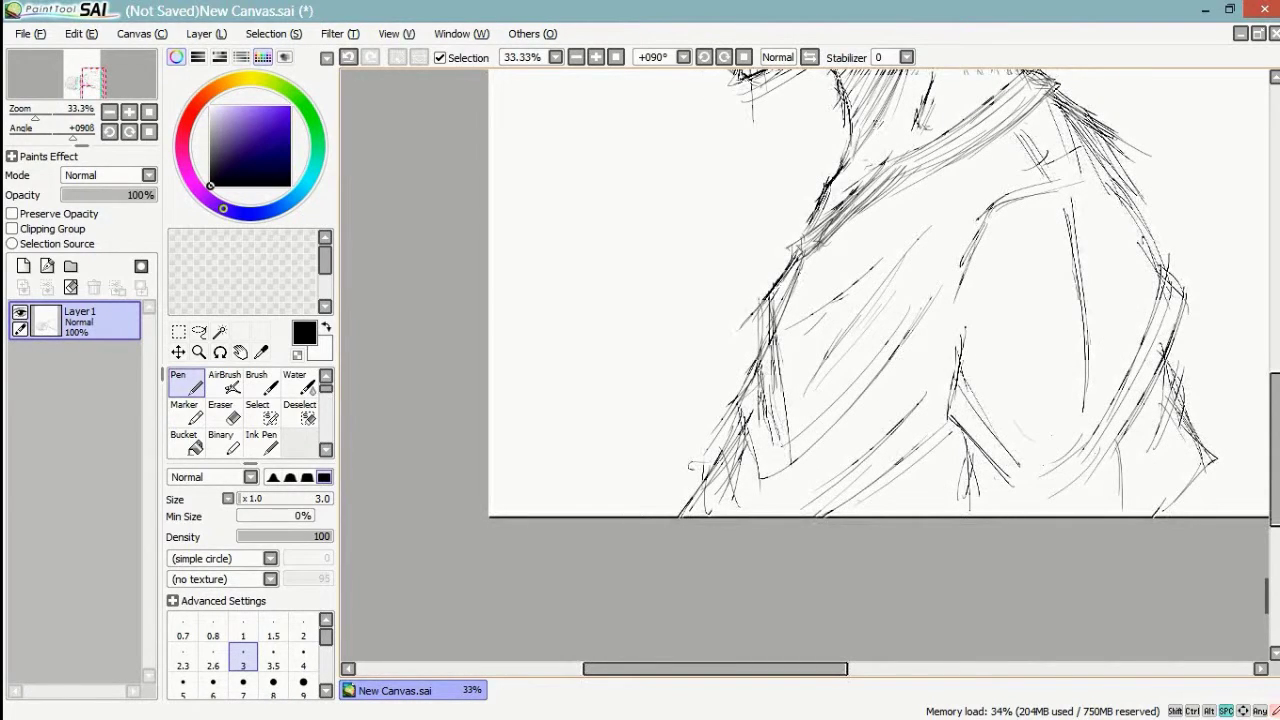
# - Darken the back corner of the collar with the Pen and add a small fold bump on the shoulder outline
pyautogui.scroll(4, 880, 360)
pyautogui.click(222, 412)
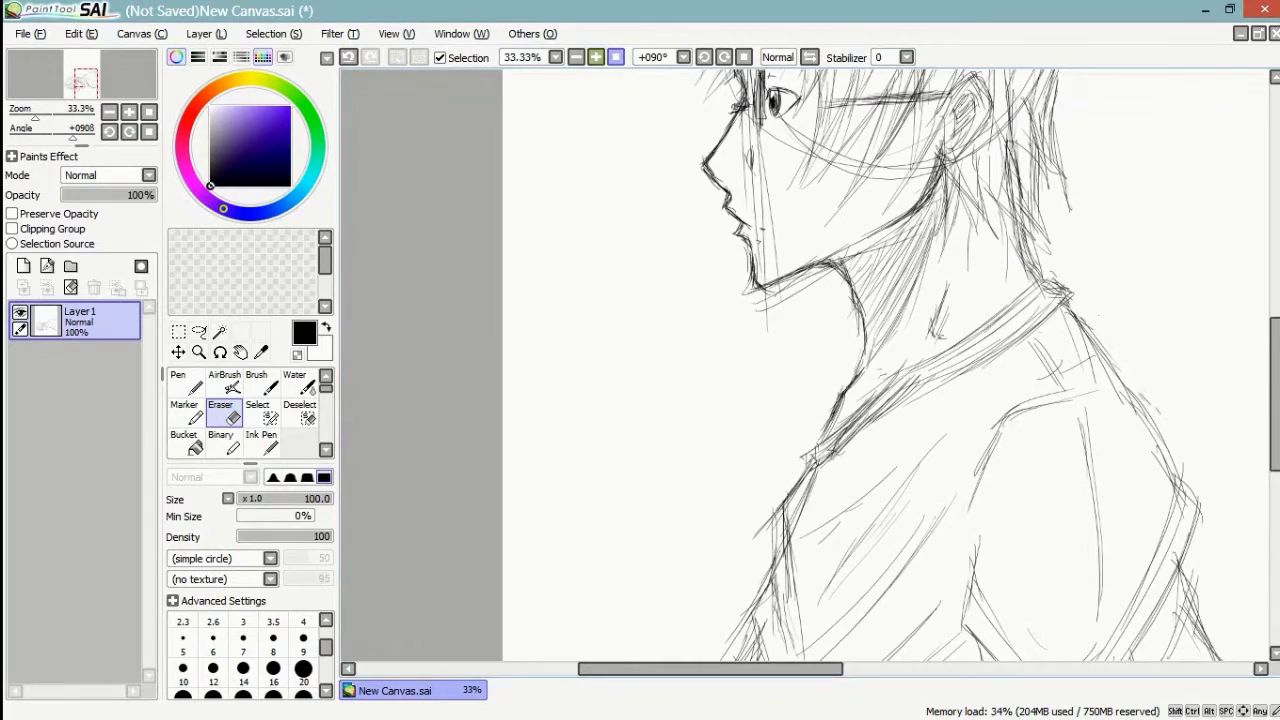
pyautogui.click(596, 57)
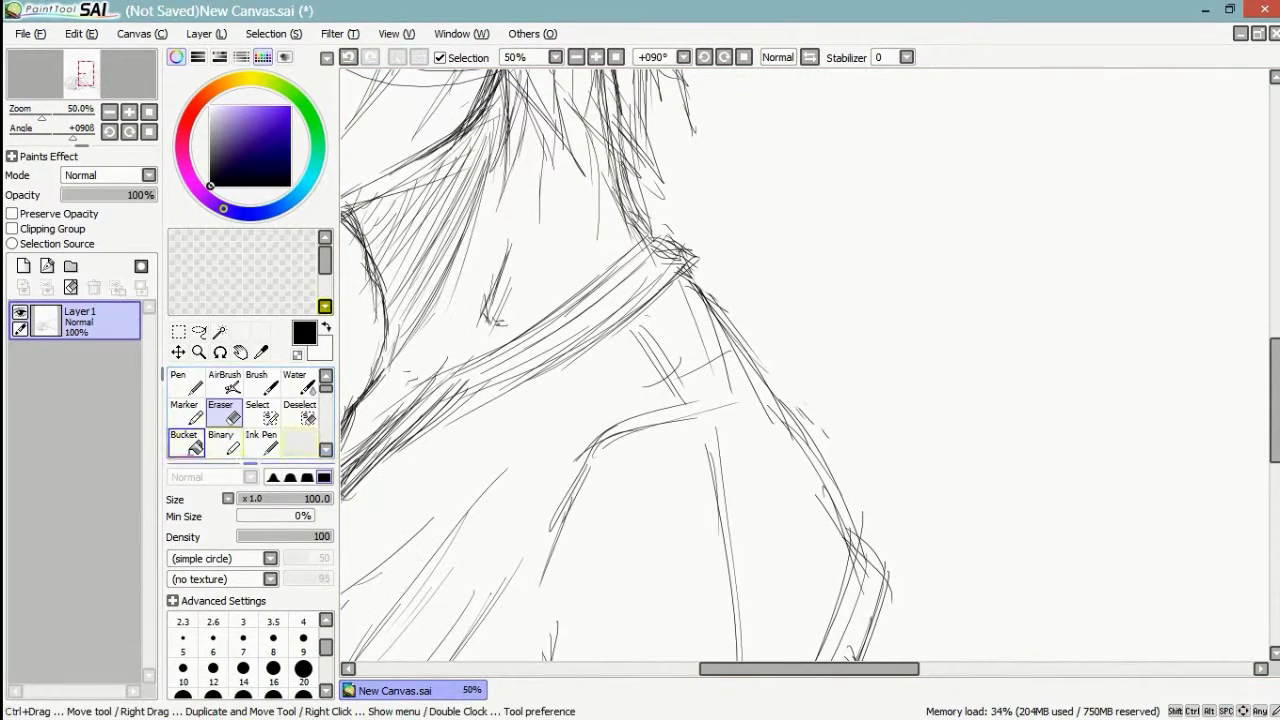
pyautogui.click(185, 383)
pyautogui.moveTo(660, 241); pyautogui.dragTo(716, 298)
pyautogui.moveTo(686, 262); pyautogui.dragTo(716, 288)
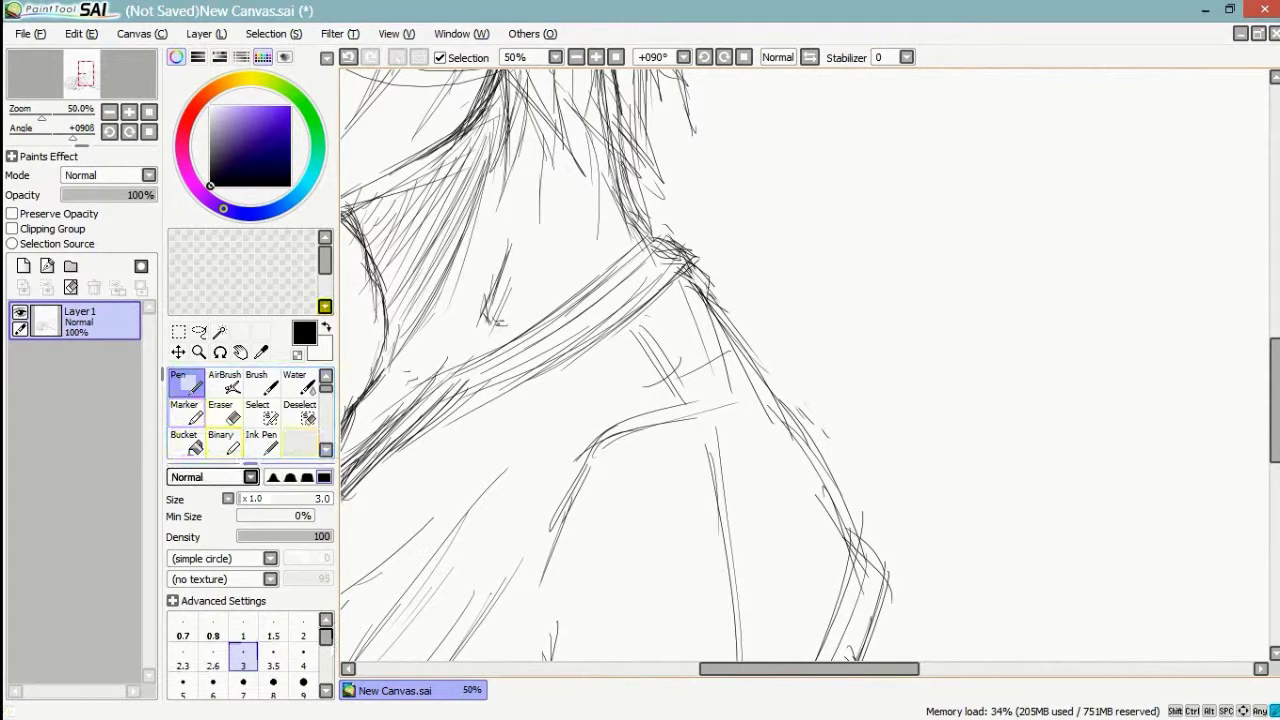
pyautogui.moveTo(737, 347); pyautogui.dragTo(801, 416)
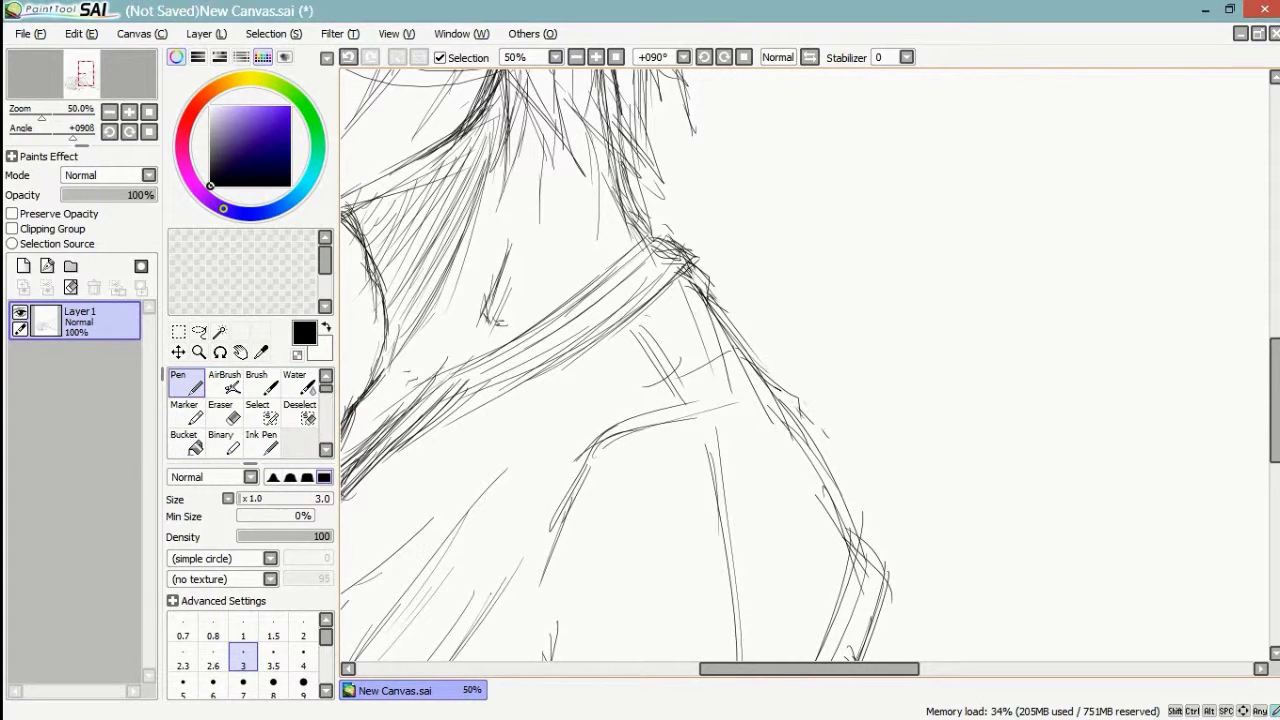
pyautogui.moveTo(640, 340); pyautogui.dragTo(830, 431)
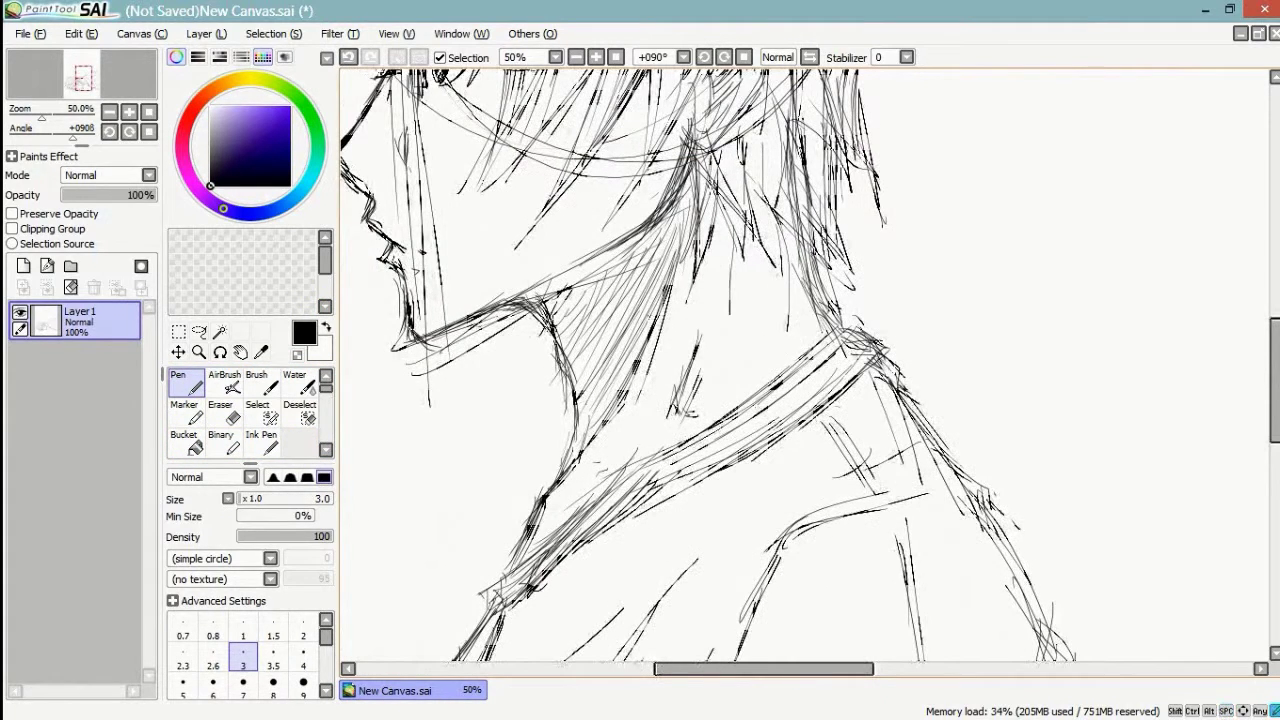
# - Darken the rear edge of the neck shadow with long curved strokes from below the ear toward the collar
pyautogui.moveTo(690, 380); pyautogui.dragTo(836, 343)
pyautogui.moveTo(800, 288); pyautogui.dragTo(756, 380)
pyautogui.moveTo(776, 338); pyautogui.dragTo(754, 376)
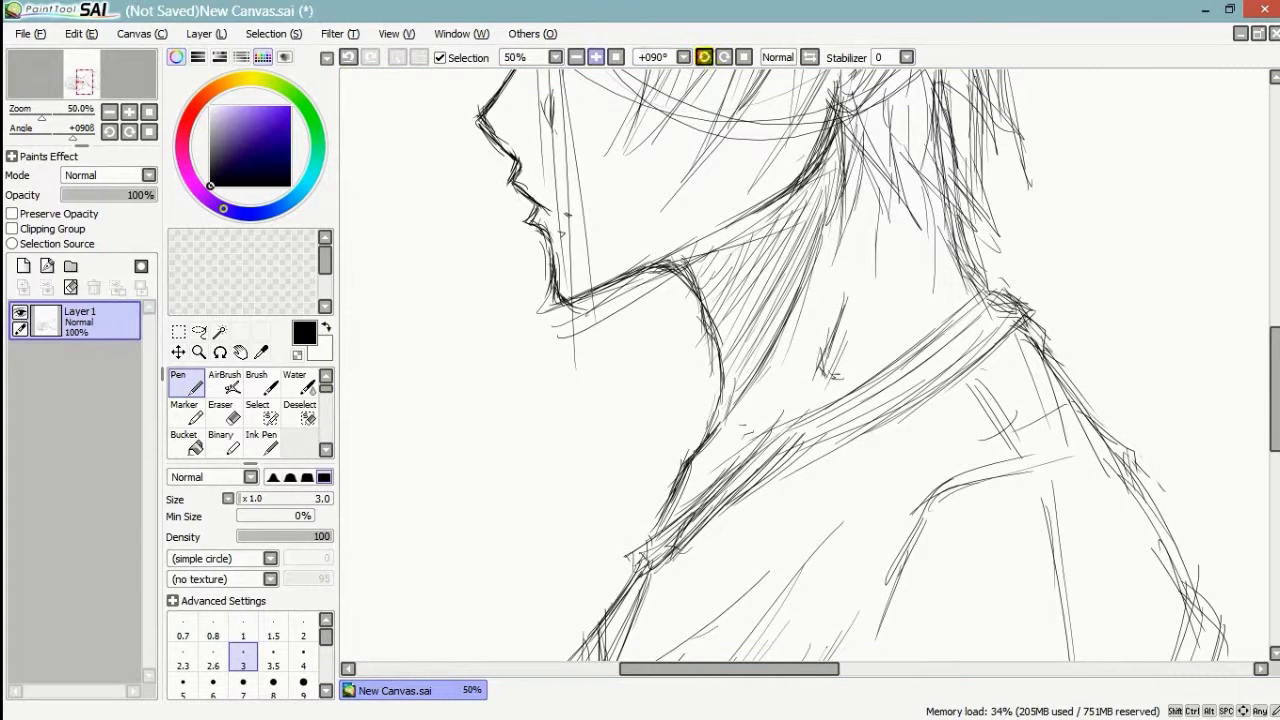
pyautogui.click(576, 57)
pyautogui.moveTo(790, 520)
pyautogui.mouseDown()
pyautogui.moveTo(814, 362)
pyautogui.moveTo(708, 449)
pyautogui.mouseUp()
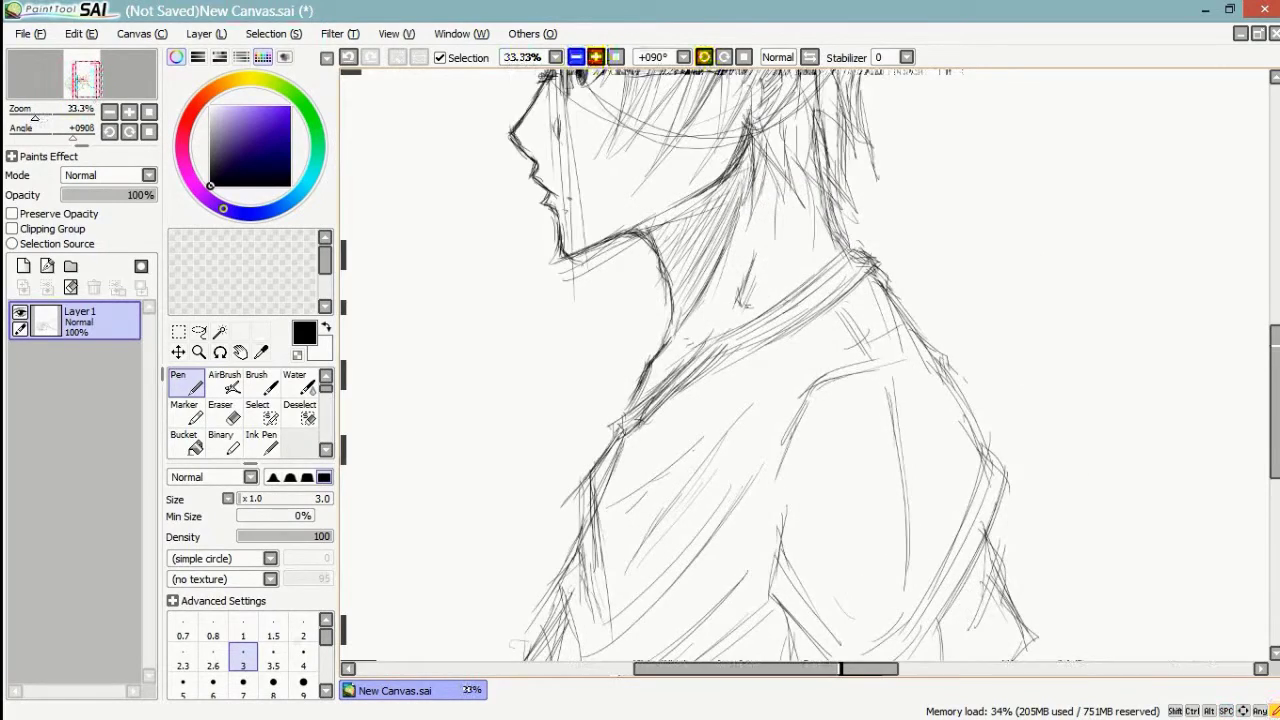
pyautogui.moveTo(750, 380); pyautogui.dragTo(758, 537)
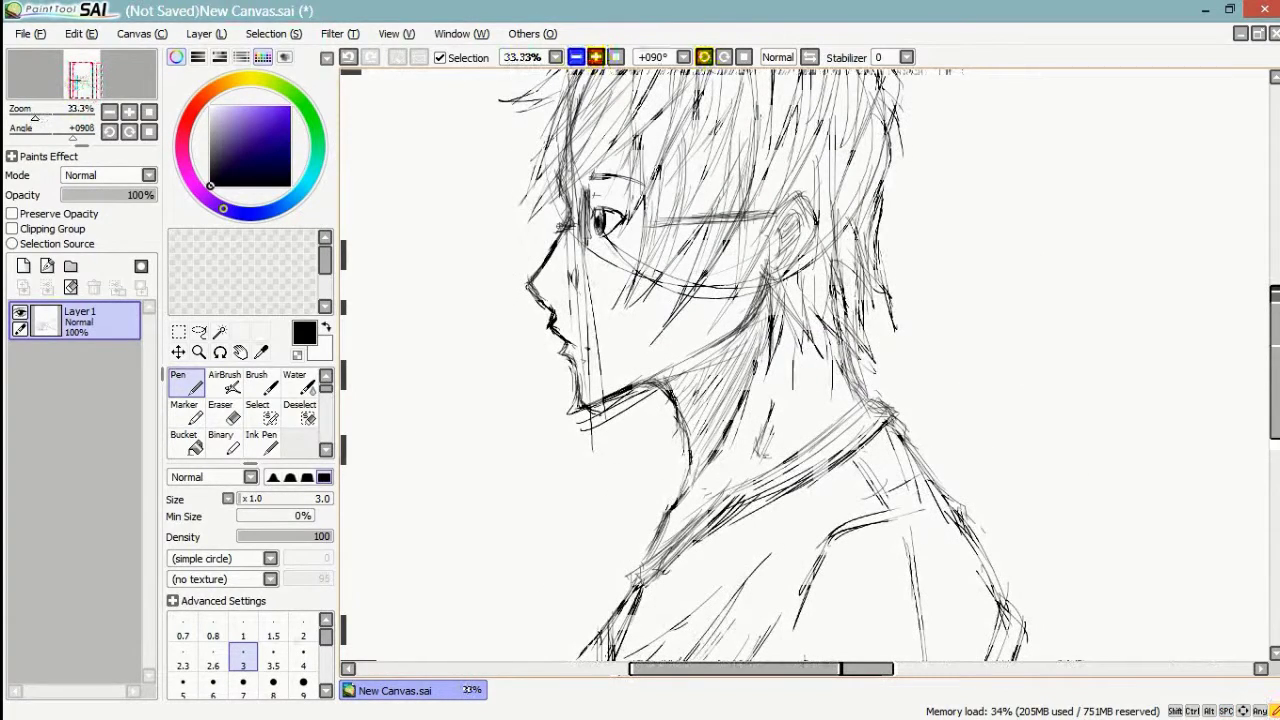
pyautogui.click(596, 57)
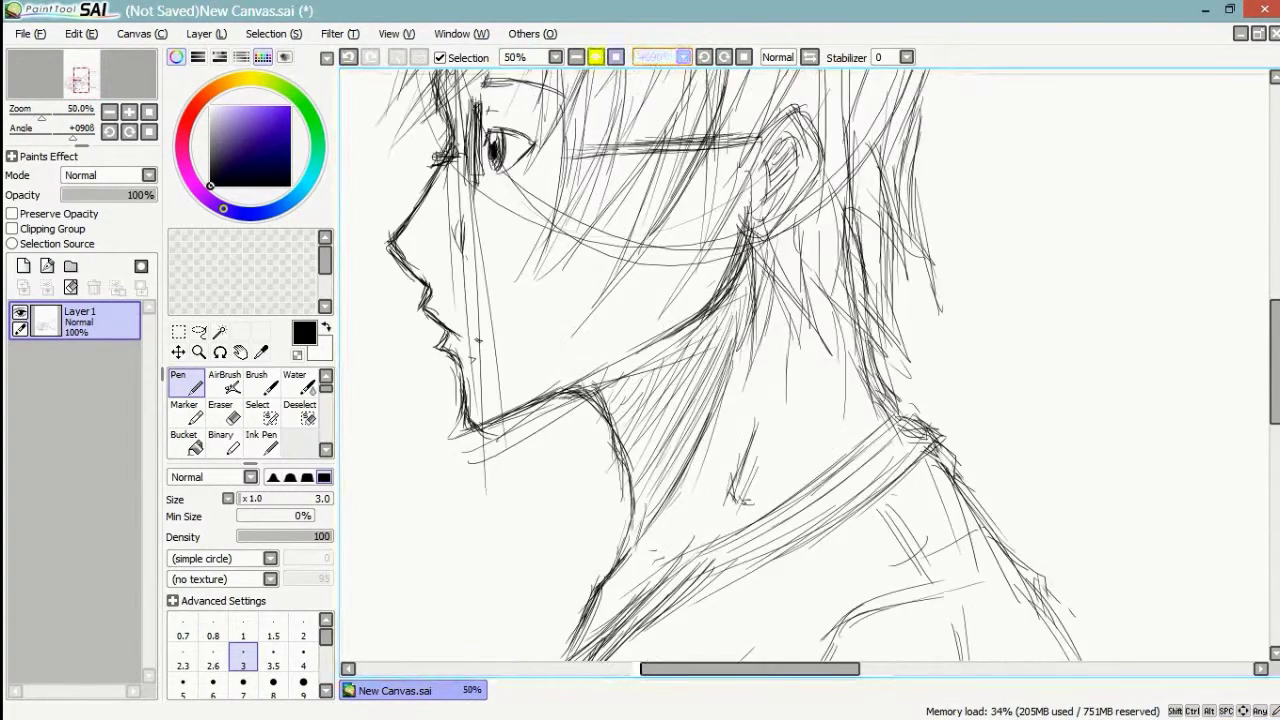
pyautogui.moveTo(720, 350); pyautogui.dragTo(897, 409)
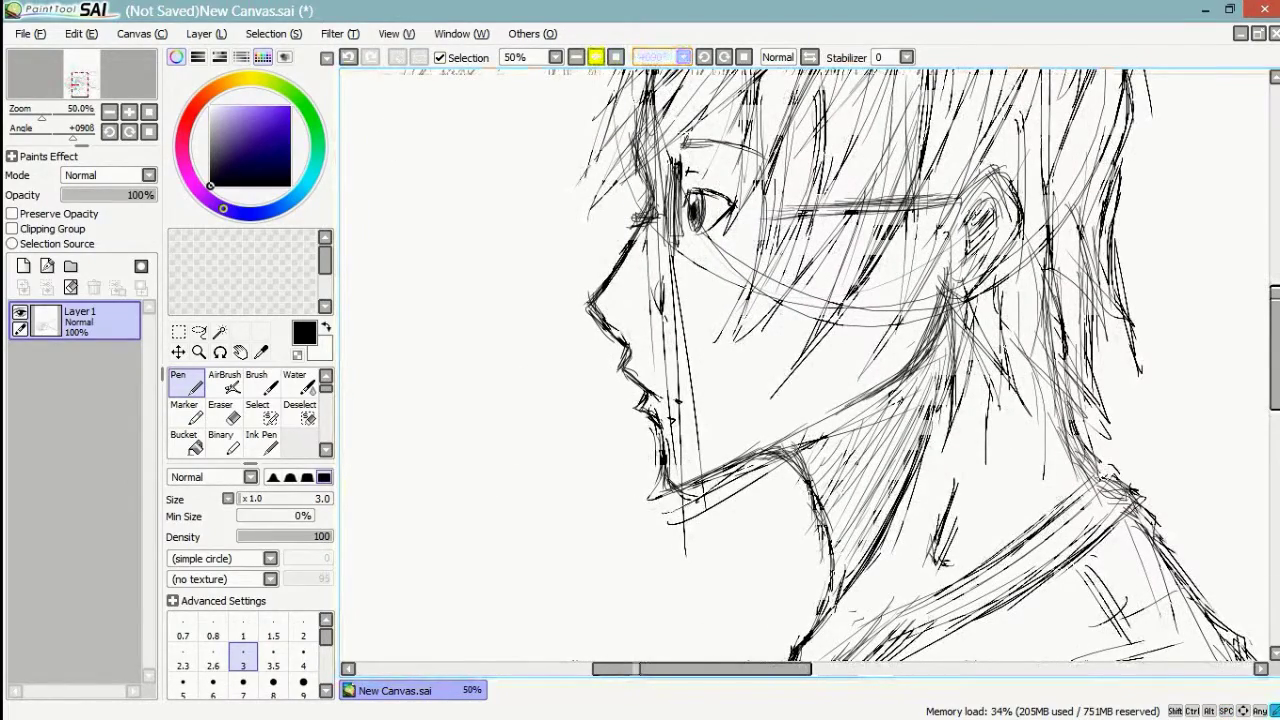
pyautogui.moveTo(945, 370); pyautogui.dragTo(892, 511)
pyautogui.moveTo(952, 346); pyautogui.dragTo(838, 588)
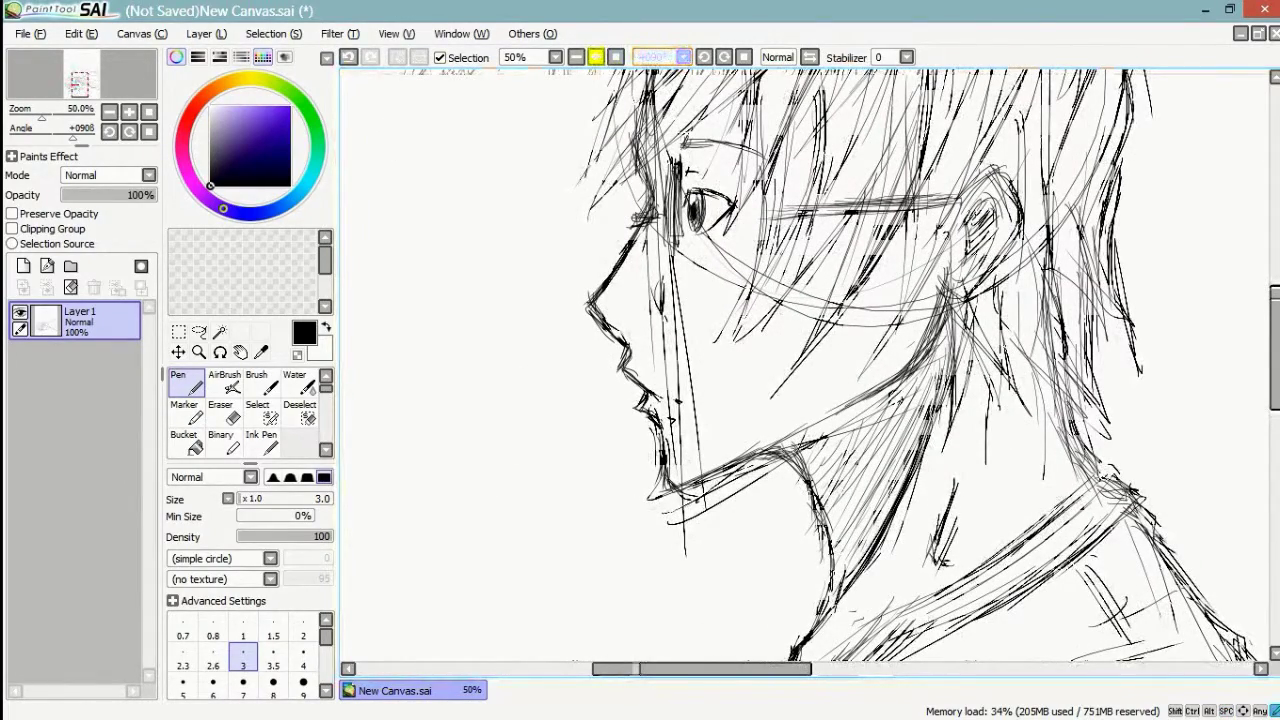
pyautogui.moveTo(820, 420)
pyautogui.mouseDown()
pyautogui.moveTo(857, 295)
pyautogui.moveTo(767, 478)
pyautogui.mouseUp()
# - Add another long fold line down the sleeve beside the existing one
pyautogui.moveTo(766, 156)
pyautogui.mouseDown()
pyautogui.moveTo(700, 405)
pyautogui.moveTo(599, 236)
pyautogui.mouseUp()
pyautogui.moveTo(906, 194); pyautogui.dragTo(926, 335)
pyautogui.moveTo(888, 256); pyautogui.dragTo(946, 354)
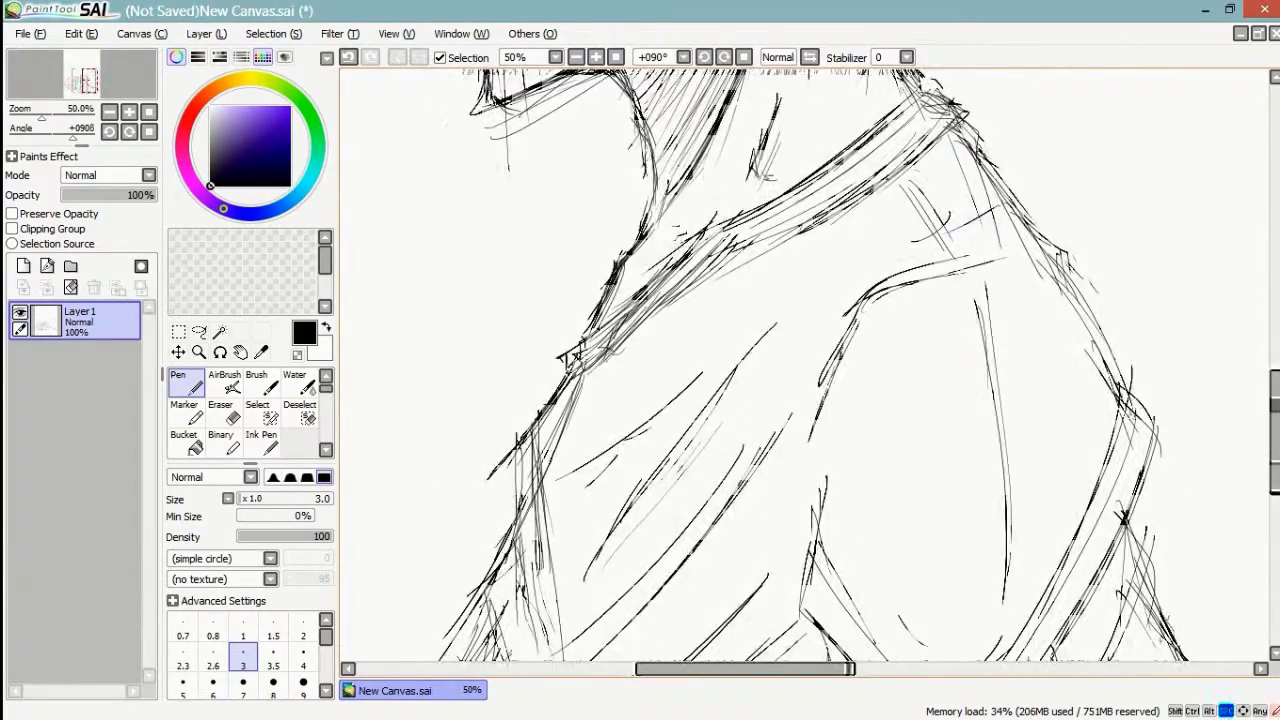
pyautogui.moveTo(912, 340)
pyautogui.mouseDown()
pyautogui.moveTo(858, 156)
pyautogui.moveTo(926, 330)
pyautogui.mouseUp()
pyautogui.moveTo(904, 154); pyautogui.dragTo(922, 366)
pyautogui.moveTo(957, 482); pyautogui.dragTo(953, 504)
pyautogui.moveTo(1023, 450); pyautogui.dragTo(1017, 556)
pyautogui.moveTo(980, 370); pyautogui.dragTo(1133, 533)
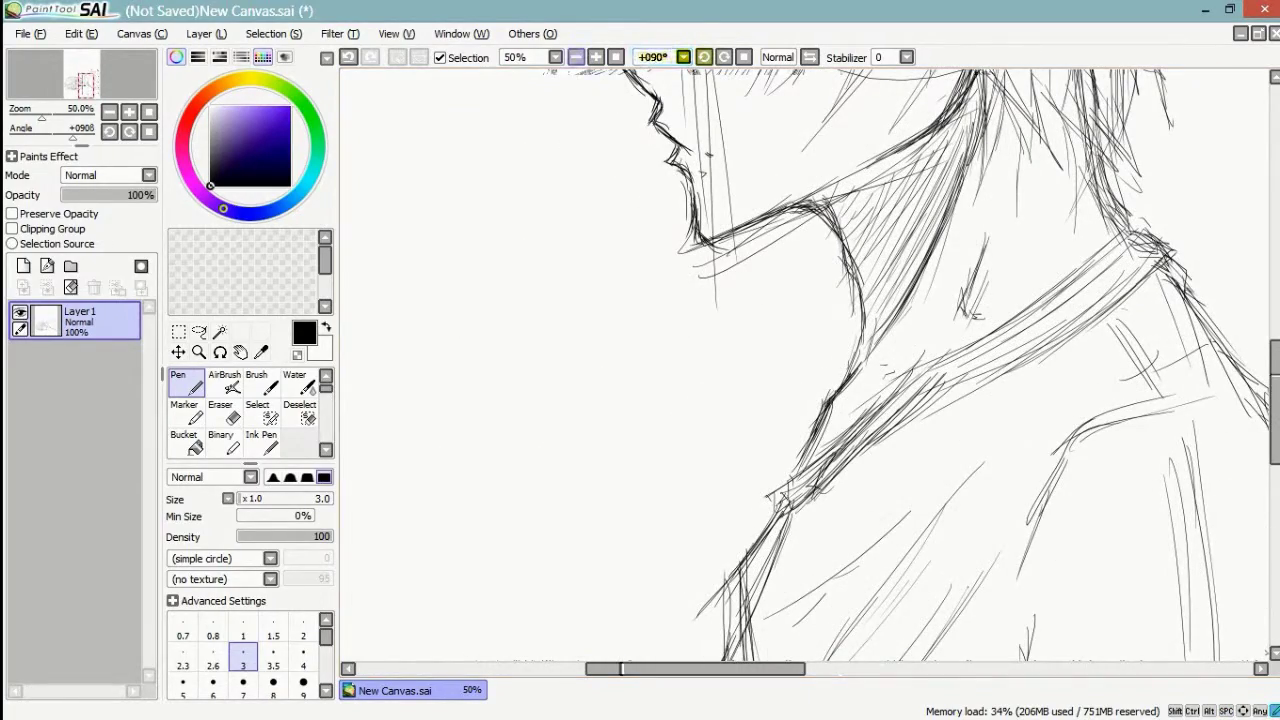
# - Start a hand in front of the mouth with overlapping strokes slanting from the lips down and away from the face
pyautogui.click(577, 57)
pyautogui.click(577, 57)
pyautogui.moveTo(830, 340)
pyautogui.mouseDown()
pyautogui.moveTo(786, 489)
pyautogui.moveTo(621, 445)
pyautogui.mouseUp()
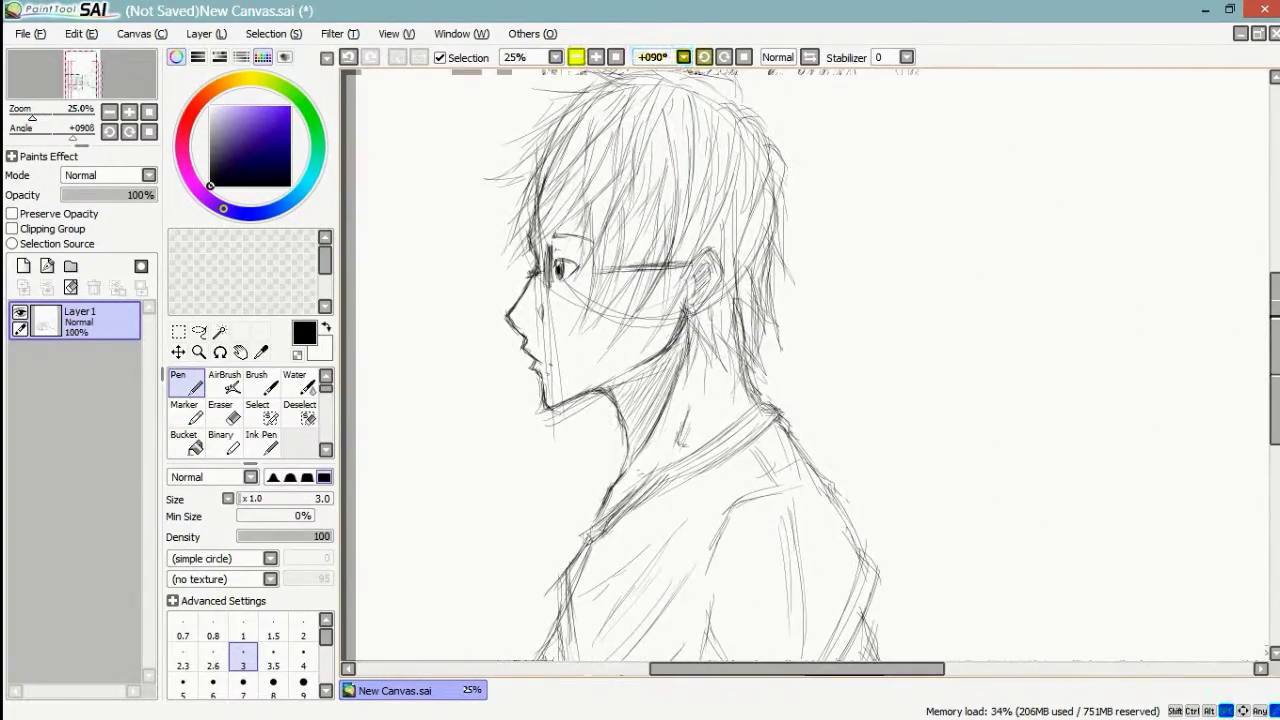
pyautogui.scroll(-4, 805, 365)
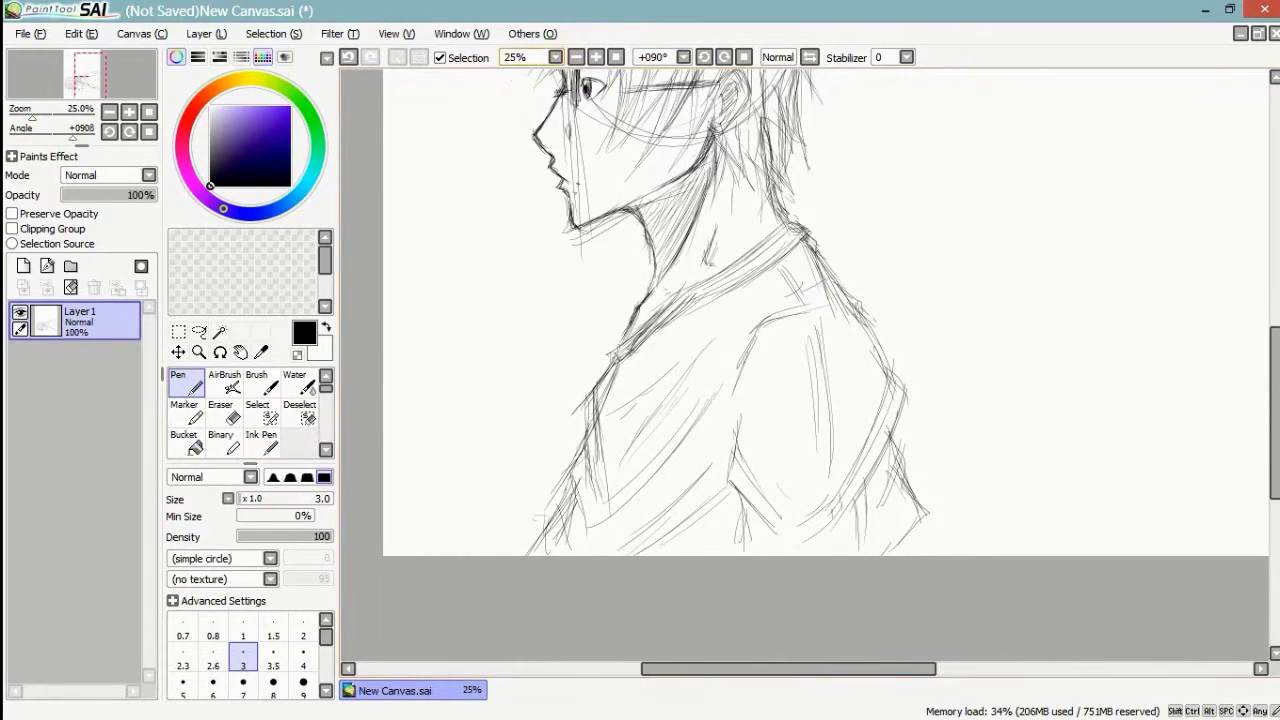
pyautogui.press('pageup')
pyautogui.press('pageup')
pyautogui.moveTo(600, 250); pyautogui.dragTo(1162, 572)
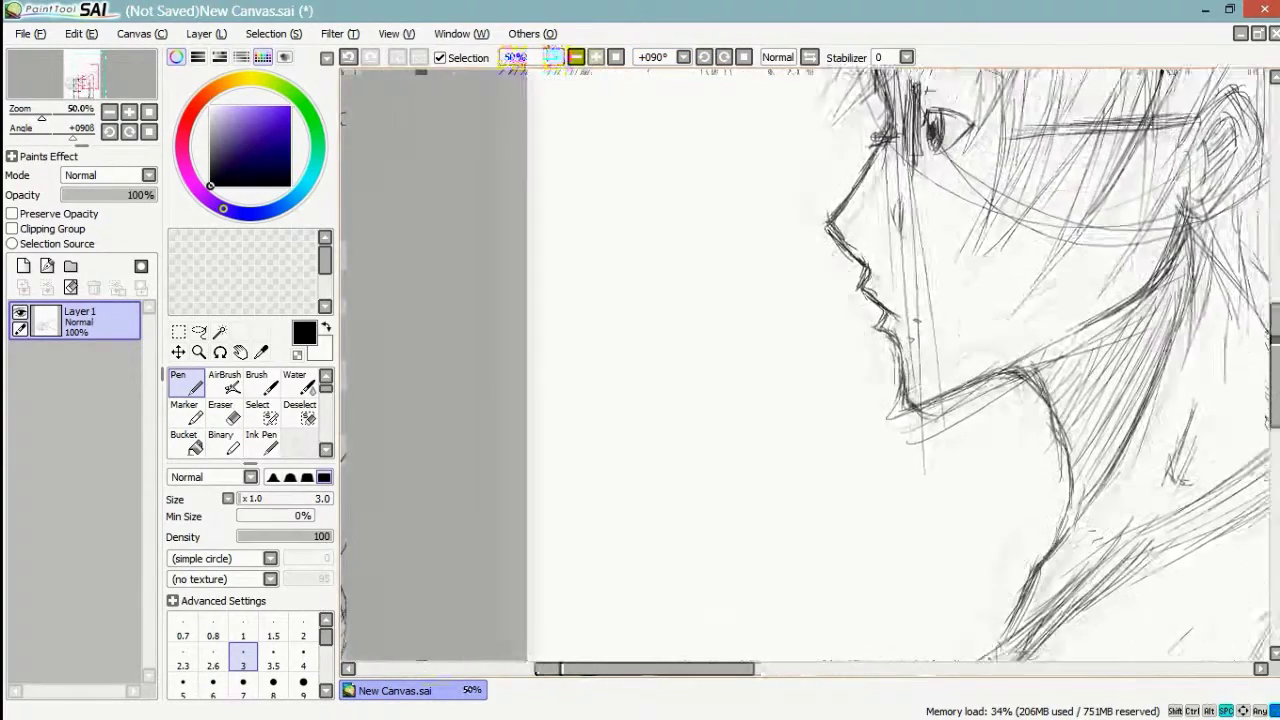
pyautogui.moveTo(869, 314); pyautogui.dragTo(804, 397)
pyautogui.moveTo(874, 310); pyautogui.dragTo(802, 408)
pyautogui.moveTo(868, 315); pyautogui.dragTo(786, 421)
# - Draw the lower edge of the hand block and join it back up to the chin, forming a pointed corner
pyautogui.moveTo(784, 448); pyautogui.dragTo(839, 485)
pyautogui.moveTo(779, 424); pyautogui.dragTo(864, 484)
pyautogui.moveTo(812, 450)
pyautogui.mouseDown()
pyautogui.moveTo(880, 494)
pyautogui.moveTo(964, 420)
pyautogui.mouseUp()
pyautogui.moveTo(892, 486); pyautogui.dragTo(962, 406)
pyautogui.moveTo(926, 456); pyautogui.dragTo(892, 504)
pyautogui.moveTo(942, 420); pyautogui.dragTo(892, 509)
# - Darken the angular outline of the hand block between the lips and the chin with repeated strokes
pyautogui.moveTo(791, 422); pyautogui.dragTo(875, 500)
pyautogui.moveTo(861, 316); pyautogui.dragTo(790, 416)
pyautogui.moveTo(914, 466); pyautogui.dragTo(972, 412)
pyautogui.moveTo(934, 446); pyautogui.dragTo(974, 402)
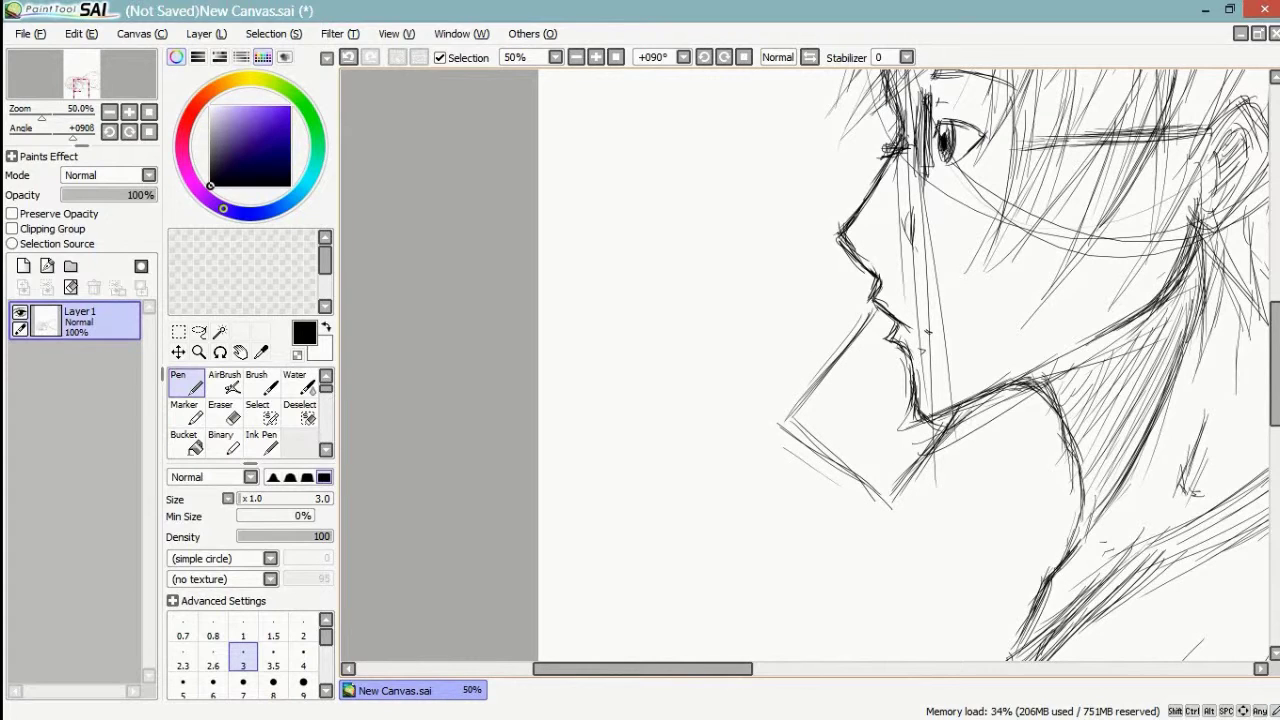
pyautogui.moveTo(866, 314); pyautogui.dragTo(794, 410)
pyautogui.moveTo(842, 348); pyautogui.dragTo(792, 410)
pyautogui.moveTo(786, 420)
pyautogui.mouseDown()
pyautogui.moveTo(850, 484)
pyautogui.moveTo(836, 478)
pyautogui.mouseUp()
pyautogui.moveTo(948, 427); pyautogui.dragTo(966, 405)
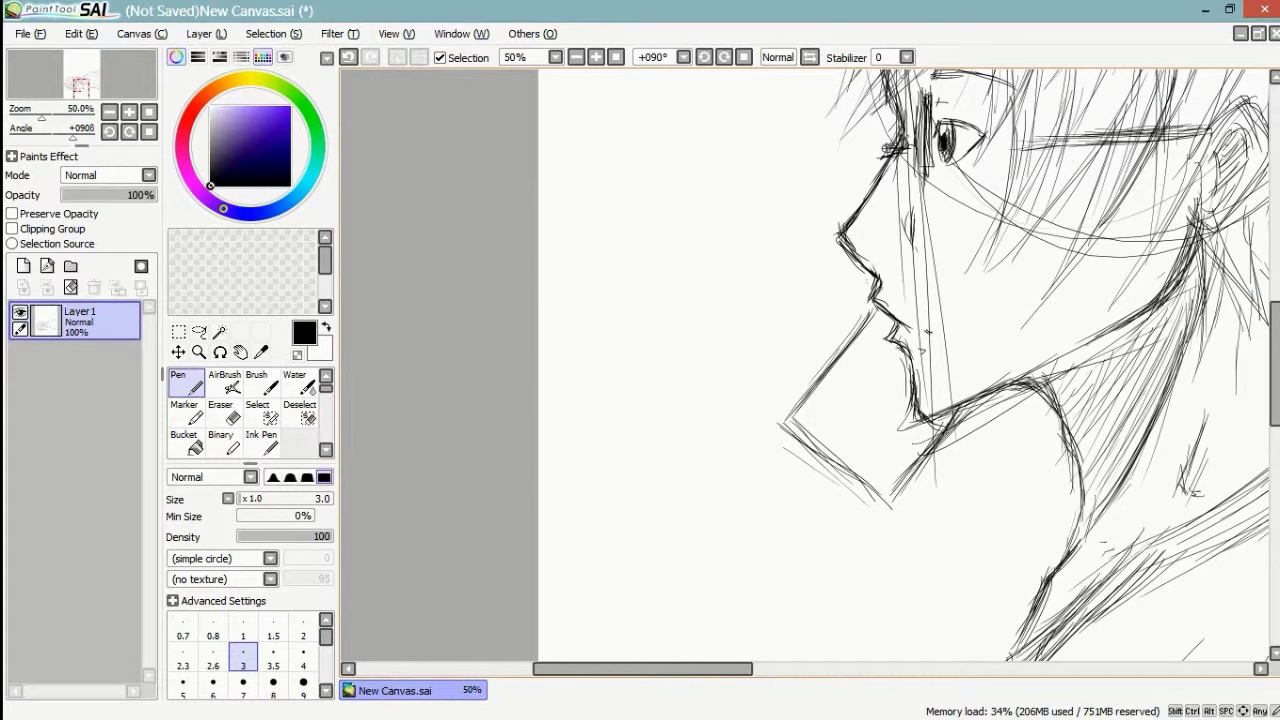
# - Sketch two oval curled fingers along the hand's upper edge and a narrow fingertip just below the nose
pyautogui.moveTo(802, 366); pyautogui.dragTo(780, 402)
pyautogui.moveTo(822, 310)
pyautogui.mouseDown()
pyautogui.moveTo(848, 340)
pyautogui.moveTo(814, 360)
pyautogui.mouseUp()
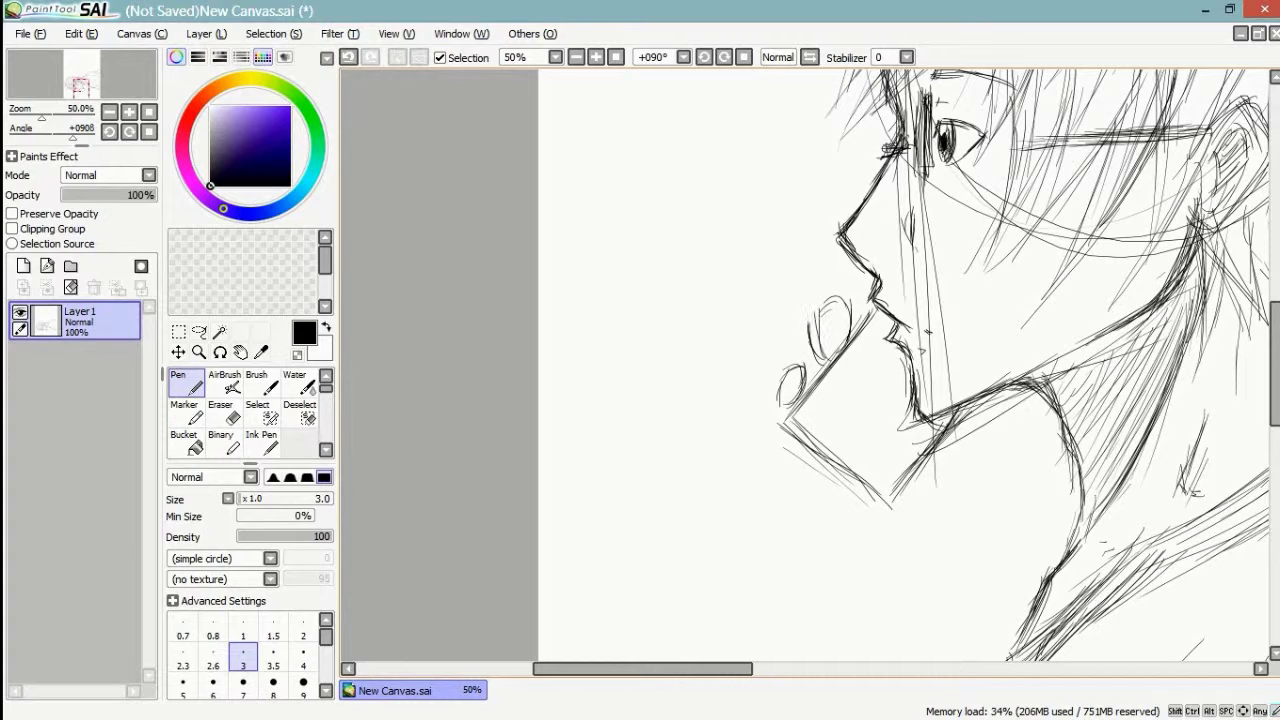
pyautogui.moveTo(857, 268); pyautogui.dragTo(850, 310)
pyautogui.moveTo(822, 302)
pyautogui.mouseDown()
pyautogui.moveTo(813, 320)
pyautogui.moveTo(842, 348)
pyautogui.mouseUp()
pyautogui.moveTo(811, 323); pyautogui.dragTo(820, 357)
pyautogui.moveTo(862, 274); pyautogui.dragTo(853, 310)
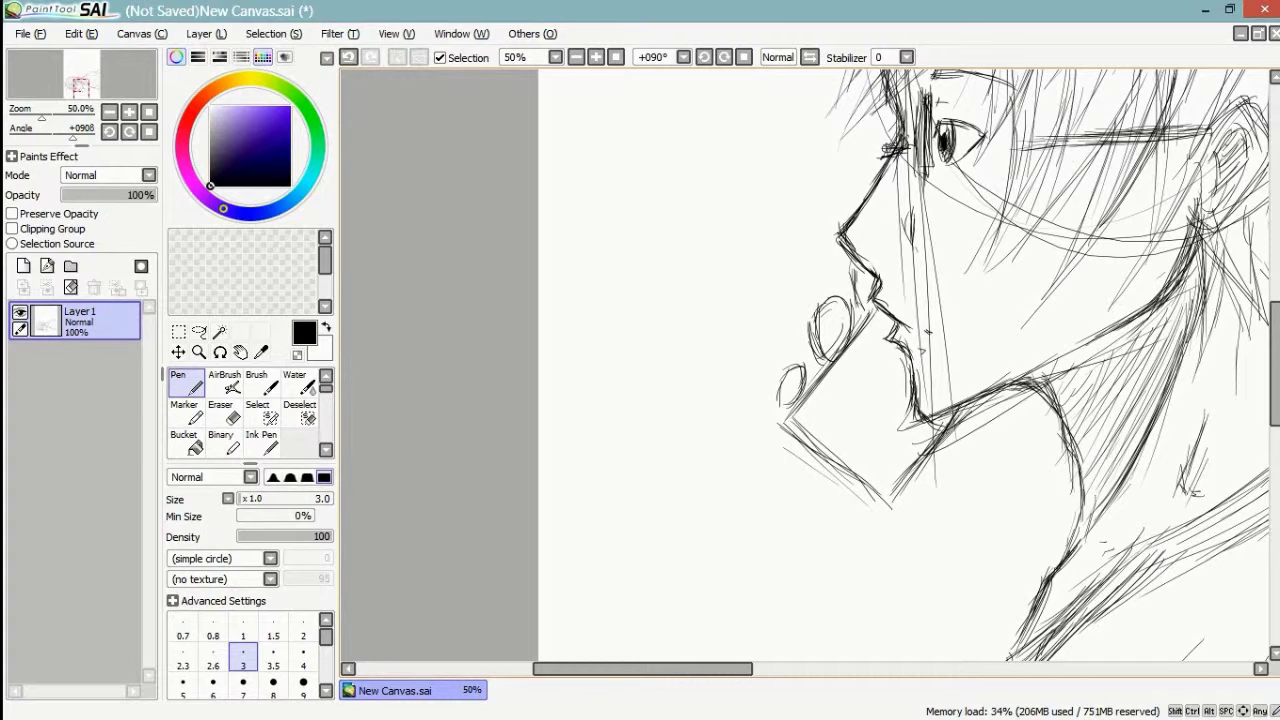
# - Connect the curled fingers with an angular knuckle contour and extend it down the outer side of the hand
pyautogui.moveTo(772, 357)
pyautogui.mouseDown()
pyautogui.moveTo(769, 389)
pyautogui.moveTo(774, 348)
pyautogui.mouseUp()
pyautogui.moveTo(770, 350); pyautogui.dragTo(809, 332)
pyautogui.moveTo(809, 322); pyautogui.dragTo(811, 341)
pyautogui.moveTo(820, 440); pyautogui.dragTo(844, 304)
pyautogui.moveTo(790, 262)
pyautogui.mouseDown()
pyautogui.moveTo(772, 366)
pyautogui.moveTo(782, 384)
pyautogui.mouseUp()
pyautogui.moveTo(776, 338); pyautogui.dragTo(806, 398)
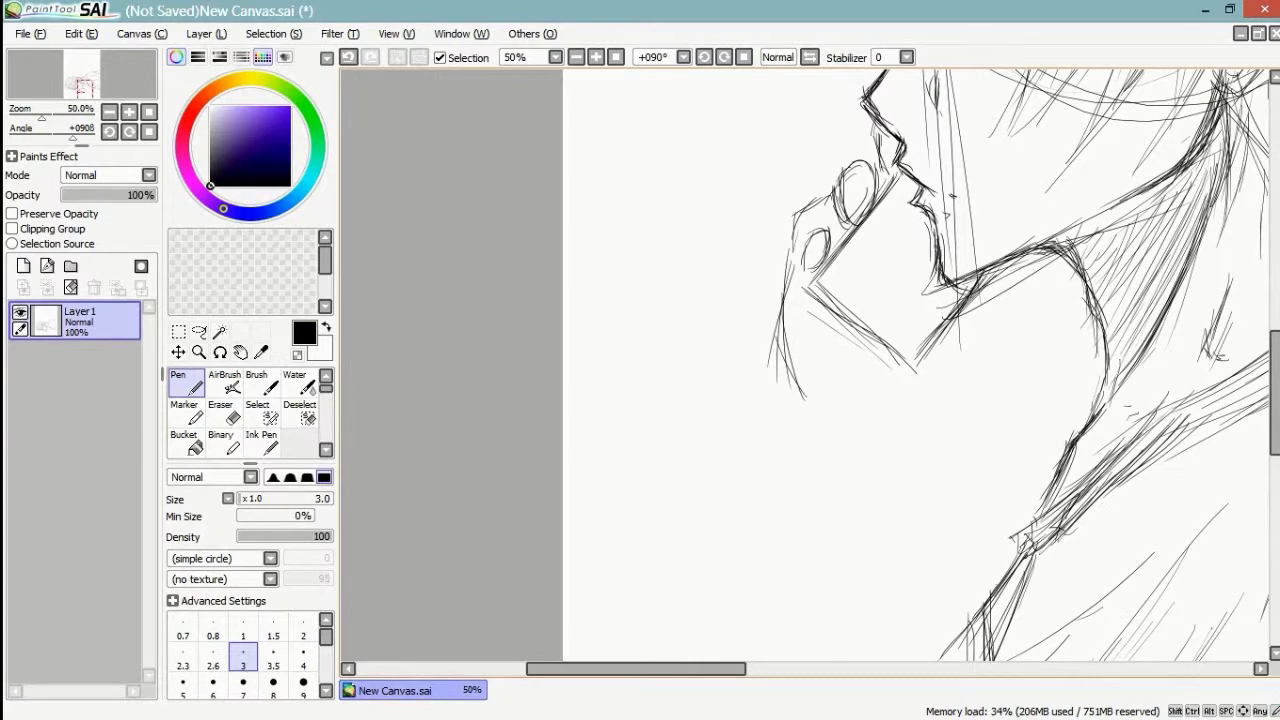
# - Draw the heel of the hand as a thick curve sweeping down from the chin and inward toward the wrist
pyautogui.moveTo(888, 440)
pyautogui.mouseDown()
pyautogui.moveTo(958, 360)
pyautogui.moveTo(980, 306)
pyautogui.mouseUp()
pyautogui.moveTo(958, 364); pyautogui.dragTo(1006, 286)
pyautogui.moveTo(972, 334); pyautogui.dragTo(1010, 290)
pyautogui.moveTo(952, 366); pyautogui.dragTo(1008, 292)
pyautogui.moveTo(956, 352); pyautogui.dragTo(1025, 290)
pyautogui.moveTo(984, 334); pyautogui.dragTo(906, 440)
pyautogui.moveTo(964, 372)
pyautogui.mouseDown()
pyautogui.moveTo(892, 440)
pyautogui.moveTo(866, 434)
pyautogui.mouseUp()
# - Thicken the outer edge of the hand and add short slanted wrist strokes beneath it
pyautogui.moveTo(792, 292); pyautogui.dragTo(776, 396)
pyautogui.moveTo(784, 314); pyautogui.dragTo(774, 402)
pyautogui.moveTo(872, 352)
pyautogui.mouseDown()
pyautogui.moveTo(826, 394)
pyautogui.moveTo(898, 570)
pyautogui.moveTo(949, 377)
pyautogui.mouseUp()
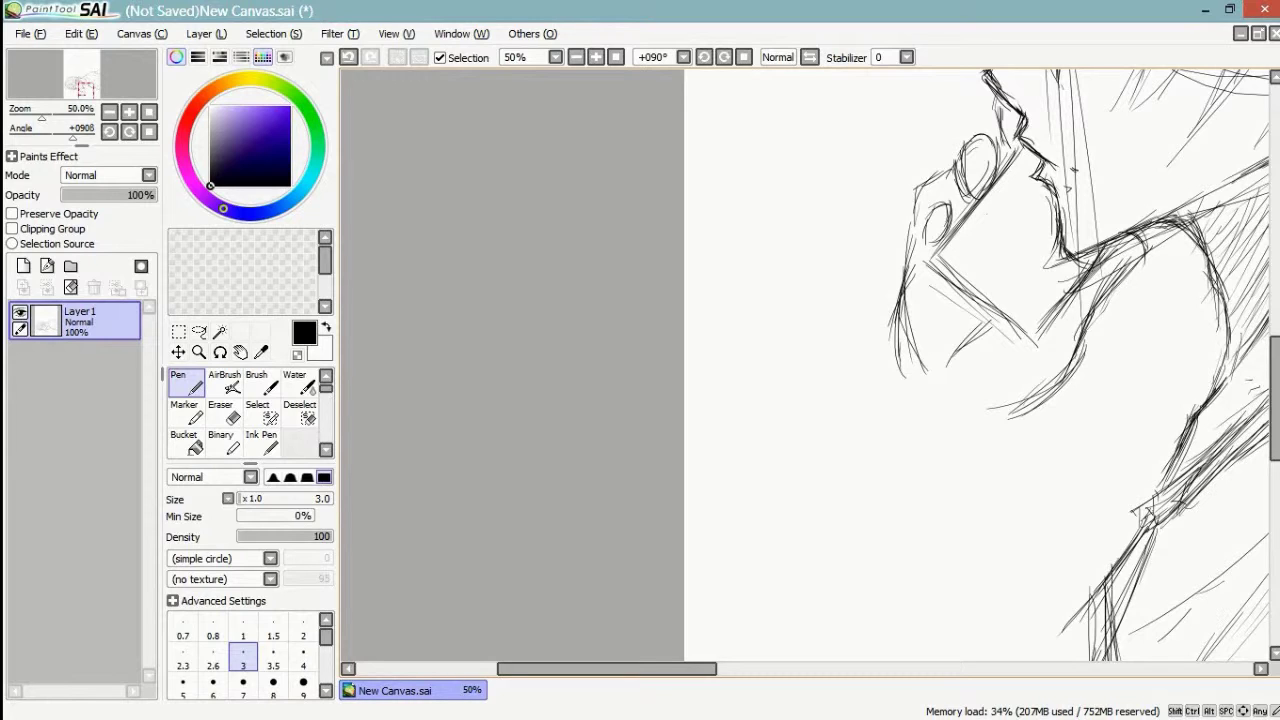
pyautogui.moveTo(900, 334); pyautogui.dragTo(919, 422)
pyautogui.moveTo(921, 410); pyautogui.dragTo(914, 441)
pyautogui.moveTo(925, 397); pyautogui.dragTo(921, 418)
pyautogui.moveTo(924, 398); pyautogui.dragTo(898, 466)
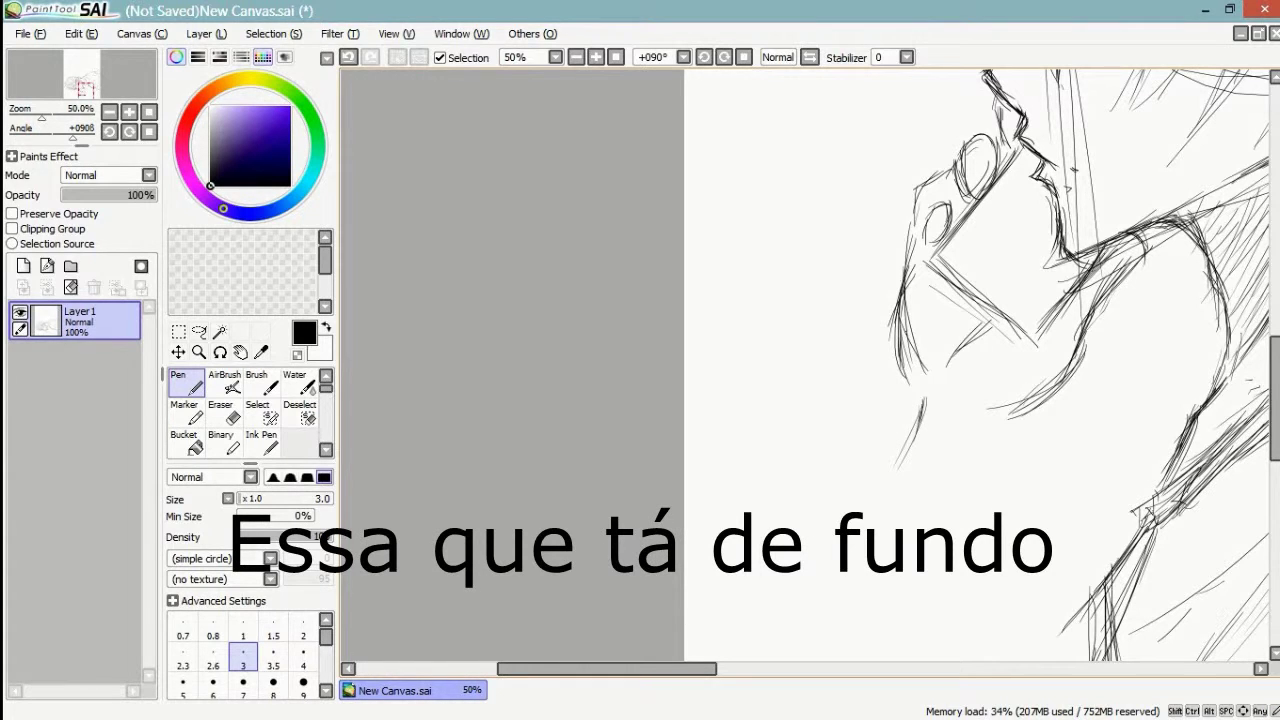
# - Draw the outer forearm contour slanting down from the wrist with parallel strokes, plus a small crease inside it
pyautogui.press('space')
pyautogui.moveTo(960, 420)
pyautogui.mouseDown()
pyautogui.moveTo(1032, 283)
pyautogui.moveTo(776, 403)
pyautogui.mouseUp()
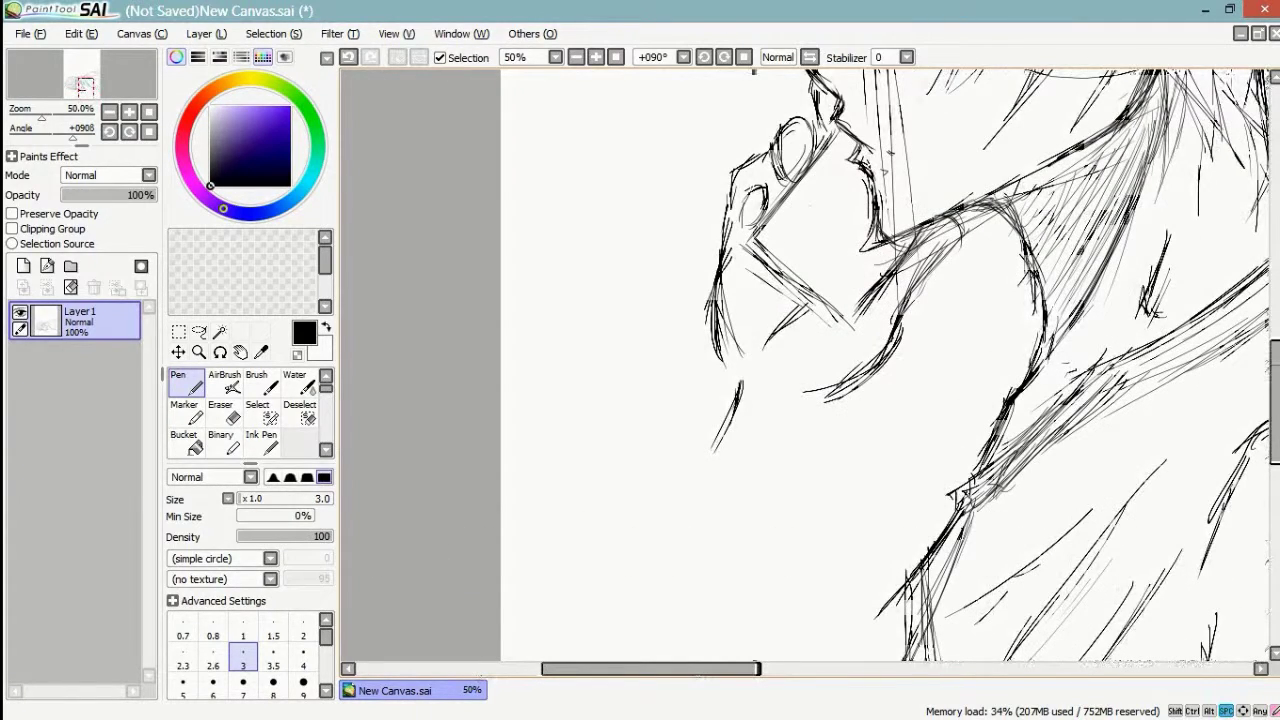
pyautogui.moveTo(776, 403); pyautogui.dragTo(806, 299)
pyautogui.moveTo(745, 254); pyautogui.dragTo(706, 400)
pyautogui.moveTo(740, 260); pyautogui.dragTo(687, 435)
pyautogui.moveTo(746, 254); pyautogui.dragTo(696, 426)
pyautogui.moveTo(784, 302); pyautogui.dragTo(774, 328)
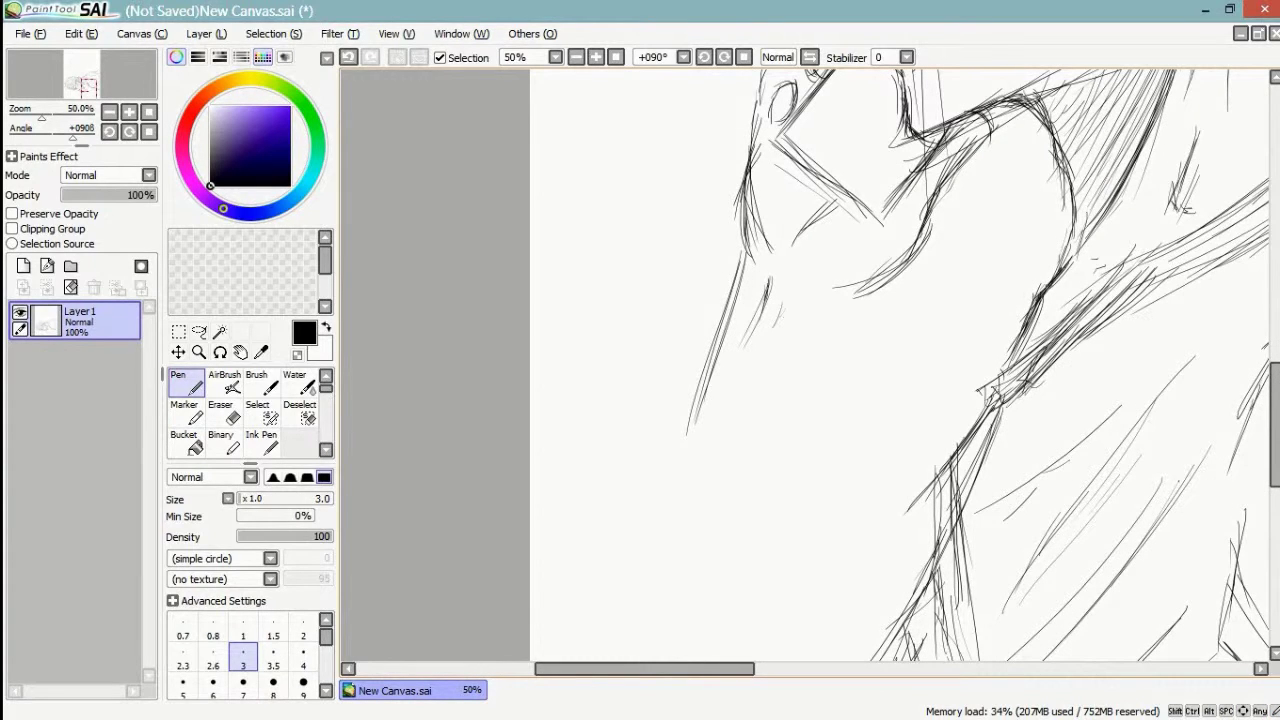
# - Try an inner forearm contour running down from the heel of the hand
pyautogui.moveTo(862, 282); pyautogui.dragTo(811, 490)
pyautogui.moveTo(835, 330); pyautogui.dragTo(815, 515)
pyautogui.moveTo(831, 361)
pyautogui.mouseDown()
pyautogui.moveTo(815, 491)
pyautogui.moveTo(821, 403)
pyautogui.mouseUp()
# - Thicken the outer forearm contour and continue it further down with long slanted strokes
pyautogui.press('space')
pyautogui.moveTo(700, 240); pyautogui.dragTo(662, 400)
pyautogui.moveTo(700, 218); pyautogui.dragTo(638, 450)
pyautogui.moveTo(720, 202); pyautogui.dragTo(632, 524)
pyautogui.moveTo(698, 308); pyautogui.dragTo(634, 542)
# - Try extending the inner forearm contour toward the canvas's lower edge with slightly bulging strokes
pyautogui.press('space')
pyautogui.moveTo(818, 480); pyautogui.dragTo(840, 258)
pyautogui.moveTo(825, 177); pyautogui.dragTo(843, 272)
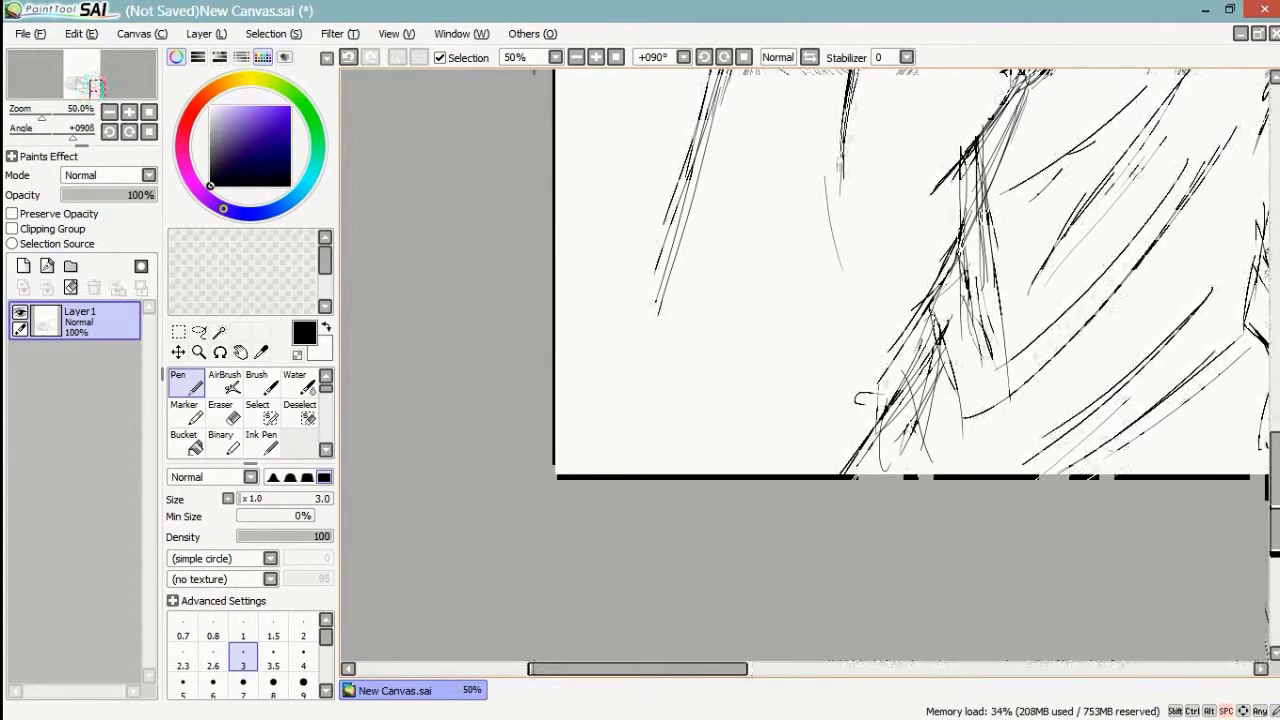
pyautogui.moveTo(842, 210); pyautogui.dragTo(849, 325)
pyautogui.moveTo(837, 120); pyautogui.dragTo(858, 383)
pyautogui.moveTo(846, 190); pyautogui.dragTo(851, 408)
pyautogui.moveTo(854, 234); pyautogui.dragTo(824, 448)
# - Extend the outer forearm contour to the canvas's lower edge with three steep strokes
pyautogui.moveTo(672, 218); pyautogui.dragTo(628, 388)
pyautogui.moveTo(674, 240); pyautogui.dragTo(624, 410)
pyautogui.moveTo(668, 264)
pyautogui.mouseDown()
pyautogui.moveTo(634, 364)
pyautogui.moveTo(632, 442)
pyautogui.mouseUp()
pyautogui.moveTo(900, 300); pyautogui.dragTo(883, 490)
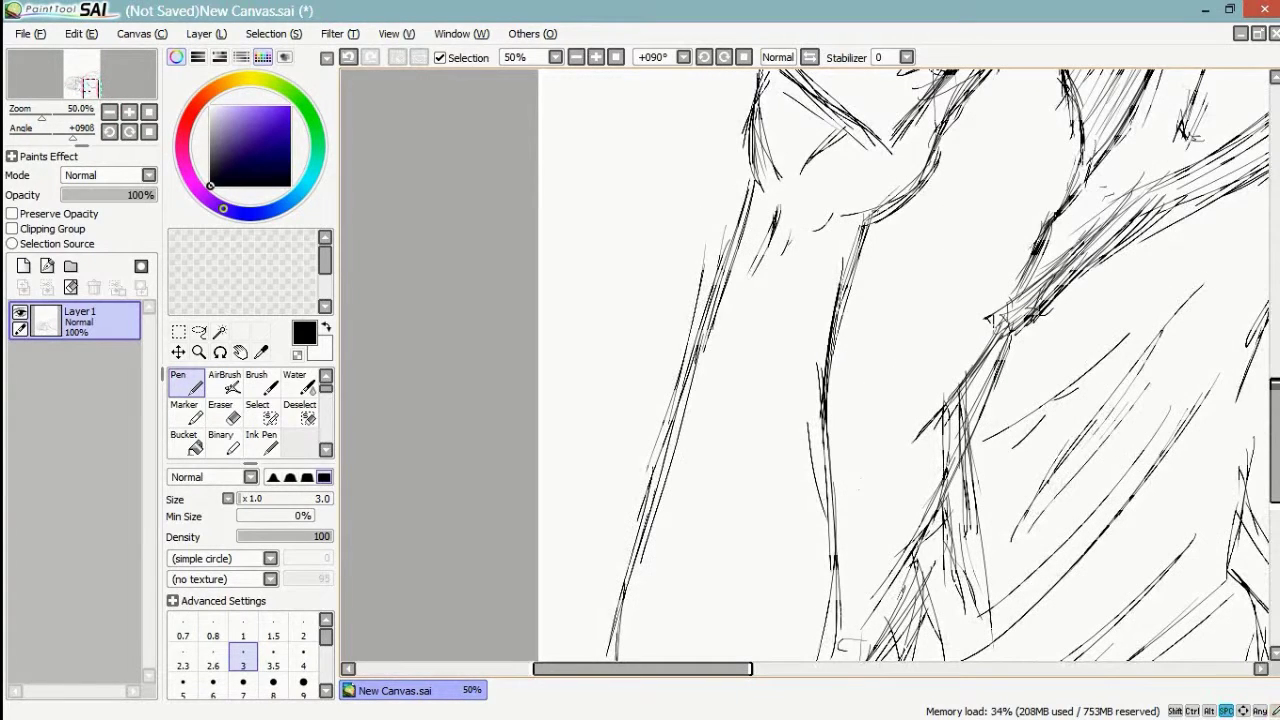
# - Erase the inner forearm contour below the heel of the hand
pyautogui.scroll(-3, 805, 365)
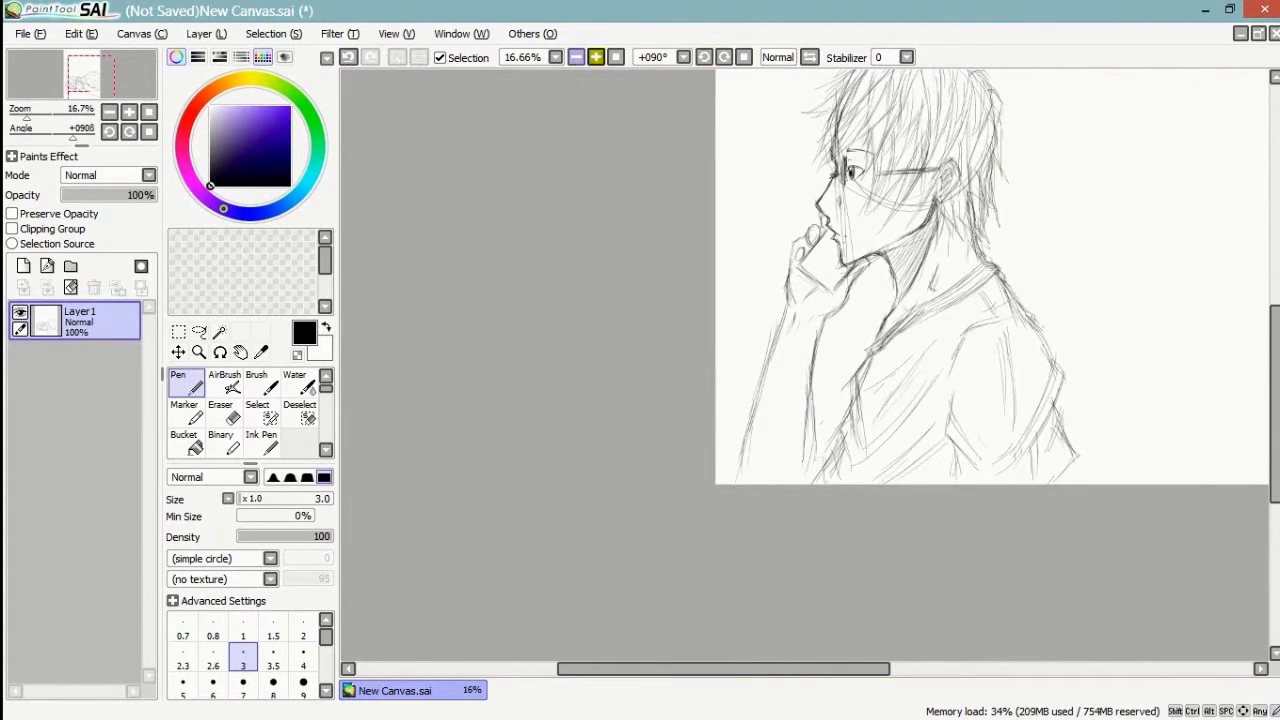
pyautogui.click(596, 57)
pyautogui.click(596, 57)
pyautogui.click(222, 412)
pyautogui.moveTo(822, 333)
pyautogui.mouseDown()
pyautogui.moveTo(824, 375)
pyautogui.moveTo(840, 367)
pyautogui.moveTo(809, 478)
pyautogui.moveTo(835, 380)
pyautogui.moveTo(809, 373)
pyautogui.moveTo(799, 398)
pyautogui.moveTo(811, 183)
pyautogui.moveTo(869, 176)
pyautogui.moveTo(798, 342)
pyautogui.mouseUp()
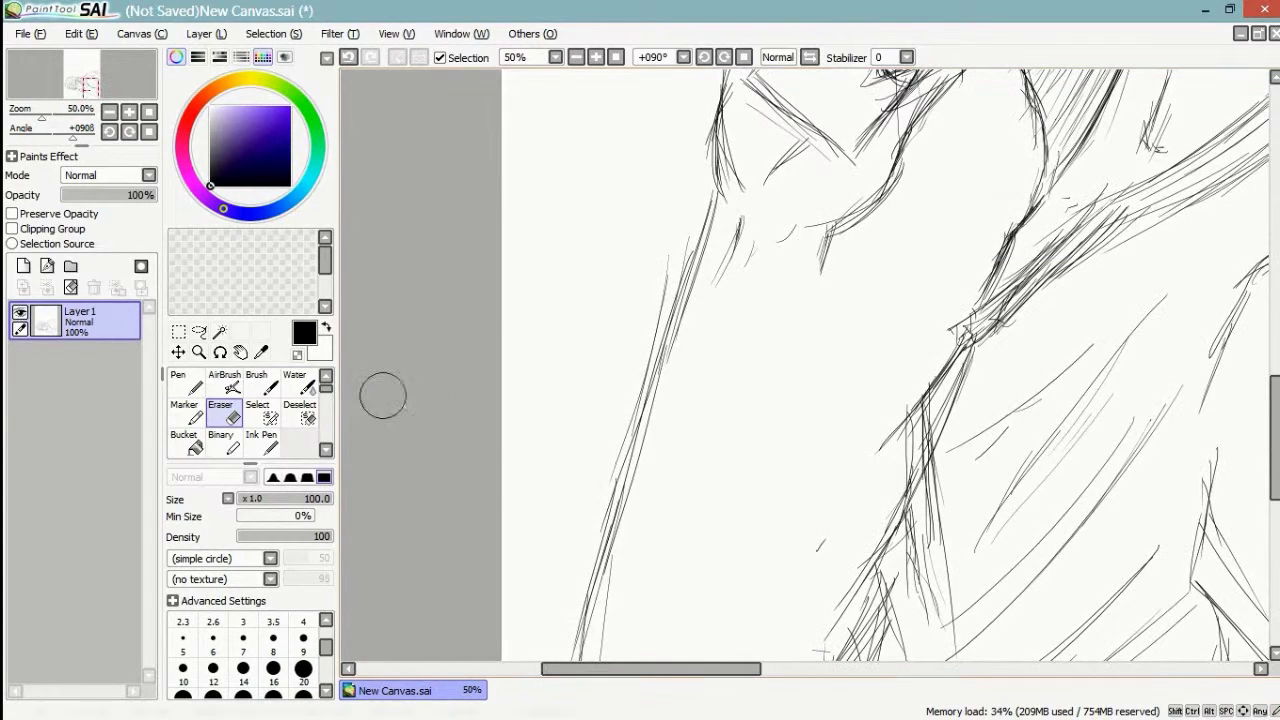
# - Redraw the upper inner forearm contour with the Pen as straighter strokes slanting down from the heel of the hand
pyautogui.click(185, 382)
pyautogui.moveTo(827, 239); pyautogui.dragTo(797, 355)
pyautogui.moveTo(821, 273); pyautogui.dragTo(787, 383)
pyautogui.moveTo(831, 232); pyautogui.dragTo(778, 426)
pyautogui.moveTo(820, 273)
pyautogui.mouseDown()
pyautogui.moveTo(793, 383)
pyautogui.moveTo(841, 273)
pyautogui.moveTo(788, 398)
pyautogui.mouseUp()
pyautogui.moveTo(820, 244); pyautogui.dragTo(786, 438)
# - Continue the inner forearm contour downward with steeper overlapping strokes, keeping it roughly parallel to the outer contour
pyautogui.moveTo(796, 298); pyautogui.dragTo(774, 440)
pyautogui.moveTo(796, 336); pyautogui.dragTo(781, 430)
pyautogui.moveTo(788, 362); pyautogui.dragTo(780, 496)
pyautogui.moveTo(784, 418); pyautogui.dragTo(776, 510)
pyautogui.moveTo(790, 368); pyautogui.dragTo(774, 556)
# - Thicken the lower part of the outer forearm contour with repeated slanted strokes near the canvas's lower edge
pyautogui.moveTo(622, 436); pyautogui.dragTo(596, 544)
pyautogui.moveTo(628, 412); pyautogui.dragTo(592, 544)
pyautogui.moveTo(644, 378); pyautogui.dragTo(588, 584)
pyautogui.moveTo(630, 404); pyautogui.dragTo(592, 592)
pyautogui.moveTo(620, 462); pyautogui.dragTo(596, 562)
pyautogui.moveTo(606, 528); pyautogui.dragTo(600, 584)
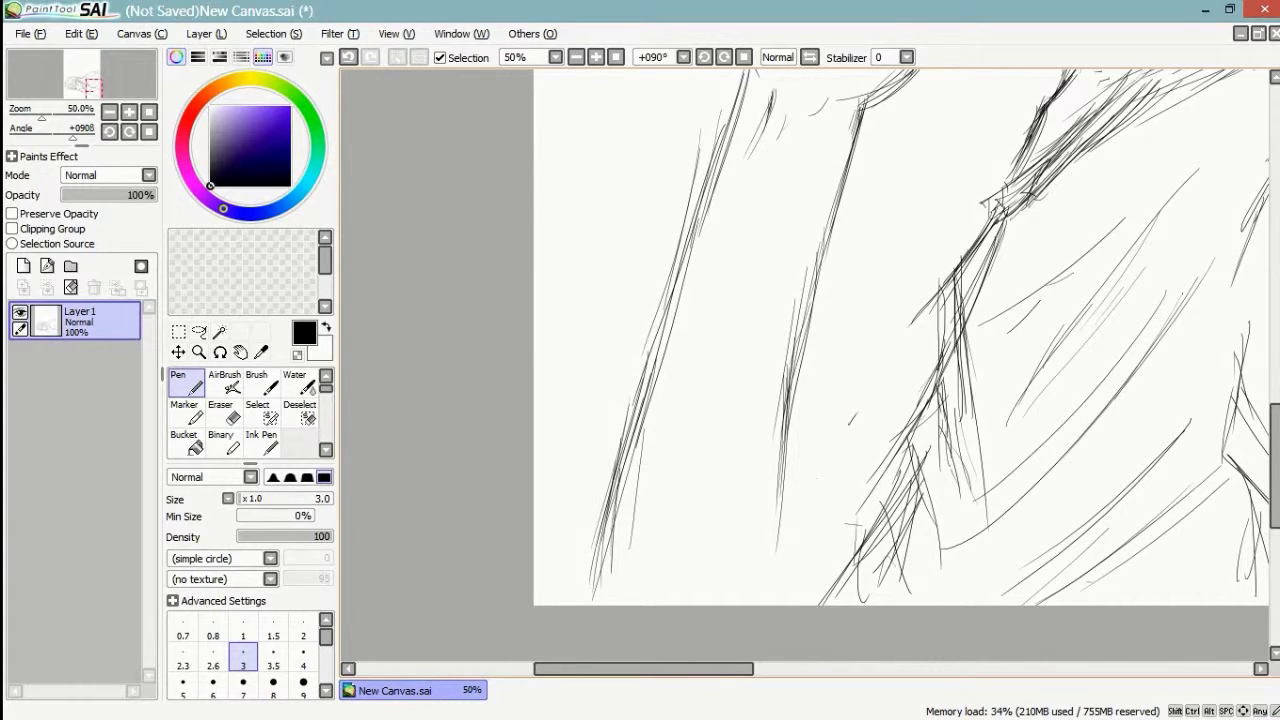
# - Thicken the inner forearm contour with overlapping slanted Pen strokes from the heel of the hand down toward the lower canvas edge
pyautogui.moveTo(814, 320); pyautogui.dragTo(790, 384)
pyautogui.moveTo(812, 288); pyautogui.dragTo(806, 312)
pyautogui.moveTo(856, 128); pyautogui.dragTo(806, 300)
pyautogui.moveTo(860, 112); pyautogui.dragTo(810, 286)
pyautogui.moveTo(848, 144); pyautogui.dragTo(814, 284)
pyautogui.moveTo(806, 384); pyautogui.dragTo(788, 480)
pyautogui.moveTo(794, 448); pyautogui.dragTo(786, 488)
pyautogui.moveTo(794, 398); pyautogui.dragTo(786, 524)
pyautogui.moveTo(784, 392); pyautogui.dragTo(776, 568)
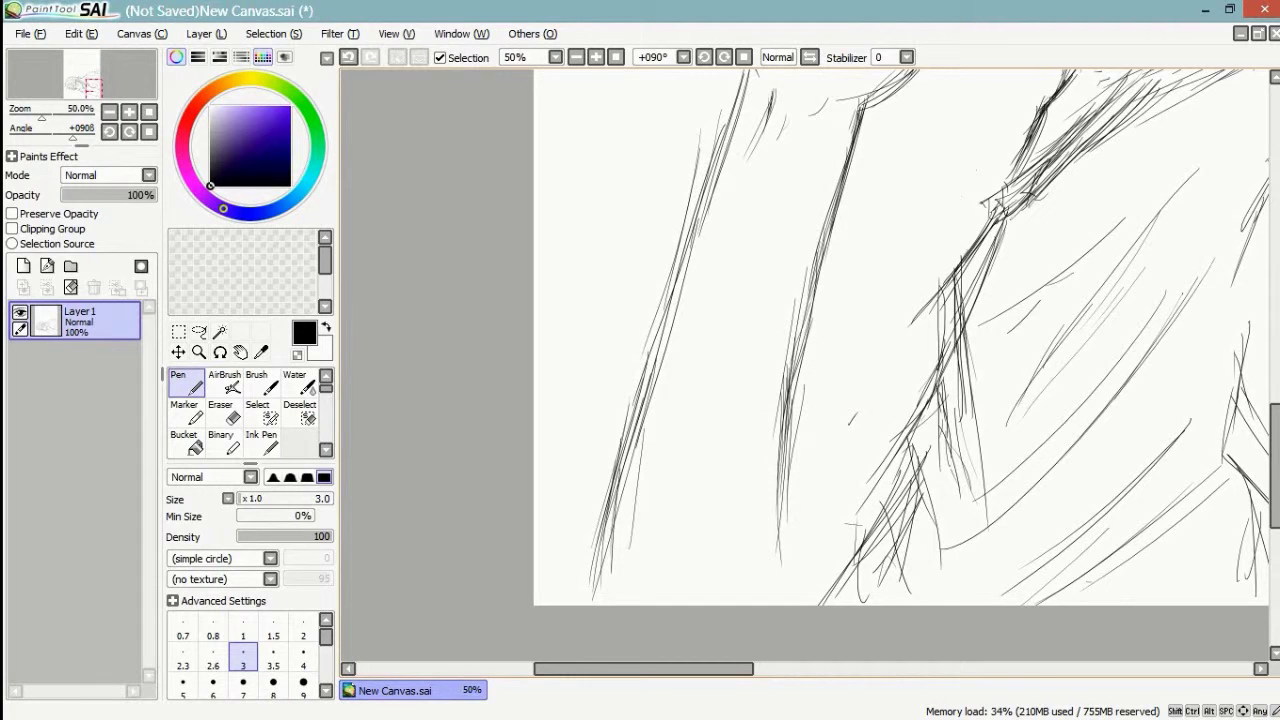
# - Sketch the shirt's front edge slanting down toward the inner forearm contour, with short crossing fold strokes where they meet
pyautogui.moveTo(880, 300); pyautogui.dragTo(855, 493)
pyautogui.moveTo(966, 386); pyautogui.dragTo(946, 414)
pyautogui.moveTo(986, 366); pyautogui.dragTo(884, 504)
pyautogui.moveTo(970, 380)
pyautogui.mouseDown()
pyautogui.moveTo(814, 570)
pyautogui.moveTo(907, 405)
pyautogui.moveTo(886, 474)
pyautogui.mouseUp()
pyautogui.moveTo(888, 422)
pyautogui.mouseDown()
pyautogui.moveTo(888, 500)
pyautogui.moveTo(865, 497)
pyautogui.moveTo(876, 574)
pyautogui.mouseUp()
pyautogui.moveTo(866, 470); pyautogui.dragTo(878, 562)
pyautogui.moveTo(870, 498); pyautogui.dragTo(886, 592)
pyautogui.moveTo(880, 570); pyautogui.dragTo(965, 448)
pyautogui.moveTo(954, 370); pyautogui.dragTo(914, 418)
pyautogui.moveTo(906, 356); pyautogui.dragTo(918, 511)
pyautogui.moveTo(938, 374); pyautogui.dragTo(905, 420)
pyautogui.moveTo(940, 370); pyautogui.dragTo(910, 396)
pyautogui.moveTo(957, 306)
pyautogui.mouseDown()
pyautogui.moveTo(930, 514)
pyautogui.moveTo(987, 303)
pyautogui.mouseUp()
pyautogui.moveTo(783, 453); pyautogui.dragTo(770, 537)
pyautogui.moveTo(775, 502); pyautogui.dragTo(780, 538)
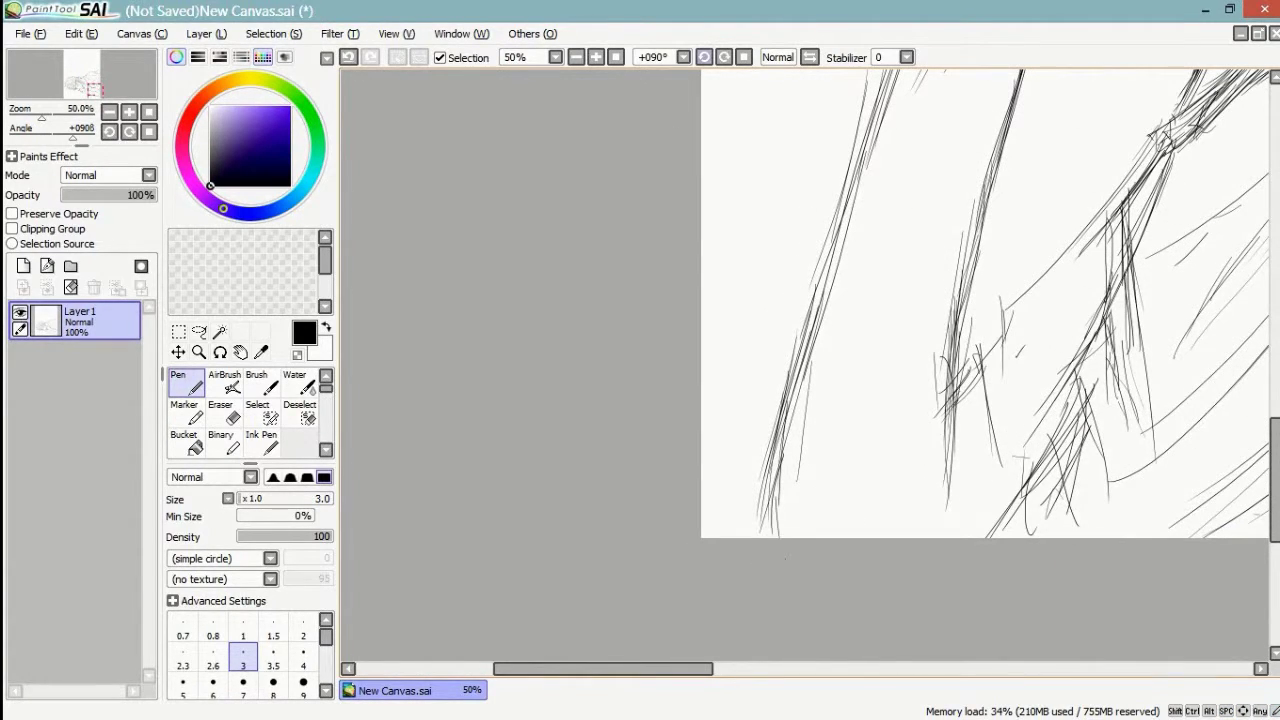
# - Reinforce the shirt's front edge between the collar and forearm with overlapping diagonal strokes and add steep folds hanging below it
pyautogui.scroll(-3, 874, 413)
pyautogui.moveTo(874, 413); pyautogui.dragTo(832, 487)
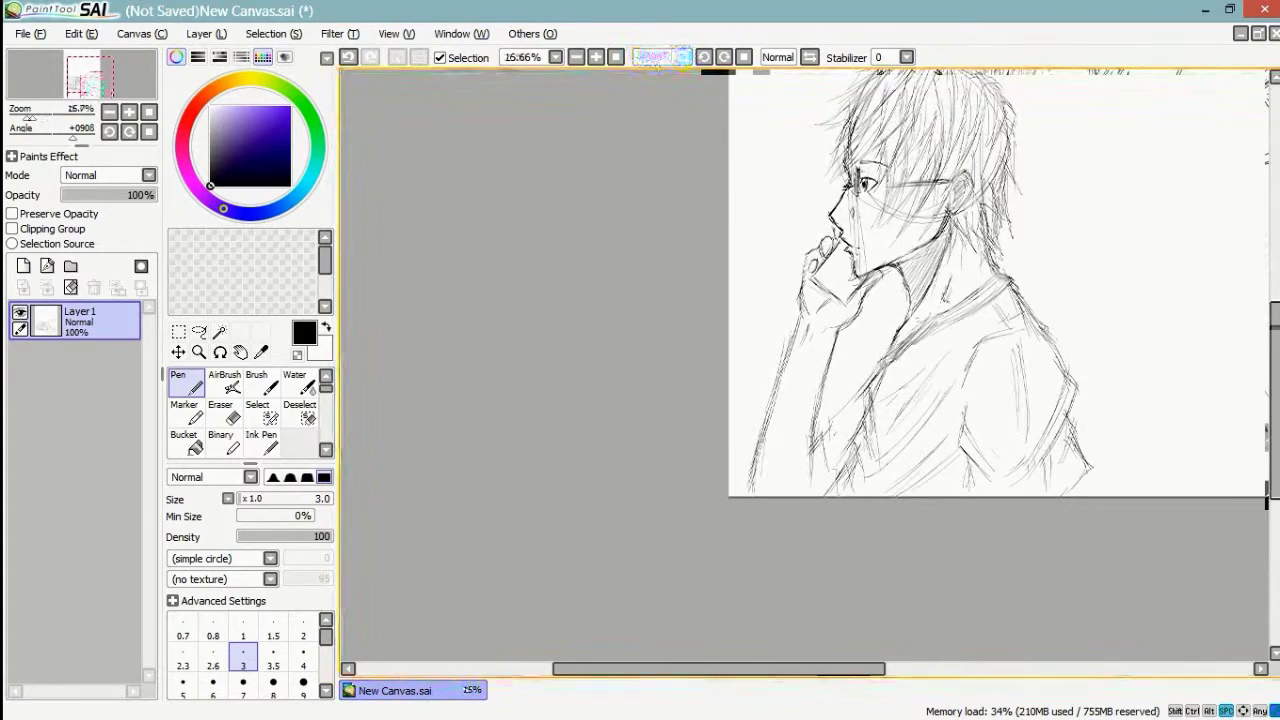
pyautogui.scroll(2, 900, 360)
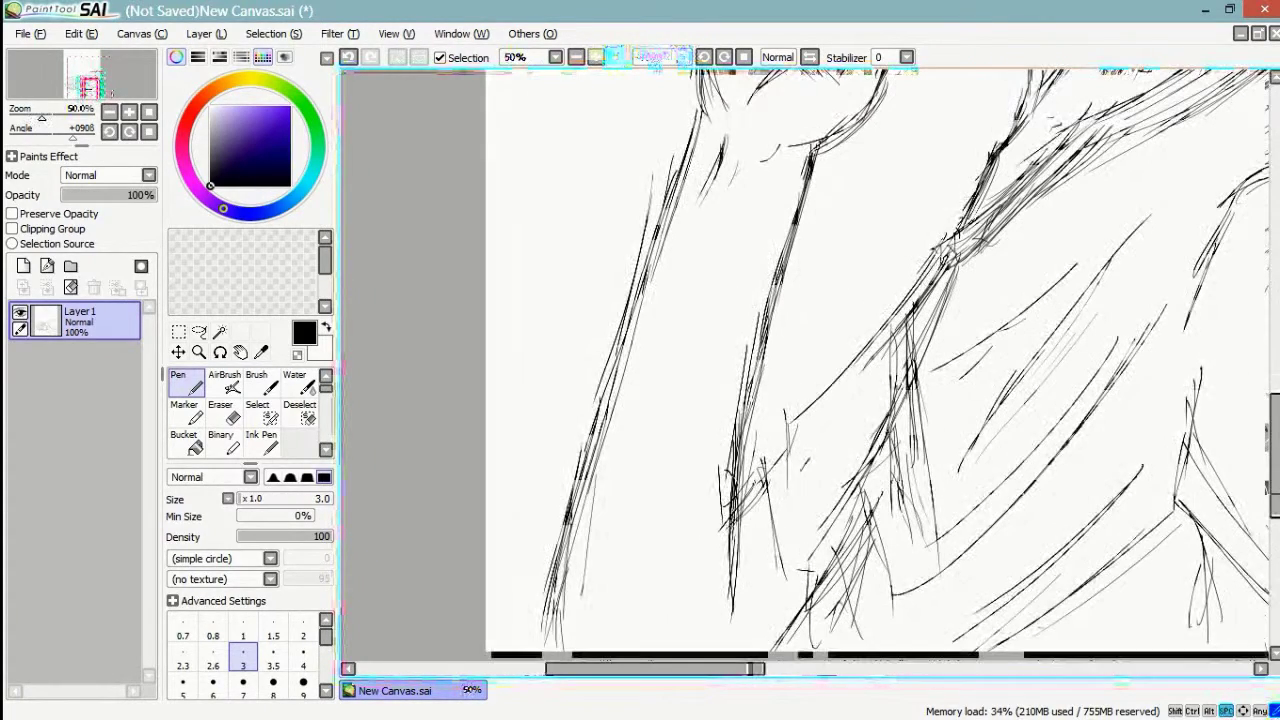
pyautogui.moveTo(927, 250); pyautogui.dragTo(811, 415)
pyautogui.moveTo(901, 293); pyautogui.dragTo(795, 427)
pyautogui.moveTo(797, 421); pyautogui.dragTo(796, 479)
pyautogui.moveTo(798, 395); pyautogui.dragTo(821, 543)
pyautogui.moveTo(787, 427)
pyautogui.mouseDown()
pyautogui.moveTo(769, 471)
pyautogui.moveTo(786, 556)
pyautogui.mouseUp()
pyautogui.moveTo(772, 458); pyautogui.dragTo(812, 610)
pyautogui.moveTo(848, 370); pyautogui.dragTo(843, 397)
pyautogui.moveTo(878, 332)
pyautogui.mouseDown()
pyautogui.moveTo(836, 372)
pyautogui.moveTo(824, 366)
pyautogui.mouseUp()
pyautogui.moveTo(840, 372); pyautogui.dragTo(841, 508)
pyautogui.moveTo(850, 330); pyautogui.dragTo(765, 498)
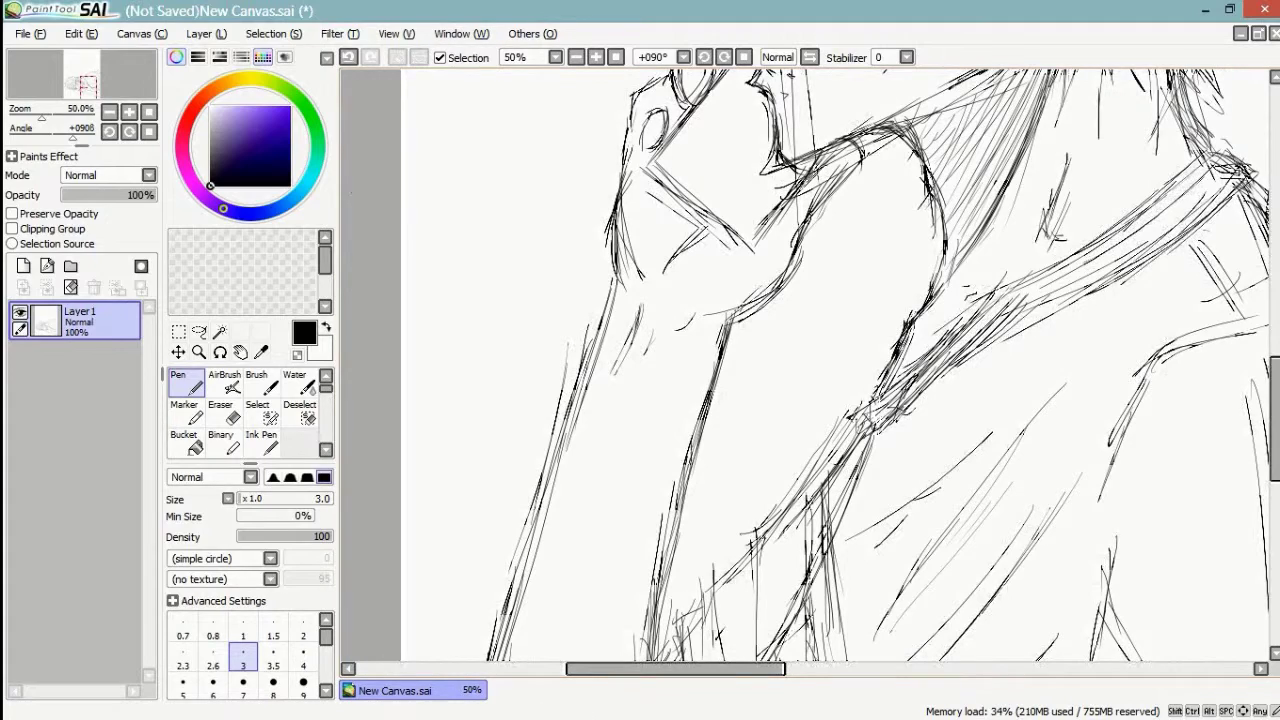
pyautogui.hotkey('ctrl', 'z')
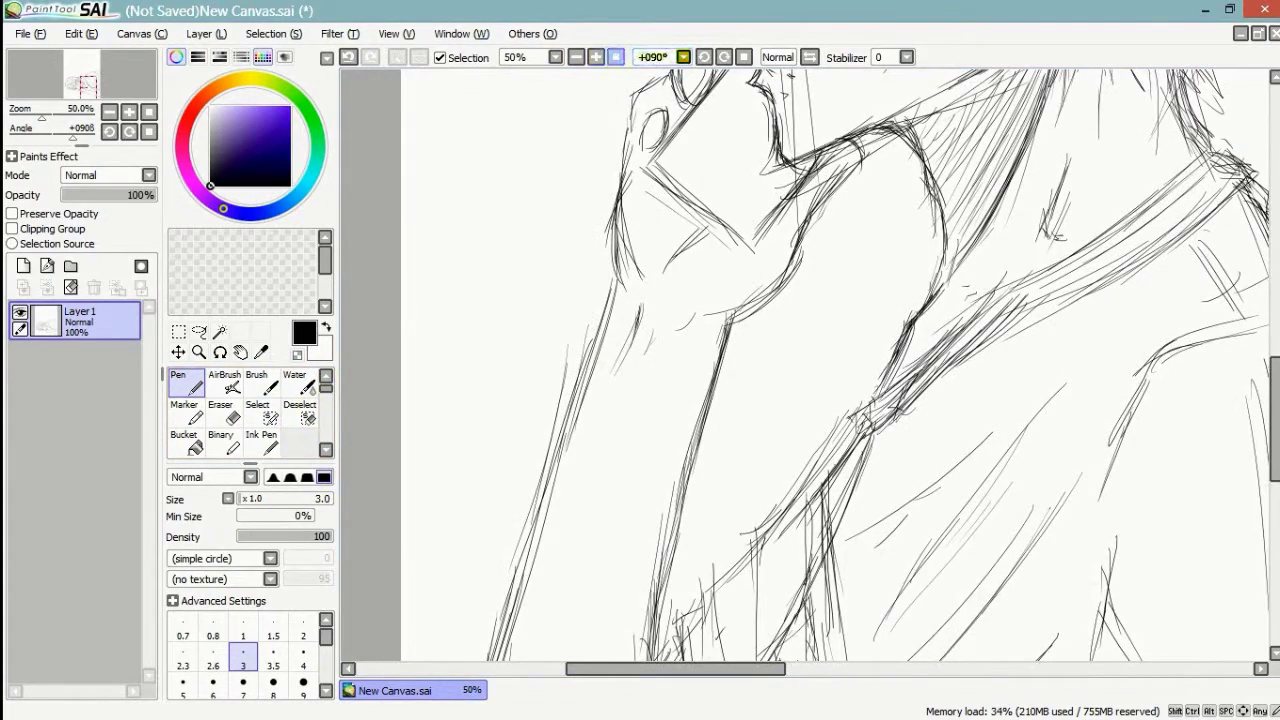
# - Sketch a row of three rectangular keys across the lower part of the handheld phone, with the canvas rotated to +056°
pyautogui.click(596, 57)
pyautogui.moveTo(790, 300); pyautogui.dragTo(833, 555)
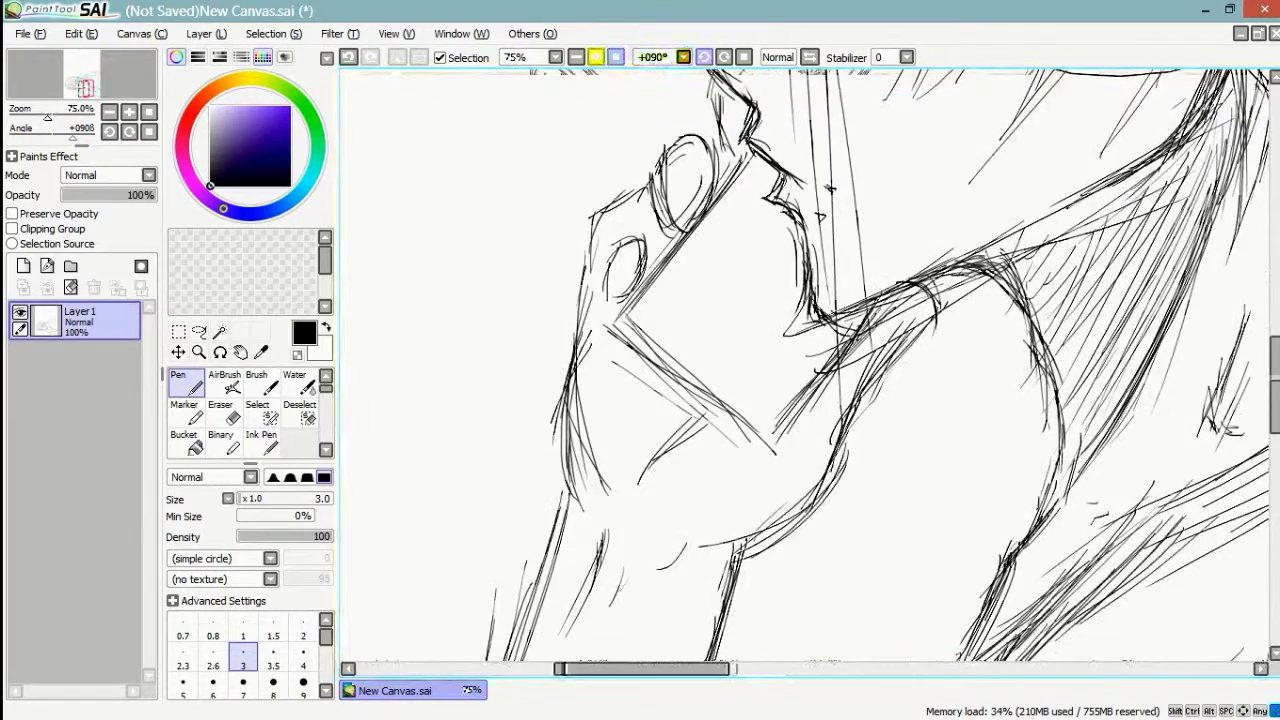
pyautogui.click(704, 57)
pyautogui.click(704, 57)
pyautogui.click(704, 57)
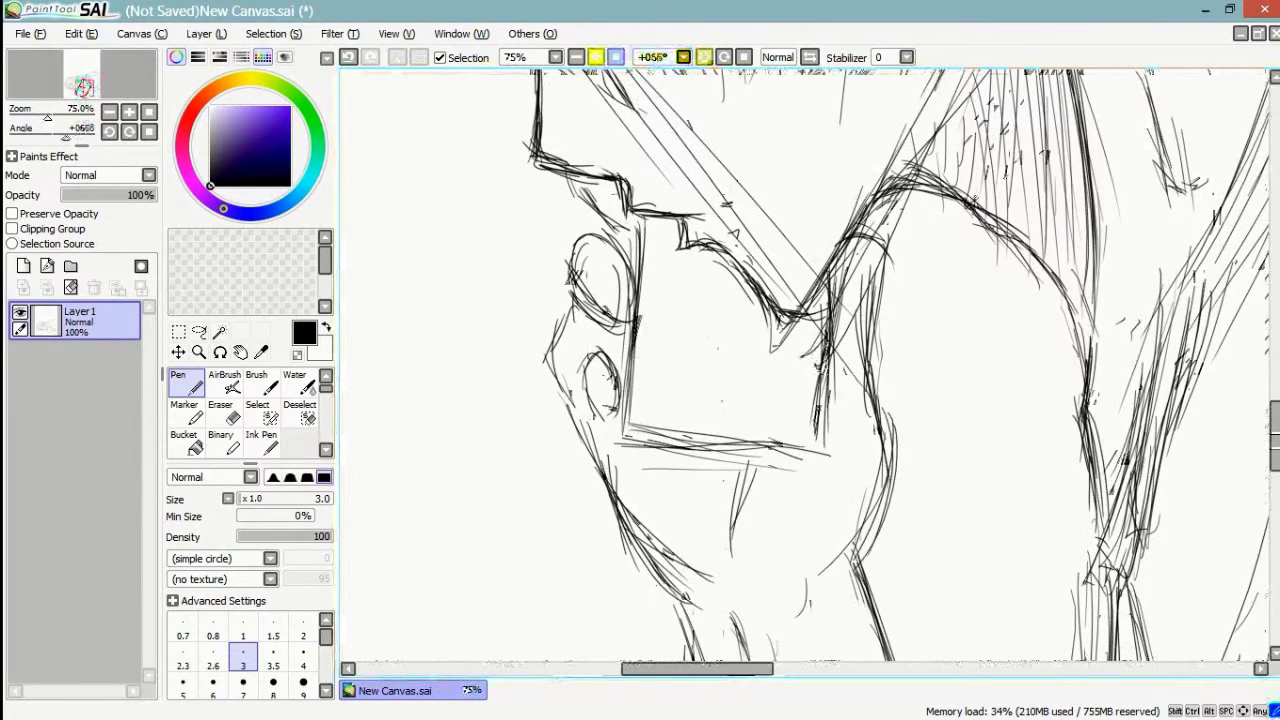
pyautogui.moveTo(697, 380)
pyautogui.mouseDown()
pyautogui.moveTo(752, 374)
pyautogui.moveTo(750, 403)
pyautogui.moveTo(744, 368)
pyautogui.moveTo(760, 367)
pyautogui.mouseUp()
pyautogui.moveTo(756, 368)
pyautogui.mouseDown()
pyautogui.moveTo(757, 400)
pyautogui.moveTo(769, 402)
pyautogui.mouseUp()
pyautogui.moveTo(765, 380); pyautogui.dragTo(814, 368)
pyautogui.moveTo(806, 368); pyautogui.dragTo(806, 408)
pyautogui.moveTo(769, 385)
pyautogui.mouseDown()
pyautogui.moveTo(766, 408)
pyautogui.moveTo(808, 400)
pyautogui.mouseUp()
pyautogui.moveTo(808, 374); pyautogui.dragTo(806, 408)
pyautogui.moveTo(762, 373)
pyautogui.mouseDown()
pyautogui.moveTo(804, 370)
pyautogui.moveTo(764, 404)
pyautogui.moveTo(810, 404)
pyautogui.mouseUp()
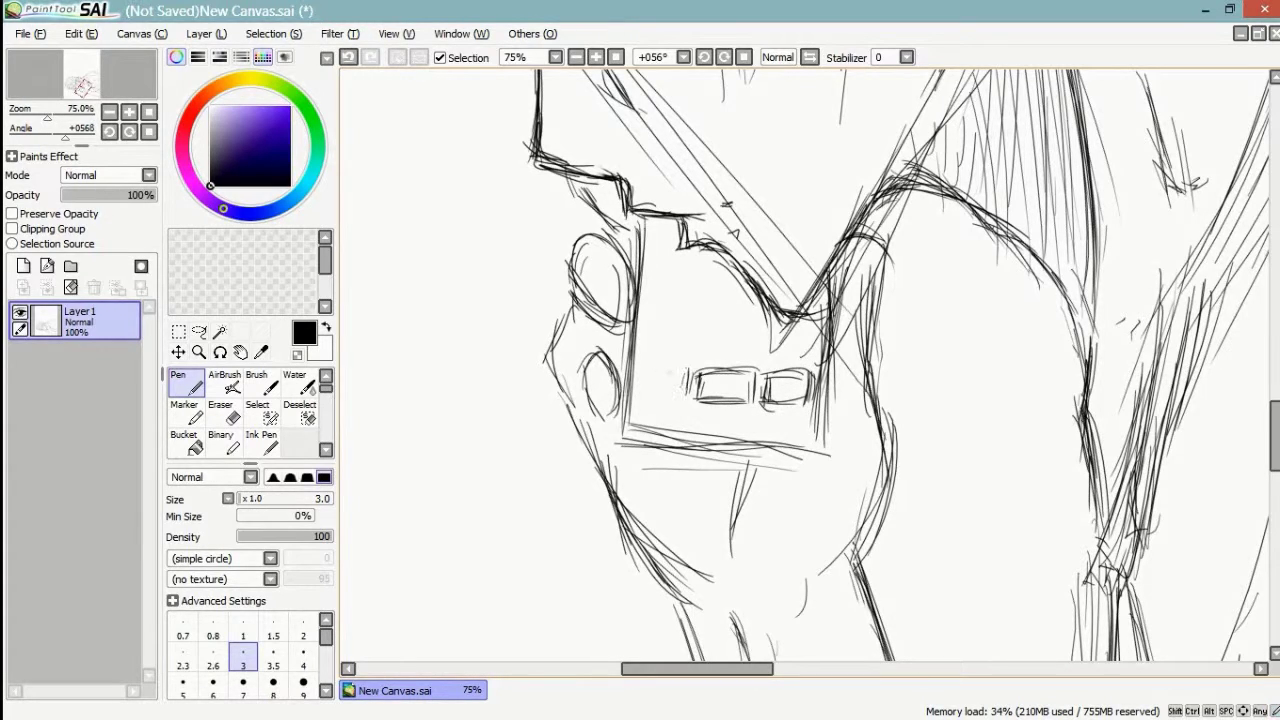
pyautogui.moveTo(688, 372)
pyautogui.mouseDown()
pyautogui.moveTo(643, 374)
pyautogui.moveTo(684, 369)
pyautogui.mouseUp()
pyautogui.moveTo(645, 369)
pyautogui.mouseDown()
pyautogui.moveTo(643, 398)
pyautogui.moveTo(680, 396)
pyautogui.mouseUp()
pyautogui.moveTo(688, 366)
pyautogui.mouseDown()
pyautogui.moveTo(682, 398)
pyautogui.moveTo(657, 372)
pyautogui.mouseUp()
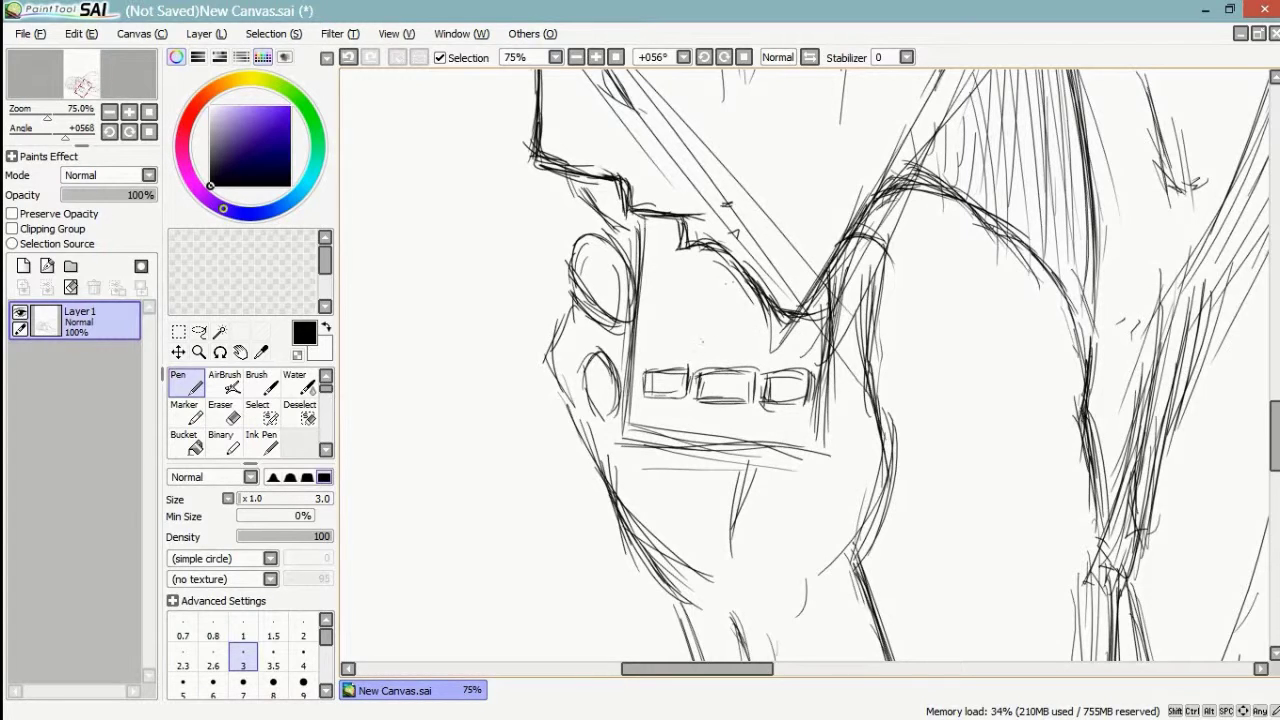
# - Sketch the middle key of a second row directly above the phone's first key row
pyautogui.moveTo(706, 324)
pyautogui.mouseDown()
pyautogui.moveTo(699, 352)
pyautogui.moveTo(718, 326)
pyautogui.moveTo(756, 322)
pyautogui.moveTo(760, 350)
pyautogui.moveTo(733, 351)
pyautogui.moveTo(756, 348)
pyautogui.mouseUp()
pyautogui.moveTo(710, 322)
pyautogui.mouseDown()
pyautogui.moveTo(752, 319)
pyautogui.moveTo(734, 320)
pyautogui.mouseUp()
pyautogui.moveTo(697, 323); pyautogui.dragTo(697, 352)
pyautogui.moveTo(697, 328); pyautogui.dragTo(755, 316)
pyautogui.moveTo(760, 318); pyautogui.dragTo(757, 352)
pyautogui.moveTo(703, 316); pyautogui.dragTo(701, 350)
pyautogui.moveTo(696, 327); pyautogui.dragTo(760, 326)
# - Outline the second row's left key beside the phone edge held by the fingers
pyautogui.moveTo(650, 321); pyautogui.dragTo(648, 348)
pyautogui.moveTo(646, 322); pyautogui.dragTo(644, 352)
pyautogui.moveTo(642, 324); pyautogui.dragTo(690, 320)
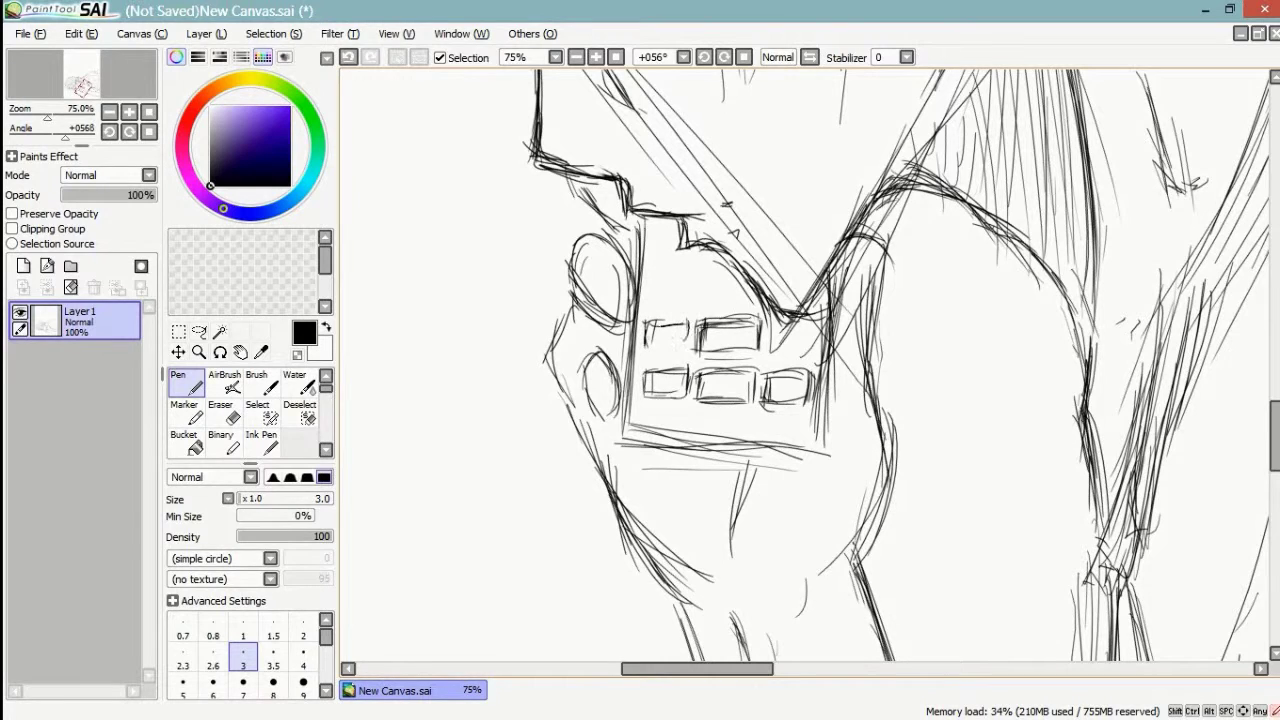
pyautogui.moveTo(648, 322); pyautogui.dragTo(650, 346)
pyautogui.moveTo(652, 342)
pyautogui.mouseDown()
pyautogui.moveTo(658, 360)
pyautogui.moveTo(676, 357)
pyautogui.mouseUp()
pyautogui.moveTo(680, 317); pyautogui.dragTo(686, 343)
pyautogui.moveTo(638, 352)
pyautogui.mouseDown()
pyautogui.moveTo(678, 338)
pyautogui.moveTo(646, 348)
pyautogui.mouseUp()
pyautogui.moveTo(645, 318); pyautogui.dragTo(644, 350)
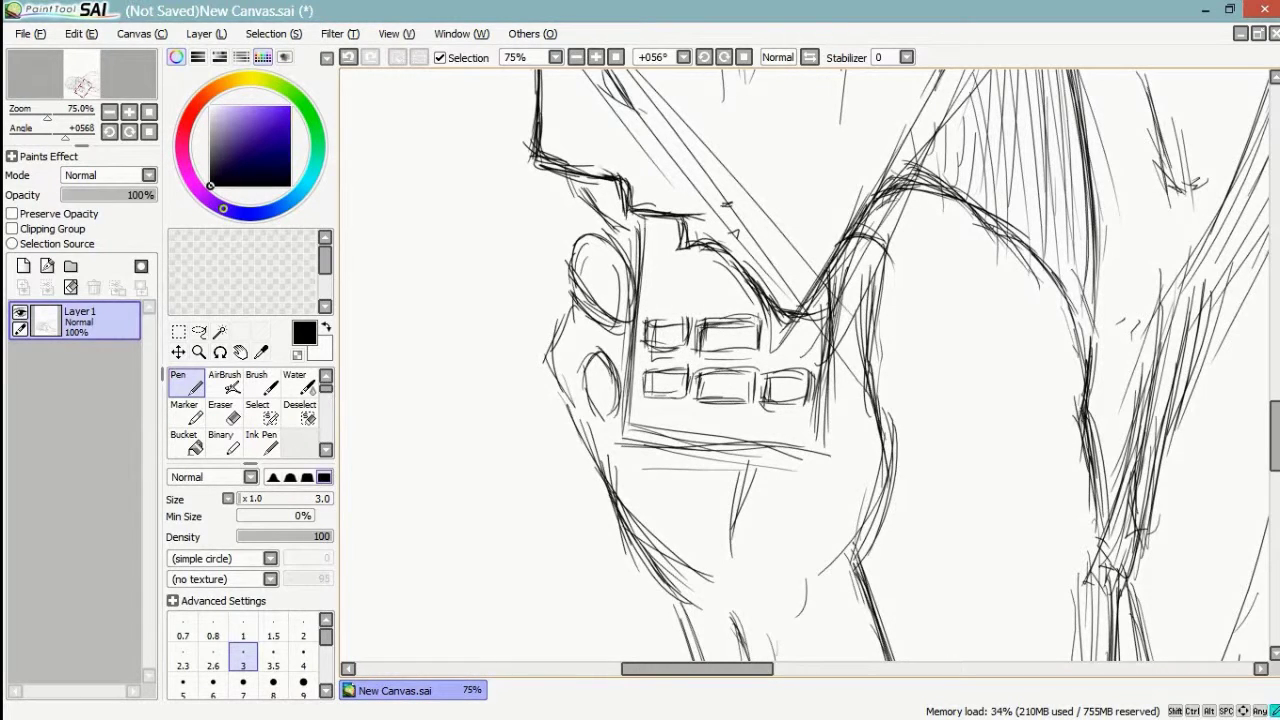
# - Outline the second row's right key just below the character's chin
pyautogui.moveTo(775, 320); pyautogui.dragTo(772, 349)
pyautogui.moveTo(765, 329); pyautogui.dragTo(797, 323)
pyautogui.moveTo(769, 327)
pyautogui.mouseDown()
pyautogui.moveTo(815, 317)
pyautogui.moveTo(811, 344)
pyautogui.mouseUp()
pyautogui.moveTo(810, 344)
pyautogui.mouseDown()
pyautogui.moveTo(778, 347)
pyautogui.moveTo(811, 346)
pyautogui.mouseUp()
pyautogui.moveTo(763, 349)
pyautogui.mouseDown()
pyautogui.moveTo(809, 348)
pyautogui.moveTo(768, 344)
pyautogui.mouseUp()
pyautogui.moveTo(773, 333)
pyautogui.mouseDown()
pyautogui.moveTo(818, 326)
pyautogui.moveTo(803, 321)
pyautogui.moveTo(814, 349)
pyautogui.mouseUp()
pyautogui.moveTo(815, 334); pyautogui.dragTo(811, 351)
pyautogui.moveTo(807, 349); pyautogui.dragTo(787, 349)
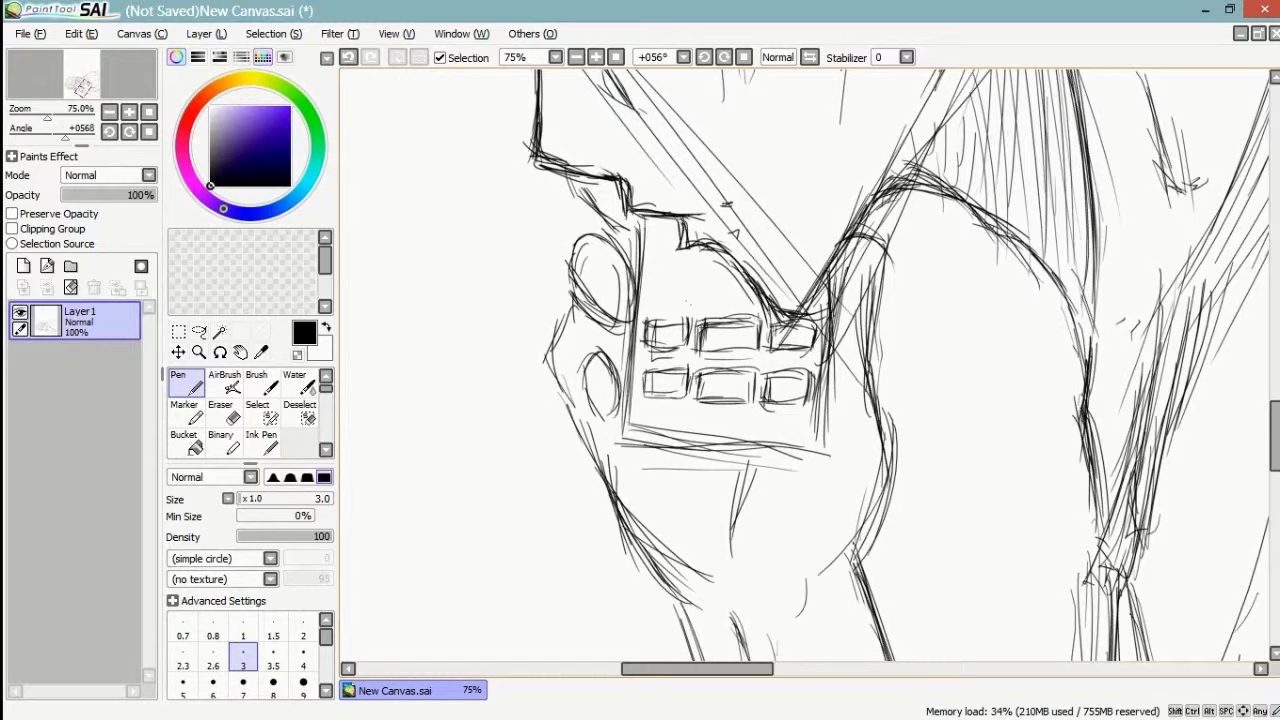
# - Add partial upper key rows under the jaw, a small arrow mark below the keypad, and inner border lines near the phone's lower corners
pyautogui.moveTo(656, 277)
pyautogui.mouseDown()
pyautogui.moveTo(652, 298)
pyautogui.moveTo(694, 288)
pyautogui.mouseUp()
pyautogui.moveTo(693, 275)
pyautogui.mouseDown()
pyautogui.moveTo(692, 301)
pyautogui.moveTo(654, 308)
pyautogui.moveTo(746, 276)
pyautogui.moveTo(752, 312)
pyautogui.moveTo(698, 311)
pyautogui.mouseUp()
pyautogui.moveTo(705, 303)
pyautogui.mouseDown()
pyautogui.moveTo(735, 307)
pyautogui.moveTo(692, 298)
pyautogui.moveTo(683, 276)
pyautogui.mouseUp()
pyautogui.moveTo(656, 235)
pyautogui.mouseDown()
pyautogui.moveTo(651, 265)
pyautogui.moveTo(713, 267)
pyautogui.mouseUp()
pyautogui.moveTo(766, 420); pyautogui.dragTo(780, 436)
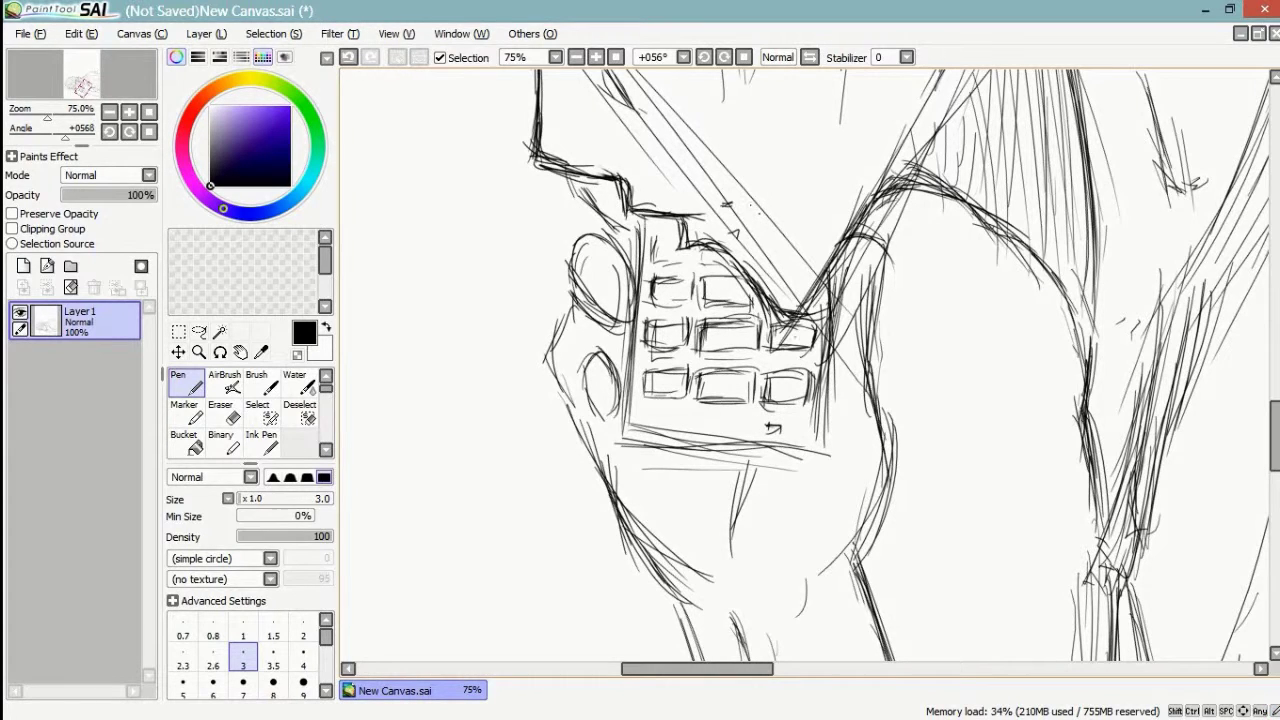
pyautogui.moveTo(810, 386)
pyautogui.mouseDown()
pyautogui.moveTo(815, 442)
pyautogui.moveTo(804, 446)
pyautogui.mouseUp()
pyautogui.moveTo(640, 386)
pyautogui.mouseDown()
pyautogui.moveTo(631, 416)
pyautogui.moveTo(645, 417)
pyautogui.mouseUp()
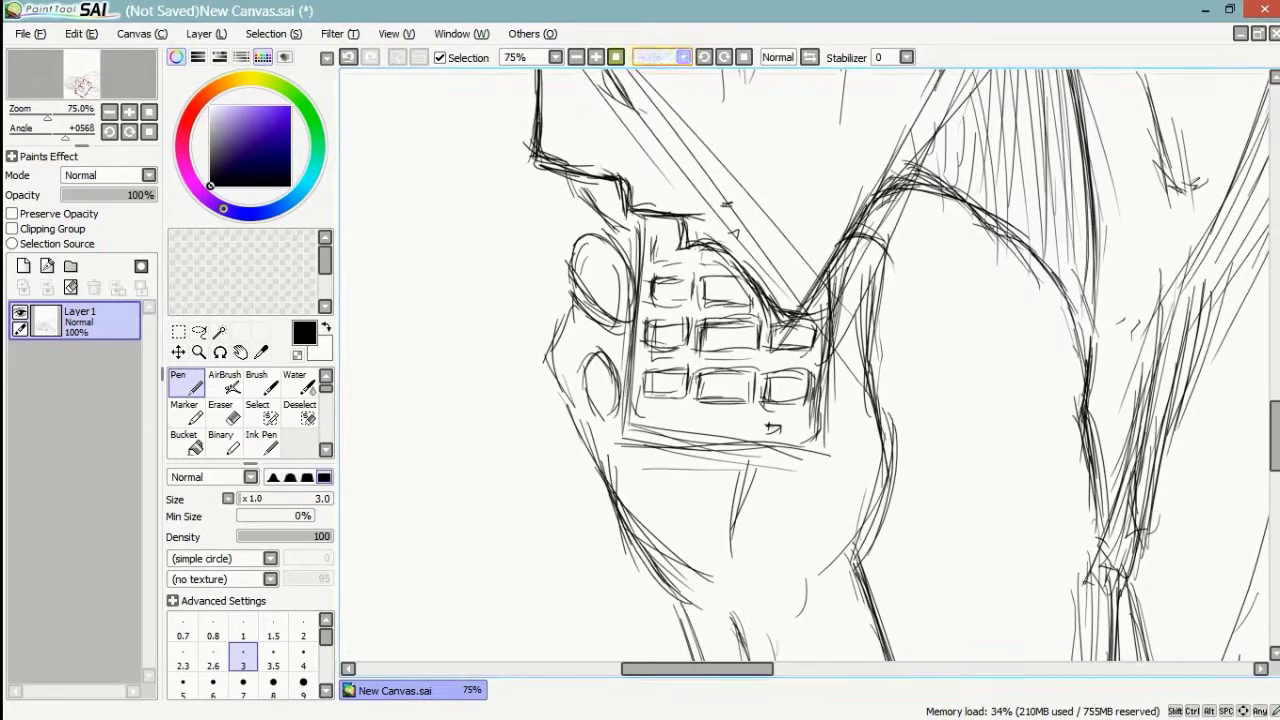
# - Return the canvas to +090° and draw a thin strap hanging from the phone's lowest corner across the palm
pyautogui.click(724, 57)
pyautogui.click(724, 57)
pyautogui.click(724, 57)
pyautogui.moveTo(800, 400); pyautogui.dragTo(788, 269)
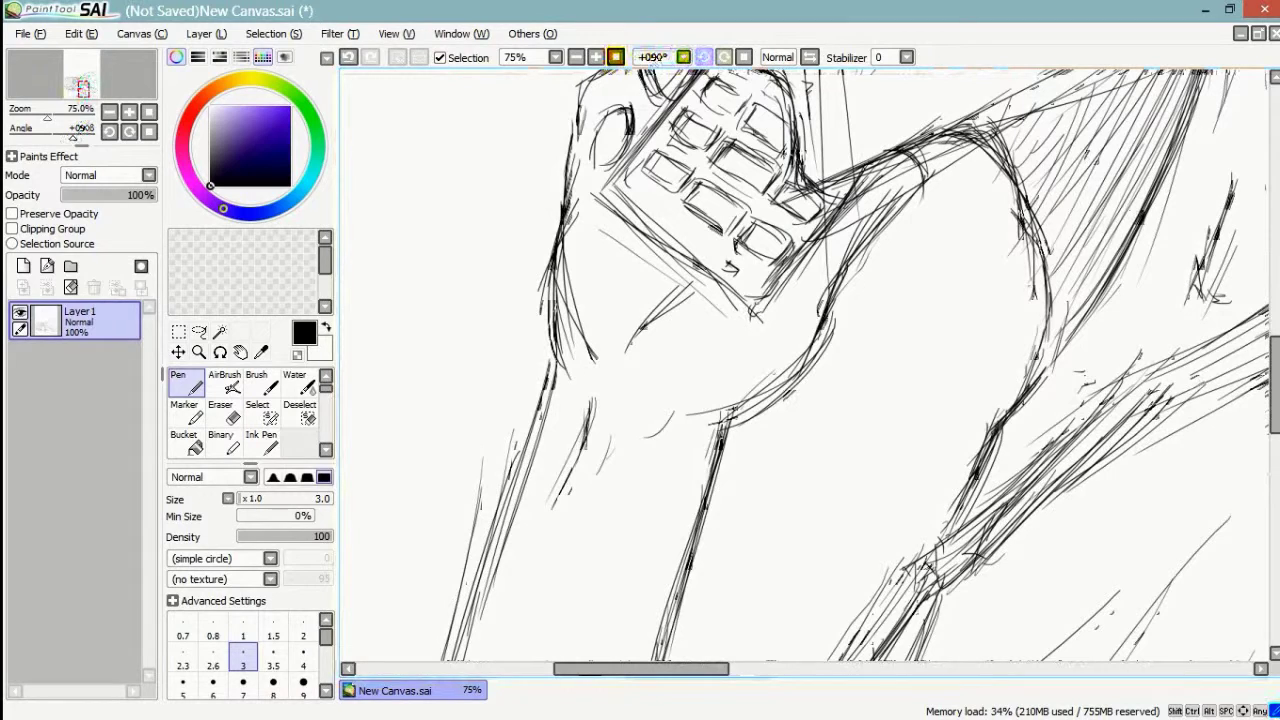
pyautogui.moveTo(753, 306)
pyautogui.mouseDown()
pyautogui.moveTo(760, 474)
pyautogui.moveTo(762, 391)
pyautogui.moveTo(765, 437)
pyautogui.mouseUp()
pyautogui.moveTo(756, 343); pyautogui.dragTo(761, 473)
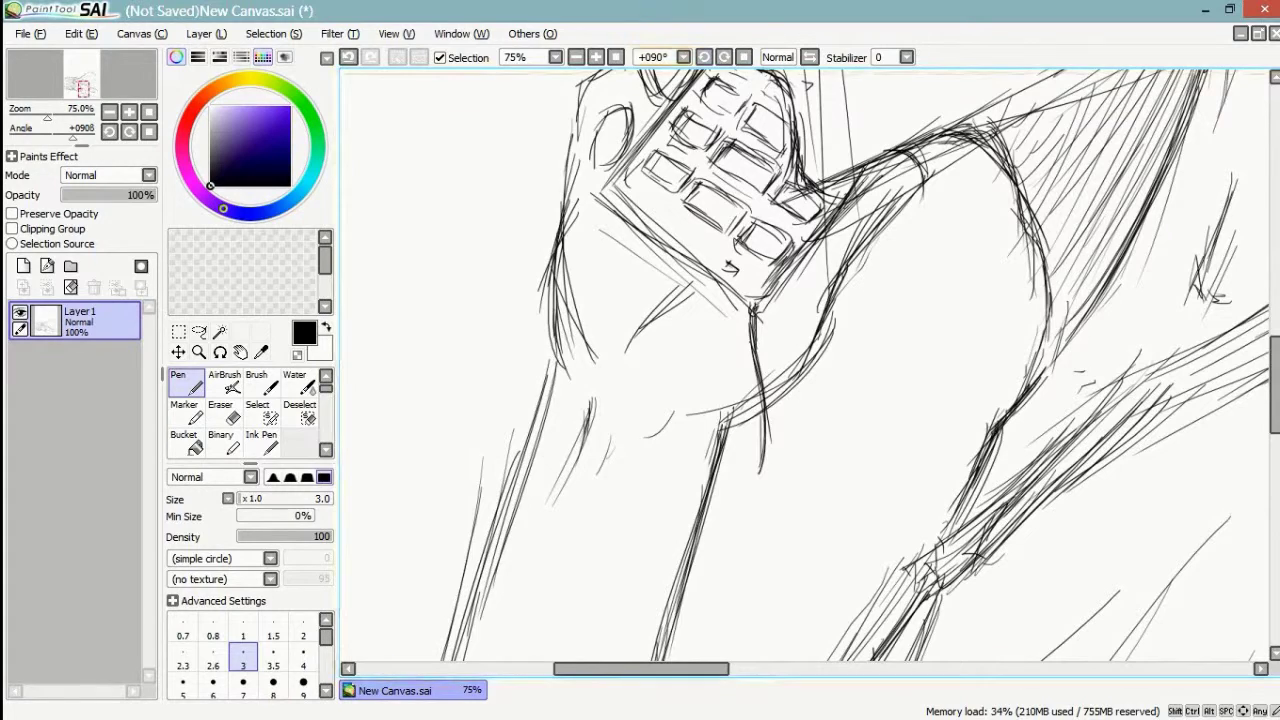
# - Draw a small rounded loop at the lower end of the phone strap, working at 200% zoom
pyautogui.scroll(3, 804, 365)
pyautogui.moveTo(760, 470)
pyautogui.mouseDown()
pyautogui.moveTo(809, 287)
pyautogui.moveTo(915, 125)
pyautogui.mouseUp()
pyautogui.moveTo(823, 311); pyautogui.dragTo(837, 295)
pyautogui.moveTo(847, 302)
pyautogui.mouseDown()
pyautogui.moveTo(823, 315)
pyautogui.moveTo(825, 343)
pyautogui.mouseUp()
pyautogui.moveTo(849, 295)
pyautogui.mouseDown()
pyautogui.moveTo(864, 330)
pyautogui.moveTo(852, 348)
pyautogui.mouseUp()
pyautogui.moveTo(844, 300)
pyautogui.mouseDown()
pyautogui.moveTo(830, 308)
pyautogui.moveTo(850, 290)
pyautogui.moveTo(822, 345)
pyautogui.moveTo(865, 320)
pyautogui.moveTo(860, 345)
pyautogui.mouseUp()
pyautogui.moveTo(822, 322); pyautogui.dragTo(830, 349)
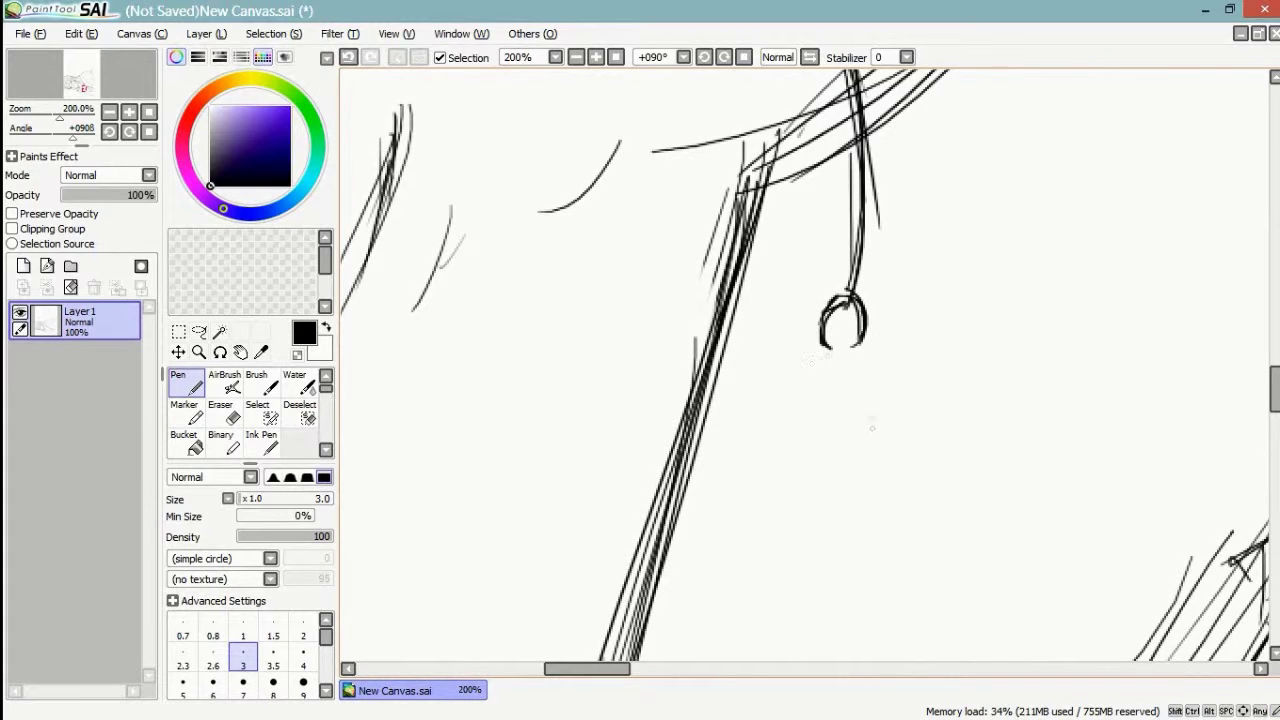
# - Draw a three-tiered swirl-shaped charm hanging from the strap loop, with a pointed tip and a wide rounded base
pyautogui.moveTo(840, 324); pyautogui.dragTo(812, 368)
pyautogui.moveTo(796, 371)
pyautogui.mouseDown()
pyautogui.moveTo(800, 406)
pyautogui.moveTo(812, 407)
pyautogui.mouseUp()
pyautogui.moveTo(848, 344)
pyautogui.mouseDown()
pyautogui.moveTo(878, 393)
pyautogui.moveTo(848, 391)
pyautogui.moveTo(826, 409)
pyautogui.moveTo(860, 403)
pyautogui.moveTo(772, 405)
pyautogui.moveTo(774, 436)
pyautogui.moveTo(816, 458)
pyautogui.mouseUp()
pyautogui.moveTo(878, 401)
pyautogui.mouseDown()
pyautogui.moveTo(900, 434)
pyautogui.moveTo(886, 446)
pyautogui.mouseUp()
pyautogui.moveTo(790, 450)
pyautogui.mouseDown()
pyautogui.moveTo(746, 478)
pyautogui.moveTo(752, 502)
pyautogui.moveTo(830, 524)
pyautogui.mouseUp()
pyautogui.moveTo(886, 436)
pyautogui.mouseDown()
pyautogui.moveTo(920, 450)
pyautogui.moveTo(938, 486)
pyautogui.moveTo(842, 527)
pyautogui.mouseUp()
pyautogui.moveTo(928, 488)
pyautogui.mouseDown()
pyautogui.moveTo(866, 522)
pyautogui.moveTo(792, 527)
pyautogui.mouseUp()
pyautogui.moveTo(918, 447)
pyautogui.mouseDown()
pyautogui.moveTo(934, 490)
pyautogui.moveTo(908, 504)
pyautogui.mouseUp()
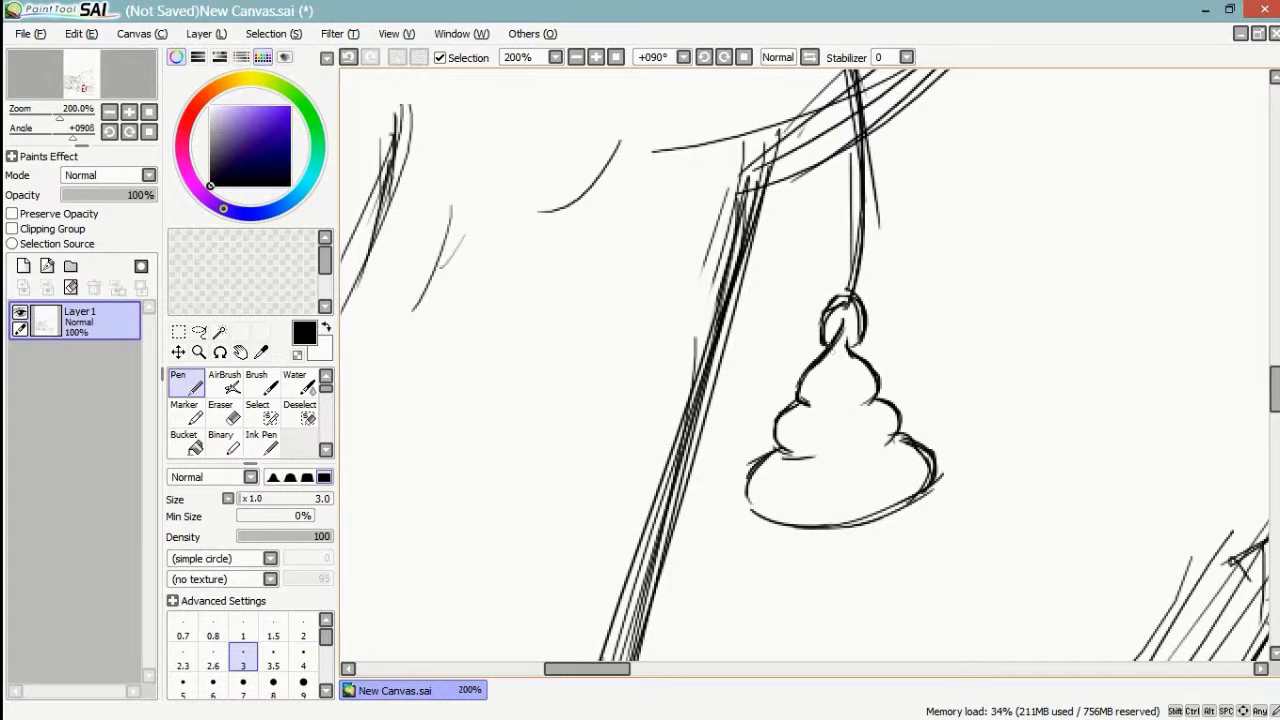
# - Add a small clasp where the strap meets the loop and darken the charm's tip inside the loop
pyautogui.moveTo(845, 266)
pyautogui.mouseDown()
pyautogui.moveTo(838, 294)
pyautogui.moveTo(866, 260)
pyautogui.moveTo(846, 312)
pyautogui.mouseUp()
pyautogui.moveTo(830, 302); pyautogui.dragTo(856, 294)
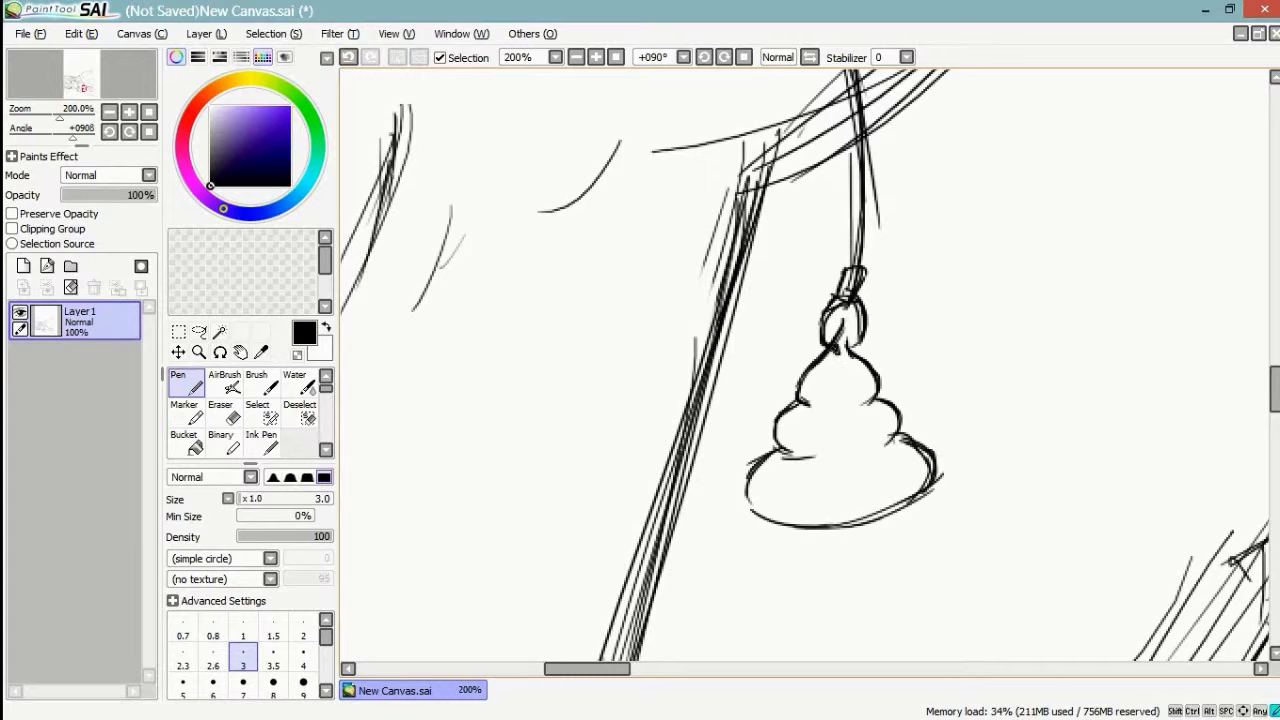
pyautogui.moveTo(845, 320); pyautogui.dragTo(848, 346)
pyautogui.moveTo(845, 322); pyautogui.dragTo(838, 350)
# - Draw curved divisions between the charm's tiers, darken its base outline, and mark the edges of a vertical highlight band
pyautogui.moveTo(872, 392)
pyautogui.mouseDown()
pyautogui.moveTo(842, 410)
pyautogui.moveTo(815, 406)
pyautogui.mouseUp()
pyautogui.moveTo(880, 437)
pyautogui.mouseDown()
pyautogui.moveTo(752, 503)
pyautogui.moveTo(780, 525)
pyautogui.mouseUp()
pyautogui.moveTo(935, 457); pyautogui.dragTo(930, 498)
pyautogui.moveTo(914, 338); pyautogui.dragTo(922, 370)
pyautogui.moveTo(949, 325); pyautogui.dragTo(944, 417)
pyautogui.moveTo(866, 556)
pyautogui.mouseDown()
pyautogui.moveTo(887, 381)
pyautogui.moveTo(907, 446)
pyautogui.mouseUp()
pyautogui.moveTo(881, 359); pyautogui.dragTo(886, 392)
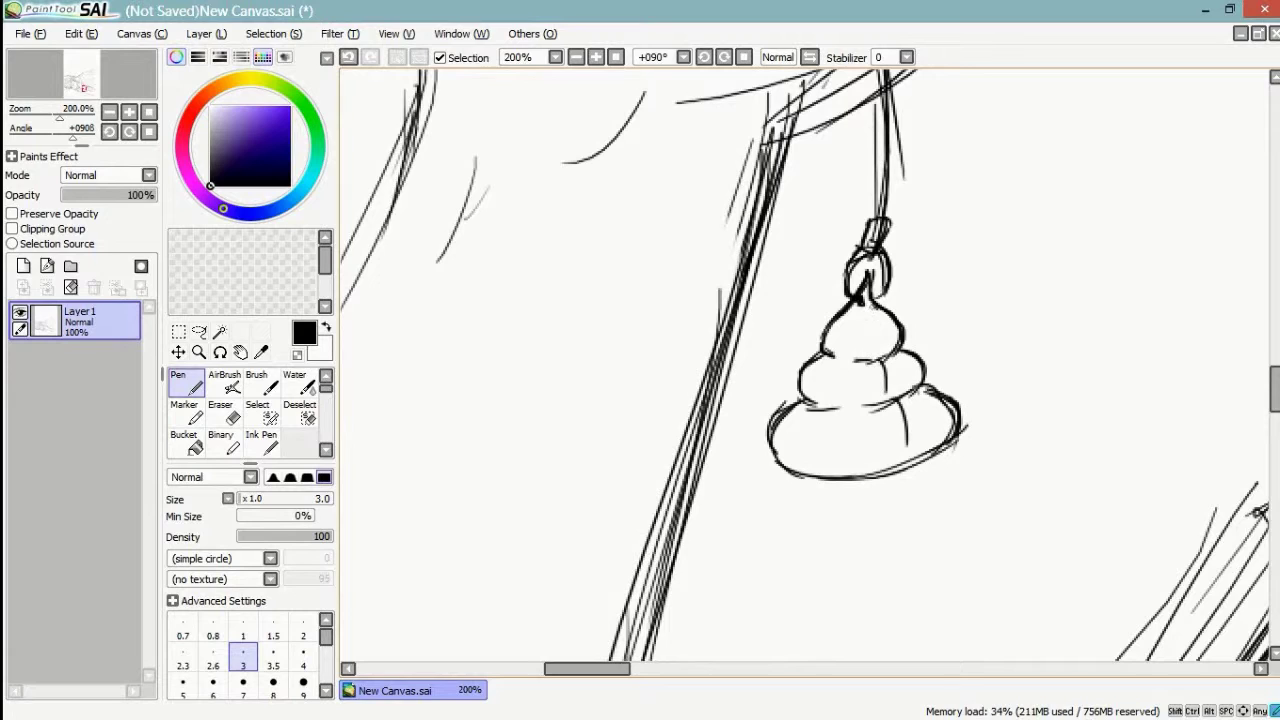
pyautogui.moveTo(867, 306)
pyautogui.mouseDown()
pyautogui.moveTo(881, 352)
pyautogui.moveTo(860, 352)
pyautogui.moveTo(874, 386)
pyautogui.mouseUp()
pyautogui.moveTo(878, 422); pyautogui.dragTo(878, 452)
# - Shade all three tiers of the charm with dense diagonal hatching, leaving the vertical highlight band blank
pyautogui.moveTo(948, 420); pyautogui.dragTo(930, 448)
pyautogui.moveTo(938, 398); pyautogui.dragTo(916, 430)
pyautogui.moveTo(914, 376)
pyautogui.mouseDown()
pyautogui.moveTo(898, 396)
pyautogui.moveTo(884, 386)
pyautogui.moveTo(888, 358)
pyautogui.mouseUp()
pyautogui.moveTo(899, 334); pyautogui.dragTo(882, 345)
pyautogui.moveTo(889, 320); pyautogui.dragTo(881, 332)
pyautogui.moveTo(862, 444); pyautogui.dragTo(854, 461)
pyautogui.moveTo(872, 418); pyautogui.dragTo(818, 460)
pyautogui.moveTo(875, 421)
pyautogui.mouseDown()
pyautogui.moveTo(824, 466)
pyautogui.moveTo(824, 444)
pyautogui.mouseUp()
pyautogui.moveTo(844, 410); pyautogui.dragTo(782, 454)
pyautogui.moveTo(876, 382); pyautogui.dragTo(838, 404)
pyautogui.moveTo(864, 358); pyautogui.dragTo(818, 400)
pyautogui.moveTo(830, 366); pyautogui.dragTo(800, 400)
pyautogui.moveTo(872, 344); pyautogui.dragTo(830, 372)
pyautogui.moveTo(860, 318)
pyautogui.mouseDown()
pyautogui.moveTo(818, 374)
pyautogui.moveTo(822, 352)
pyautogui.mouseUp()
pyautogui.moveTo(848, 316); pyautogui.dragTo(816, 344)
pyautogui.moveTo(862, 326)
pyautogui.mouseDown()
pyautogui.moveTo(826, 362)
pyautogui.moveTo(834, 406)
pyautogui.mouseUp()
pyautogui.moveTo(858, 364); pyautogui.dragTo(802, 410)
pyautogui.moveTo(828, 364); pyautogui.dragTo(790, 400)
pyautogui.moveTo(864, 440)
pyautogui.mouseDown()
pyautogui.moveTo(822, 476)
pyautogui.moveTo(802, 470)
pyautogui.mouseUp()
pyautogui.moveTo(872, 408); pyautogui.dragTo(800, 460)
pyautogui.moveTo(826, 410)
pyautogui.mouseDown()
pyautogui.moveTo(778, 464)
pyautogui.moveTo(786, 444)
pyautogui.mouseUp()
pyautogui.moveTo(800, 408); pyautogui.dragTo(770, 438)
pyautogui.moveTo(952, 422); pyautogui.dragTo(918, 452)
pyautogui.moveTo(950, 400)
pyautogui.mouseDown()
pyautogui.moveTo(912, 446)
pyautogui.moveTo(912, 428)
pyautogui.mouseUp()
pyautogui.moveTo(942, 388); pyautogui.dragTo(900, 414)
pyautogui.moveTo(912, 376); pyautogui.dragTo(894, 398)
pyautogui.moveTo(914, 360); pyautogui.dragTo(884, 398)
pyautogui.moveTo(904, 348)
pyautogui.mouseDown()
pyautogui.moveTo(882, 382)
pyautogui.moveTo(876, 358)
pyautogui.mouseUp()
pyautogui.moveTo(902, 342); pyautogui.dragTo(876, 354)
pyautogui.moveTo(889, 332)
pyautogui.mouseDown()
pyautogui.moveTo(874, 354)
pyautogui.moveTo(878, 332)
pyautogui.mouseUp()
pyautogui.moveTo(888, 308); pyautogui.dragTo(876, 322)
pyautogui.moveTo(868, 452)
pyautogui.mouseDown()
pyautogui.moveTo(850, 468)
pyautogui.moveTo(860, 476)
pyautogui.mouseUp()
pyautogui.moveTo(918, 434); pyautogui.dragTo(902, 458)
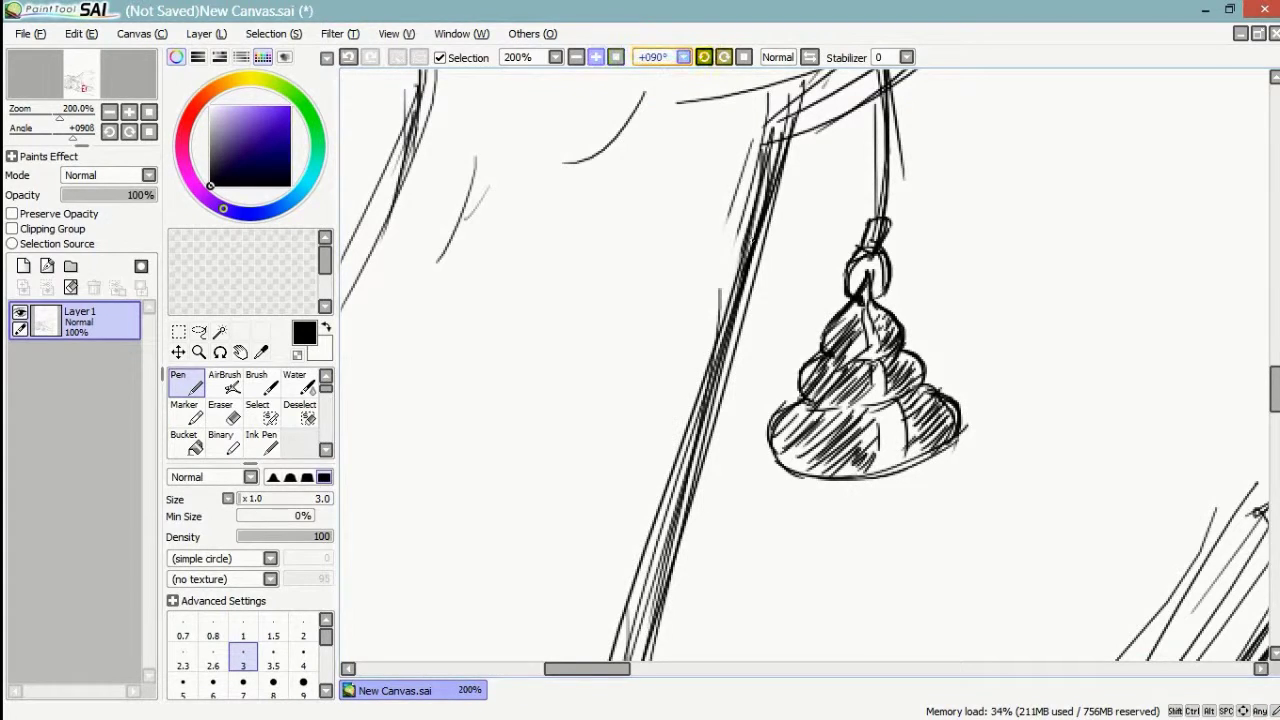
# - Examine the finished phone charm together with the hand, phone and forearm at a wider zoom
pyautogui.click(576, 57)
pyautogui.click(576, 57)
pyautogui.click(576, 57)
pyautogui.click(576, 57)
pyautogui.click(576, 57)
pyautogui.moveTo(800, 300); pyautogui.dragTo(772, 409)
pyautogui.moveTo(850, 400)
pyautogui.mouseDown()
pyautogui.moveTo(687, 310)
pyautogui.moveTo(868, 378)
pyautogui.mouseUp()
pyautogui.hotkey('ctrl', '+')
pyautogui.hotkey('ctrl', '+')
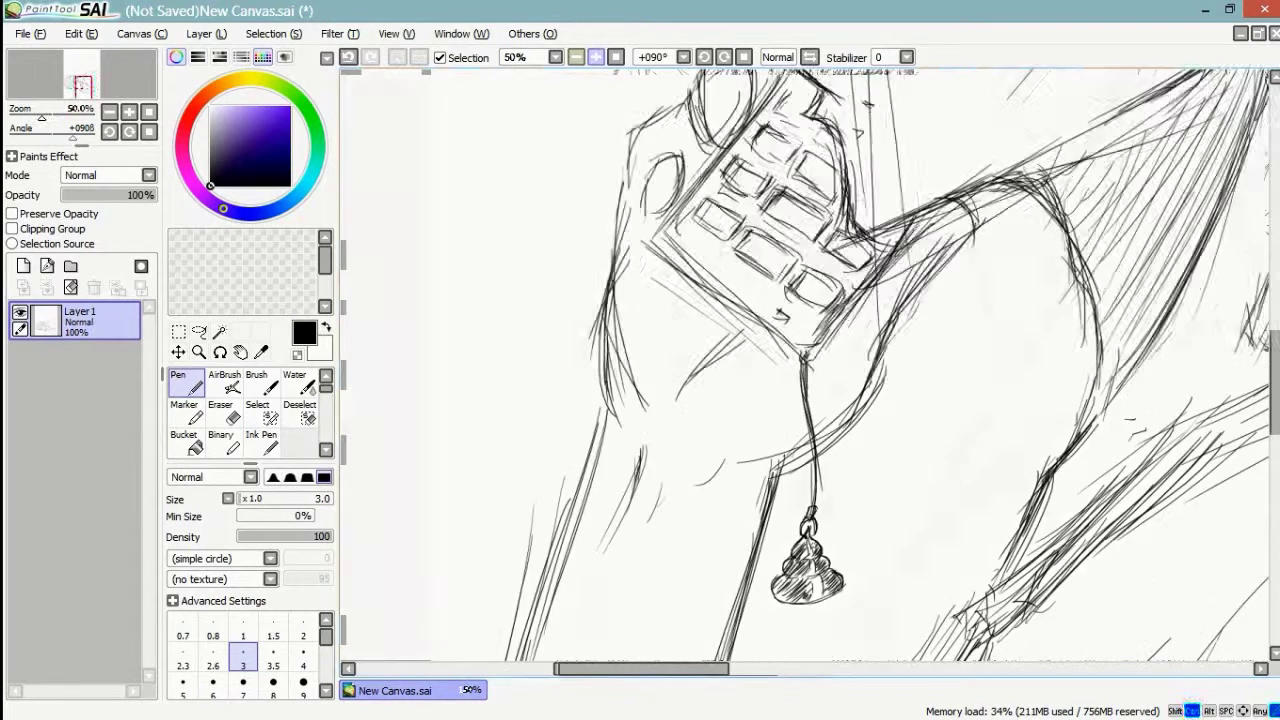
# - Hatch the insides of the two fingertip ovals beside the phone keypad
pyautogui.moveTo(803, 222); pyautogui.dragTo(793, 251)
pyautogui.moveTo(802, 224); pyautogui.dragTo(783, 258)
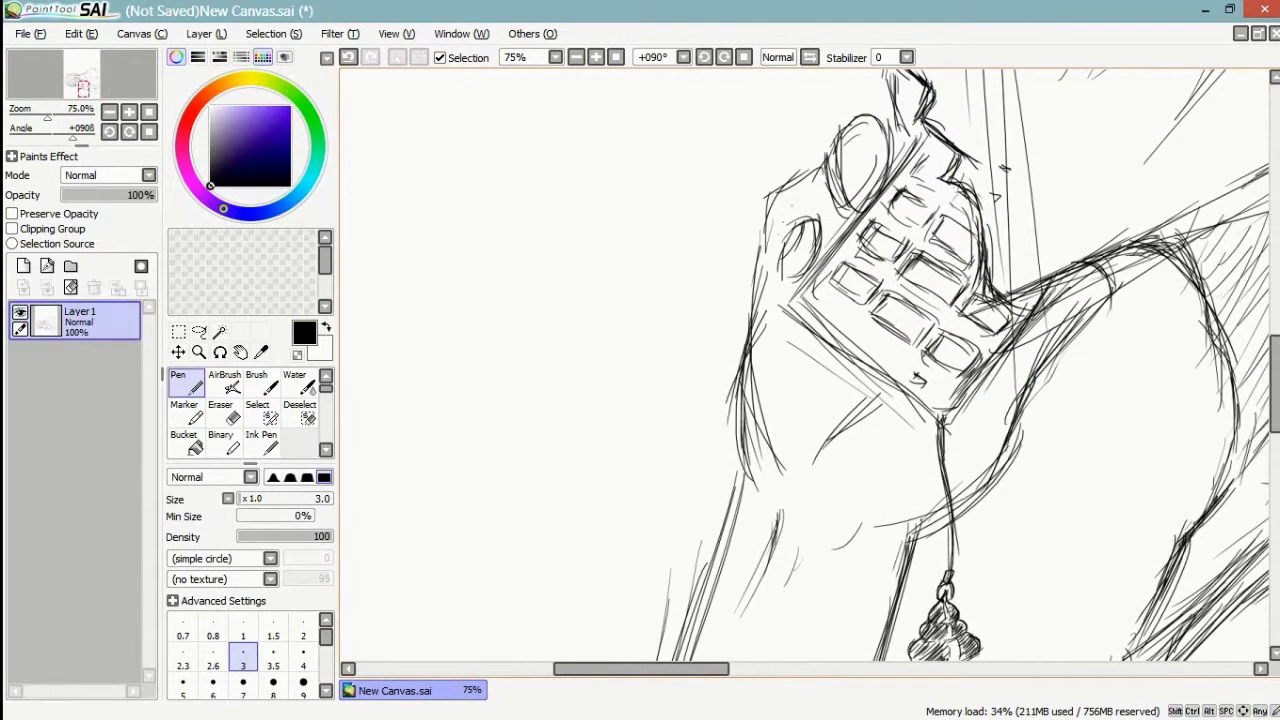
pyautogui.moveTo(846, 157)
pyautogui.mouseDown()
pyautogui.moveTo(864, 134)
pyautogui.moveTo(873, 141)
pyautogui.moveTo(850, 196)
pyautogui.mouseUp()
pyautogui.moveTo(926, 355); pyautogui.dragTo(909, 437)
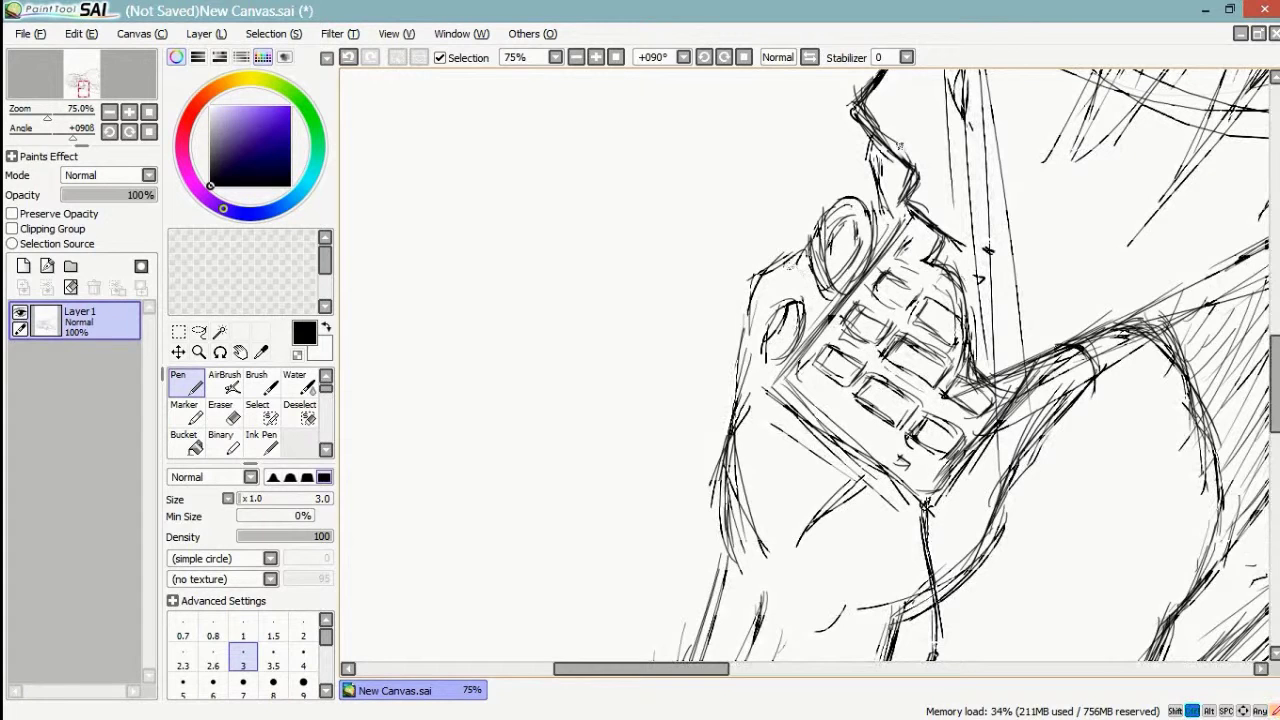
pyautogui.moveTo(738, 218); pyautogui.dragTo(661, 210)
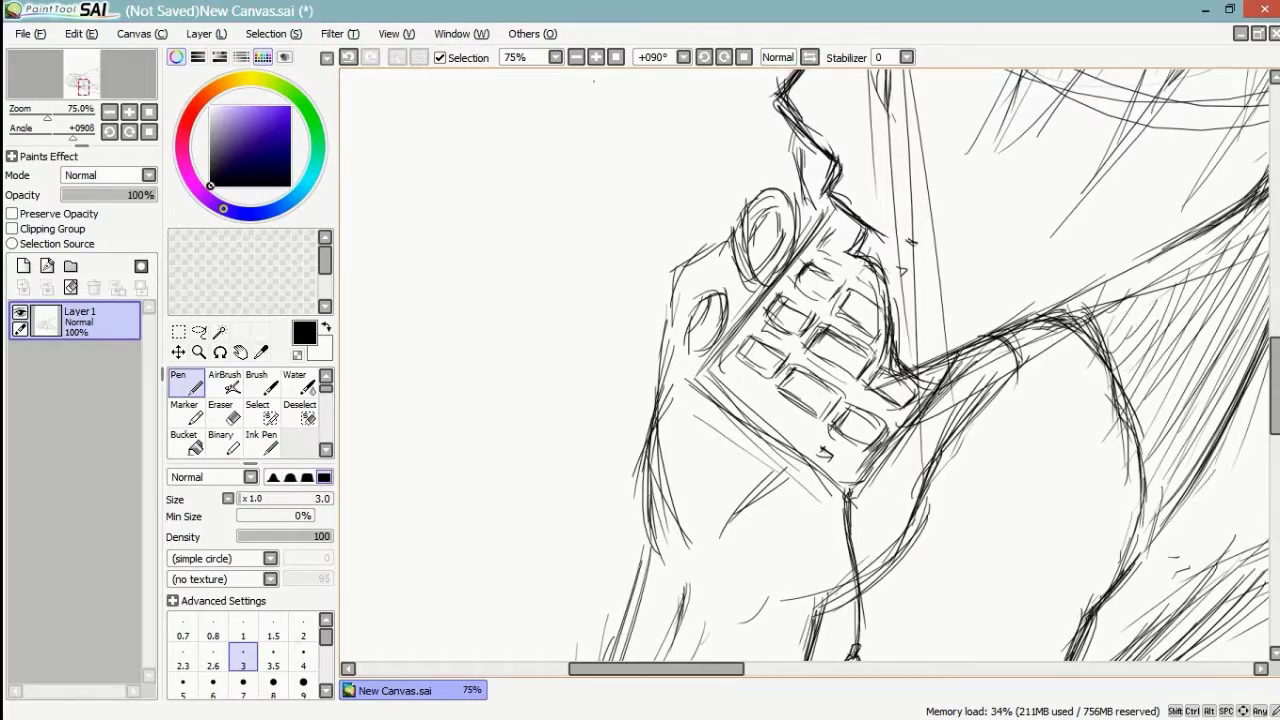
# - Add long, thin hair strands falling over and just behind the ear
pyautogui.click(577, 57)
pyautogui.click(577, 57)
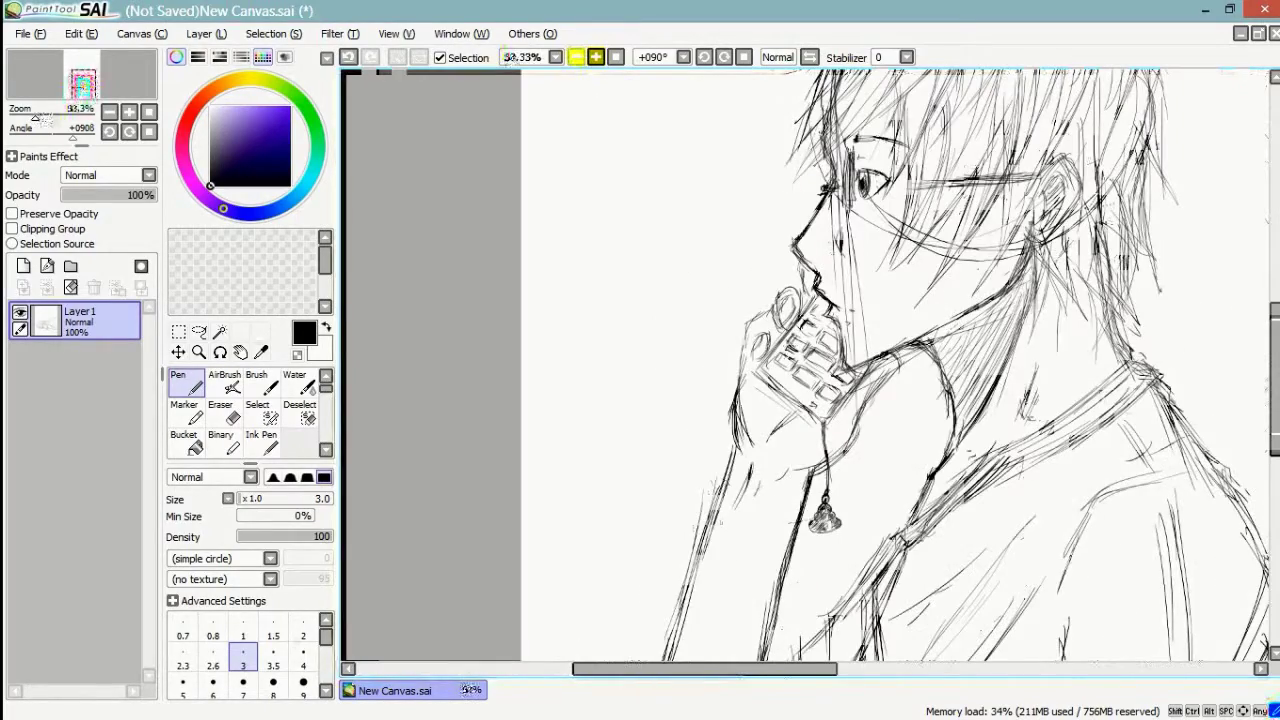
pyautogui.moveTo(800, 330); pyautogui.dragTo(613, 358)
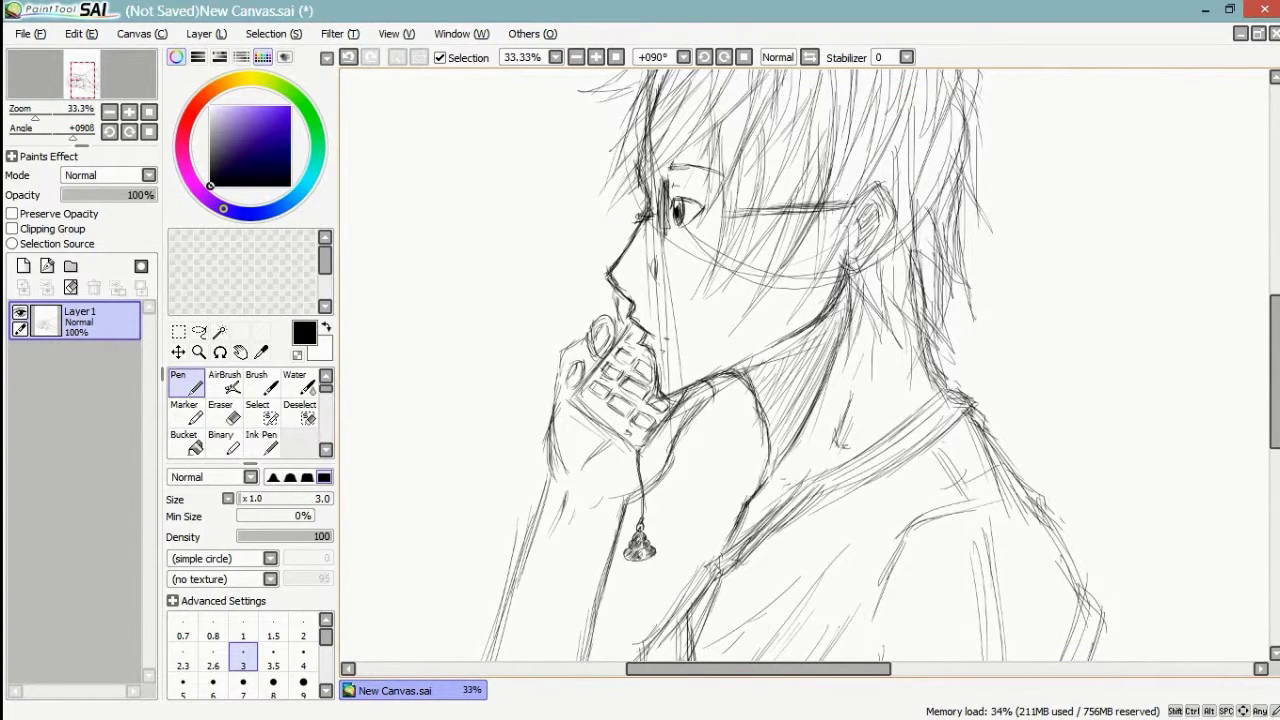
pyautogui.moveTo(780, 485); pyautogui.dragTo(793, 478)
pyautogui.moveTo(875, 173); pyautogui.dragTo(869, 295)
pyautogui.moveTo(879, 141); pyautogui.dragTo(871, 291)
pyautogui.moveTo(895, 241); pyautogui.dragTo(867, 331)
pyautogui.moveTo(911, 145); pyautogui.dragTo(875, 301)
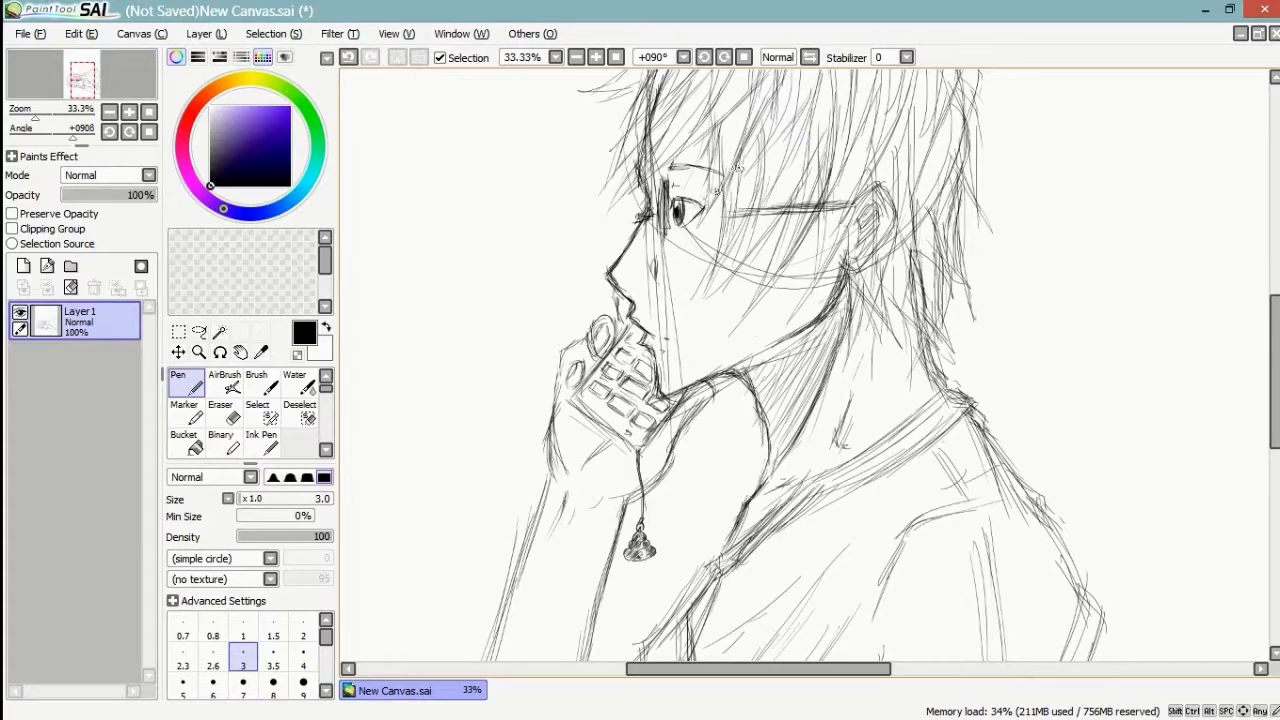
# - Darken the contour from the nose tip to the upper lip and accent the outer corner of the eye
pyautogui.doubleClick(596, 57)
pyautogui.moveTo(700, 250); pyautogui.dragTo(922, 386)
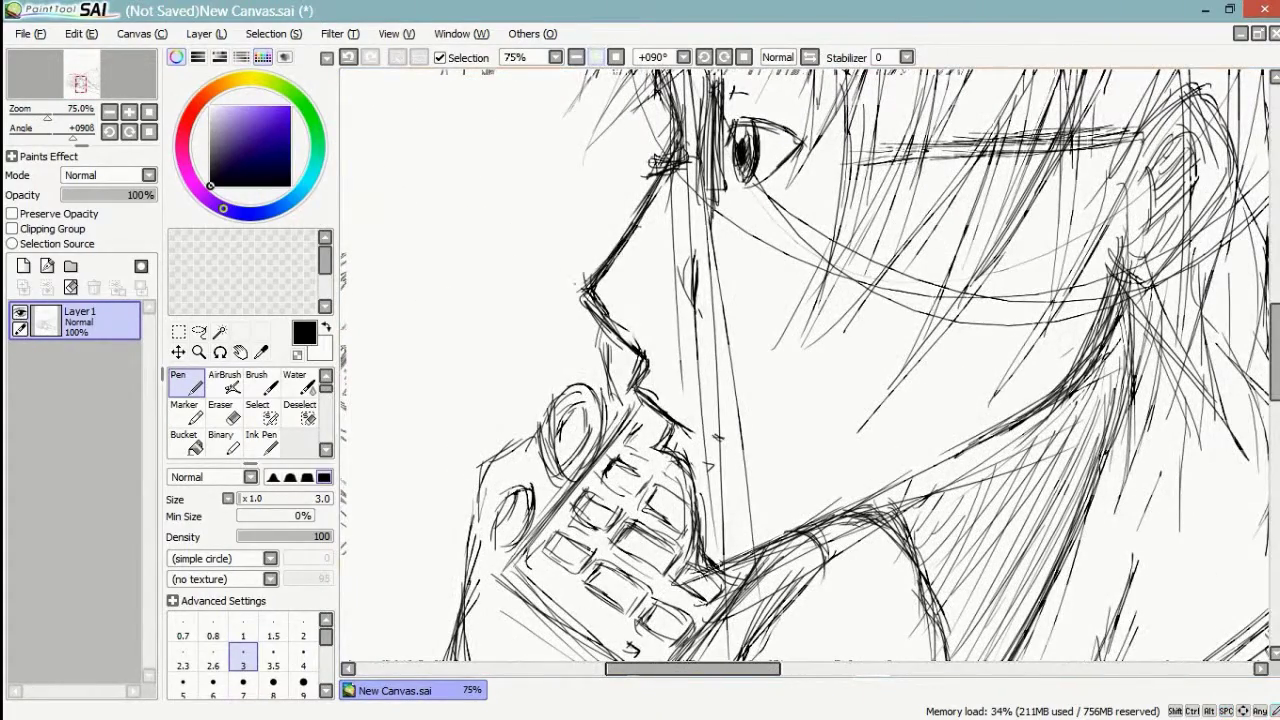
pyautogui.moveTo(596, 298); pyautogui.dragTo(651, 358)
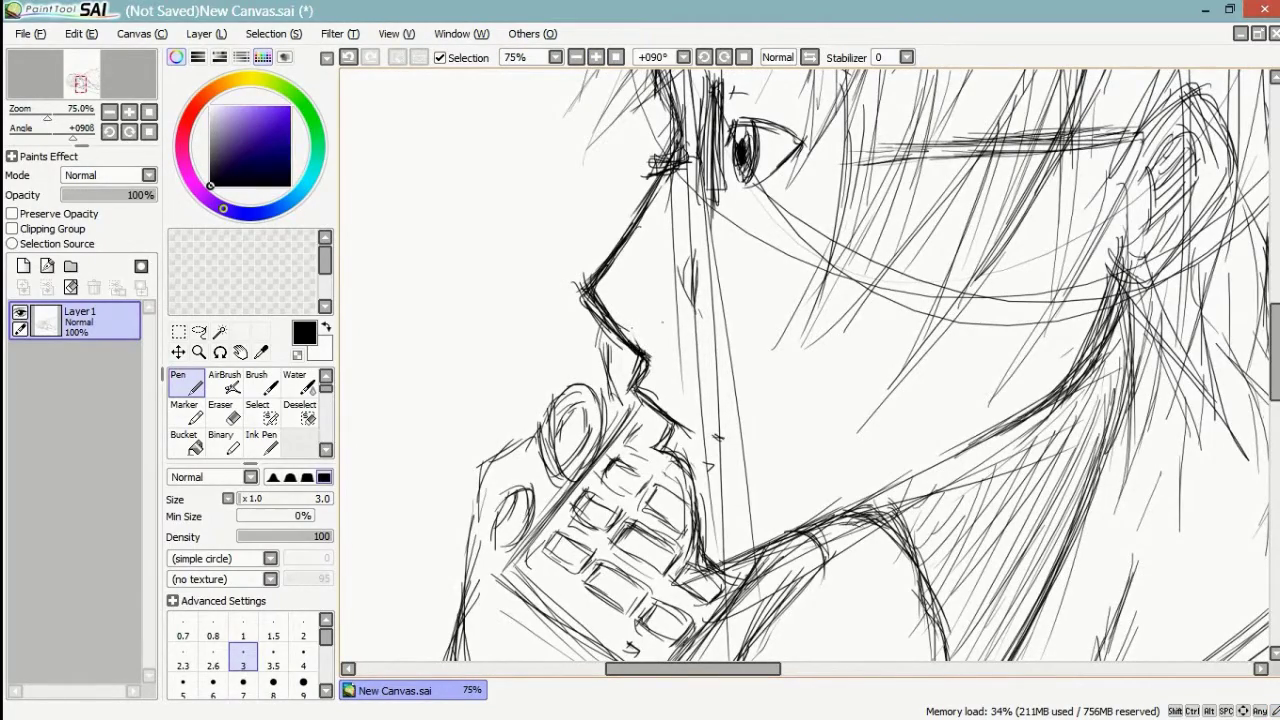
pyautogui.moveTo(1053, 412); pyautogui.dragTo(812, 338)
pyautogui.moveTo(836, 427); pyautogui.dragTo(920, 616)
pyautogui.moveTo(654, 262); pyautogui.dragTo(631, 281)
pyautogui.moveTo(637, 269); pyautogui.dragTo(628, 277)
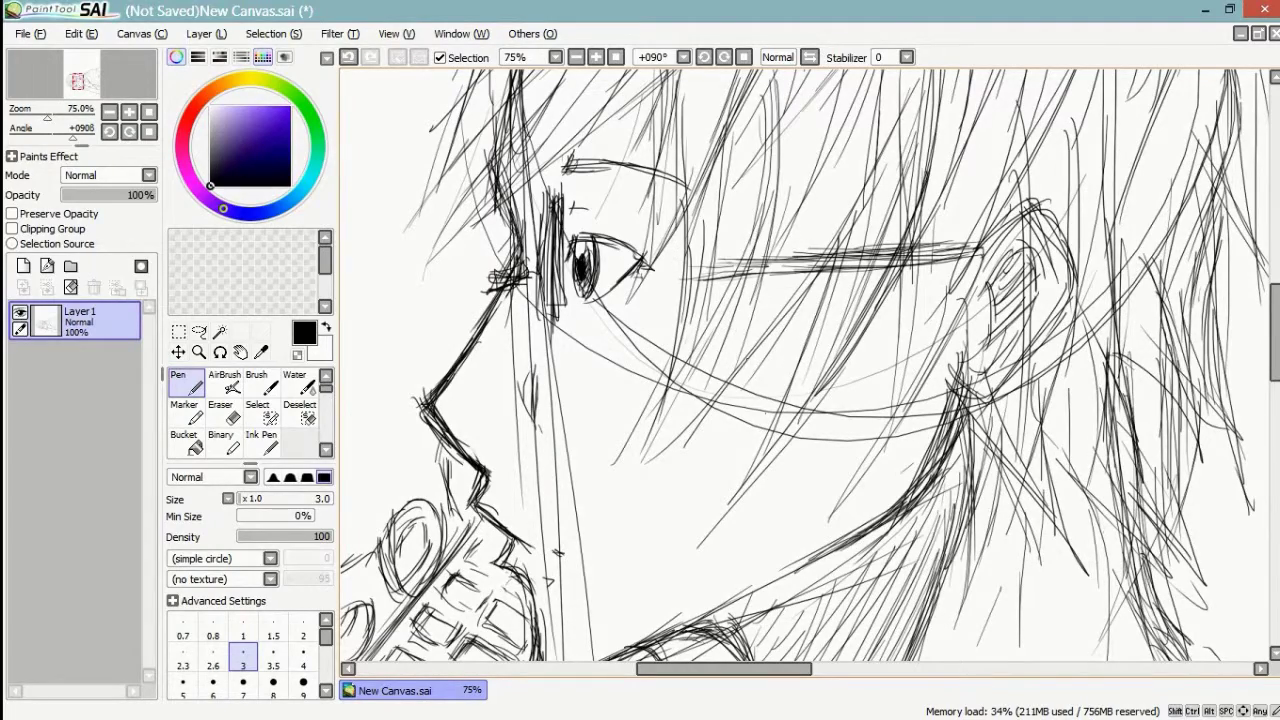
# - Reinforce the outer edge of the wrist and forearm with long strokes and add a curved line around the upper fingertip
pyautogui.moveTo(724, 669); pyautogui.dragTo(735, 669)
pyautogui.moveTo(1275, 332)
pyautogui.mouseDown()
pyautogui.moveTo(1275, 361)
pyautogui.moveTo(1274, 344)
pyautogui.mouseUp()
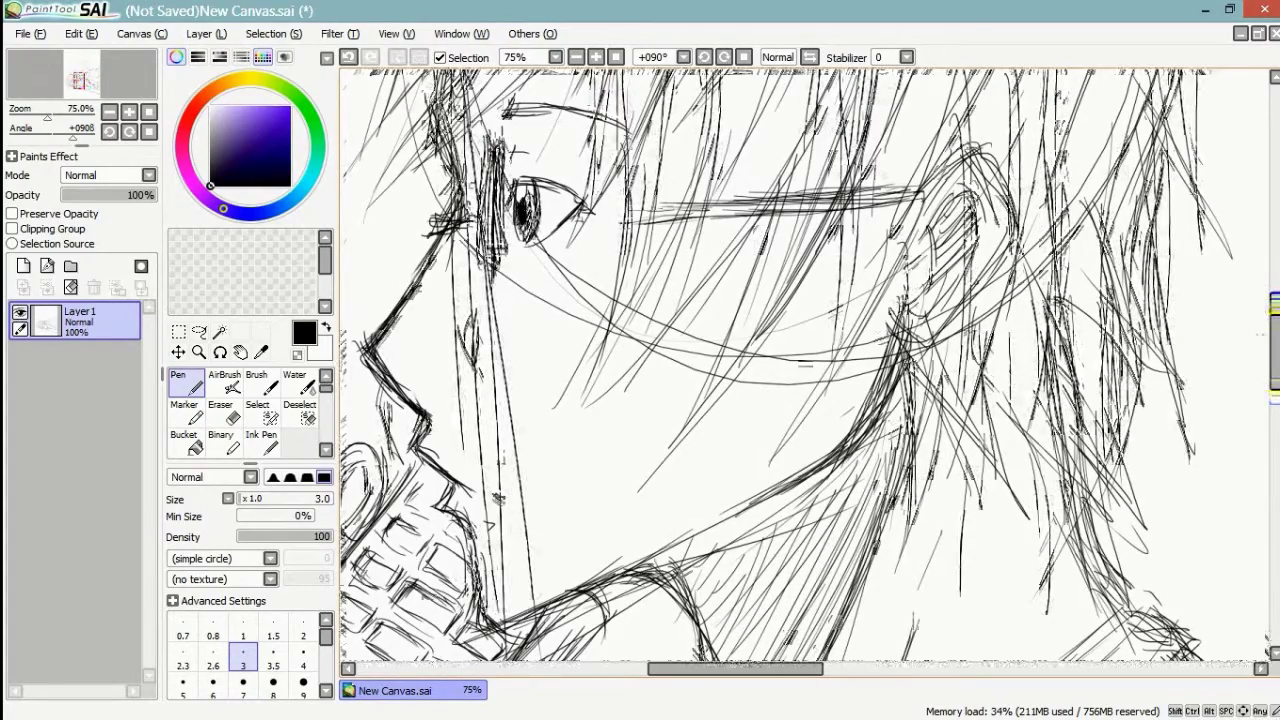
pyautogui.moveTo(1274, 344); pyautogui.dragTo(1274, 336)
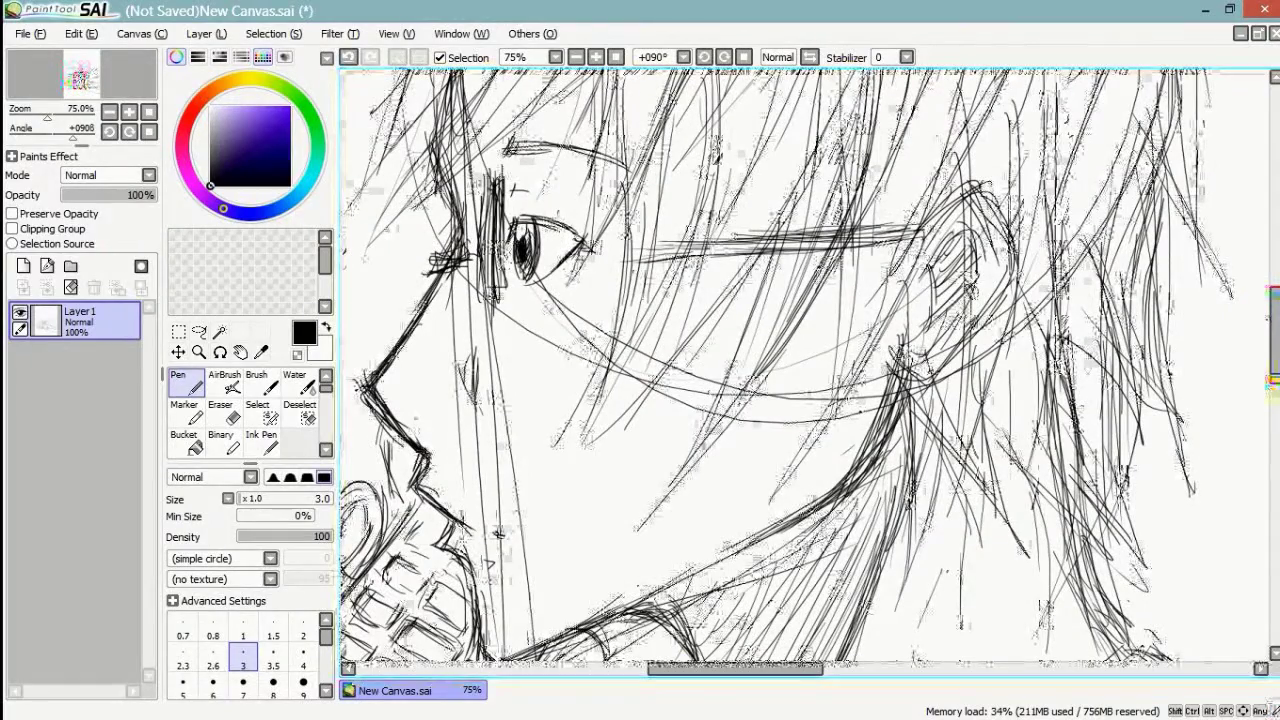
pyautogui.click(576, 57)
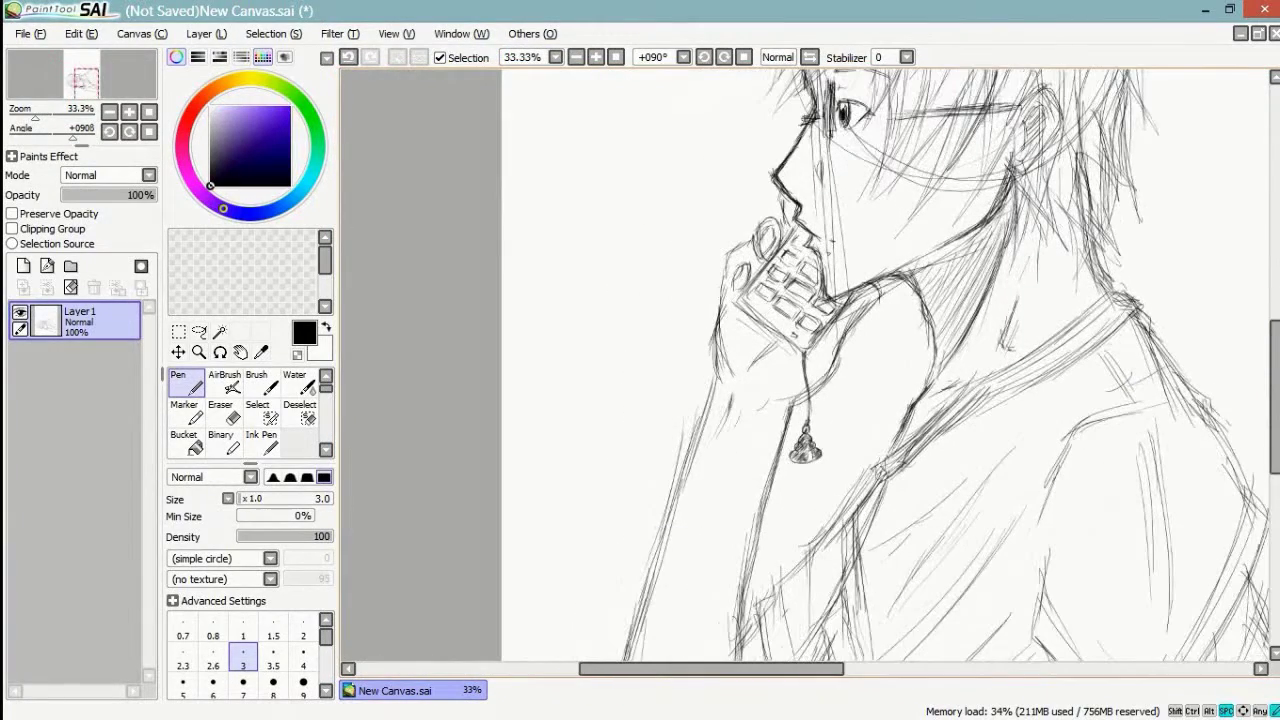
pyautogui.moveTo(716, 319); pyautogui.dragTo(714, 367)
pyautogui.moveTo(714, 347)
pyautogui.mouseDown()
pyautogui.moveTo(716, 399)
pyautogui.moveTo(698, 437)
pyautogui.mouseUp()
pyautogui.moveTo(701, 403); pyautogui.dragTo(666, 511)
pyautogui.moveTo(711, 385); pyautogui.dragTo(652, 546)
pyautogui.moveTo(694, 450); pyautogui.dragTo(656, 582)
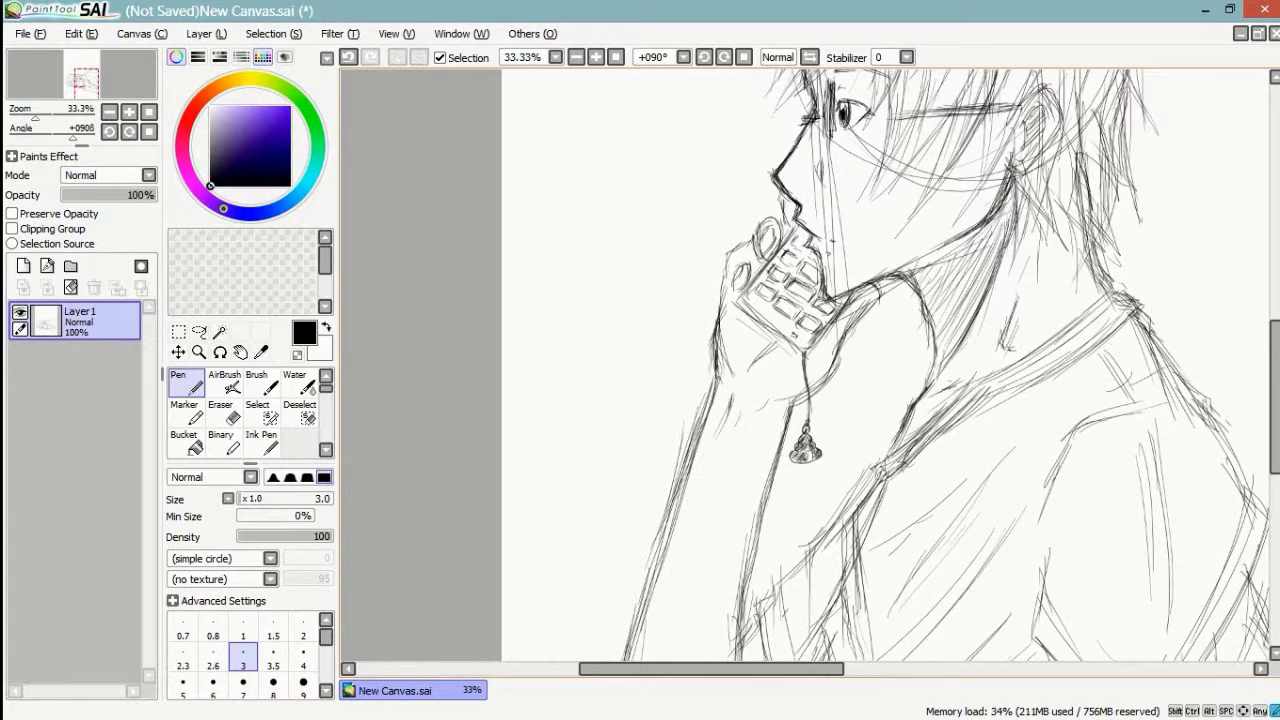
pyautogui.moveTo(741, 425)
pyautogui.mouseDown()
pyautogui.moveTo(721, 477)
pyautogui.moveTo(745, 416)
pyautogui.mouseUp()
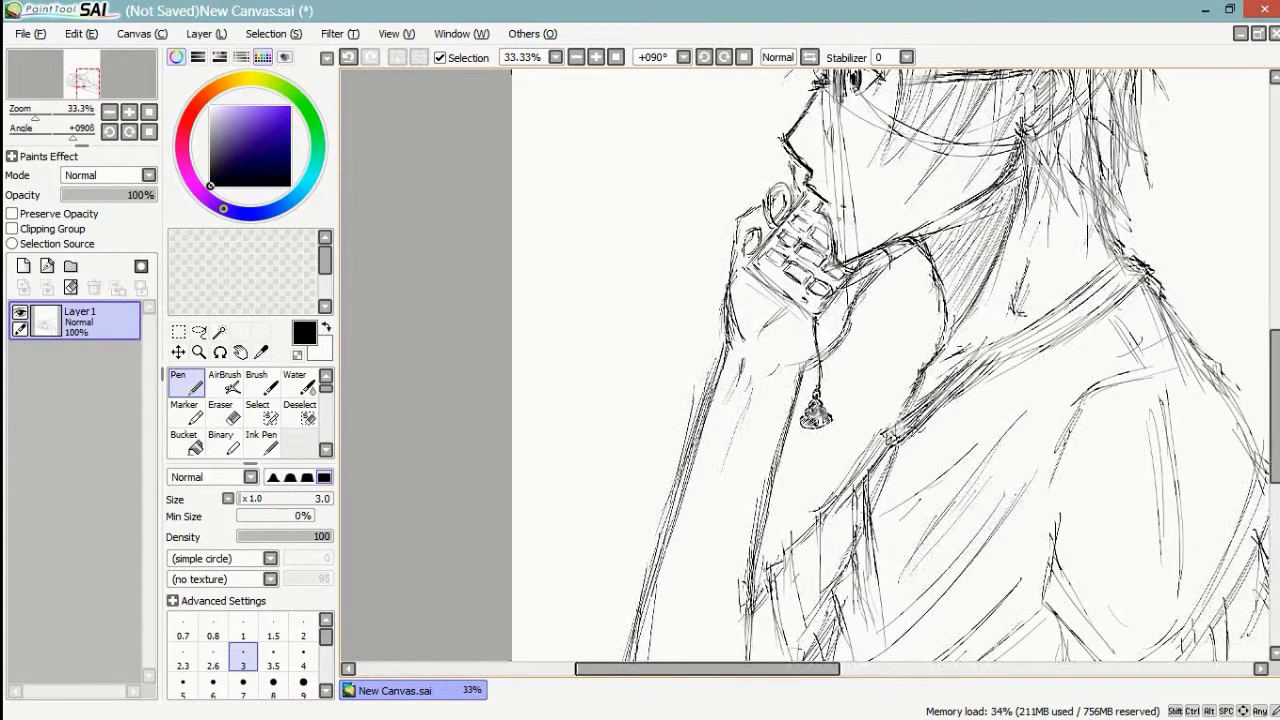
pyautogui.moveTo(748, 219); pyautogui.dragTo(774, 178)
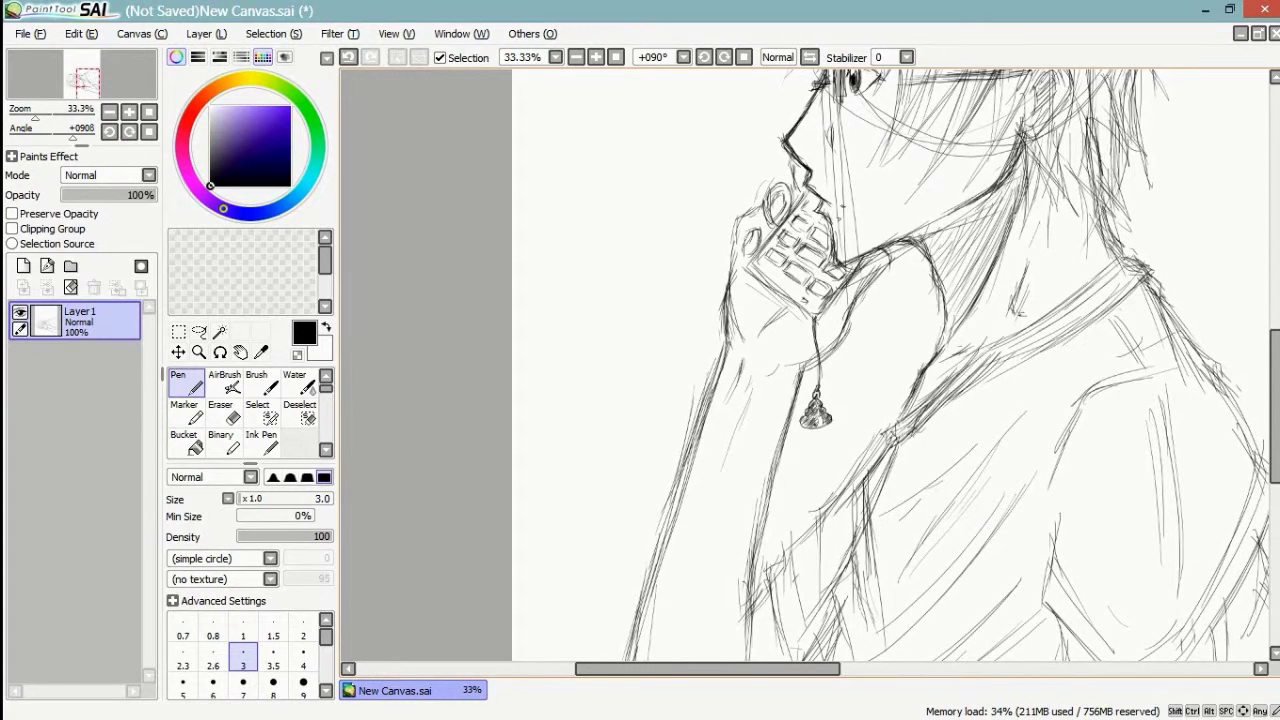
pyautogui.moveTo(860, 430)
pyautogui.mouseDown()
pyautogui.moveTo(765, 291)
pyautogui.moveTo(679, 466)
pyautogui.moveTo(652, 560)
pyautogui.mouseUp()
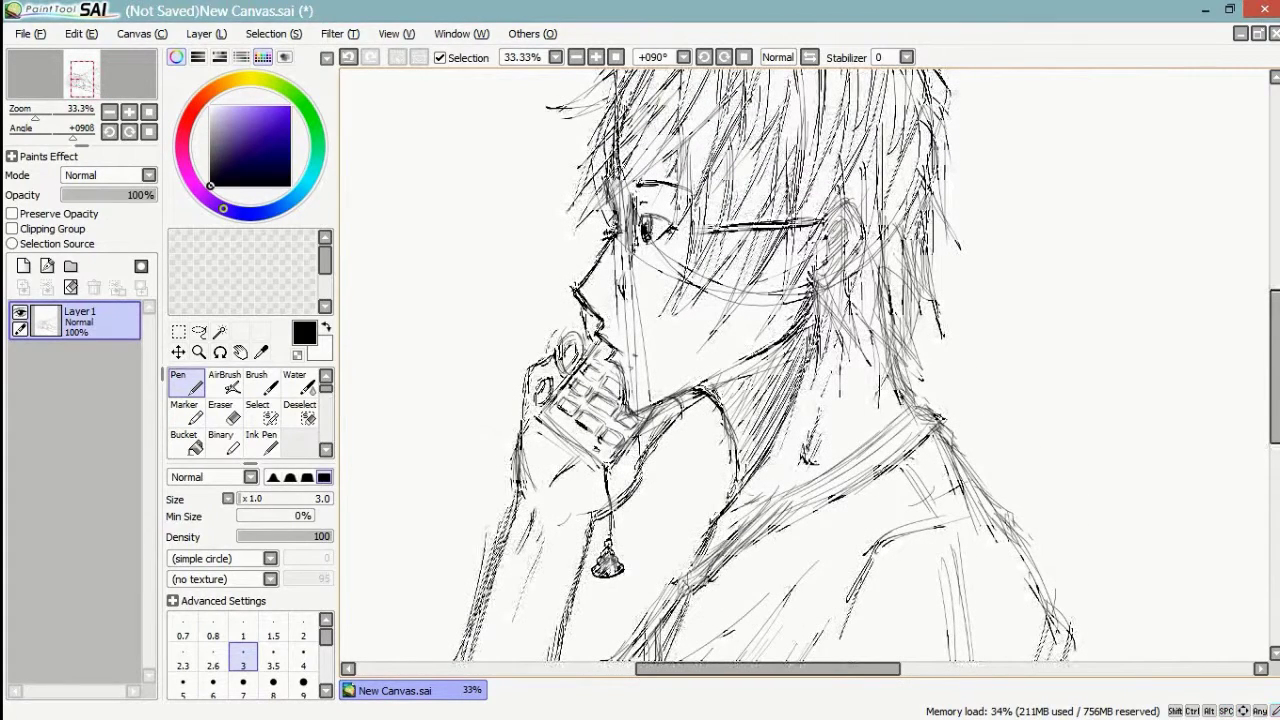
pyautogui.moveTo(903, 313); pyautogui.dragTo(939, 361)
pyautogui.moveTo(939, 363); pyautogui.dragTo(924, 259)
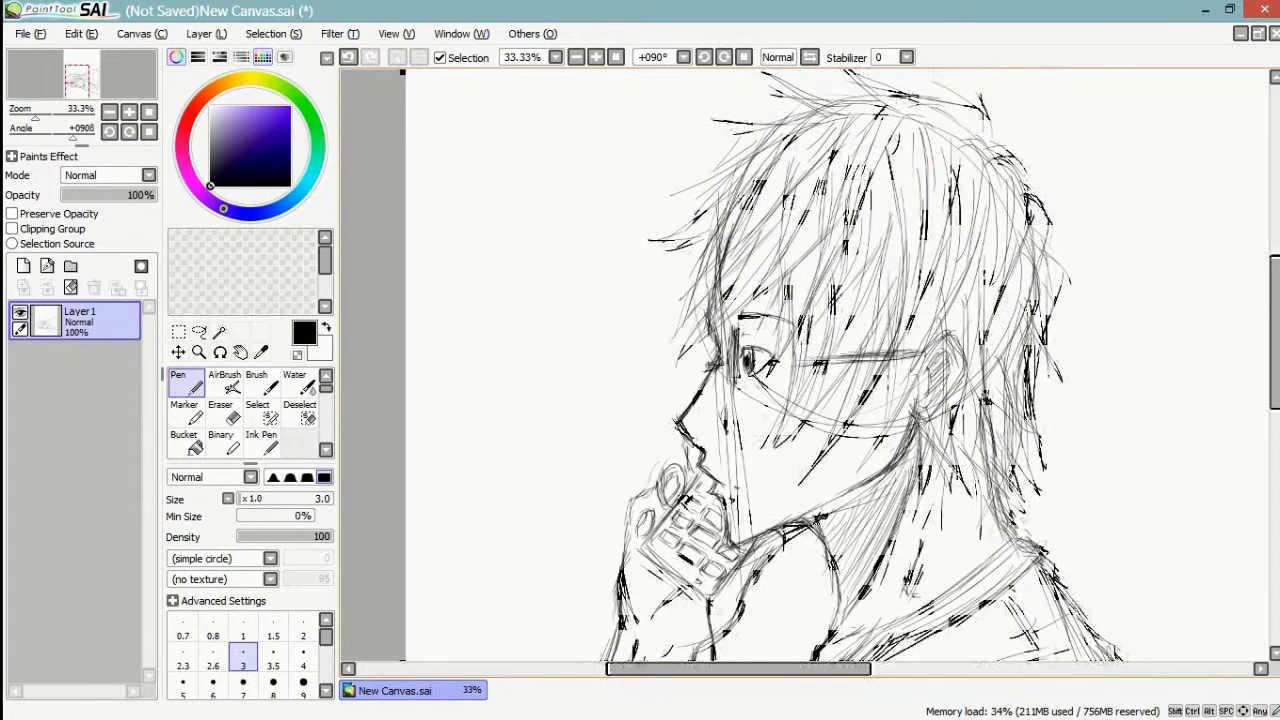
pyautogui.moveTo(716, 162)
pyautogui.mouseDown()
pyautogui.moveTo(626, 161)
pyautogui.moveTo(748, 186)
pyautogui.mouseUp()
pyautogui.hotkey('ctrl', 'z')
pyautogui.hotkey('ctrl', 'z')
pyautogui.hotkey('ctrl', 'z')
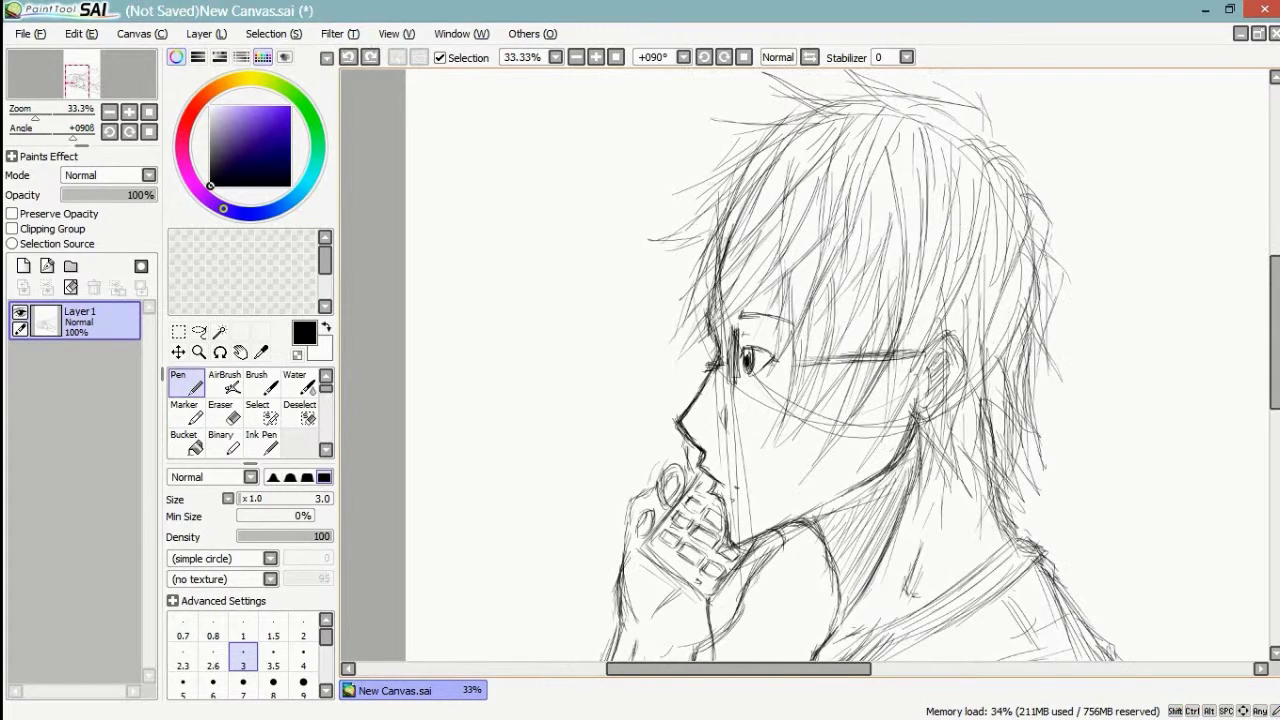
# - Add slanted strands through the hair above the glasses' temple arm and towards the forehead
pyautogui.moveTo(943, 287); pyautogui.dragTo(915, 363)
pyautogui.moveTo(949, 233); pyautogui.dragTo(925, 317)
pyautogui.moveTo(931, 205); pyautogui.dragTo(907, 271)
pyautogui.moveTo(895, 209); pyautogui.dragTo(834, 367)
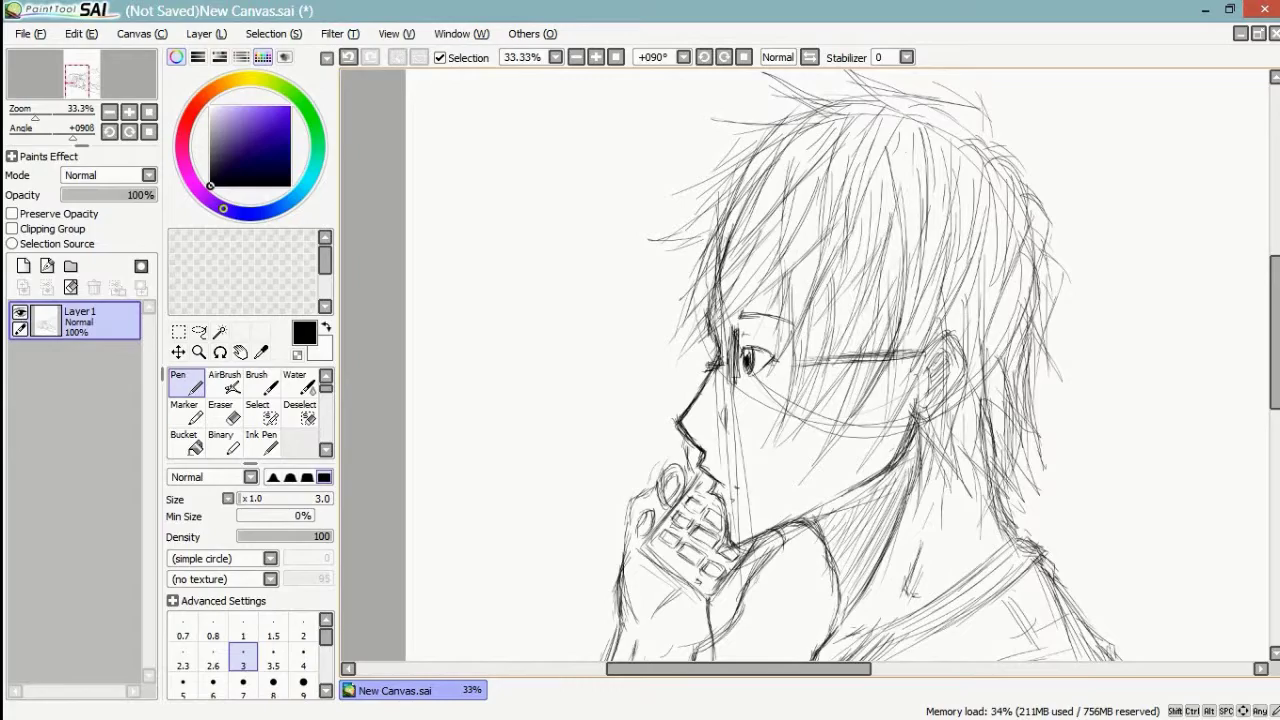
pyautogui.moveTo(798, 162); pyautogui.dragTo(734, 236)
# - Switch to the Brush with a light grey colour and add a new layer for shading
pyautogui.moveTo(800, 460); pyautogui.dragTo(801, 306)
pyautogui.moveTo(800, 460); pyautogui.dragTo(780, 541)
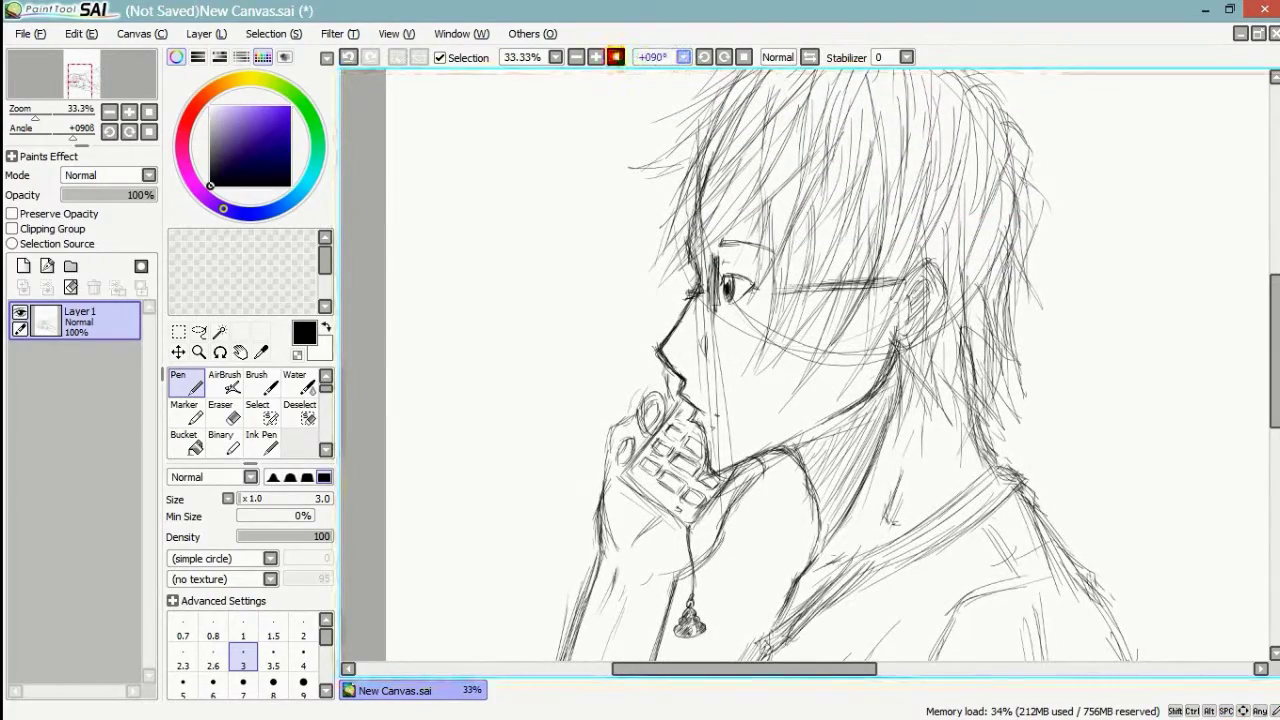
pyautogui.click(596, 57)
pyautogui.moveTo(700, 450); pyautogui.dragTo(845, 326)
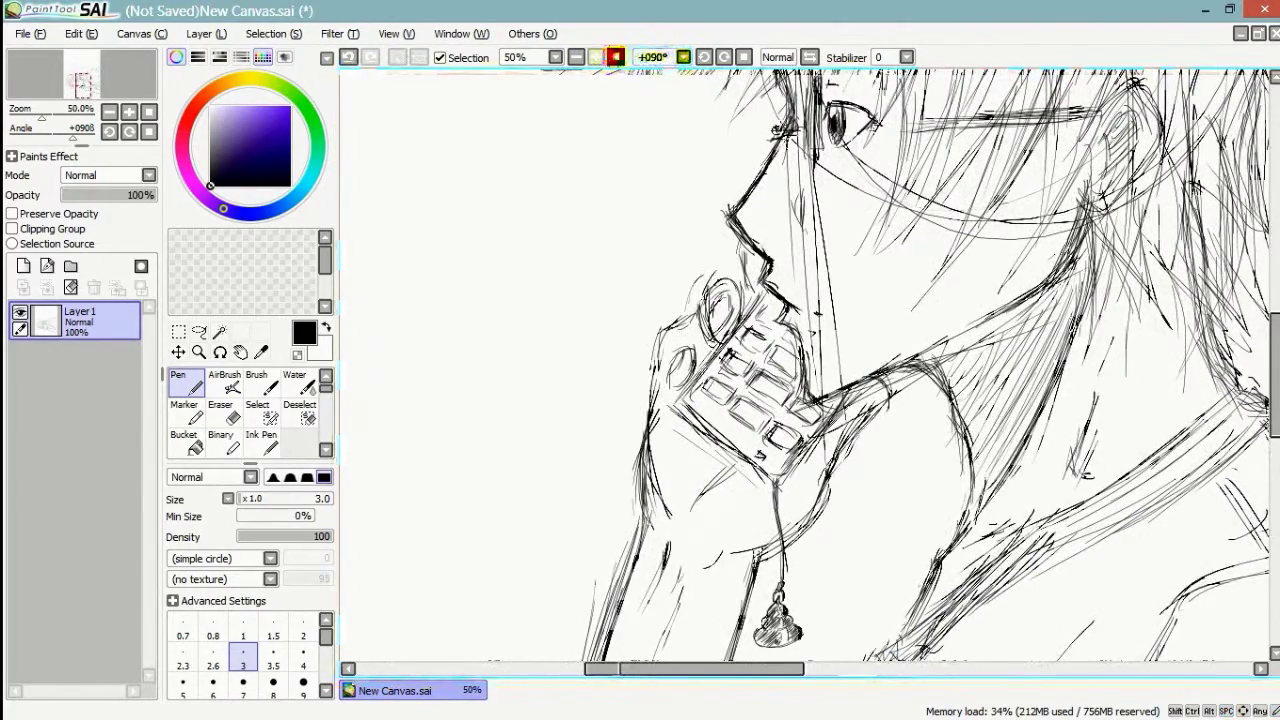
pyautogui.click(596, 57)
pyautogui.moveTo(720, 480); pyautogui.dragTo(871, 332)
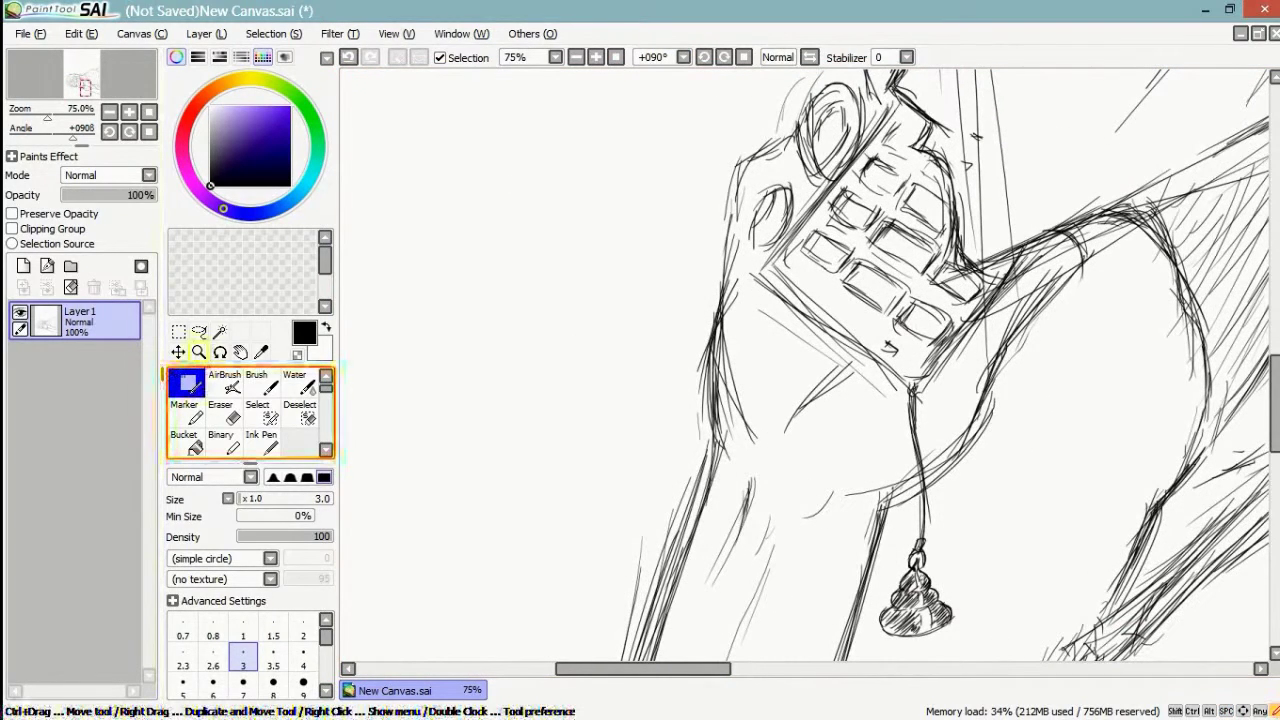
pyautogui.click(262, 384)
pyautogui.moveTo(218, 118); pyautogui.dragTo(210, 114)
pyautogui.moveTo(504, 214)
pyautogui.mouseDown()
pyautogui.moveTo(457, 280)
pyautogui.moveTo(451, 271)
pyautogui.mouseUp()
pyautogui.hotkey('ctrl', 'z')
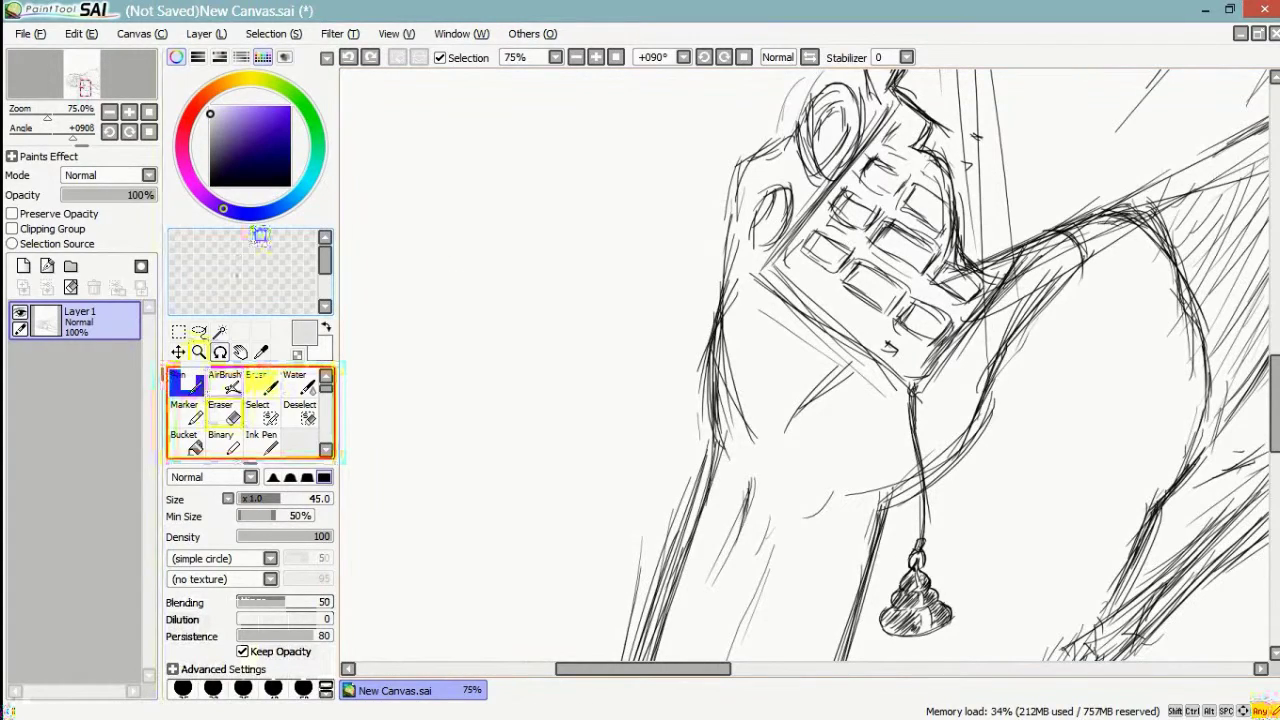
pyautogui.click(23, 265)
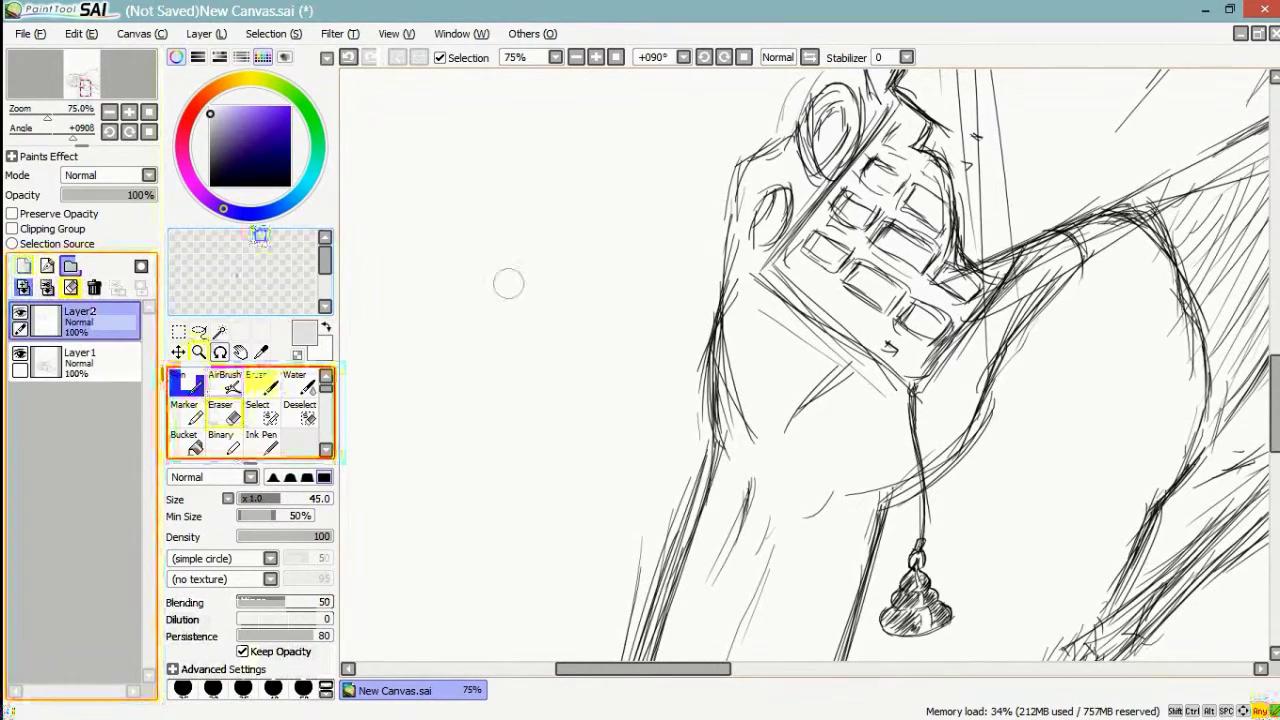
pyautogui.moveTo(938, 169)
pyautogui.mouseDown()
pyautogui.moveTo(740, 212)
pyautogui.moveTo(672, 192)
pyautogui.mouseUp()
pyautogui.moveTo(568, 384)
pyautogui.mouseDown()
pyautogui.moveTo(540, 405)
pyautogui.moveTo(565, 384)
pyautogui.moveTo(551, 367)
pyautogui.moveTo(519, 442)
pyautogui.moveTo(530, 384)
pyautogui.moveTo(522, 392)
pyautogui.moveTo(562, 326)
pyautogui.mouseUp()
pyautogui.hotkey('ctrl', 'z')
pyautogui.hotkey('ctrl', 'z')
pyautogui.hotkey('ctrl', 'z')
pyautogui.hotkey('ctrl', 'z')
pyautogui.hotkey('ctrl', 'z')
pyautogui.hotkey('ctrl', 'z')
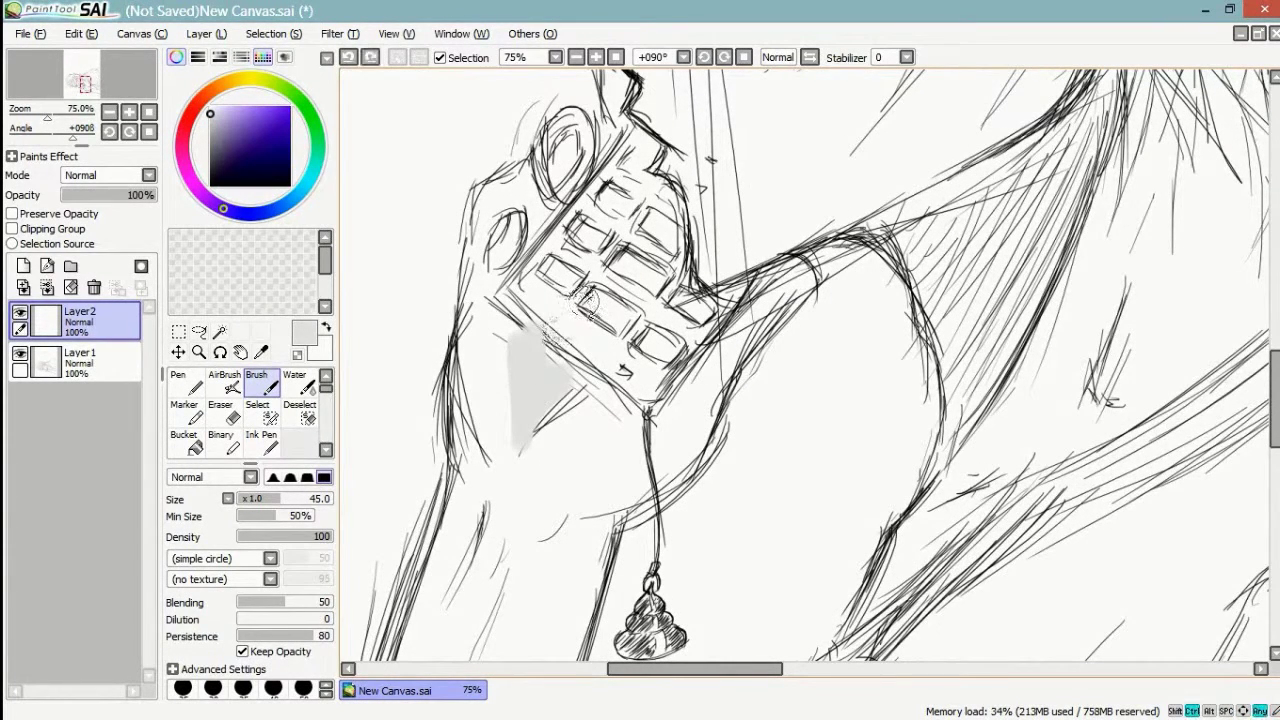
pyautogui.hotkey('ctrl', 'z')
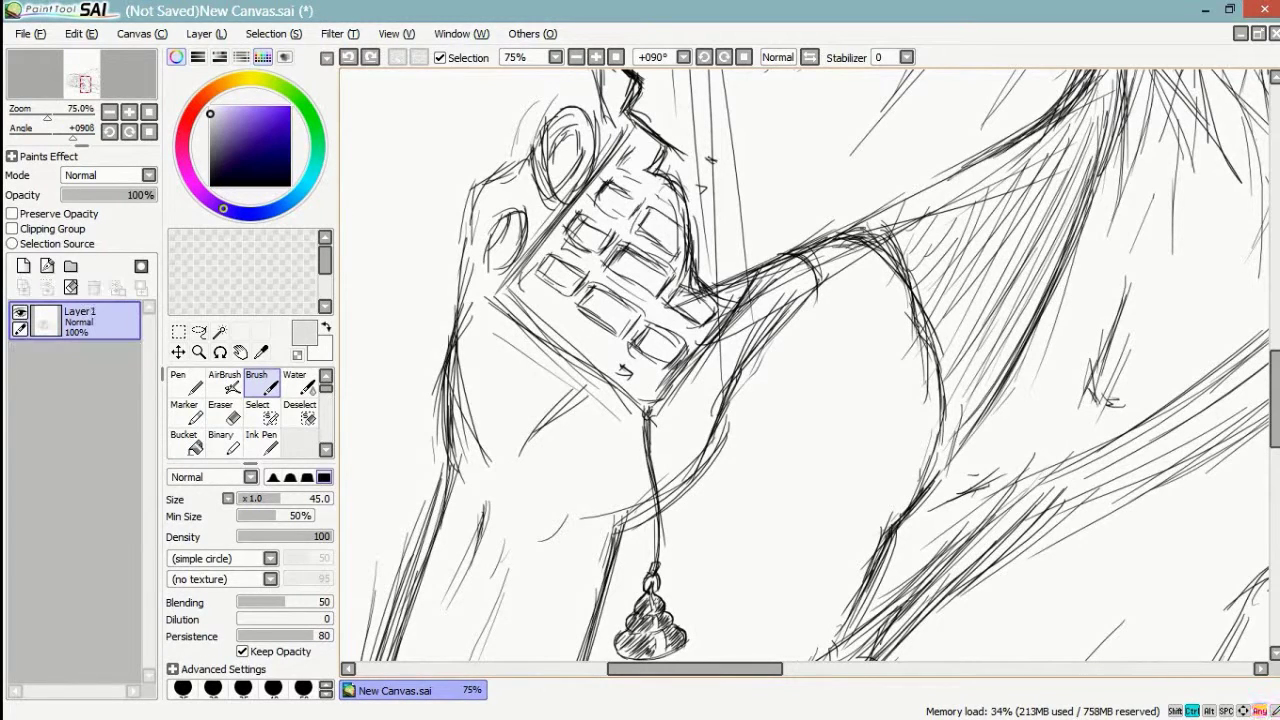
pyautogui.hotkey('ctrl', 'y')
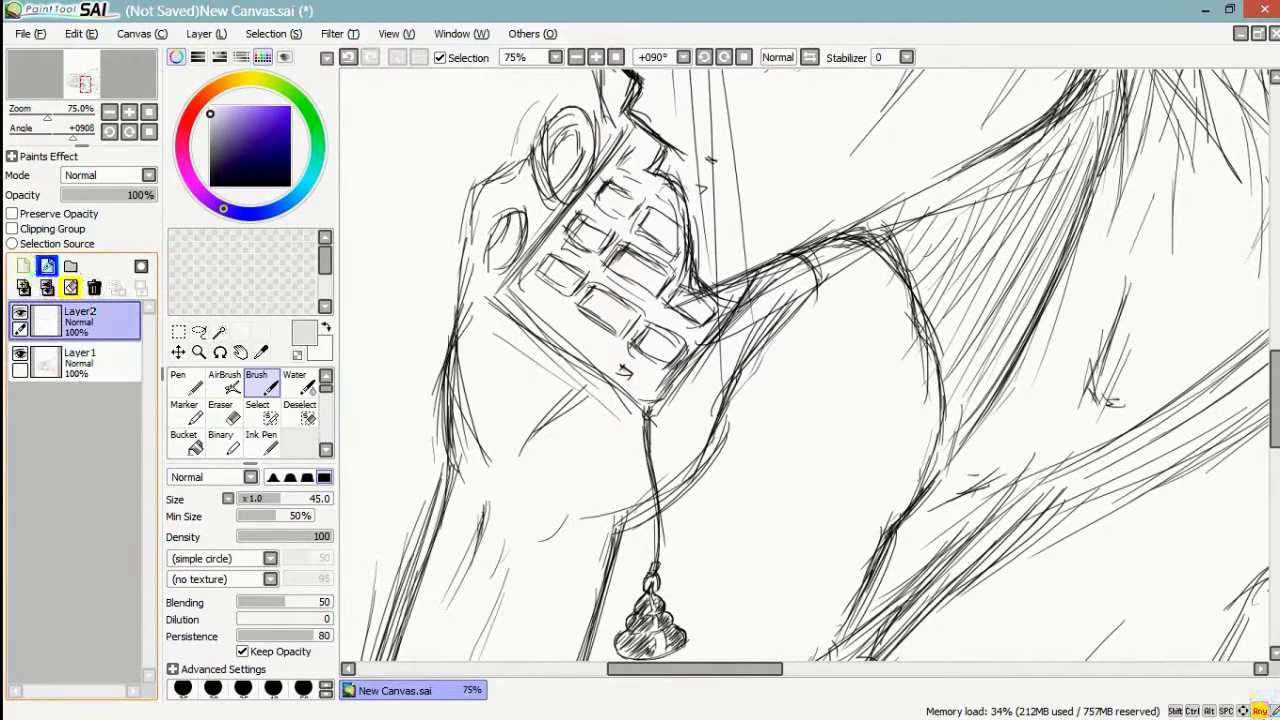
# - Move the new layer beneath the sketch layer and shade the palm under the phone and the gap between the fingers in light grey
pyautogui.click(95, 362)
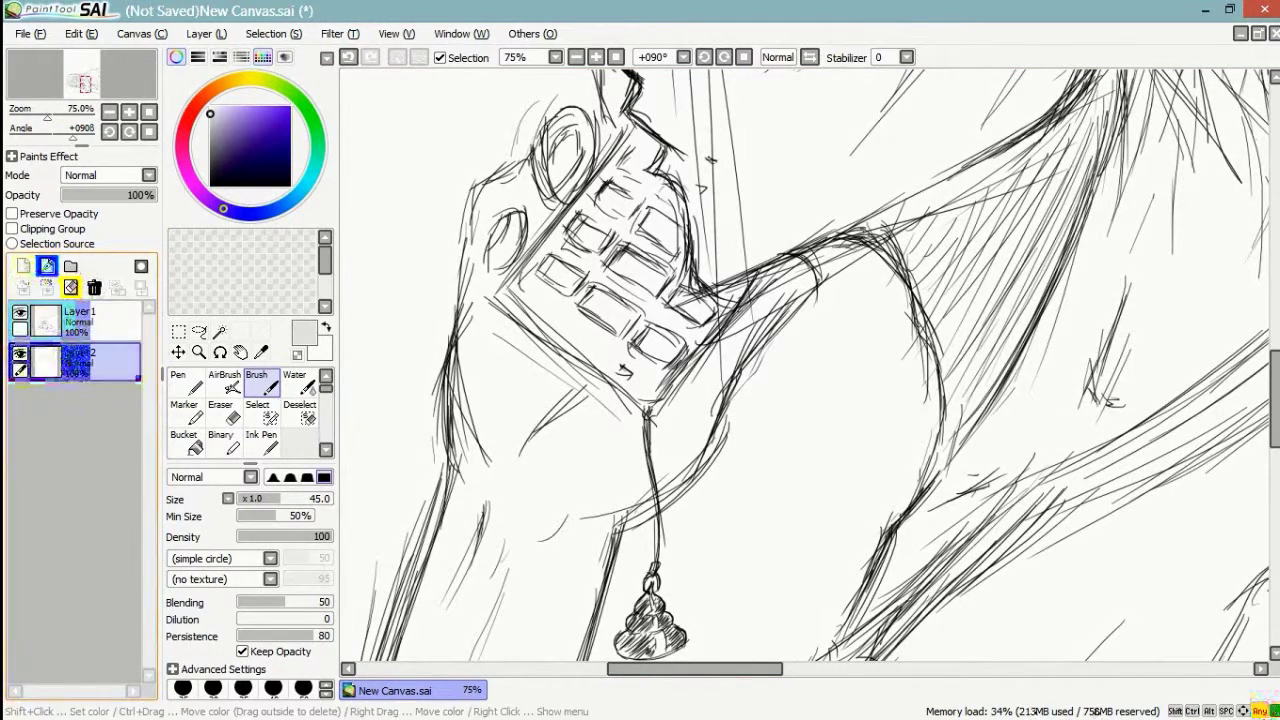
pyautogui.moveTo(528, 390)
pyautogui.mouseDown()
pyautogui.moveTo(562, 378)
pyautogui.moveTo(519, 429)
pyautogui.moveTo(572, 377)
pyautogui.moveTo(533, 405)
pyautogui.moveTo(515, 333)
pyautogui.moveTo(548, 357)
pyautogui.mouseUp()
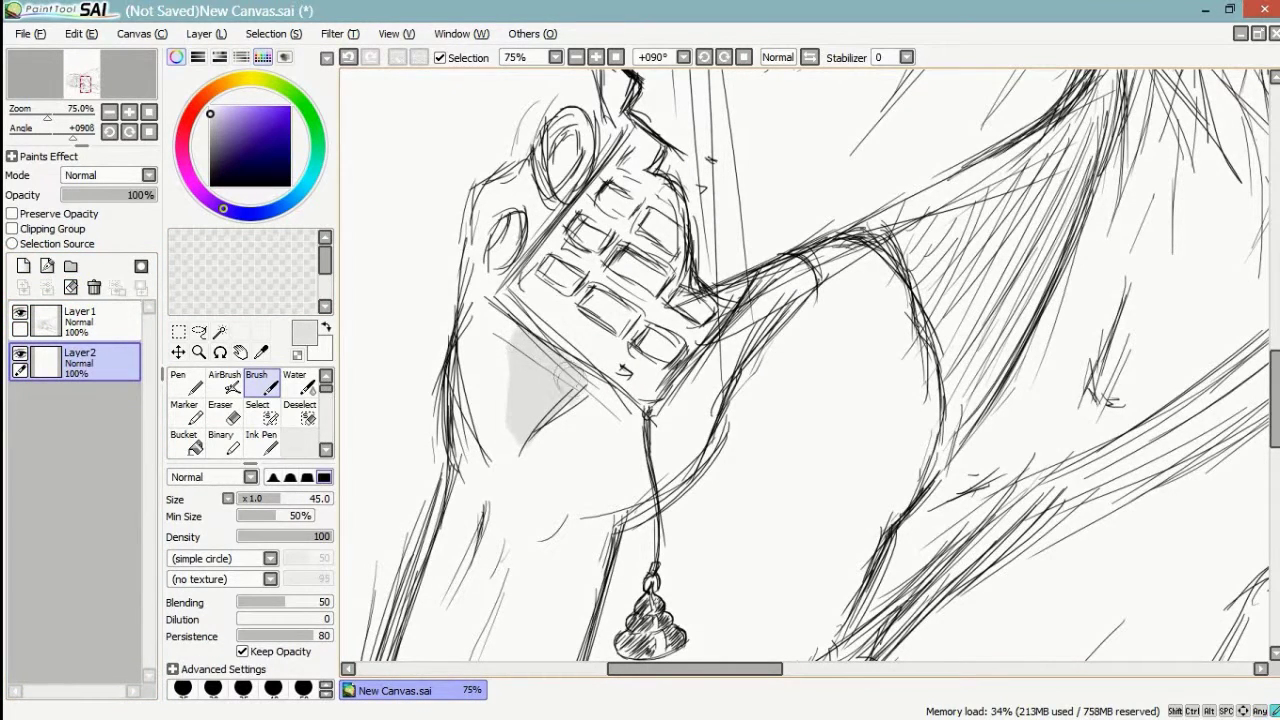
pyautogui.moveTo(552, 198); pyautogui.dragTo(528, 230)
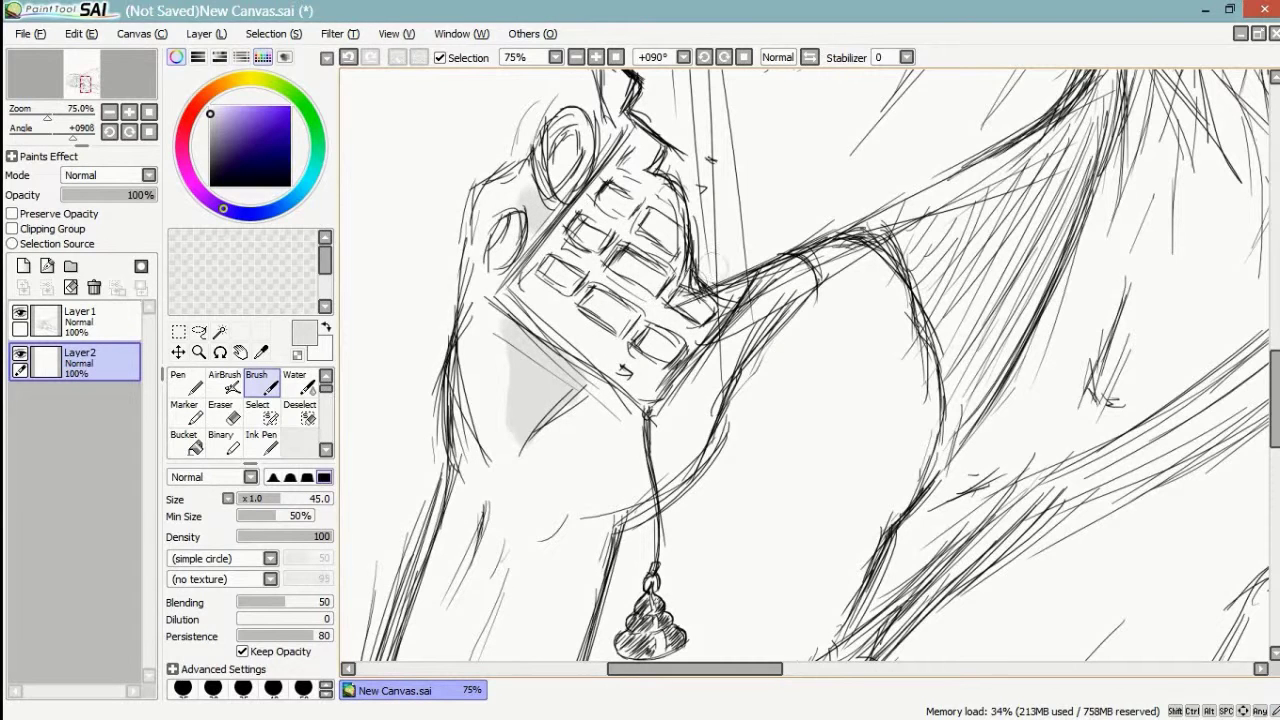
# - Fill the phone's keypad face with flat light grey shading up to its outlines
pyautogui.moveTo(702, 318)
pyautogui.mouseDown()
pyautogui.moveTo(645, 376)
pyautogui.moveTo(674, 316)
pyautogui.moveTo(650, 308)
pyautogui.moveTo(674, 260)
pyautogui.moveTo(586, 338)
pyautogui.moveTo(662, 214)
pyautogui.moveTo(565, 313)
pyautogui.mouseUp()
pyautogui.moveTo(605, 265)
pyautogui.mouseDown()
pyautogui.moveTo(646, 205)
pyautogui.moveTo(548, 280)
pyautogui.moveTo(604, 178)
pyautogui.moveTo(621, 185)
pyautogui.moveTo(644, 158)
pyautogui.moveTo(668, 196)
pyautogui.mouseUp()
pyautogui.moveTo(550, 272)
pyautogui.mouseDown()
pyautogui.moveTo(620, 375)
pyautogui.moveTo(550, 320)
pyautogui.moveTo(648, 376)
pyautogui.mouseUp()
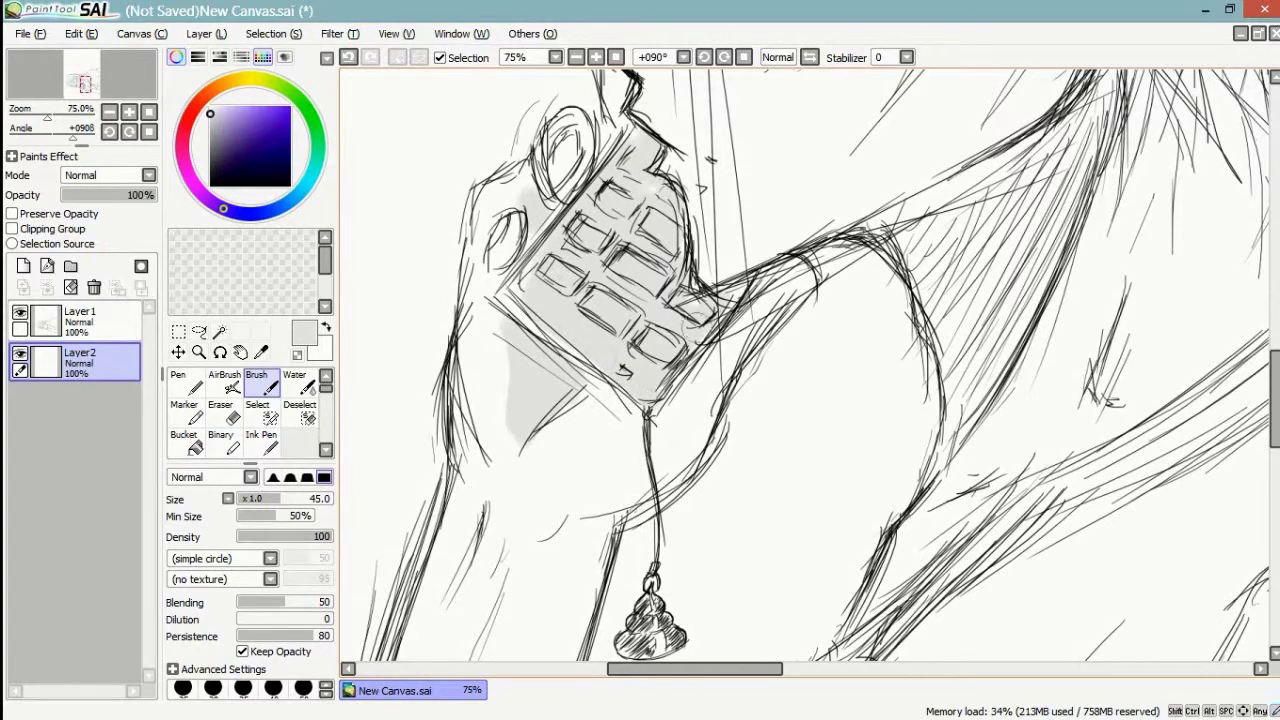
# - Shade the hatched neck area below the jaw and the small mark at the base of the neck in light grey
pyautogui.moveTo(777, 277); pyautogui.dragTo(703, 359)
pyautogui.moveTo(990, 362); pyautogui.dragTo(895, 483)
pyautogui.moveTo(895, 483)
pyautogui.mouseDown()
pyautogui.moveTo(985, 336)
pyautogui.moveTo(889, 451)
pyautogui.moveTo(985, 300)
pyautogui.moveTo(900, 390)
pyautogui.moveTo(1040, 175)
pyautogui.moveTo(955, 243)
pyautogui.moveTo(900, 330)
pyautogui.moveTo(880, 400)
pyautogui.moveTo(915, 360)
pyautogui.moveTo(866, 414)
pyautogui.moveTo(840, 330)
pyautogui.moveTo(935, 260)
pyautogui.moveTo(860, 310)
pyautogui.moveTo(844, 287)
pyautogui.moveTo(885, 266)
pyautogui.mouseUp()
pyautogui.moveTo(862, 326); pyautogui.dragTo(870, 337)
pyautogui.moveTo(974, 239); pyautogui.dragTo(876, 336)
pyautogui.moveTo(958, 497)
pyautogui.mouseDown()
pyautogui.moveTo(934, 548)
pyautogui.moveTo(945, 575)
pyautogui.mouseUp()
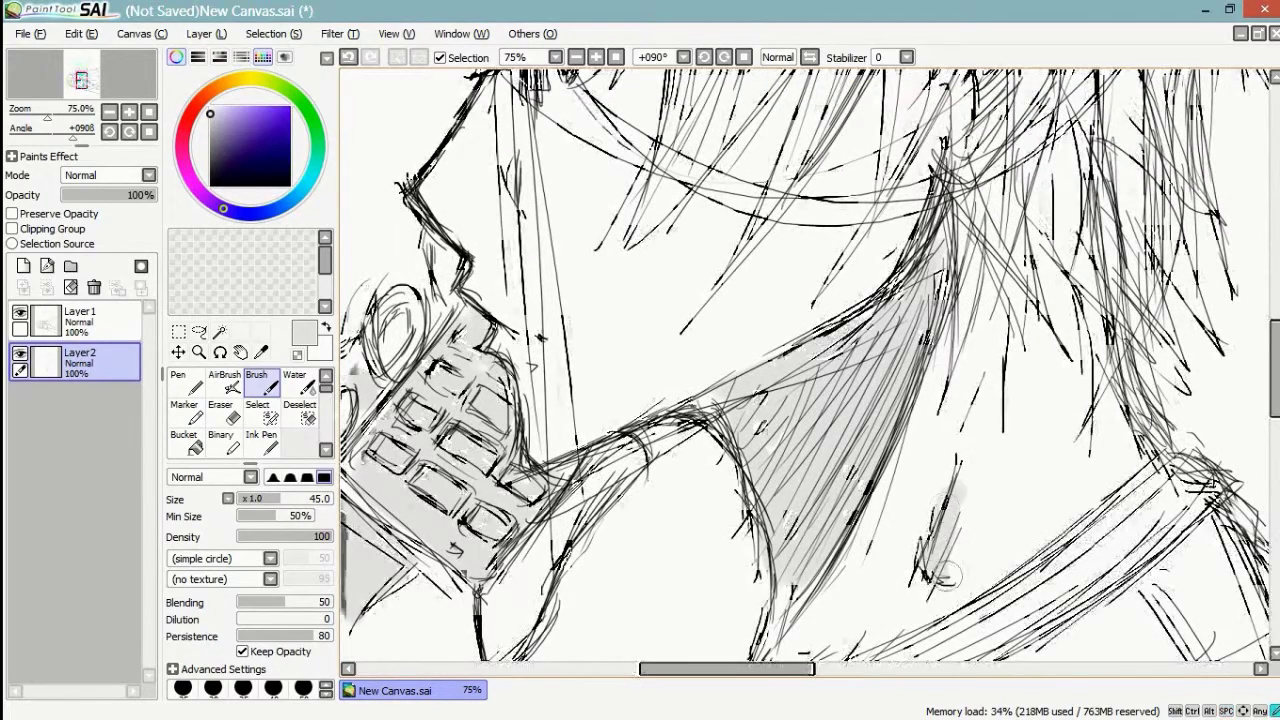
# - Shade the glasses' temple arm and the small mark on the cheek behind the nose in light grey
pyautogui.moveTo(963, 455); pyautogui.dragTo(1078, 610)
pyautogui.moveTo(894, 287); pyautogui.dragTo(984, 422)
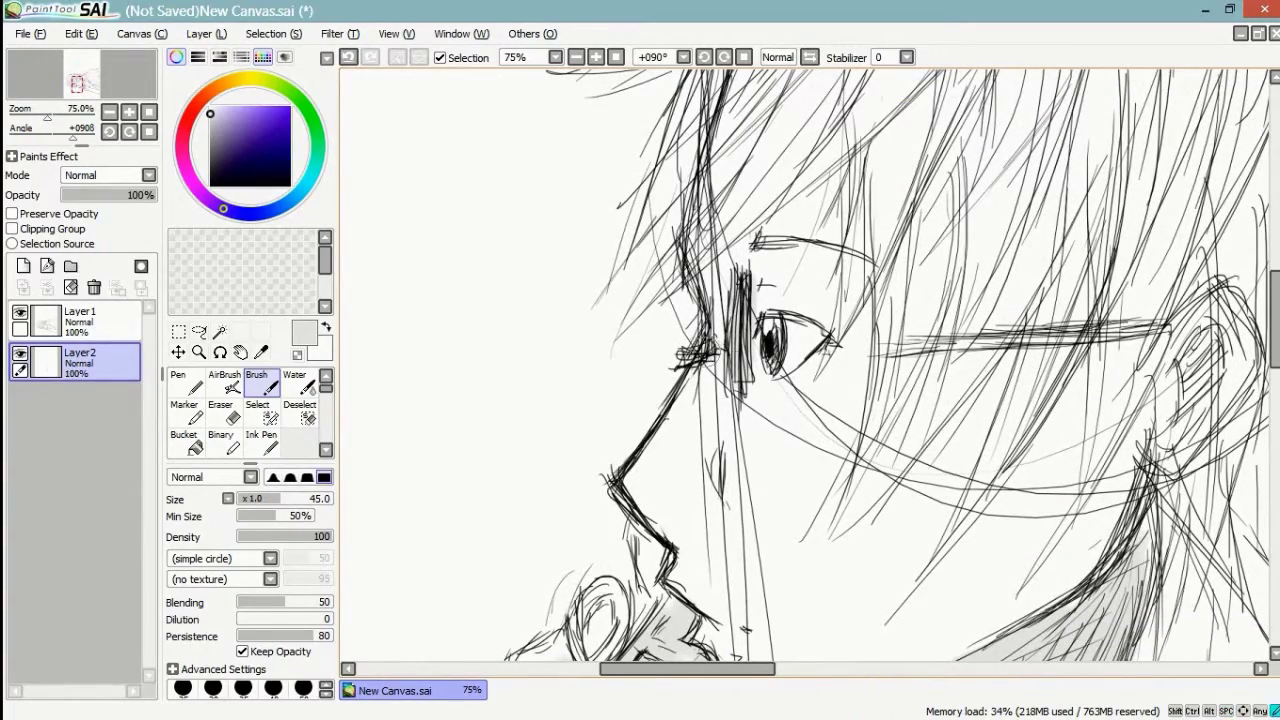
pyautogui.moveTo(1056, 327)
pyautogui.mouseDown()
pyautogui.moveTo(1001, 346)
pyautogui.moveTo(866, 350)
pyautogui.mouseUp()
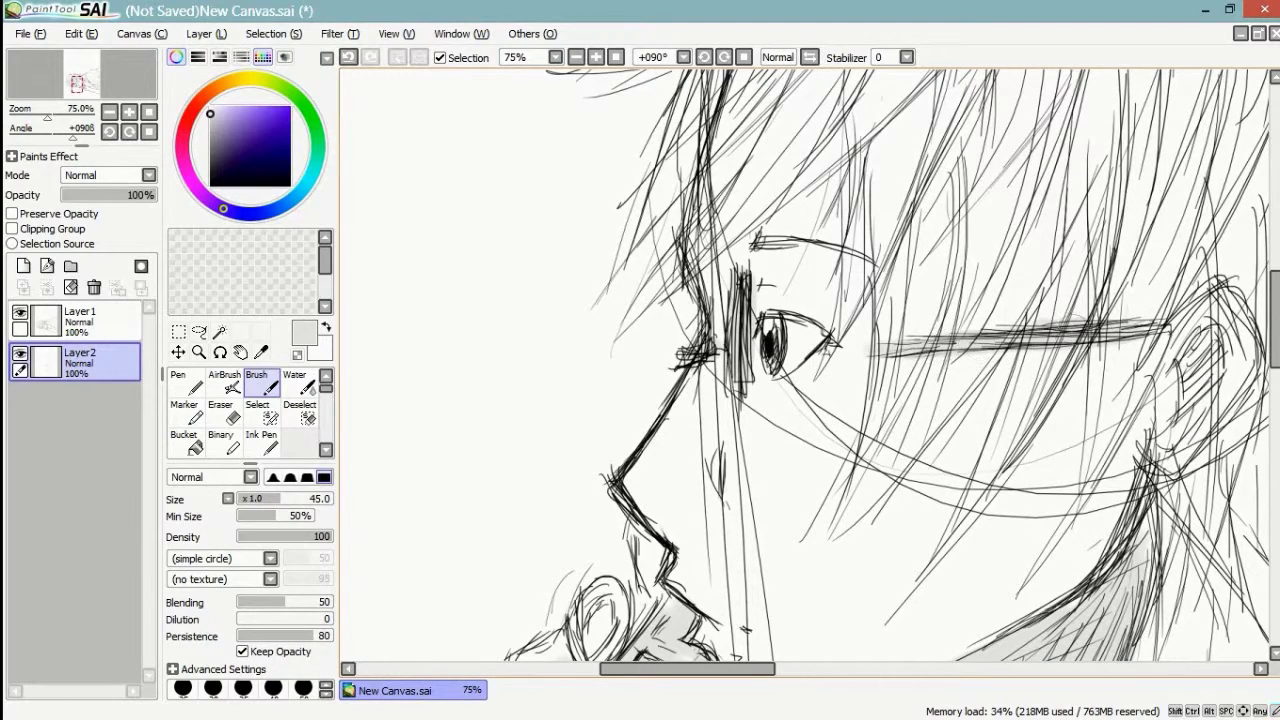
pyautogui.moveTo(908, 279); pyautogui.dragTo(970, 94)
pyautogui.moveTo(787, 272); pyautogui.dragTo(786, 319)
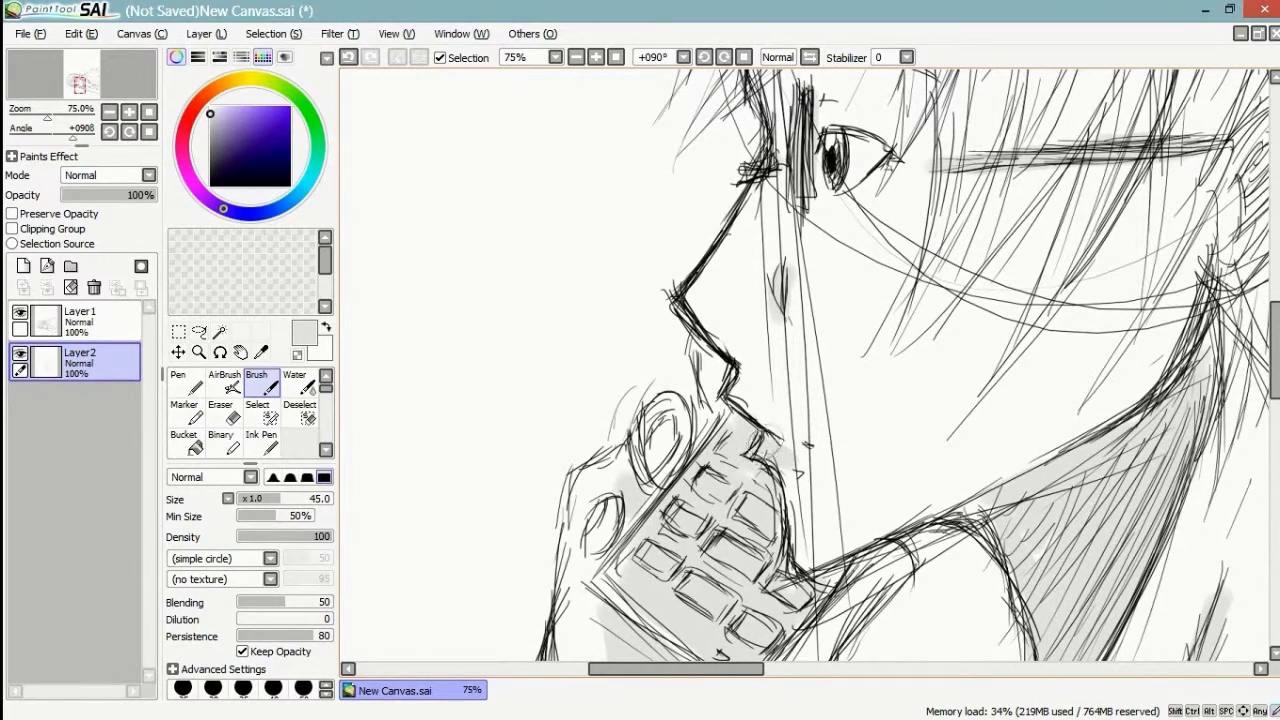
# - Shade the underside of the wrist below the palm and the forearm crease in light grey
pyautogui.moveTo(876, 455); pyautogui.dragTo(974, 293)
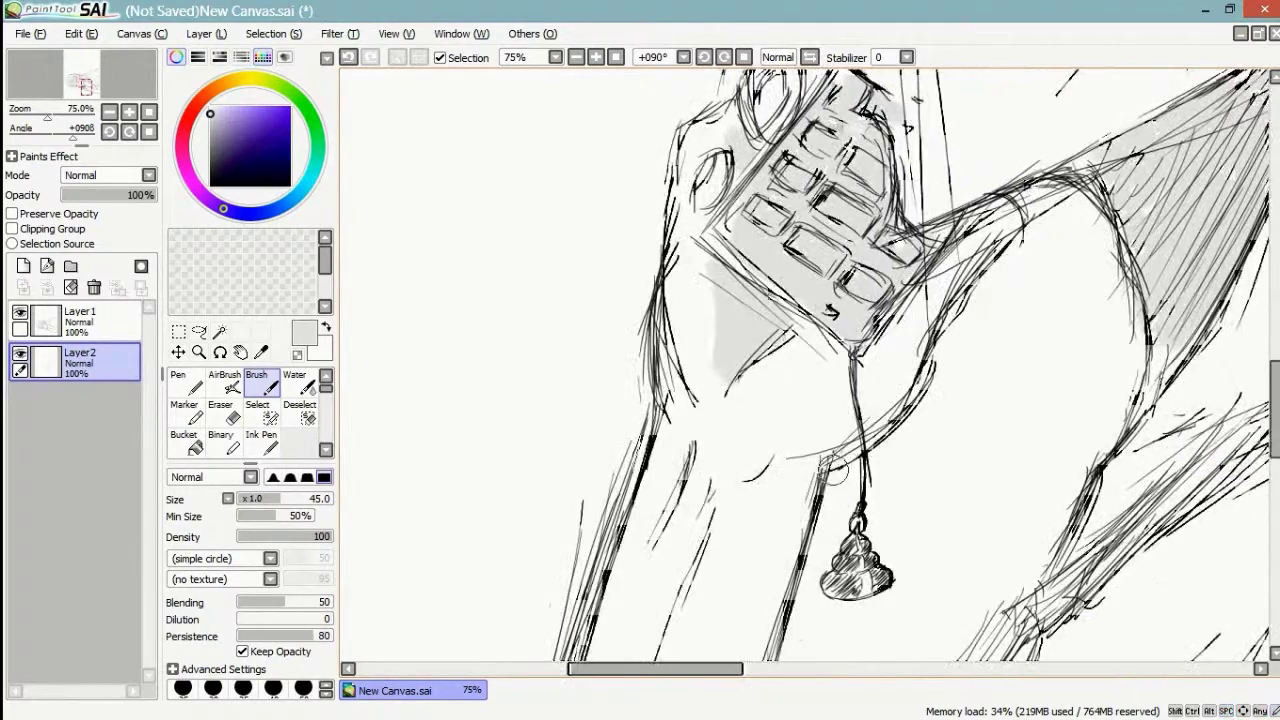
pyautogui.moveTo(845, 482); pyautogui.dragTo(952, 315)
pyautogui.moveTo(868, 290)
pyautogui.mouseDown()
pyautogui.moveTo(782, 456)
pyautogui.moveTo(820, 370)
pyautogui.mouseUp()
pyautogui.moveTo(851, 320)
pyautogui.mouseDown()
pyautogui.moveTo(894, 293)
pyautogui.moveTo(878, 282)
pyautogui.moveTo(917, 285)
pyautogui.moveTo(838, 361)
pyautogui.mouseUp()
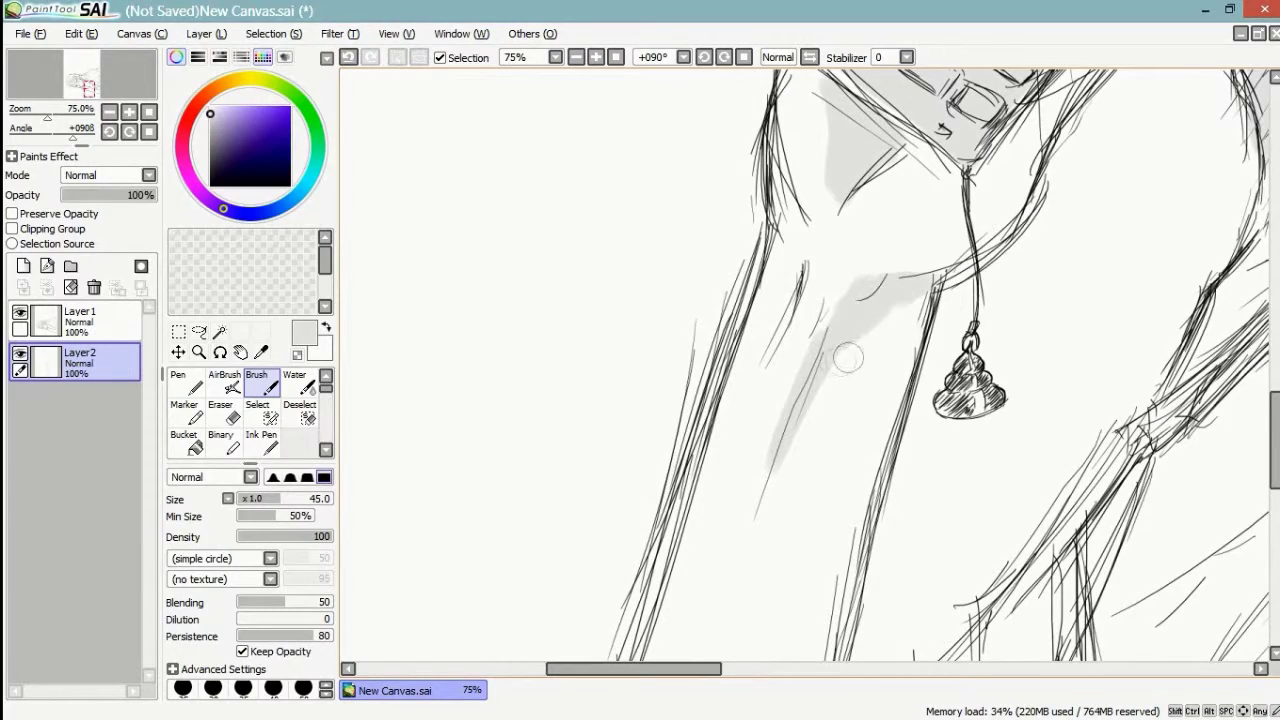
# - Add a short light grey stroke on the lower forearm and shade the sleeve opening beside it at the canvas edge
pyautogui.moveTo(822, 597); pyautogui.dragTo(899, 390)
pyautogui.moveTo(793, 624); pyautogui.dragTo(900, 415)
pyautogui.moveTo(871, 366)
pyautogui.mouseDown()
pyautogui.moveTo(902, 222)
pyautogui.moveTo(868, 382)
pyautogui.mouseUp()
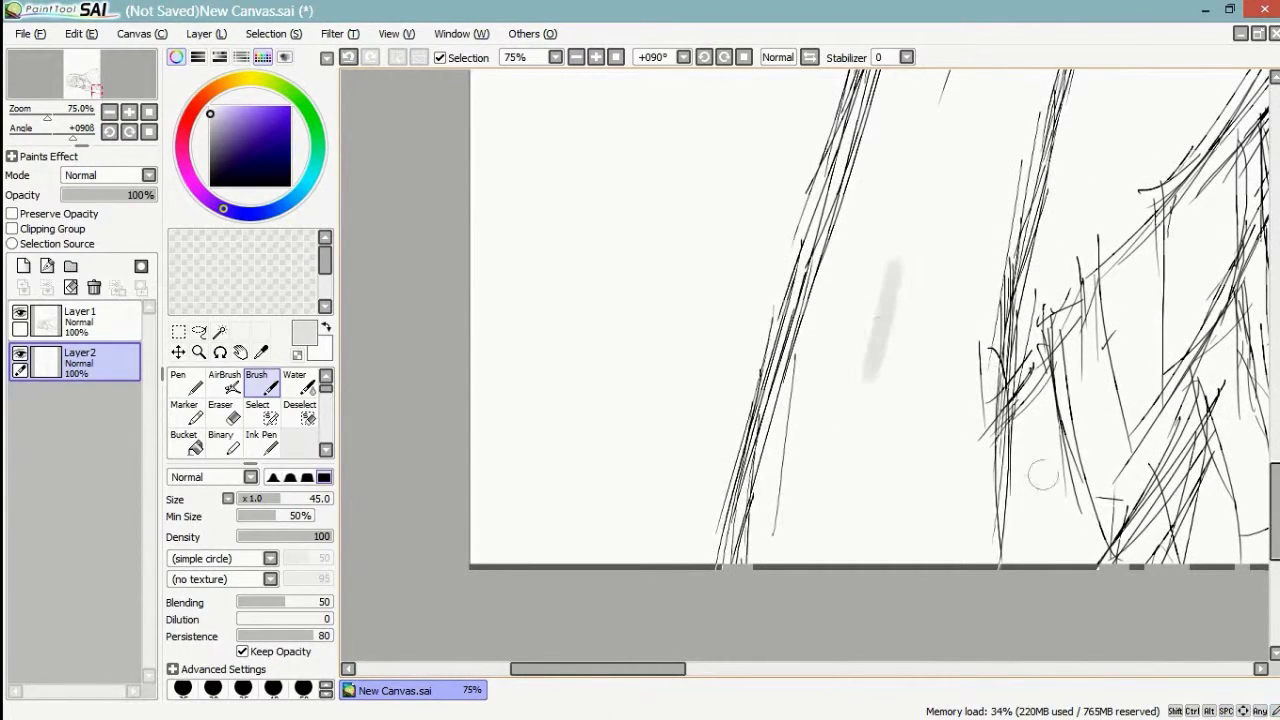
pyautogui.moveTo(998, 465)
pyautogui.mouseDown()
pyautogui.moveTo(1010, 450)
pyautogui.moveTo(1030, 500)
pyautogui.moveTo(1020, 532)
pyautogui.moveTo(1043, 400)
pyautogui.moveTo(1003, 545)
pyautogui.mouseUp()
# - Shade the upper part of the collar band below the neck in light grey
pyautogui.moveTo(1115, 346)
pyautogui.mouseDown()
pyautogui.moveTo(817, 172)
pyautogui.moveTo(592, 402)
pyautogui.mouseUp()
pyautogui.moveTo(1186, 78); pyautogui.dragTo(1008, 385)
pyautogui.moveTo(946, 236)
pyautogui.mouseDown()
pyautogui.moveTo(1087, 416)
pyautogui.moveTo(1028, 513)
pyautogui.mouseUp()
pyautogui.moveTo(1236, 293)
pyautogui.mouseDown()
pyautogui.moveTo(1128, 381)
pyautogui.moveTo(1236, 281)
pyautogui.moveTo(1076, 400)
pyautogui.mouseUp()
pyautogui.moveTo(1076, 400)
pyautogui.mouseDown()
pyautogui.moveTo(1208, 299)
pyautogui.moveTo(1068, 412)
pyautogui.moveTo(1005, 437)
pyautogui.moveTo(1097, 398)
pyautogui.mouseUp()
# - Switch to a medium grey and darken the collar band toward its lower front end
pyautogui.rightClick(1012, 435)
pyautogui.hotkey('ctrl', 'z')
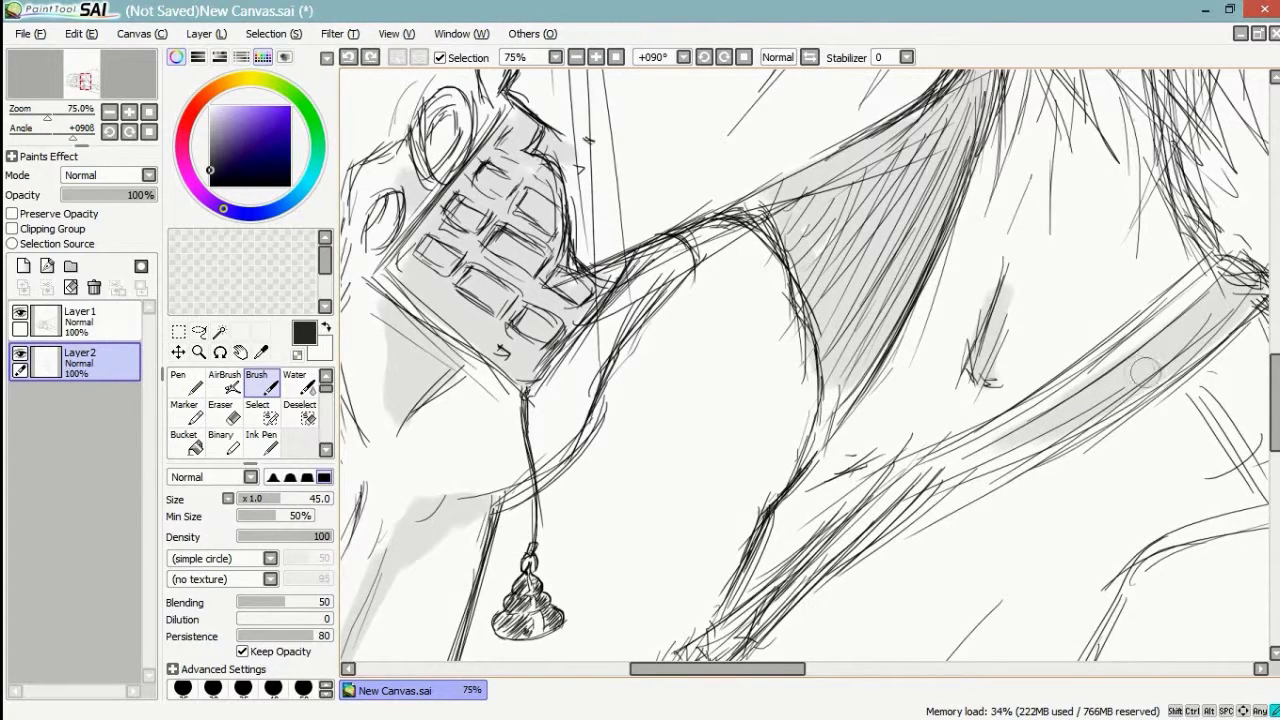
pyautogui.click(377, 198)
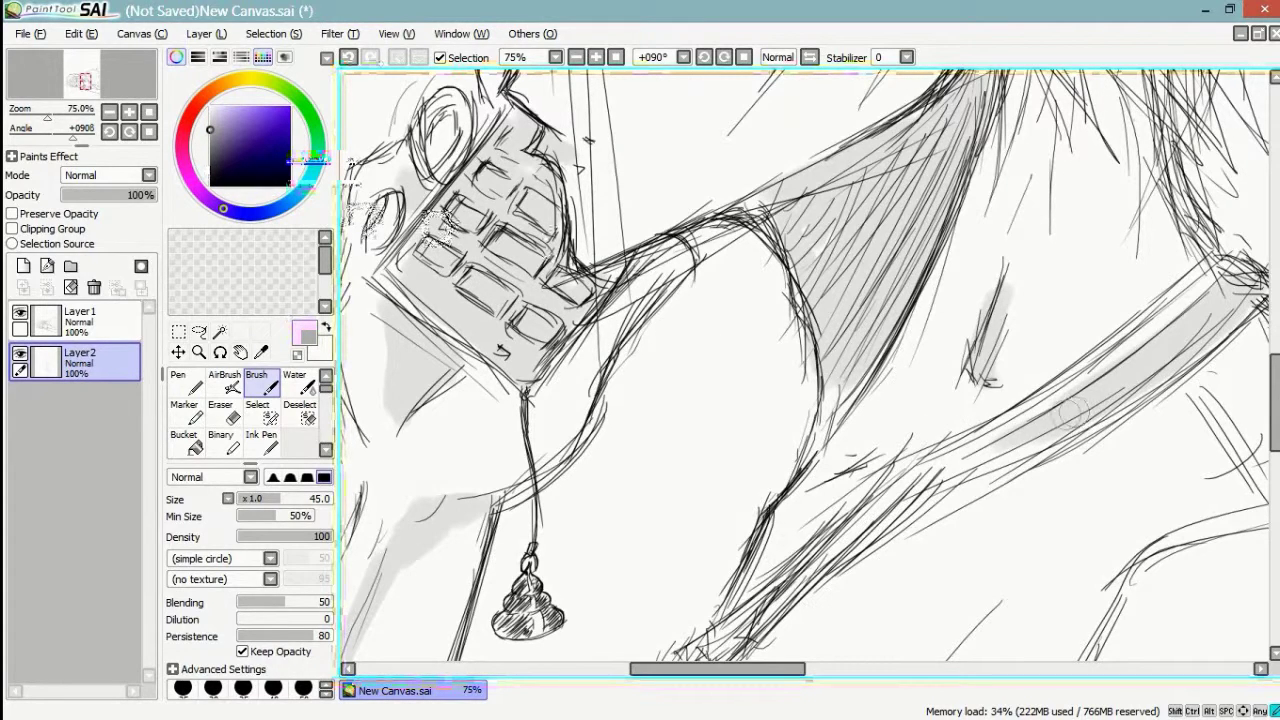
pyautogui.moveTo(1037, 431)
pyautogui.mouseDown()
pyautogui.moveTo(978, 458)
pyautogui.moveTo(1062, 435)
pyautogui.moveTo(1112, 388)
pyautogui.moveTo(973, 437)
pyautogui.moveTo(1059, 403)
pyautogui.moveTo(1192, 307)
pyautogui.mouseUp()
pyautogui.moveTo(986, 414); pyautogui.dragTo(877, 519)
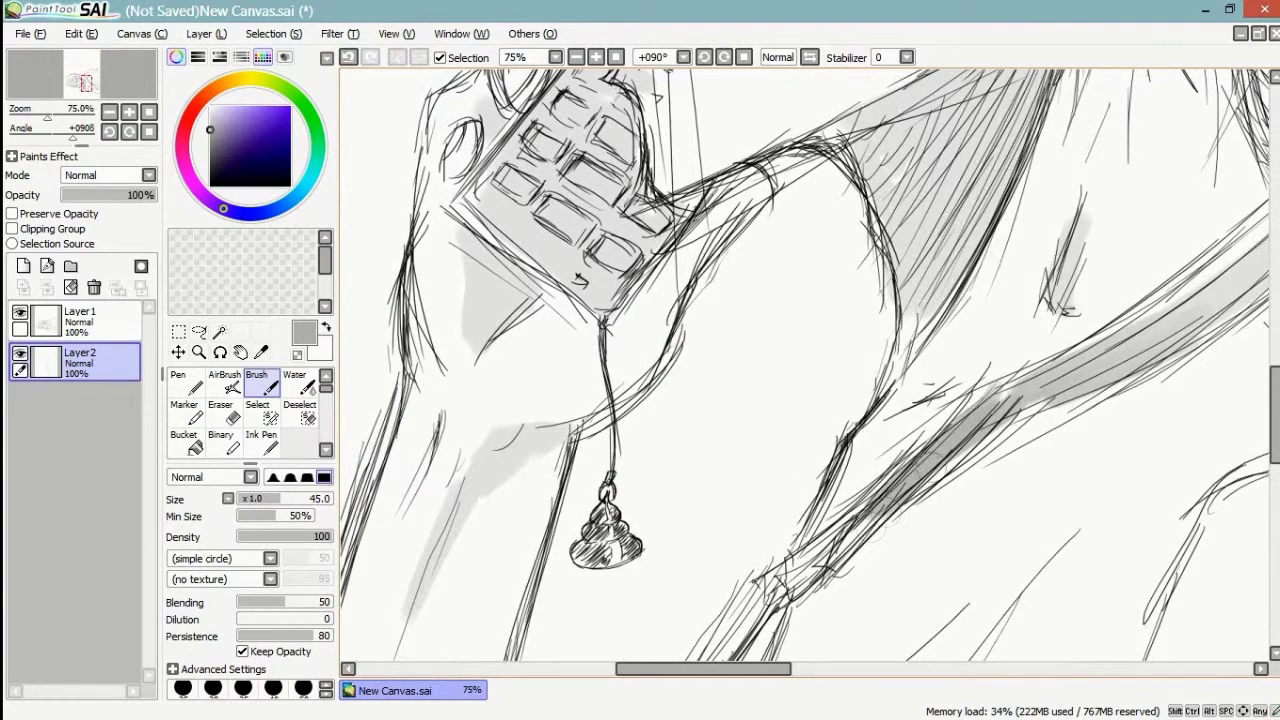
pyautogui.moveTo(1035, 378)
pyautogui.mouseDown()
pyautogui.moveTo(935, 440)
pyautogui.moveTo(810, 555)
pyautogui.mouseUp()
pyautogui.moveTo(910, 468); pyautogui.dragTo(775, 585)
pyautogui.moveTo(840, 550); pyautogui.dragTo(805, 570)
pyautogui.moveTo(1162, 310)
pyautogui.mouseDown()
pyautogui.moveTo(941, 424)
pyautogui.moveTo(992, 152)
pyautogui.mouseUp()
pyautogui.moveTo(790, 630); pyautogui.dragTo(880, 439)
pyautogui.moveTo(649, 492)
pyautogui.mouseDown()
pyautogui.moveTo(705, 373)
pyautogui.moveTo(693, 290)
pyautogui.moveTo(703, 250)
pyautogui.moveTo(710, 398)
pyautogui.mouseUp()
pyautogui.moveTo(703, 295); pyautogui.dragTo(736, 505)
pyautogui.moveTo(659, 496); pyautogui.dragTo(695, 380)
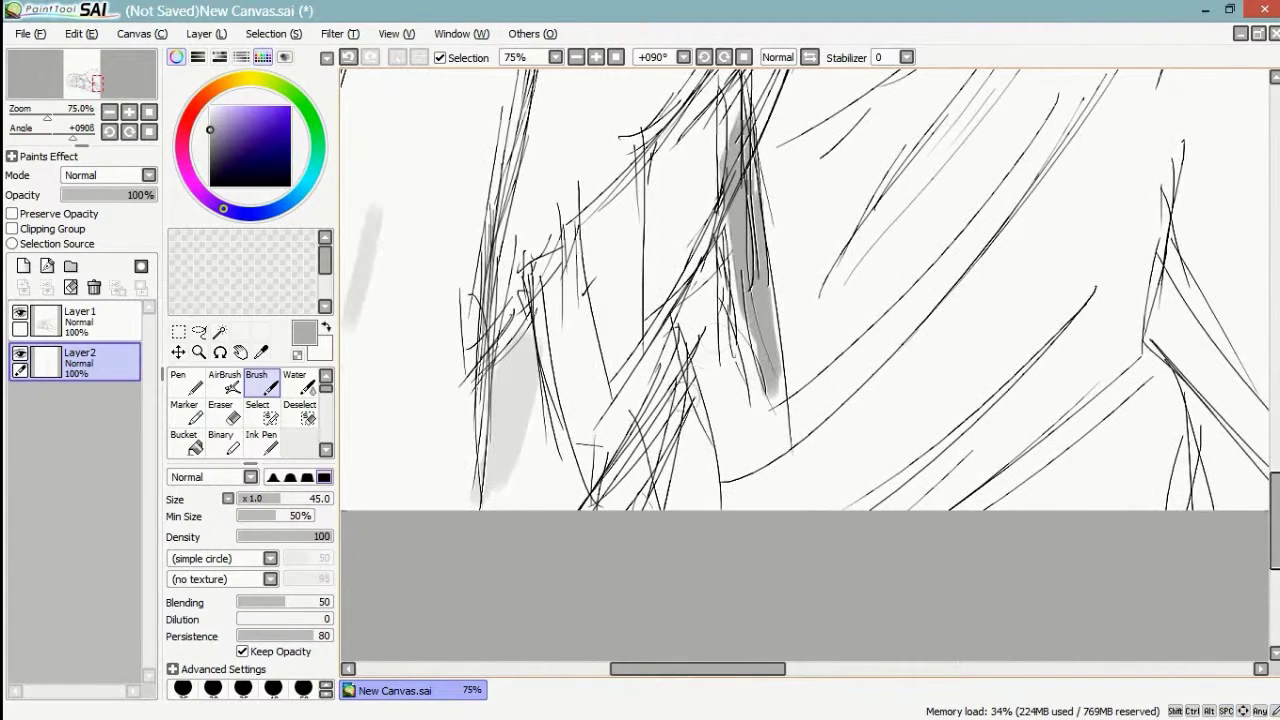
pyautogui.hotkey('ctrl', 'z')
pyautogui.hotkey('ctrl', 'z')
pyautogui.hotkey('ctrl', 'z')
pyautogui.hotkey('ctrl', 'z')
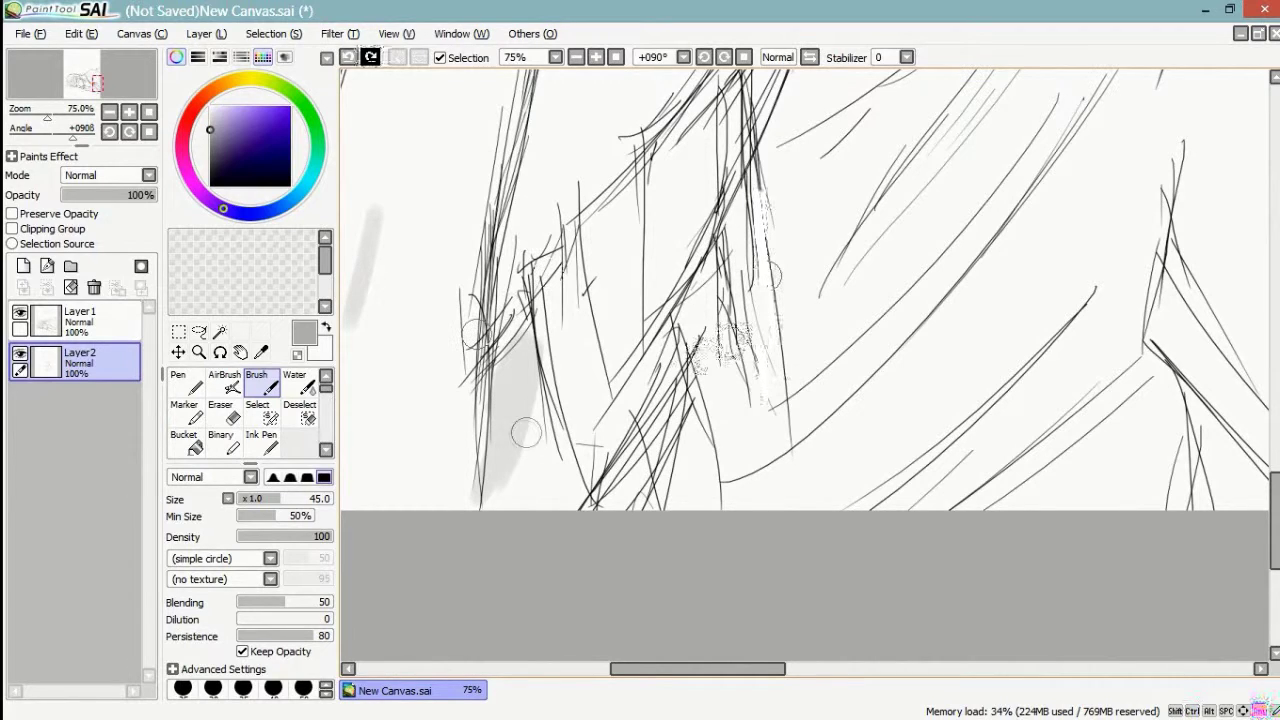
pyautogui.moveTo(526, 396); pyautogui.dragTo(521, 395)
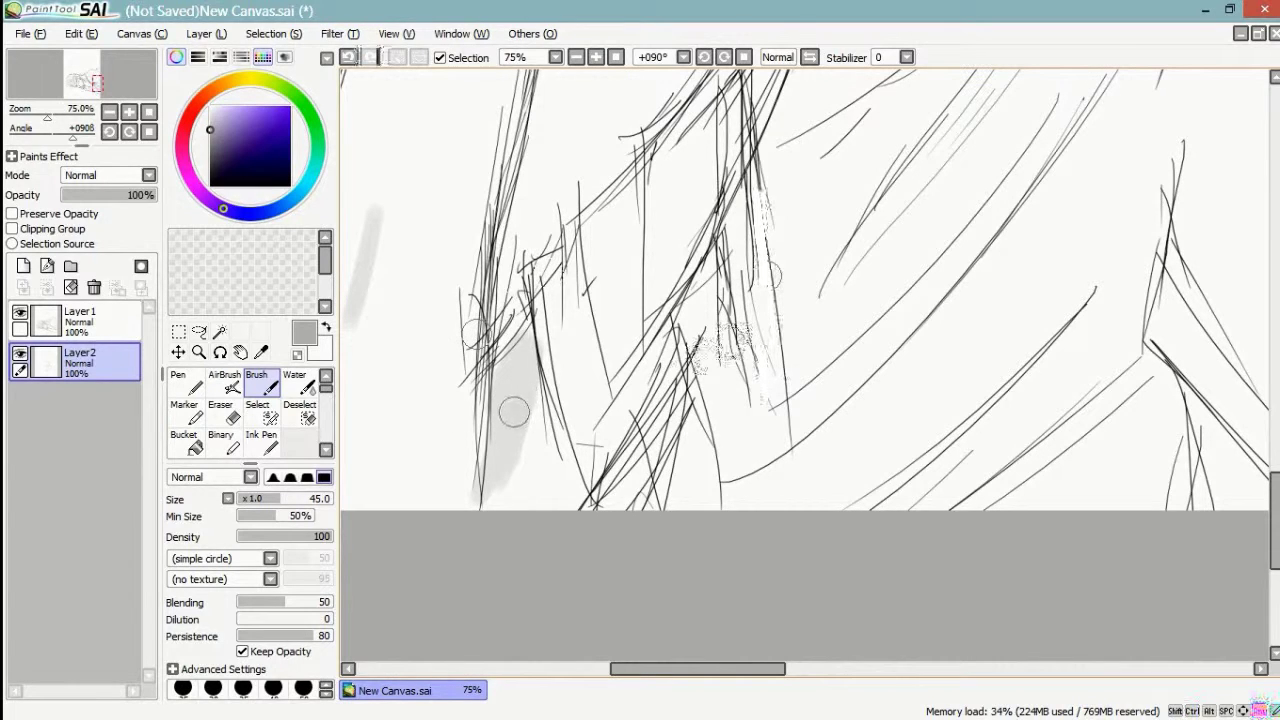
pyautogui.moveTo(511, 398); pyautogui.dragTo(508, 426)
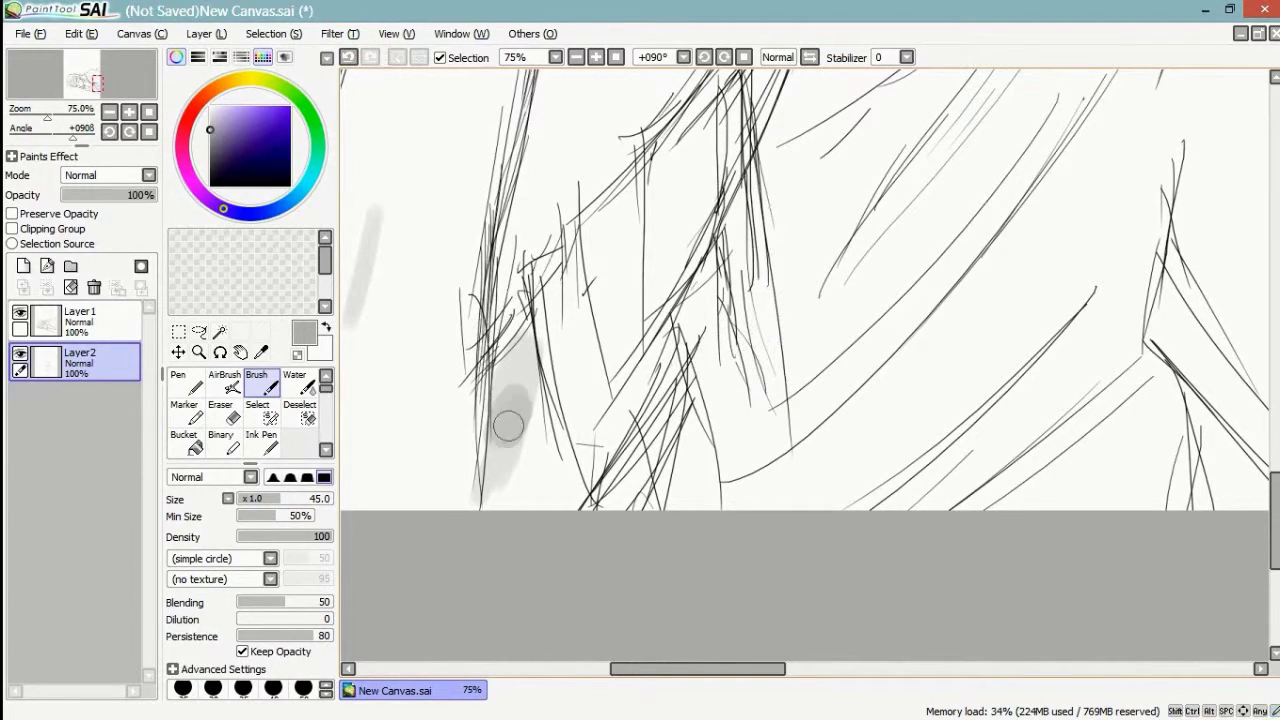
pyautogui.hotkey('ctrl', 'z')
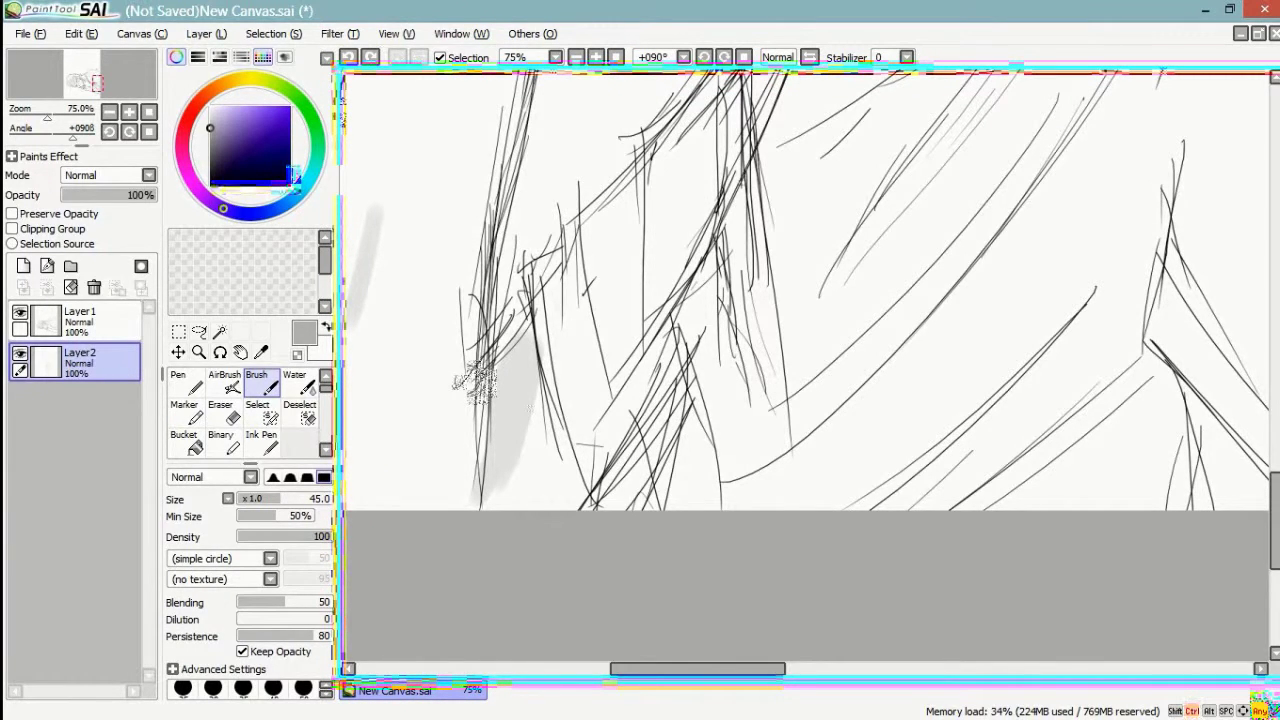
pyautogui.moveTo(478, 376); pyautogui.dragTo(434, 433)
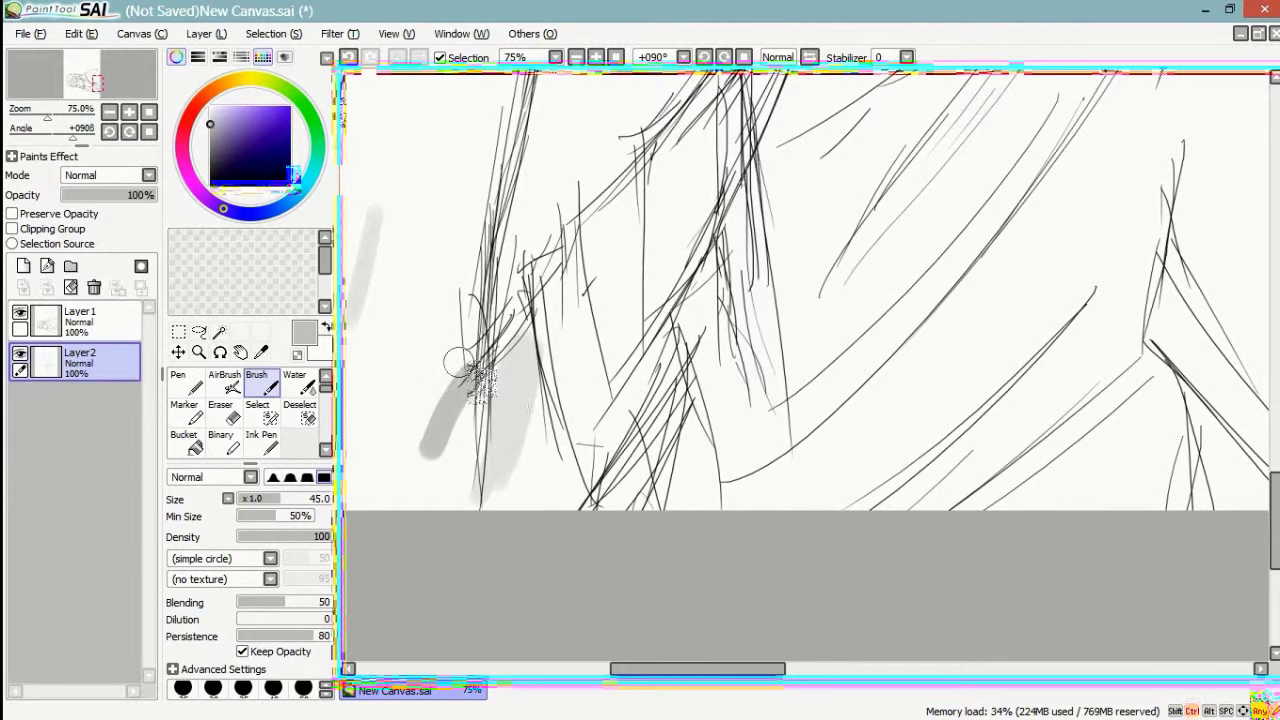
pyautogui.hotkey('ctrl', 'z')
# - Shade the narrow hanging fold, the hatched tip below it and the long curved creases of the jacket front in a slightly lighter medium grey
pyautogui.moveTo(740, 250)
pyautogui.mouseDown()
pyautogui.moveTo(783, 335)
pyautogui.moveTo(778, 213)
pyautogui.moveTo(835, 475)
pyautogui.moveTo(805, 490)
pyautogui.moveTo(794, 390)
pyautogui.moveTo(820, 518)
pyautogui.mouseUp()
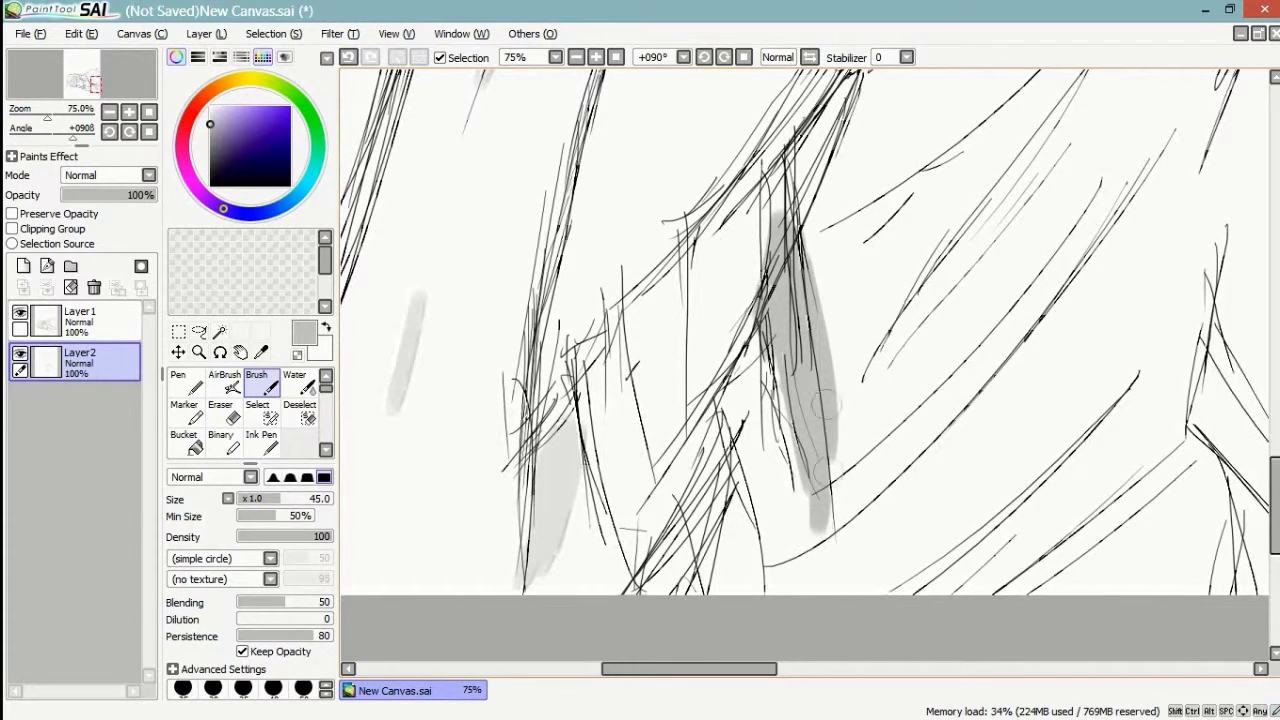
pyautogui.moveTo(835, 395); pyautogui.dragTo(862, 244)
pyautogui.moveTo(752, 308)
pyautogui.mouseDown()
pyautogui.moveTo(768, 405)
pyautogui.moveTo(771, 386)
pyautogui.moveTo(931, 378)
pyautogui.moveTo(830, 430)
pyautogui.moveTo(1000, 320)
pyautogui.moveTo(828, 456)
pyautogui.moveTo(1000, 322)
pyautogui.mouseUp()
pyautogui.moveTo(1000, 322); pyautogui.dragTo(809, 419)
pyautogui.moveTo(718, 375)
pyautogui.mouseDown()
pyautogui.moveTo(712, 440)
pyautogui.moveTo(706, 385)
pyautogui.moveTo(697, 438)
pyautogui.moveTo(671, 441)
pyautogui.mouseUp()
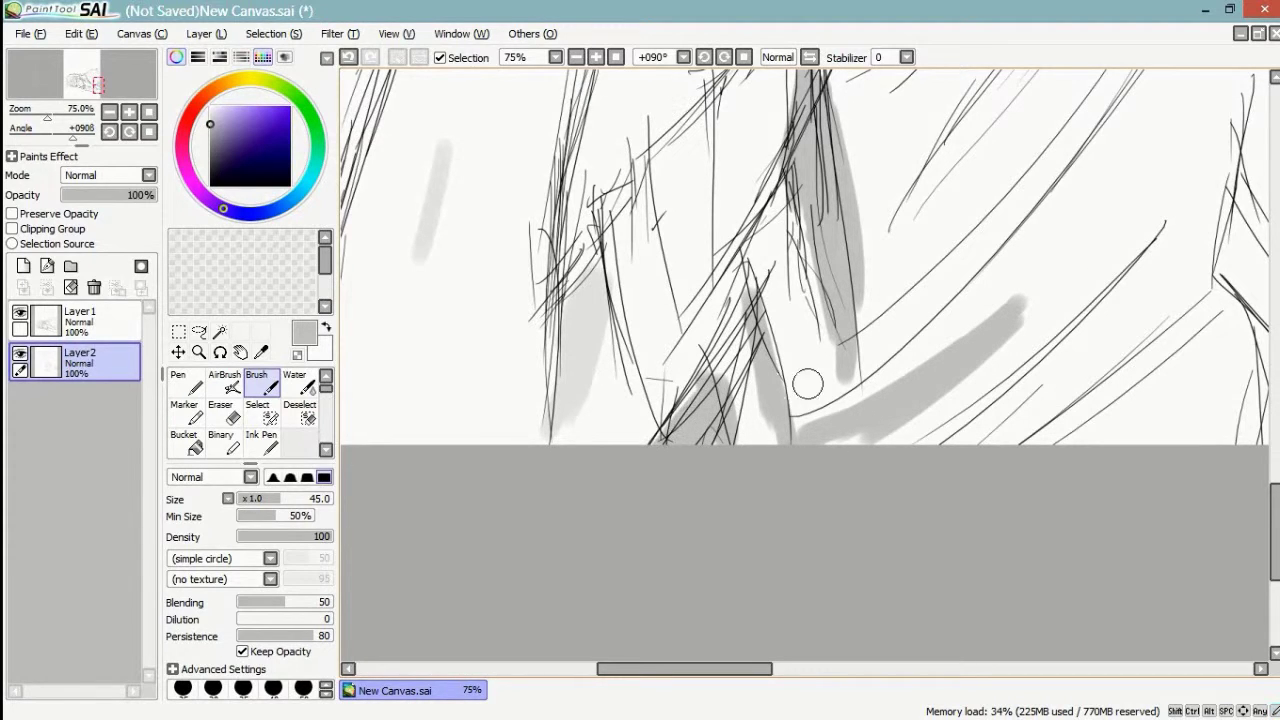
pyautogui.moveTo(1140, 248); pyautogui.dragTo(920, 393)
pyautogui.moveTo(989, 272); pyautogui.dragTo(807, 464)
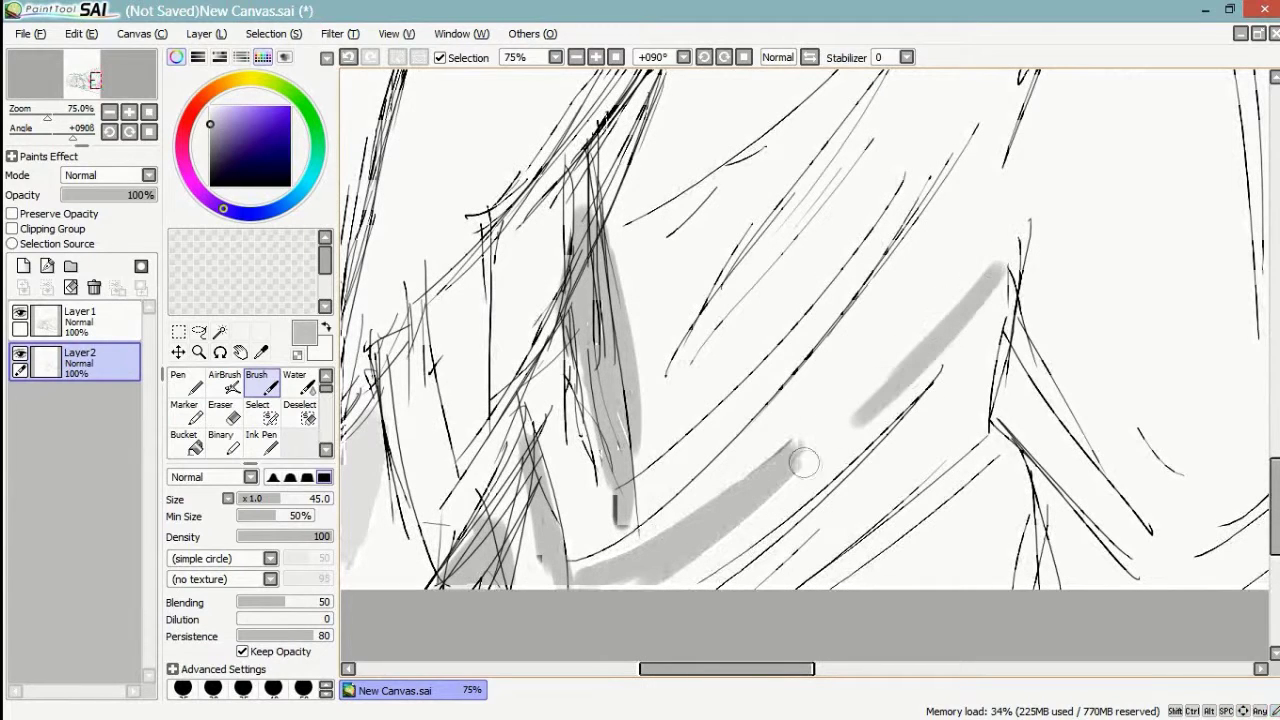
# - Shade the angled crease and the triangular fold beneath it at the jacket's lower edge in medium grey
pyautogui.moveTo(1009, 321)
pyautogui.mouseDown()
pyautogui.moveTo(1025, 268)
pyautogui.moveTo(984, 408)
pyautogui.mouseUp()
pyautogui.moveTo(1004, 358); pyautogui.dragTo(994, 235)
pyautogui.moveTo(982, 285)
pyautogui.mouseDown()
pyautogui.moveTo(968, 308)
pyautogui.moveTo(987, 246)
pyautogui.moveTo(968, 345)
pyautogui.moveTo(1095, 453)
pyautogui.moveTo(1045, 410)
pyautogui.moveTo(1020, 462)
pyautogui.moveTo(1112, 460)
pyautogui.mouseUp()
pyautogui.moveTo(1158, 381); pyautogui.dragTo(1014, 462)
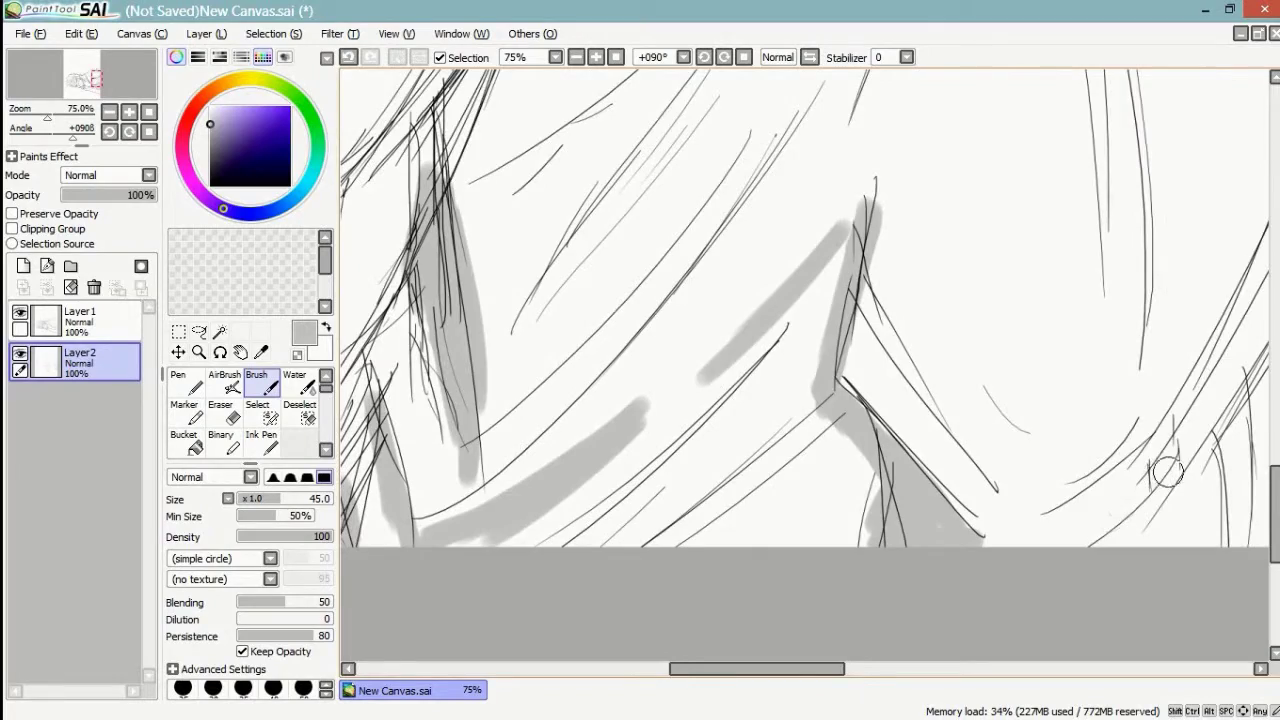
# - Shade the folds along the inner and outer lines of the bent sleeve behind the torso in medium grey
pyautogui.hscroll(2, 1167, 473)
pyautogui.moveTo(1166, 371)
pyautogui.mouseDown()
pyautogui.moveTo(1060, 500)
pyautogui.moveTo(1190, 320)
pyautogui.moveTo(1050, 495)
pyautogui.mouseUp()
pyautogui.moveTo(1195, 259); pyautogui.dragTo(1093, 481)
pyautogui.moveTo(1113, 308)
pyautogui.mouseDown()
pyautogui.moveTo(1005, 525)
pyautogui.moveTo(1180, 205)
pyautogui.mouseUp()
pyautogui.moveTo(1094, 345); pyautogui.dragTo(1035, 445)
pyautogui.moveTo(1113, 258); pyautogui.dragTo(1040, 437)
pyautogui.moveTo(1141, 183)
pyautogui.mouseDown()
pyautogui.moveTo(1086, 338)
pyautogui.moveTo(1111, 265)
pyautogui.mouseUp()
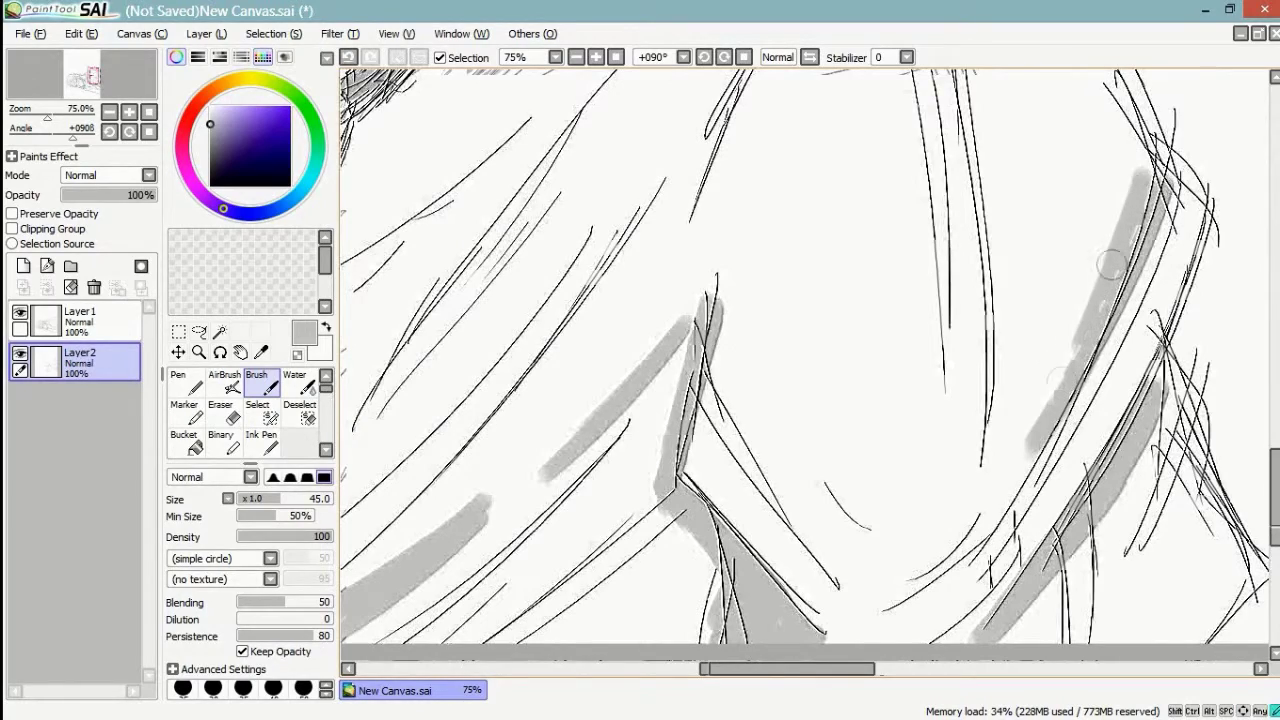
# - Add a medium grey stroke inside the upper back edge of the sleeve and thicken the shading of the fold below it
pyautogui.scroll(3, 1110, 264)
pyautogui.moveTo(1065, 205)
pyautogui.mouseDown()
pyautogui.moveTo(1031, 357)
pyautogui.moveTo(1060, 270)
pyautogui.moveTo(1018, 392)
pyautogui.mouseUp()
pyautogui.moveTo(1123, 373); pyautogui.dragTo(975, 73)
pyautogui.moveTo(1036, 370); pyautogui.dragTo(948, 511)
pyautogui.moveTo(988, 445)
pyautogui.mouseDown()
pyautogui.moveTo(880, 565)
pyautogui.moveTo(1010, 425)
pyautogui.moveTo(857, 557)
pyautogui.mouseUp()
pyautogui.moveTo(950, 511); pyautogui.dragTo(898, 563)
pyautogui.moveTo(1016, 469); pyautogui.dragTo(869, 589)
pyautogui.moveTo(975, 530); pyautogui.dragTo(908, 578)
pyautogui.moveTo(795, 205); pyautogui.dragTo(950, 515)
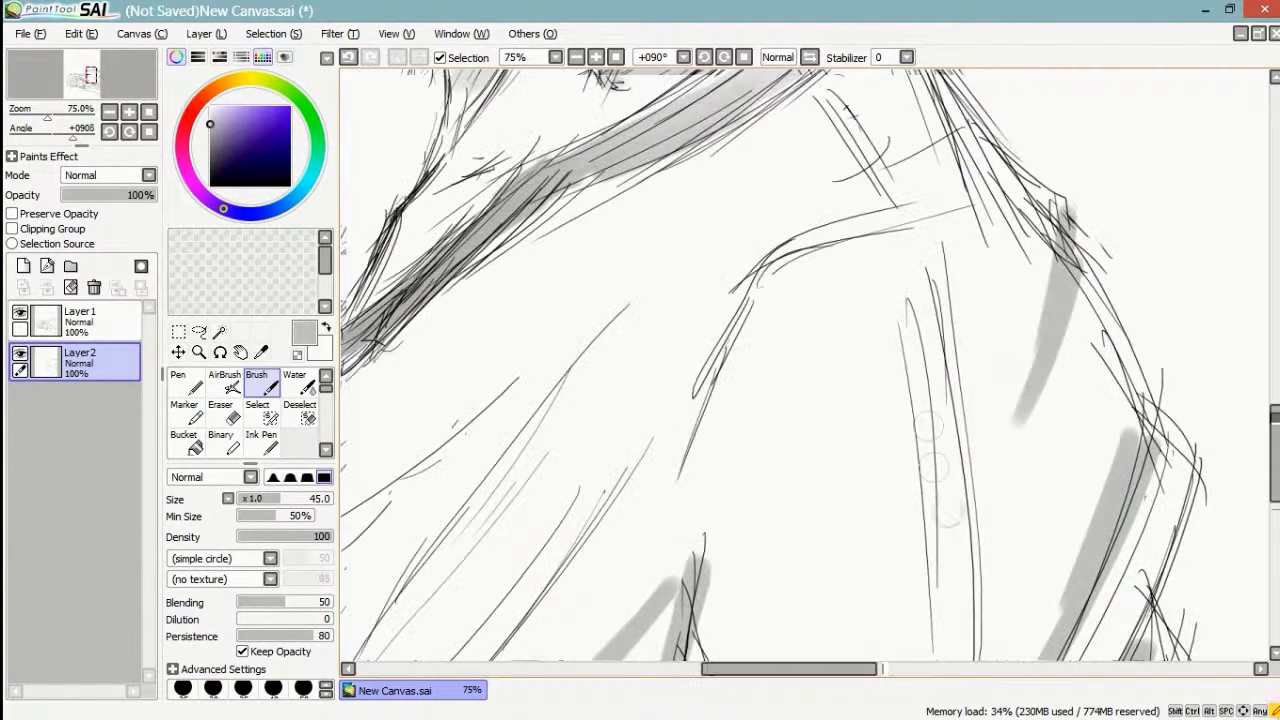
# - Shade the curved fold on the upper sleeve, the shoulder line behind the collar and the nape edge in medium grey
pyautogui.moveTo(953, 208)
pyautogui.mouseDown()
pyautogui.moveTo(860, 228)
pyautogui.moveTo(765, 282)
pyautogui.moveTo(790, 262)
pyautogui.moveTo(738, 336)
pyautogui.mouseUp()
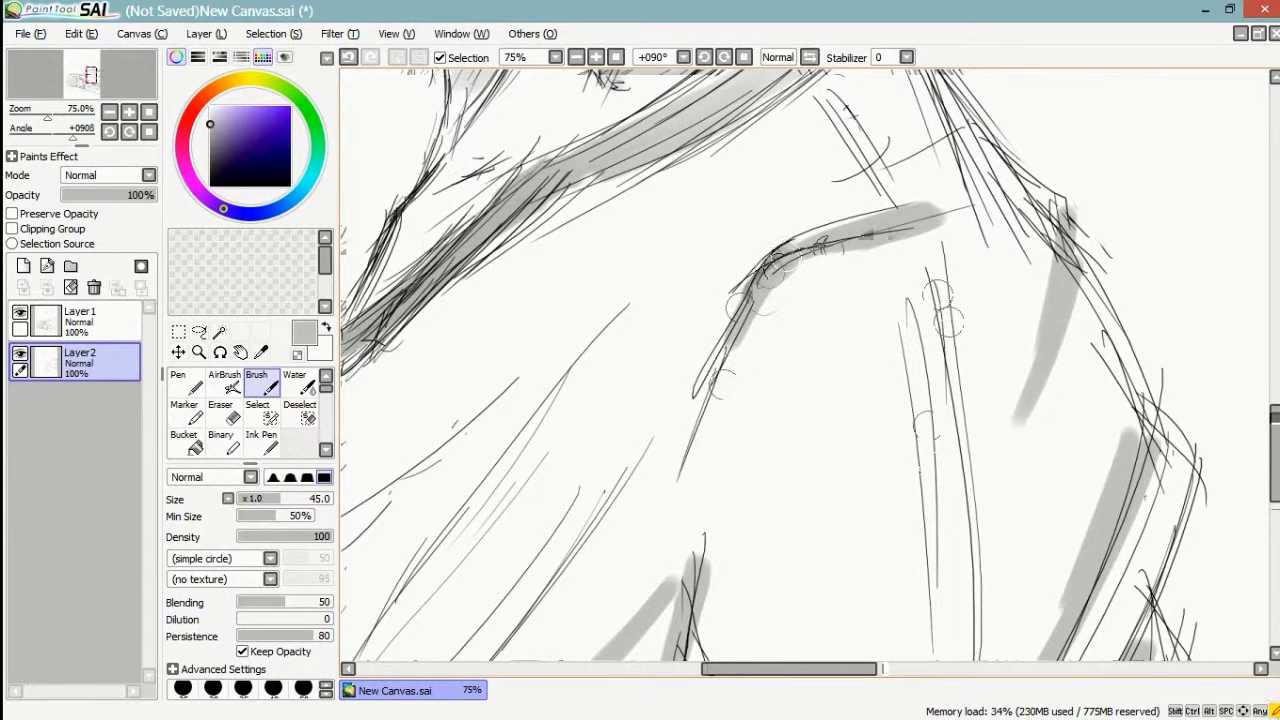
pyautogui.moveTo(975, 98); pyautogui.dragTo(878, 252)
pyautogui.moveTo(849, 202)
pyautogui.mouseDown()
pyautogui.moveTo(935, 375)
pyautogui.moveTo(920, 390)
pyautogui.moveTo(885, 266)
pyautogui.mouseUp()
pyautogui.moveTo(813, 170)
pyautogui.mouseDown()
pyautogui.moveTo(878, 271)
pyautogui.moveTo(908, 370)
pyautogui.mouseUp()
pyautogui.moveTo(857, 241); pyautogui.dragTo(1062, 493)
pyautogui.scroll(5, 824, 304)
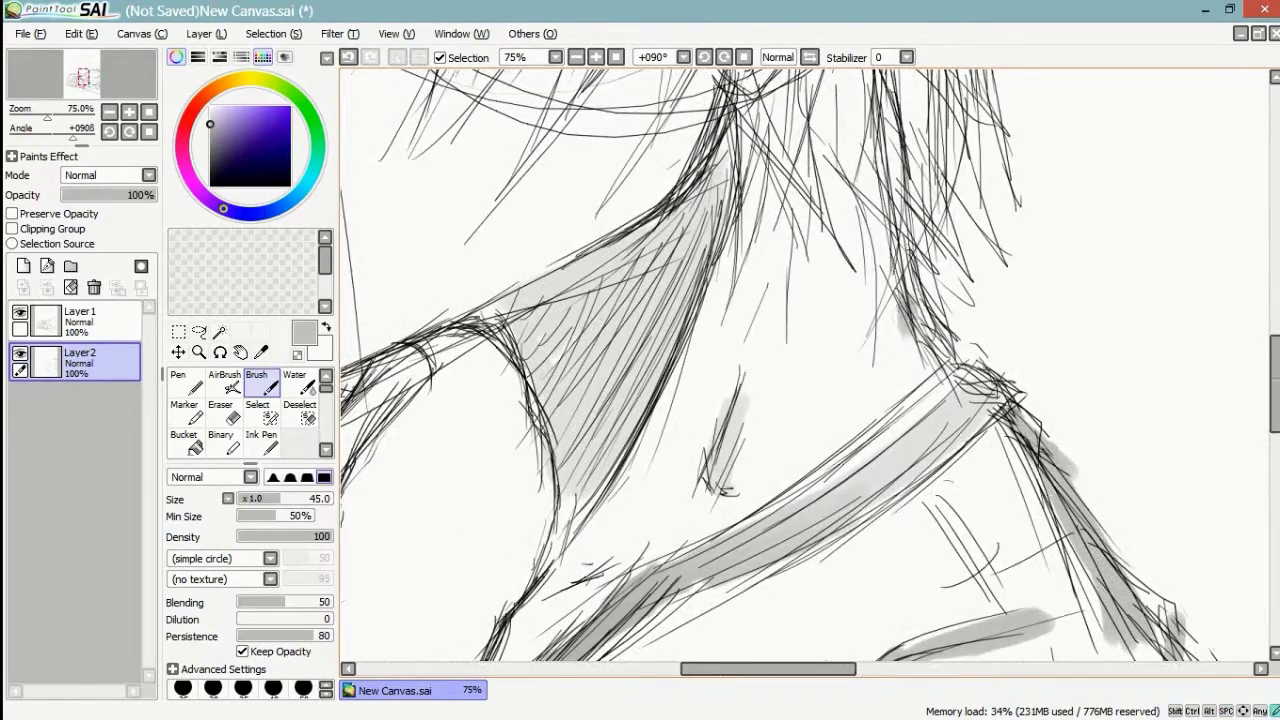
# - Switch to a lighter grey and block in the middle of the hair above the glasses
pyautogui.hscroll(-4, 808, 365)
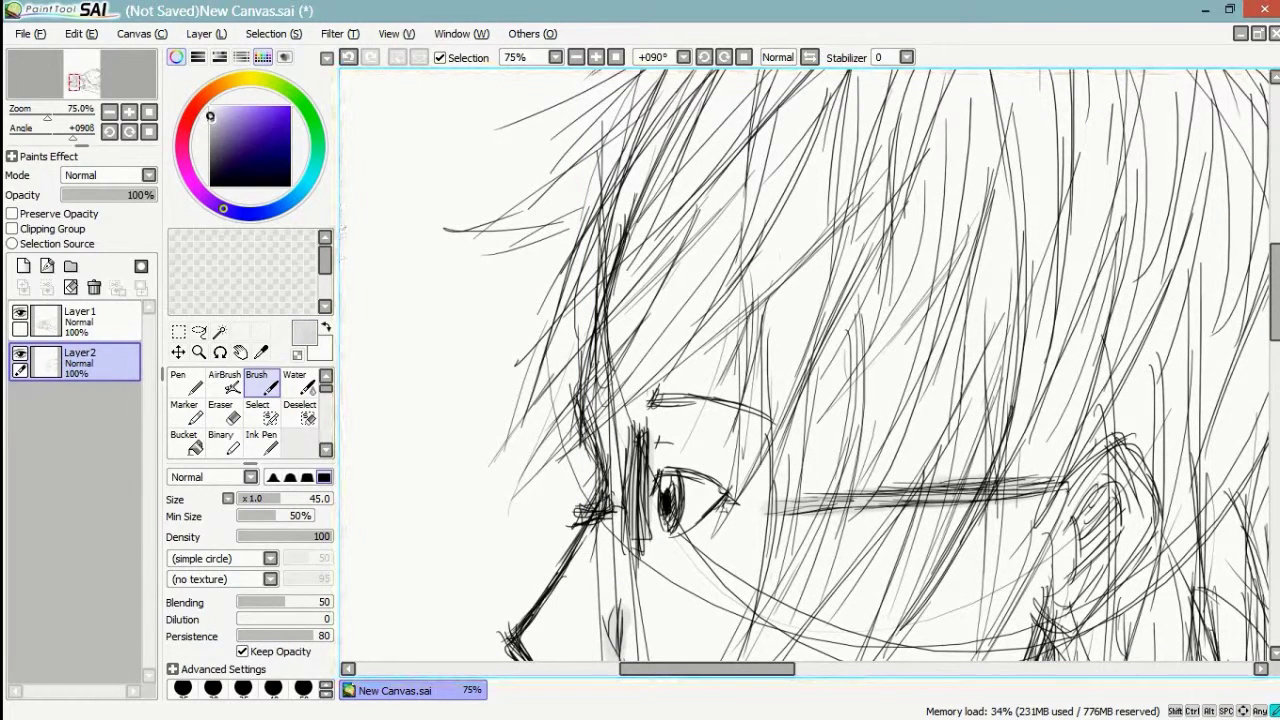
pyautogui.moveTo(880, 200)
pyautogui.mouseDown()
pyautogui.moveTo(860, 330)
pyautogui.moveTo(850, 180)
pyautogui.moveTo(960, 330)
pyautogui.moveTo(960, 190)
pyautogui.moveTo(1001, 250)
pyautogui.moveTo(967, 220)
pyautogui.moveTo(930, 125)
pyautogui.moveTo(870, 125)
pyautogui.moveTo(745, 260)
pyautogui.moveTo(790, 100)
pyautogui.moveTo(830, 110)
pyautogui.moveTo(680, 250)
pyautogui.moveTo(975, 145)
pyautogui.moveTo(1055, 280)
pyautogui.moveTo(1215, 135)
pyautogui.moveTo(1140, 150)
pyautogui.moveTo(968, 293)
pyautogui.mouseUp()
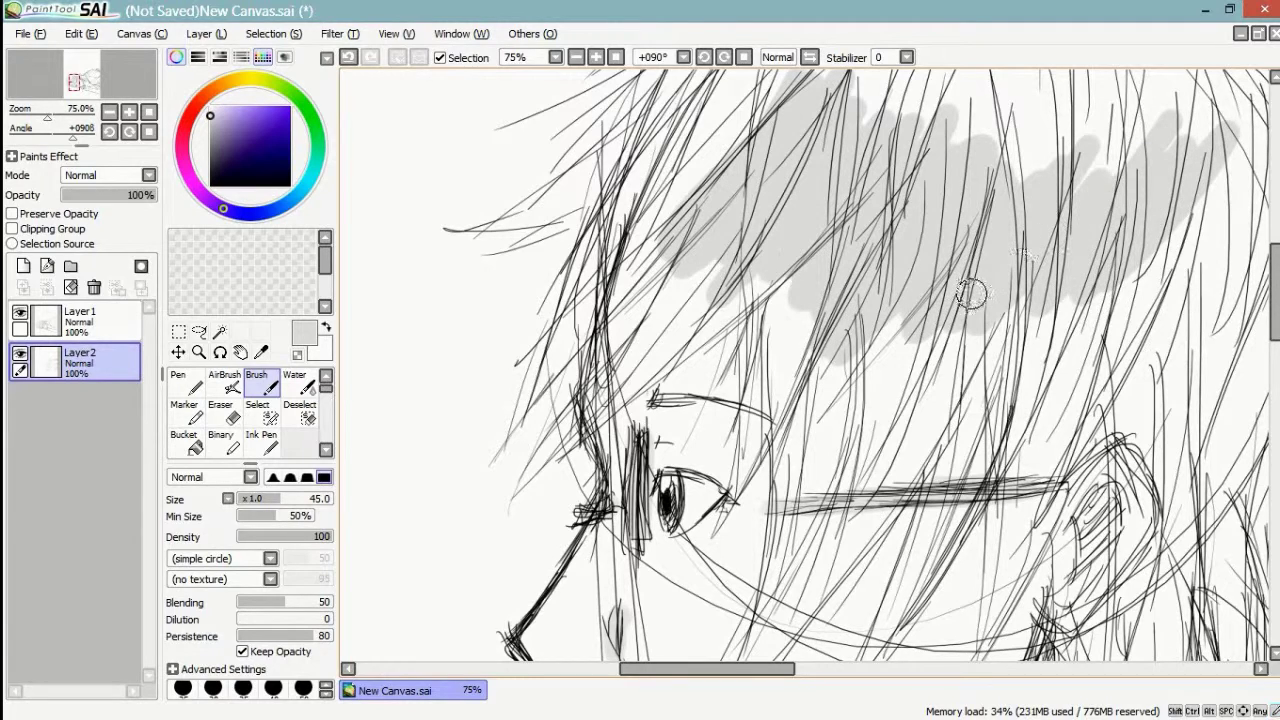
pyautogui.moveTo(727, 345); pyautogui.dragTo(614, 470)
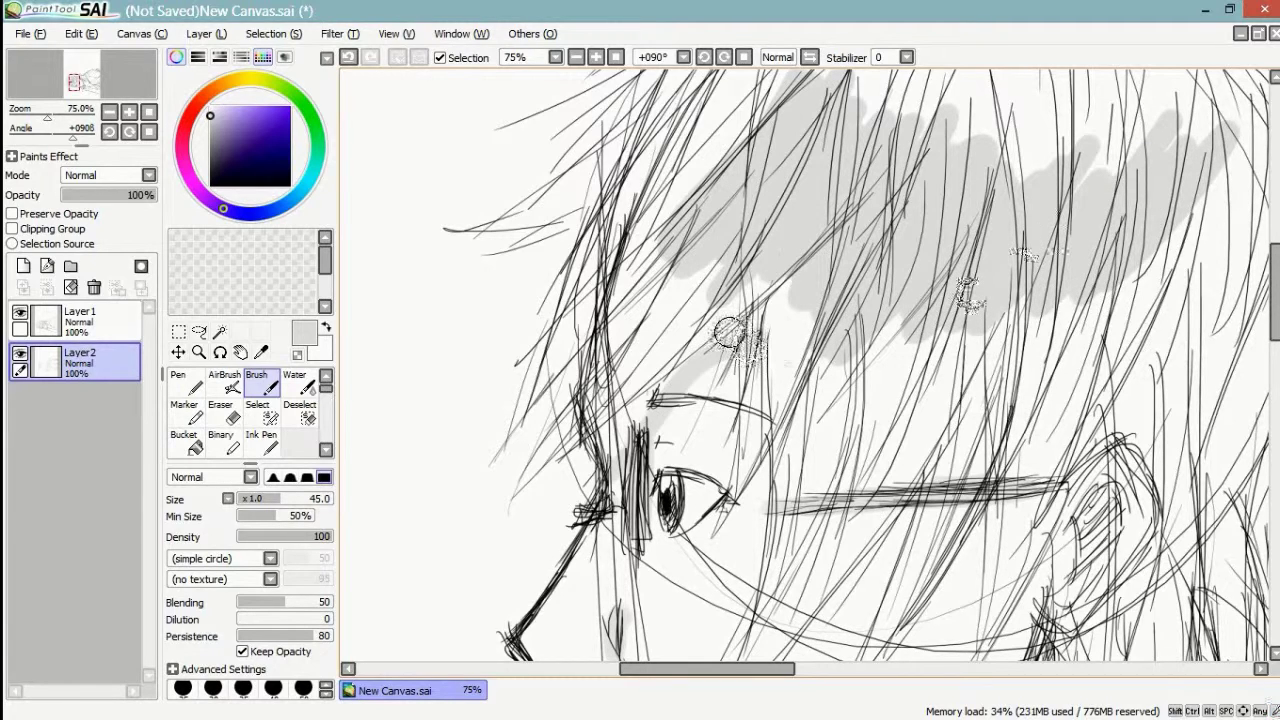
pyautogui.hotkey('ctrl', 'z')
pyautogui.moveTo(948, 200)
pyautogui.mouseDown()
pyautogui.moveTo(886, 368)
pyautogui.moveTo(1032, 157)
pyautogui.mouseUp()
pyautogui.moveTo(1032, 180); pyautogui.dragTo(899, 378)
# - Enlarge the brush to 87 and extend the light grey hair shading over the crown and down toward the ear
pyautogui.click(292, 498)
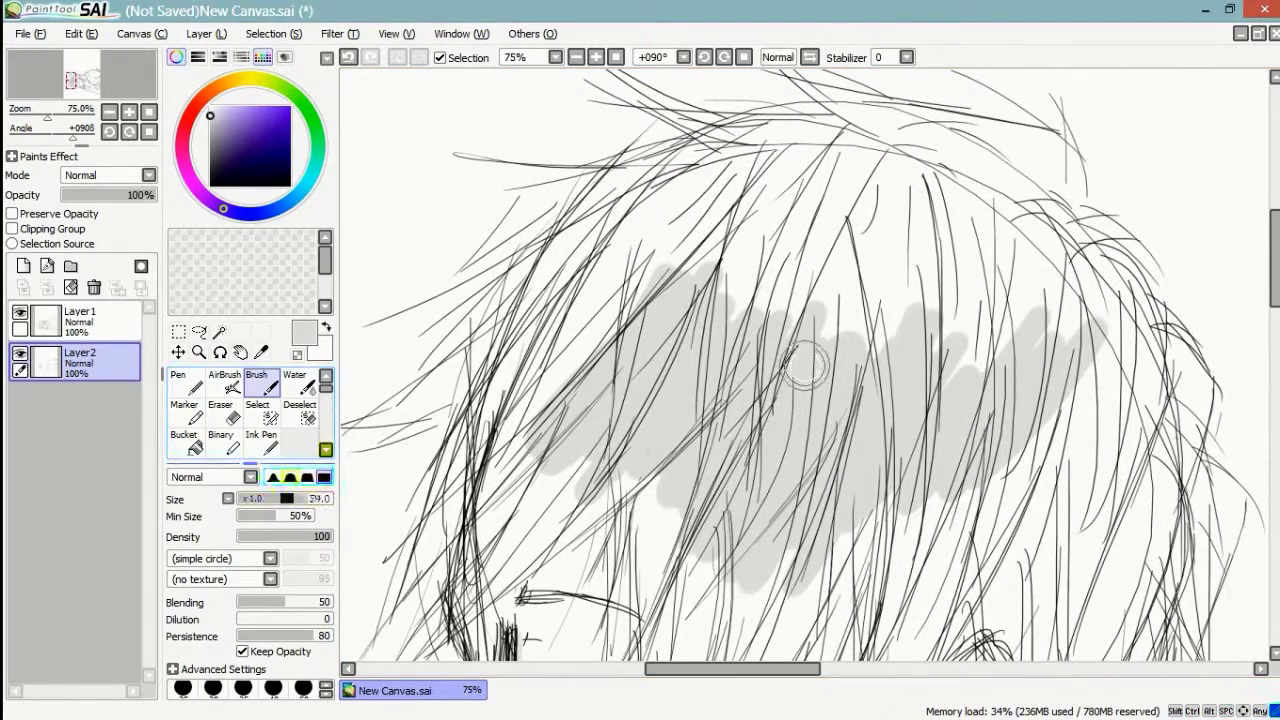
pyautogui.moveTo(858, 350)
pyautogui.mouseDown()
pyautogui.moveTo(918, 305)
pyautogui.moveTo(890, 380)
pyautogui.moveTo(862, 388)
pyautogui.moveTo(913, 248)
pyautogui.moveTo(938, 420)
pyautogui.moveTo(988, 240)
pyautogui.moveTo(1058, 360)
pyautogui.moveTo(1045, 253)
pyautogui.moveTo(1100, 290)
pyautogui.moveTo(1088, 378)
pyautogui.moveTo(1030, 440)
pyautogui.moveTo(822, 410)
pyautogui.moveTo(775, 280)
pyautogui.moveTo(793, 238)
pyautogui.moveTo(788, 198)
pyautogui.moveTo(728, 318)
pyautogui.moveTo(695, 305)
pyautogui.moveTo(747, 240)
pyautogui.moveTo(900, 200)
pyautogui.moveTo(947, 228)
pyautogui.moveTo(993, 193)
pyautogui.moveTo(1050, 215)
pyautogui.moveTo(1083, 258)
pyautogui.mouseUp()
pyautogui.scroll(-3, 1083, 258)
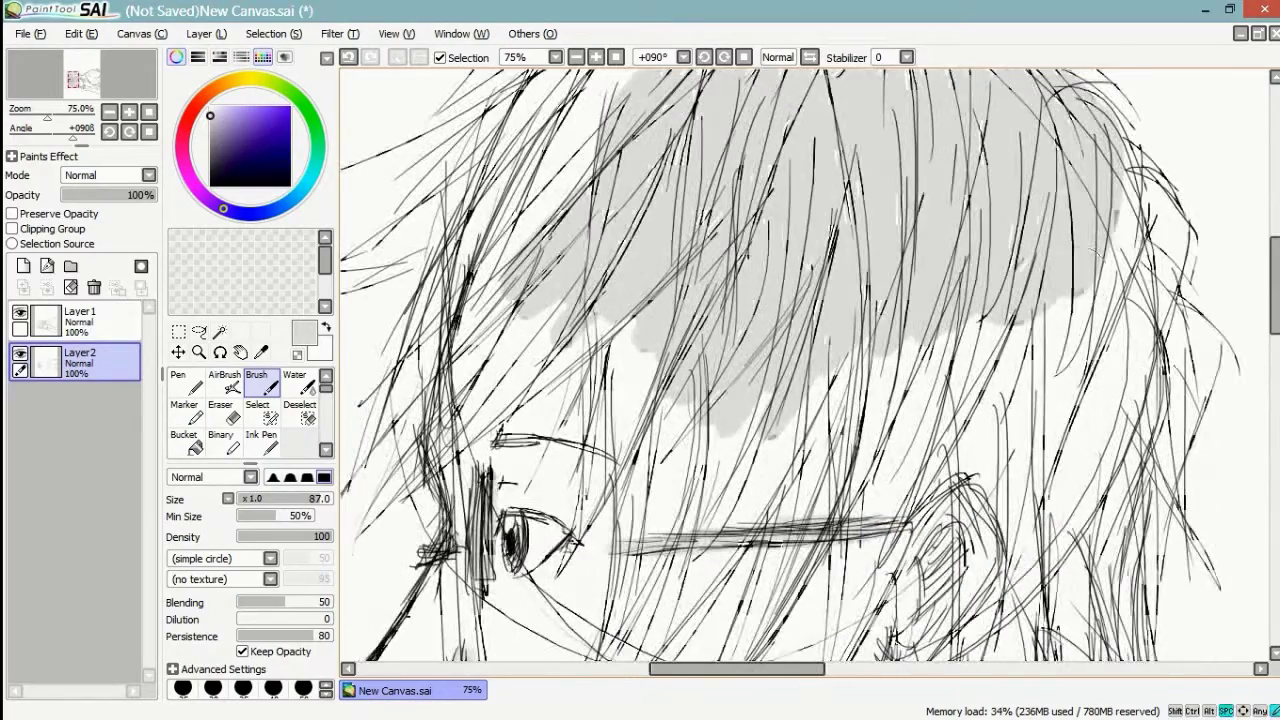
pyautogui.moveTo(1145, 250)
pyautogui.mouseDown()
pyautogui.moveTo(1091, 405)
pyautogui.moveTo(1086, 450)
pyautogui.moveTo(1091, 365)
pyautogui.moveTo(1006, 445)
pyautogui.moveTo(1056, 245)
pyautogui.moveTo(821, 420)
pyautogui.moveTo(1081, 275)
pyautogui.moveTo(836, 302)
pyautogui.moveTo(726, 430)
pyautogui.moveTo(693, 528)
pyautogui.moveTo(731, 430)
pyautogui.moveTo(781, 395)
pyautogui.moveTo(781, 470)
pyautogui.moveTo(801, 480)
pyautogui.moveTo(858, 420)
pyautogui.mouseUp()
pyautogui.moveTo(900, 462); pyautogui.dragTo(813, 310)
pyautogui.moveTo(1020, 230)
pyautogui.mouseDown()
pyautogui.moveTo(1045, 320)
pyautogui.moveTo(1040, 280)
pyautogui.moveTo(960, 380)
pyautogui.moveTo(900, 330)
pyautogui.moveTo(820, 300)
pyautogui.moveTo(897, 285)
pyautogui.moveTo(936, 440)
pyautogui.moveTo(912, 482)
pyautogui.mouseUp()
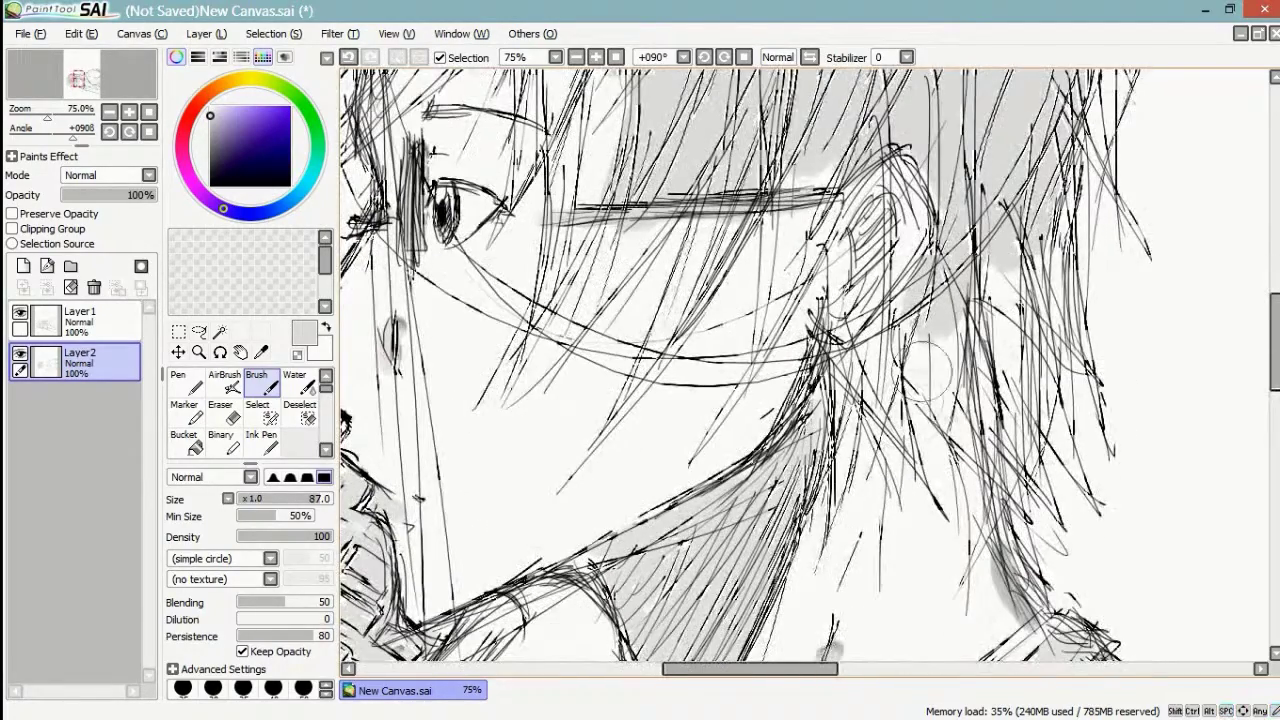
# - Fill the hair behind the ear and the strands at the nape with light grey
pyautogui.moveTo(910, 320)
pyautogui.mouseDown()
pyautogui.moveTo(940, 420)
pyautogui.moveTo(900, 460)
pyautogui.moveTo(880, 330)
pyautogui.moveTo(850, 495)
pyautogui.moveTo(915, 380)
pyautogui.mouseUp()
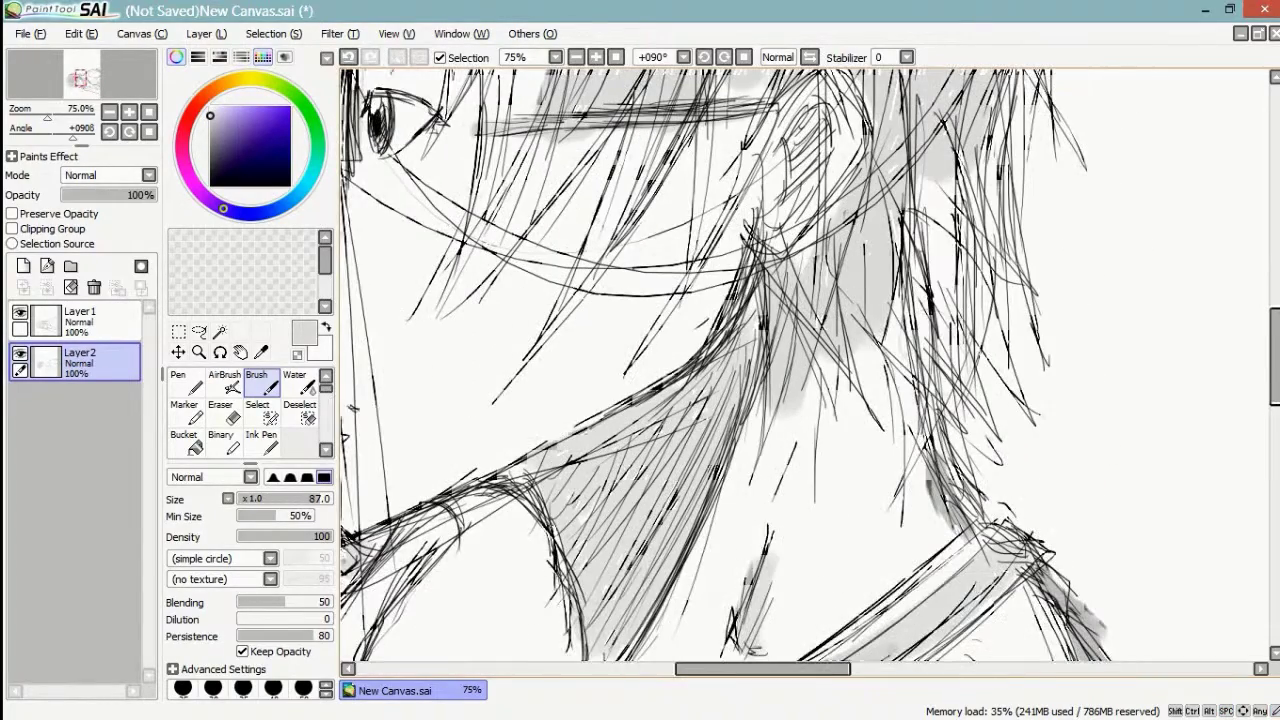
pyautogui.moveTo(927, 335)
pyautogui.mouseDown()
pyautogui.moveTo(932, 255)
pyautogui.moveTo(964, 365)
pyautogui.moveTo(945, 185)
pyautogui.moveTo(976, 165)
pyautogui.moveTo(985, 325)
pyautogui.moveTo(1020, 335)
pyautogui.mouseUp()
pyautogui.moveTo(985, 185); pyautogui.dragTo(1008, 190)
pyautogui.moveTo(960, 250); pyautogui.dragTo(960, 462)
pyautogui.moveTo(1000, 275); pyautogui.dragTo(978, 352)
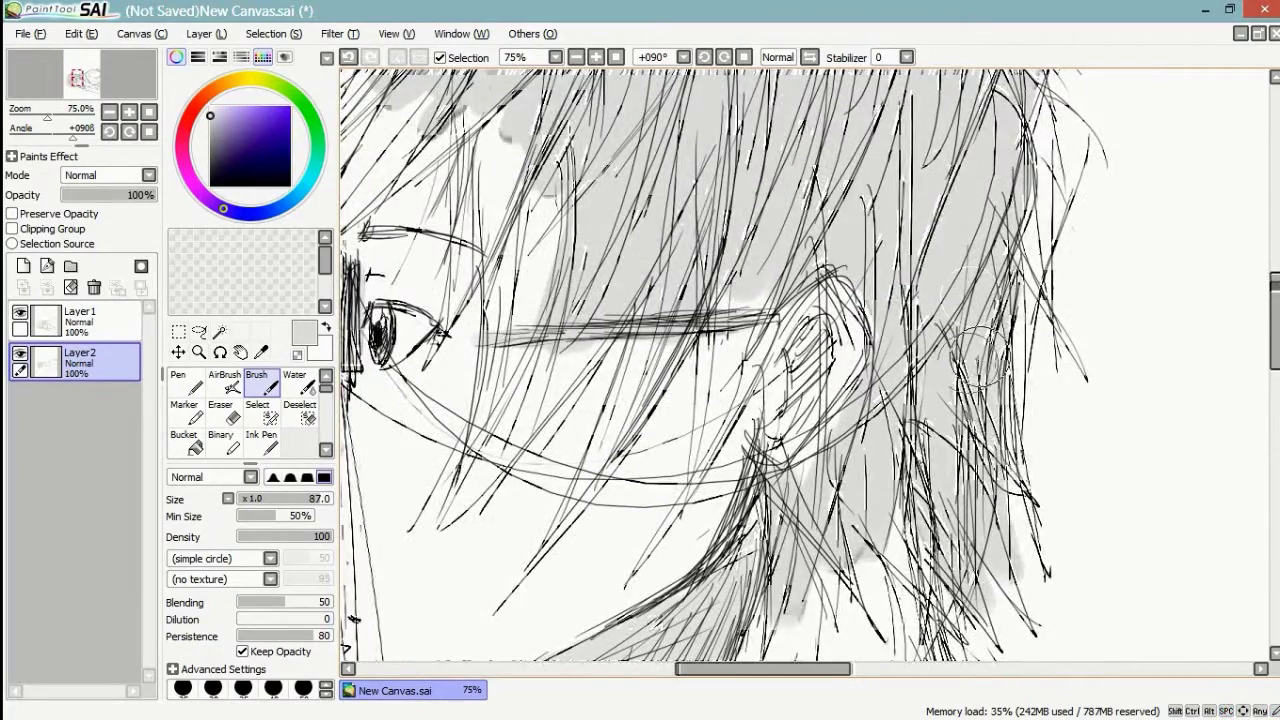
# - Shade the fringe over the forehead and the protruding front tufts in light grey
pyautogui.moveTo(746, 75); pyautogui.dragTo(957, 277)
pyautogui.moveTo(745, 175)
pyautogui.mouseDown()
pyautogui.moveTo(948, 266)
pyautogui.moveTo(830, 300)
pyautogui.moveTo(780, 420)
pyautogui.moveTo(810, 300)
pyautogui.moveTo(880, 270)
pyautogui.mouseUp()
pyautogui.moveTo(775, 400)
pyautogui.mouseDown()
pyautogui.moveTo(765, 480)
pyautogui.moveTo(740, 495)
pyautogui.mouseUp()
pyautogui.moveTo(695, 455)
pyautogui.mouseDown()
pyautogui.moveTo(680, 500)
pyautogui.moveTo(740, 320)
pyautogui.moveTo(705, 395)
pyautogui.mouseUp()
pyautogui.moveTo(808, 207)
pyautogui.mouseDown()
pyautogui.moveTo(680, 330)
pyautogui.moveTo(586, 349)
pyautogui.moveTo(686, 312)
pyautogui.mouseUp()
pyautogui.moveTo(873, 213)
pyautogui.mouseDown()
pyautogui.moveTo(847, 239)
pyautogui.moveTo(888, 208)
pyautogui.moveTo(798, 240)
pyautogui.moveTo(854, 175)
pyautogui.mouseUp()
pyautogui.moveTo(740, 293); pyautogui.dragTo(712, 302)
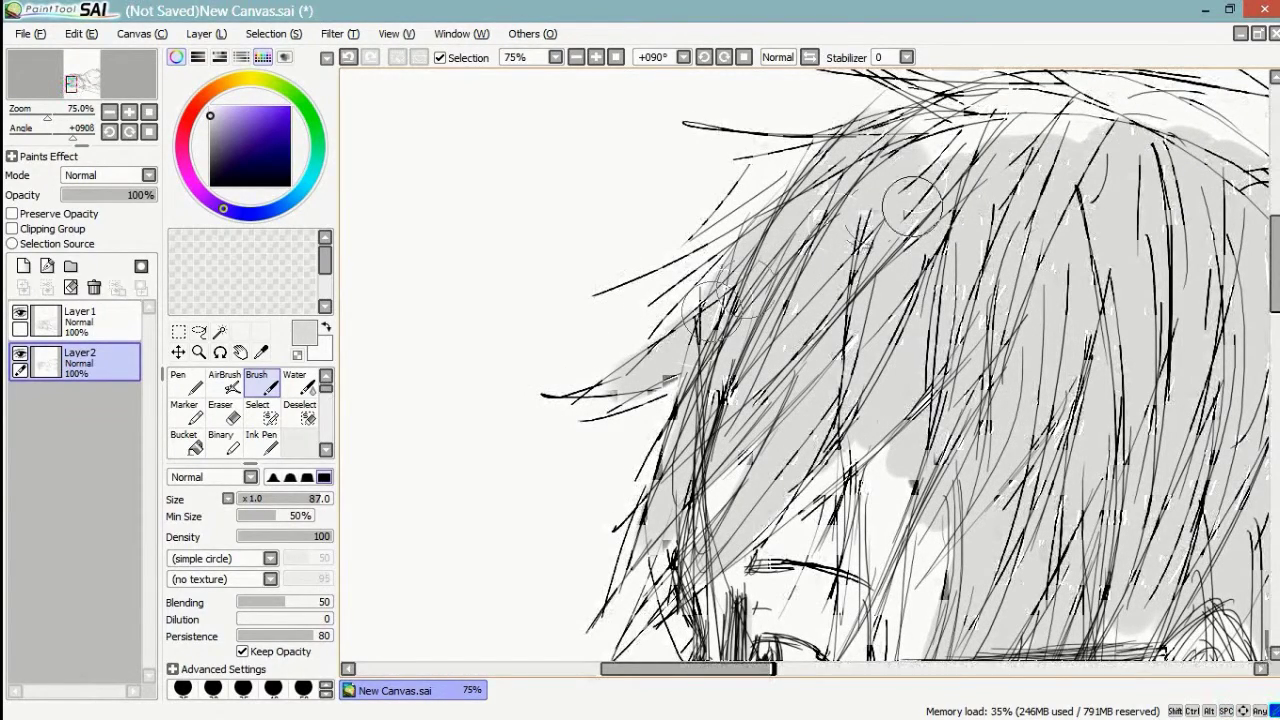
# - Fill the remaining hair along the top of the head and its back outline with light grey
pyautogui.moveTo(1157, 212); pyautogui.dragTo(914, 351)
pyautogui.moveTo(886, 275)
pyautogui.mouseDown()
pyautogui.moveTo(705, 300)
pyautogui.moveTo(830, 260)
pyautogui.moveTo(700, 280)
pyautogui.moveTo(662, 268)
pyautogui.mouseUp()
pyautogui.moveTo(816, 262)
pyautogui.mouseDown()
pyautogui.moveTo(862, 258)
pyautogui.moveTo(845, 230)
pyautogui.moveTo(755, 250)
pyautogui.moveTo(917, 280)
pyautogui.moveTo(953, 268)
pyautogui.moveTo(1075, 318)
pyautogui.moveTo(1050, 320)
pyautogui.moveTo(1022, 253)
pyautogui.moveTo(898, 250)
pyautogui.moveTo(957, 255)
pyautogui.moveTo(957, 238)
pyautogui.moveTo(923, 258)
pyautogui.moveTo(814, 255)
pyautogui.moveTo(862, 262)
pyautogui.mouseUp()
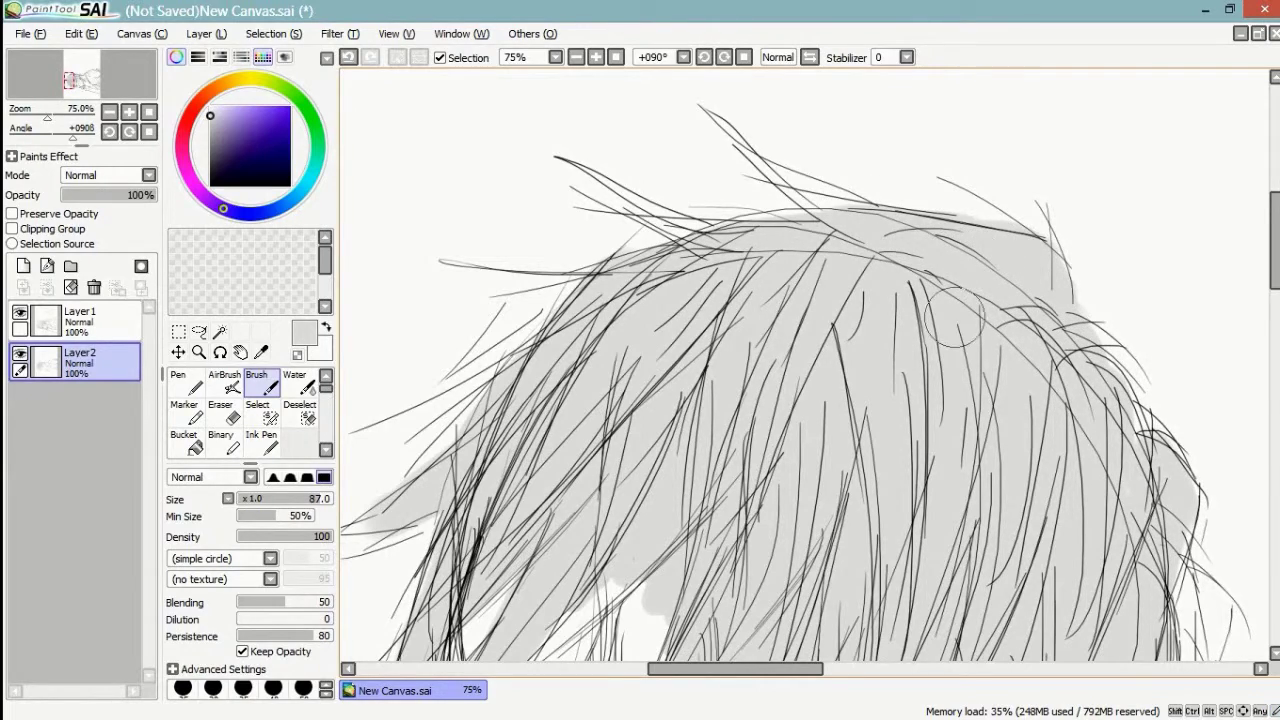
pyautogui.moveTo(953, 345); pyautogui.dragTo(860, 190)
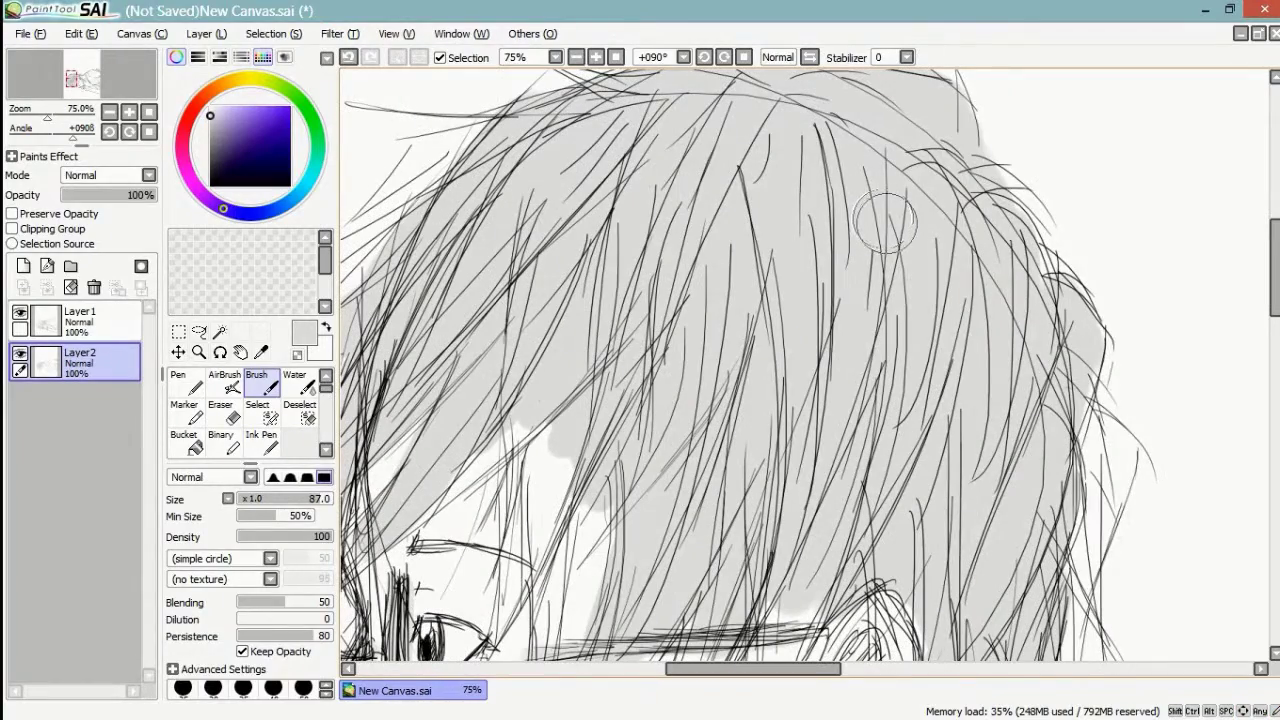
pyautogui.moveTo(935, 331); pyautogui.dragTo(874, 223)
pyautogui.moveTo(1054, 366); pyautogui.dragTo(1058, 446)
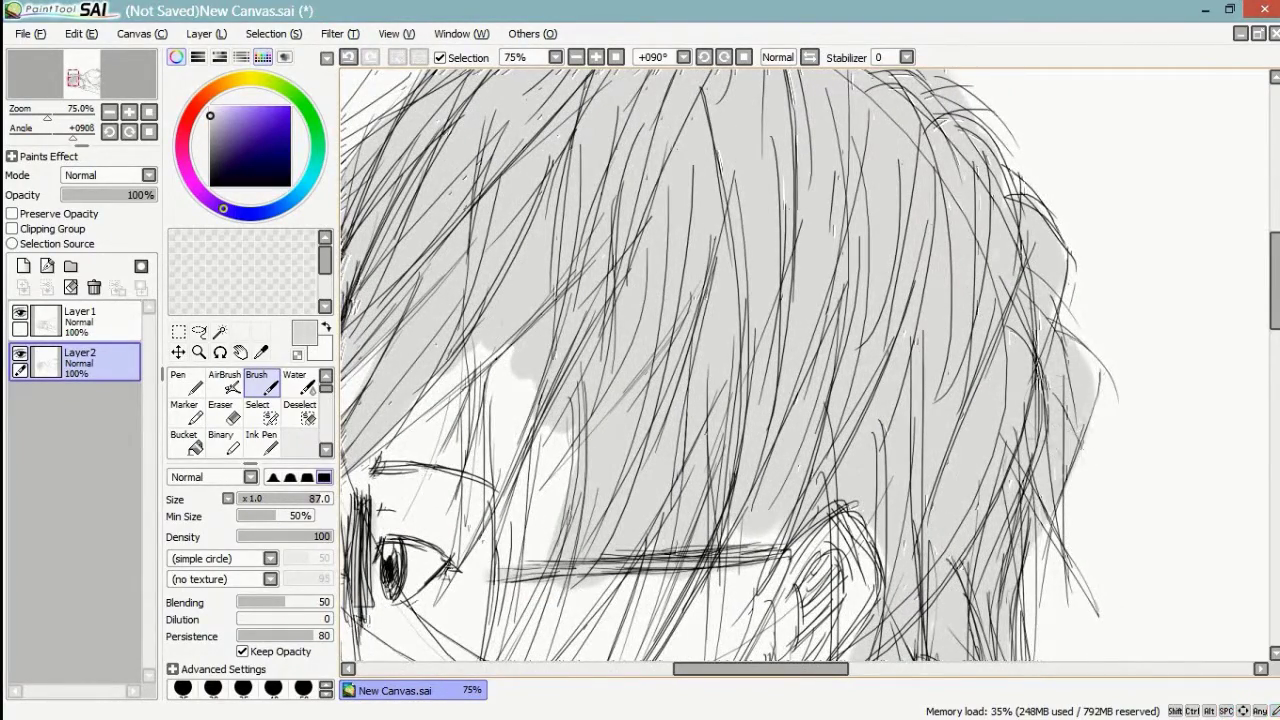
# - Extend the light grey shading over the fringe strands above and behind the eyebrow
pyautogui.moveTo(677, 225); pyautogui.dragTo(912, 237)
pyautogui.moveTo(788, 296); pyautogui.dragTo(824, 101)
pyautogui.moveTo(808, 226)
pyautogui.mouseDown()
pyautogui.moveTo(811, 185)
pyautogui.moveTo(811, 262)
pyautogui.moveTo(816, 190)
pyautogui.moveTo(770, 420)
pyautogui.mouseUp()
pyautogui.moveTo(813, 262)
pyautogui.mouseDown()
pyautogui.moveTo(782, 330)
pyautogui.moveTo(755, 150)
pyautogui.moveTo(725, 320)
pyautogui.moveTo(730, 135)
pyautogui.mouseUp()
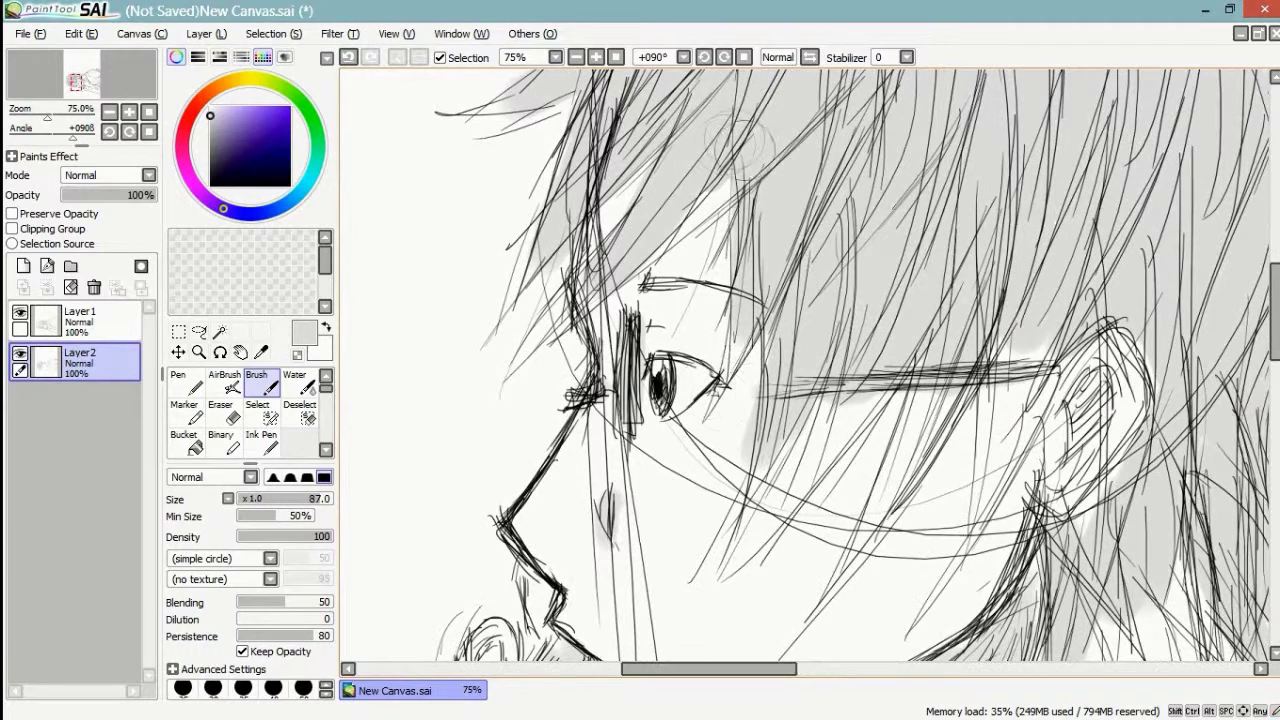
# - Reduce the brush size to 42 and shade the pointed hair strands hanging below the glasses' temple arm in light grey
pyautogui.moveTo(915, 410); pyautogui.dragTo(830, 572)
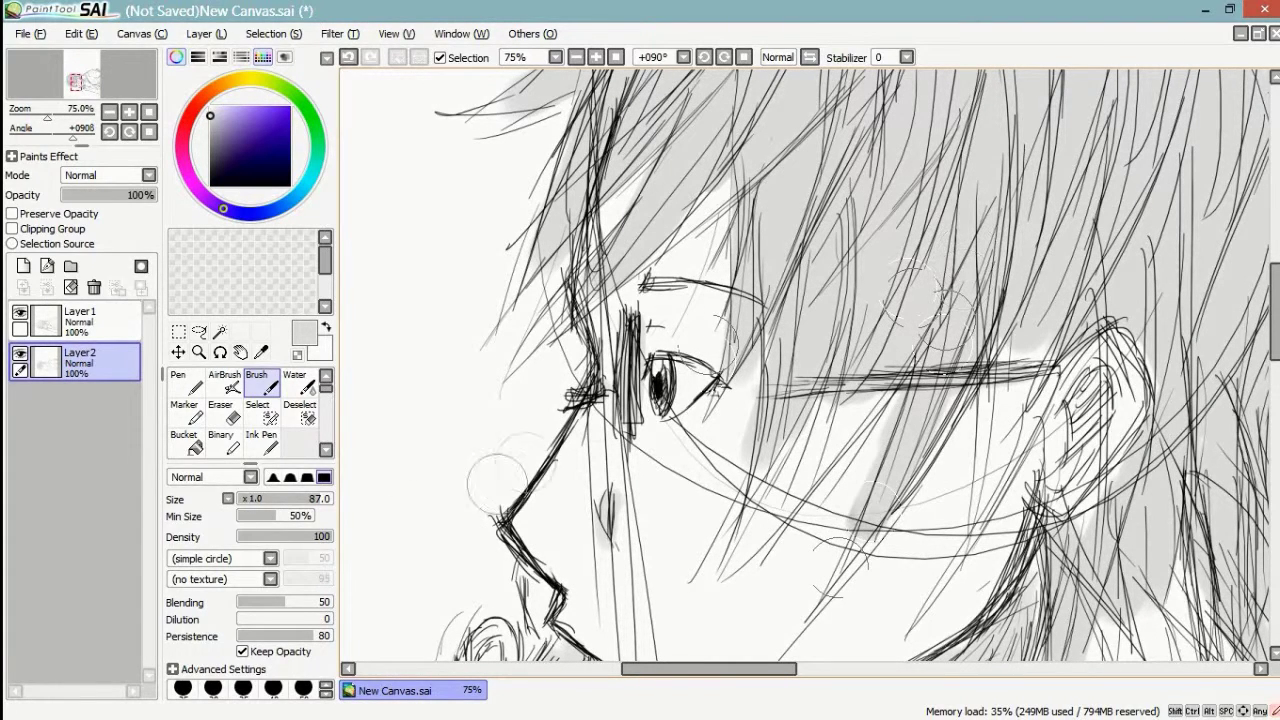
pyautogui.press('[')
pyautogui.press('[')
pyautogui.press('[')
pyautogui.hotkey('ctrl', 'z')
pyautogui.moveTo(924, 405); pyautogui.dragTo(838, 580)
pyautogui.moveTo(868, 402); pyautogui.dragTo(785, 508)
pyautogui.moveTo(838, 416); pyautogui.dragTo(740, 532)
pyautogui.moveTo(798, 414); pyautogui.dragTo(748, 510)
# - Shade the hair strands just in front of the ear in light grey
pyautogui.press('space')
pyautogui.moveTo(906, 340); pyautogui.dragTo(881, 263)
pyautogui.moveTo(930, 320); pyautogui.dragTo(910, 294)
pyautogui.moveTo(996, 252); pyautogui.dragTo(936, 400)
pyautogui.moveTo(966, 296); pyautogui.dragTo(932, 400)
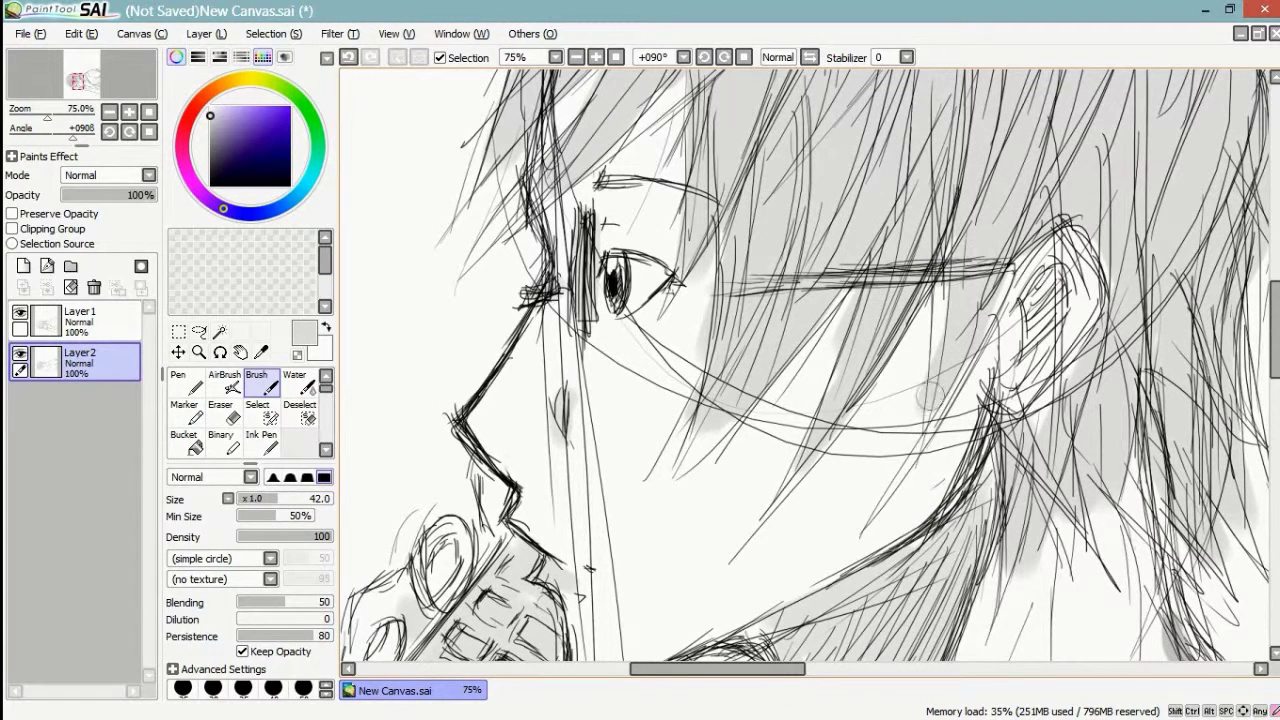
# - Shade the inner ear and the hair strands just in front of it in light grey
pyautogui.moveTo(1058, 276); pyautogui.dragTo(1012, 370)
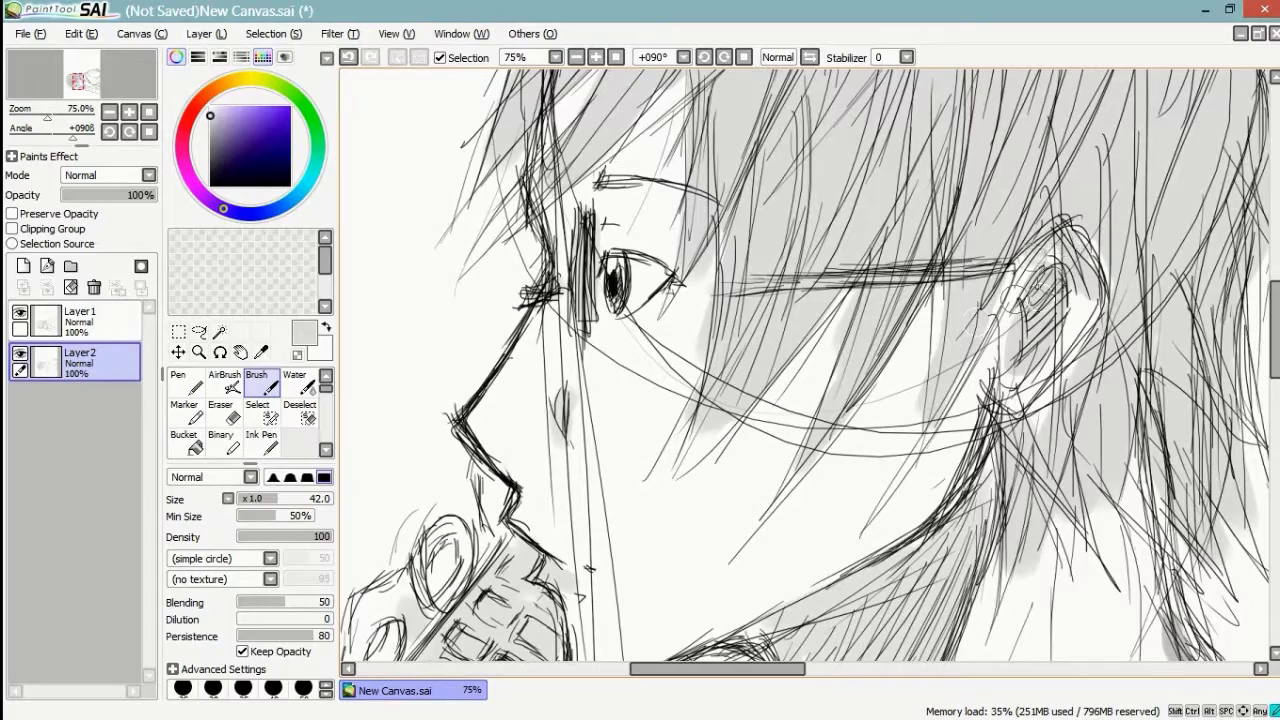
pyautogui.moveTo(1000, 140); pyautogui.dragTo(916, 506)
pyautogui.moveTo(1064, 300); pyautogui.dragTo(1067, 347)
pyautogui.moveTo(863, 421); pyautogui.dragTo(872, 85)
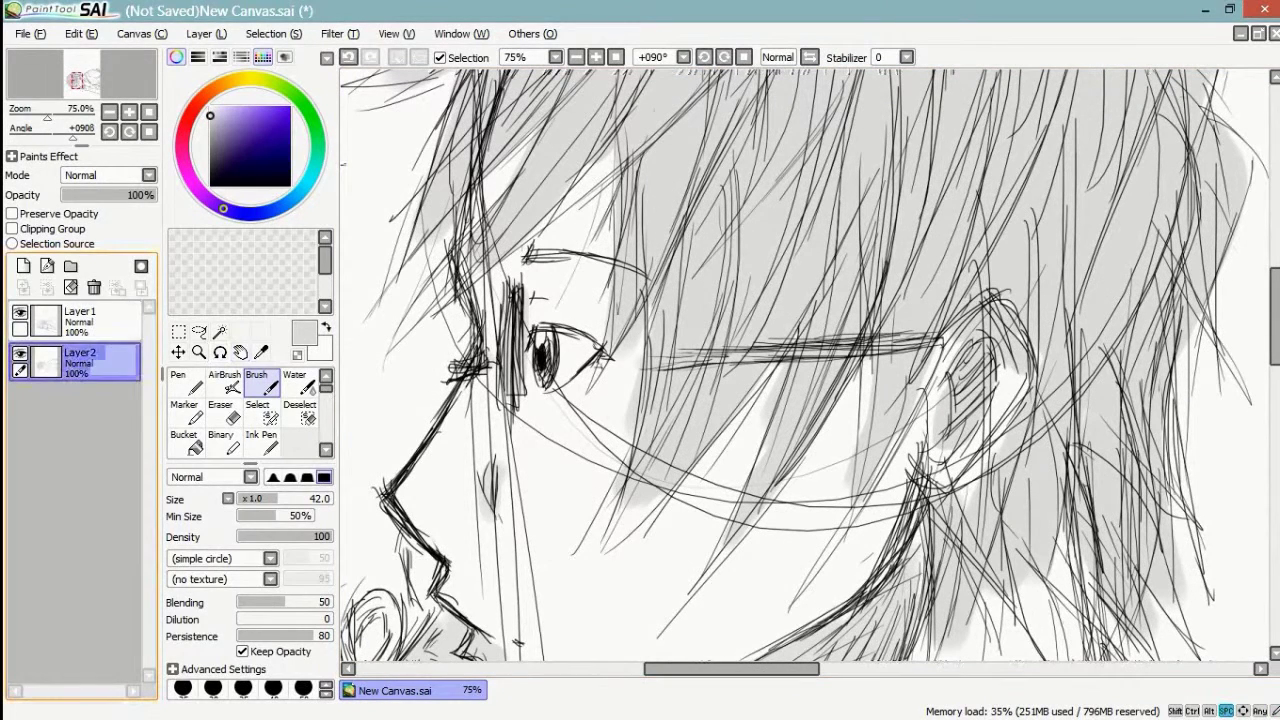
# - Add a new layer between the line layer and the grey shading layer
pyautogui.click(75, 320)
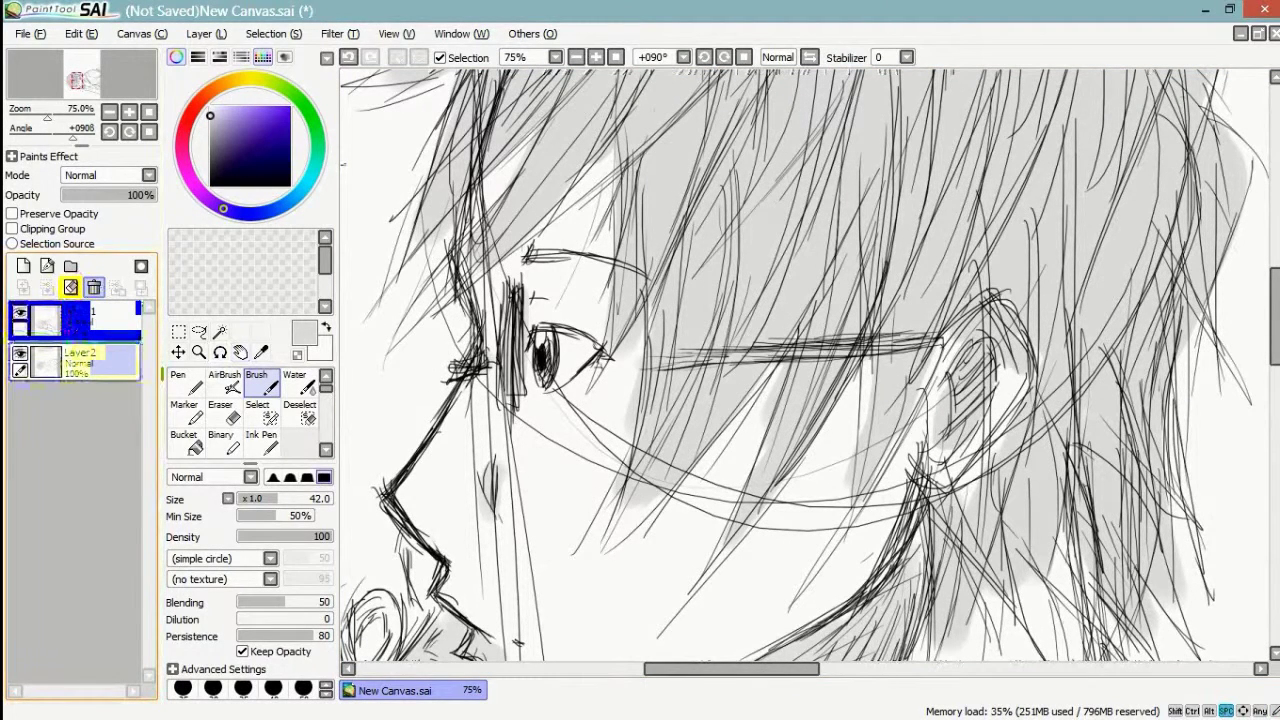
pyautogui.click(112, 318)
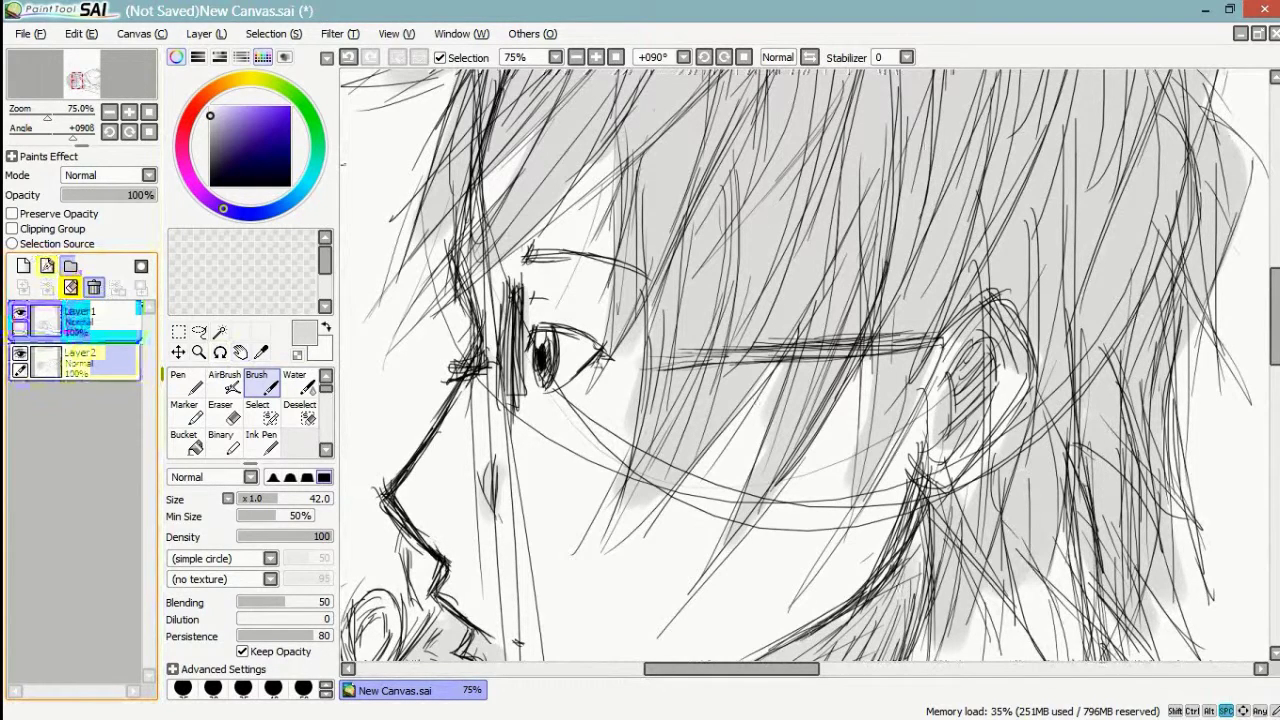
pyautogui.click(46, 265)
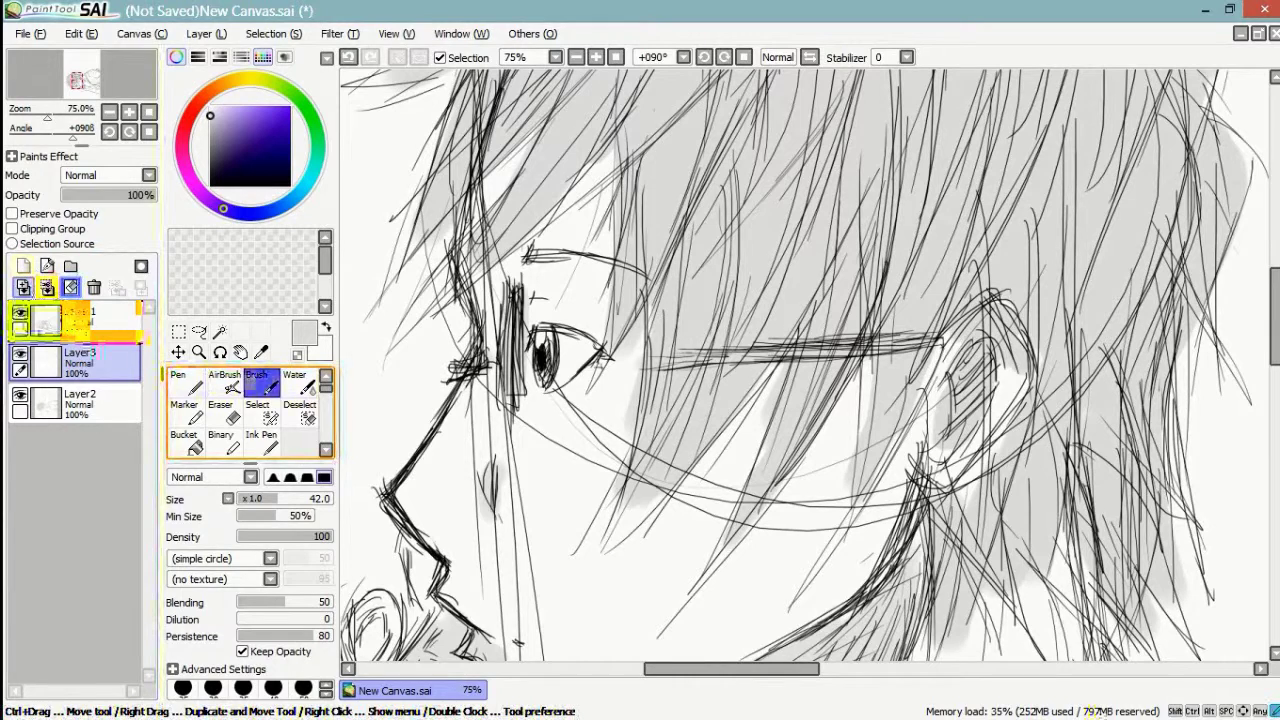
# - Pick white and try highlight strokes on the hair with the Water tool at size 50 on the new layer
pyautogui.click(258, 412)
pyautogui.click(298, 382)
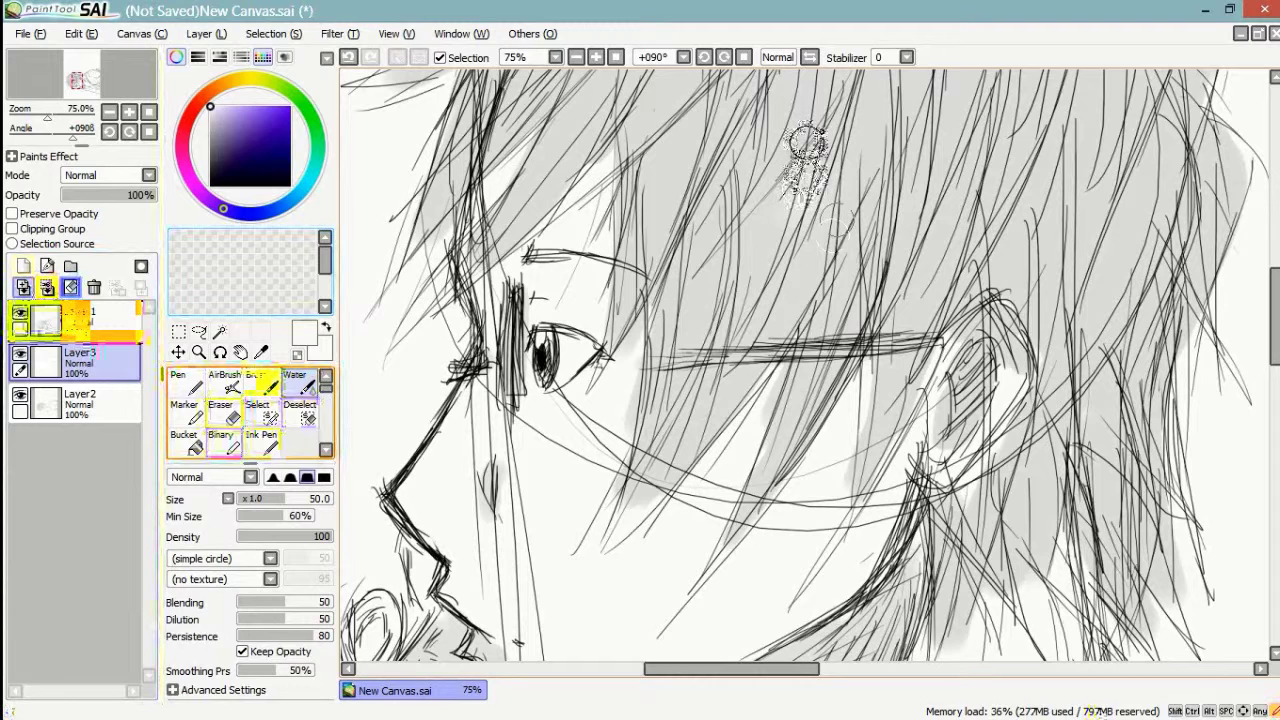
pyautogui.click(80, 362)
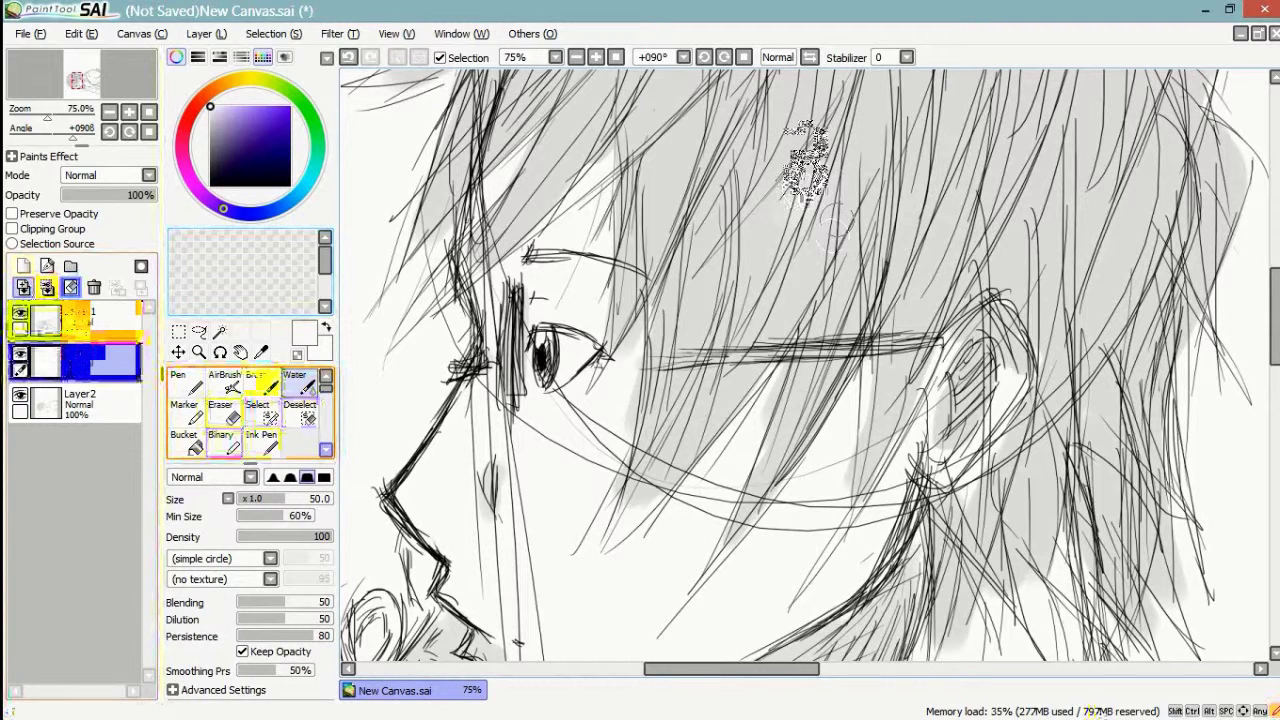
pyautogui.click(82, 321)
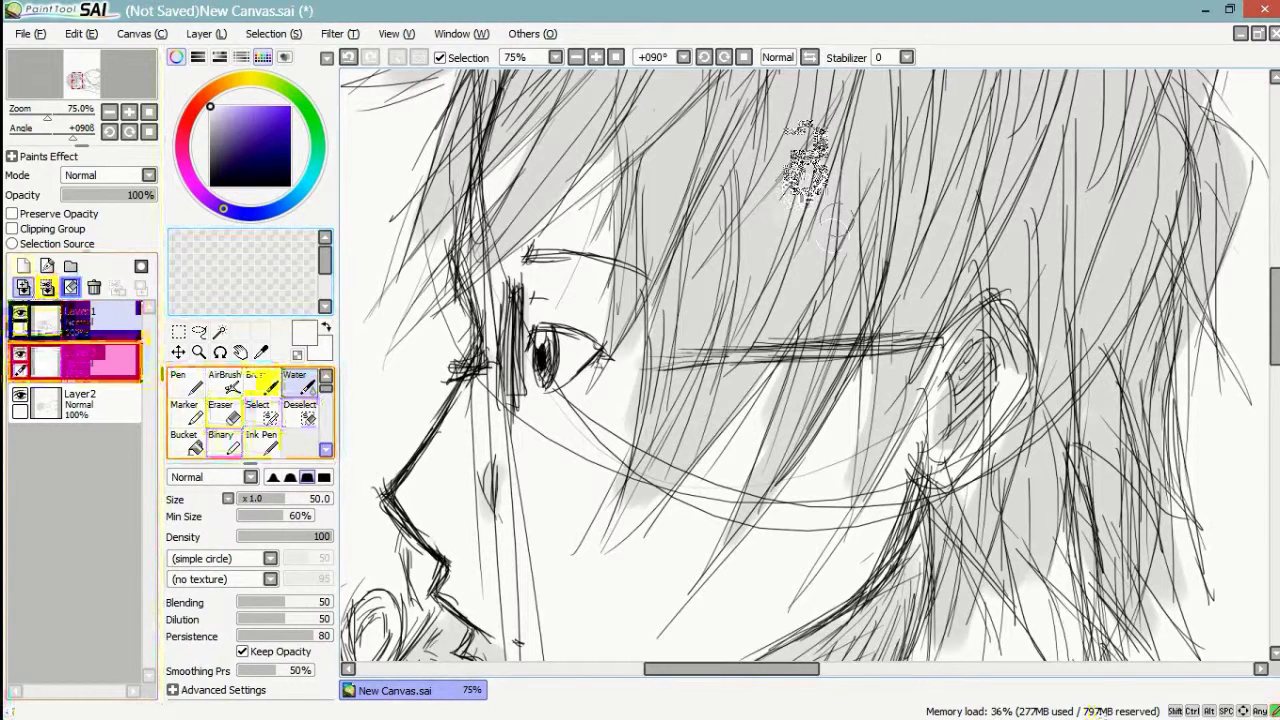
pyautogui.click(85, 362)
pyautogui.click(90, 404)
pyautogui.click(90, 362)
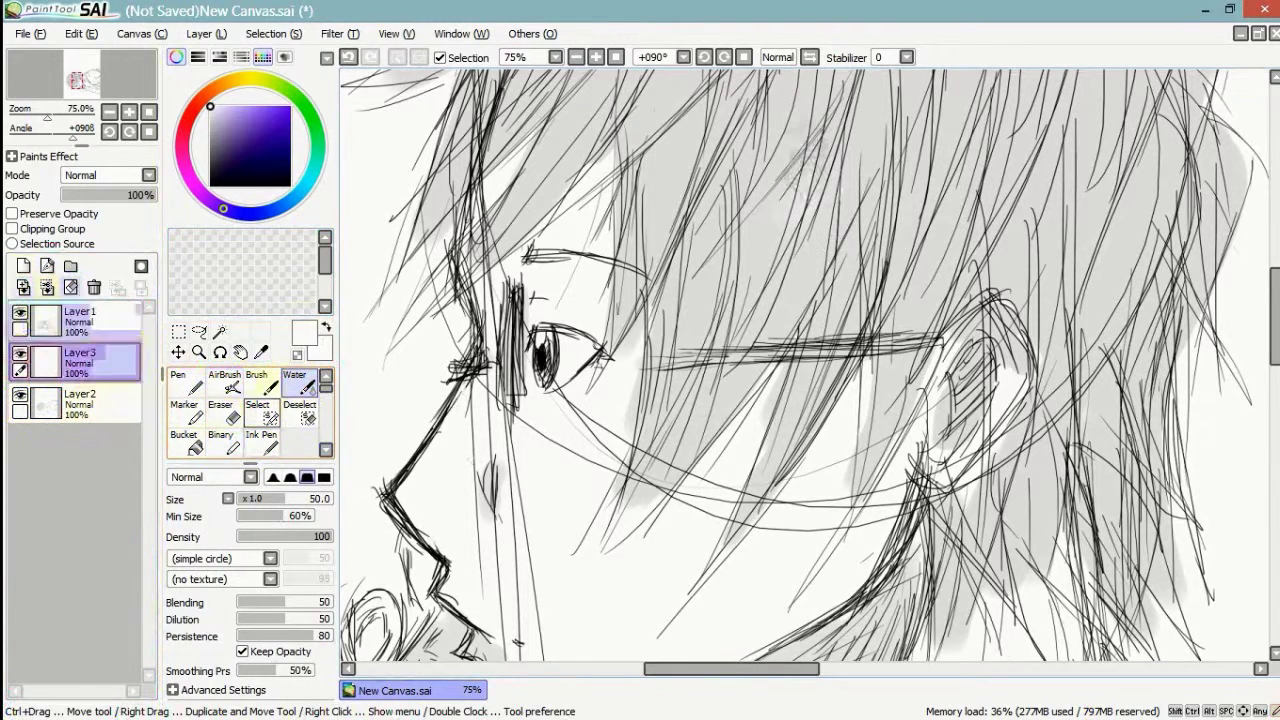
# - Try white highlights on the hair with the Marker, including at a reduced size of 27, and undo the strokes
pyautogui.click(184, 410)
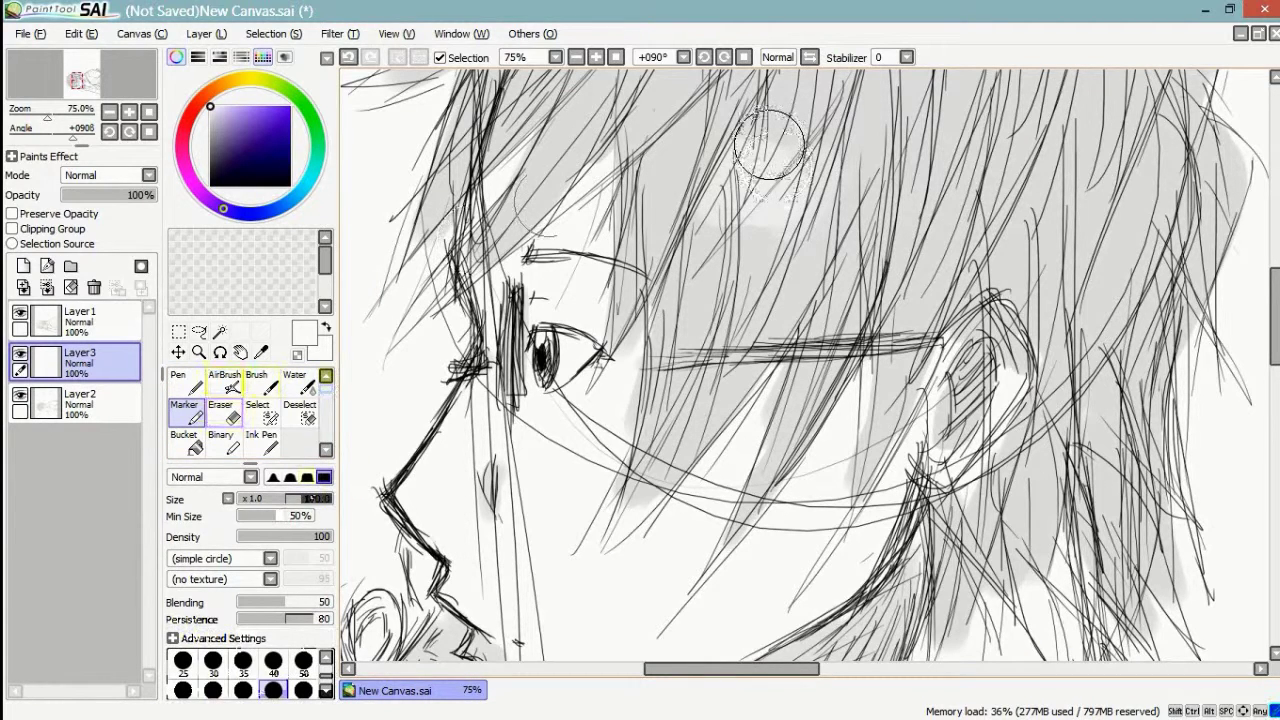
pyautogui.hotkey('ctrl', 'z')
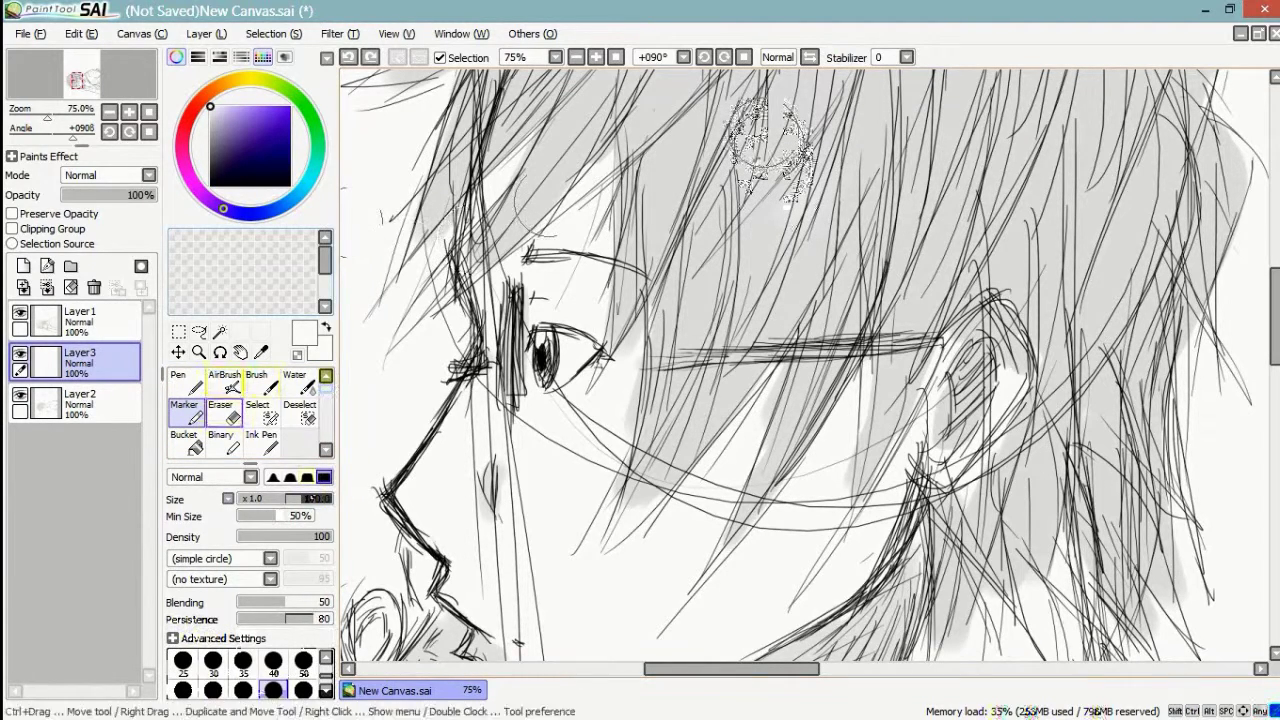
pyautogui.moveTo(328, 498); pyautogui.dragTo(256, 498)
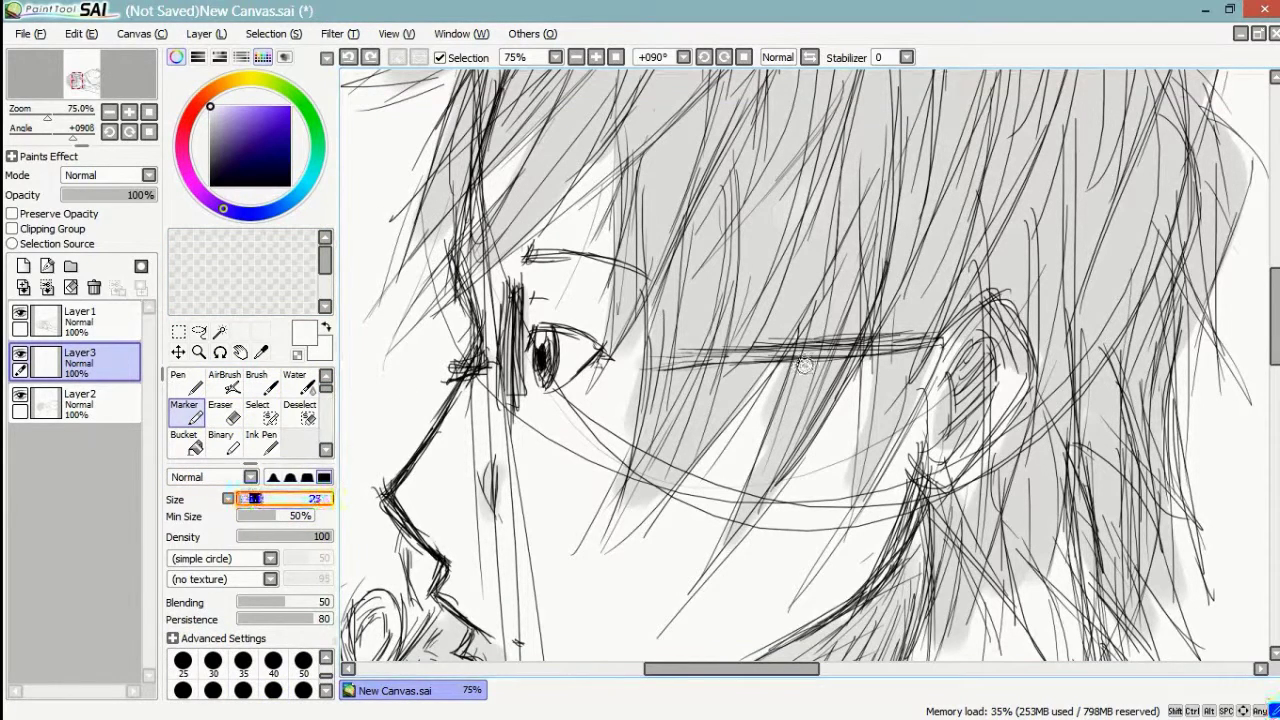
pyautogui.moveTo(803, 366); pyautogui.dragTo(693, 556)
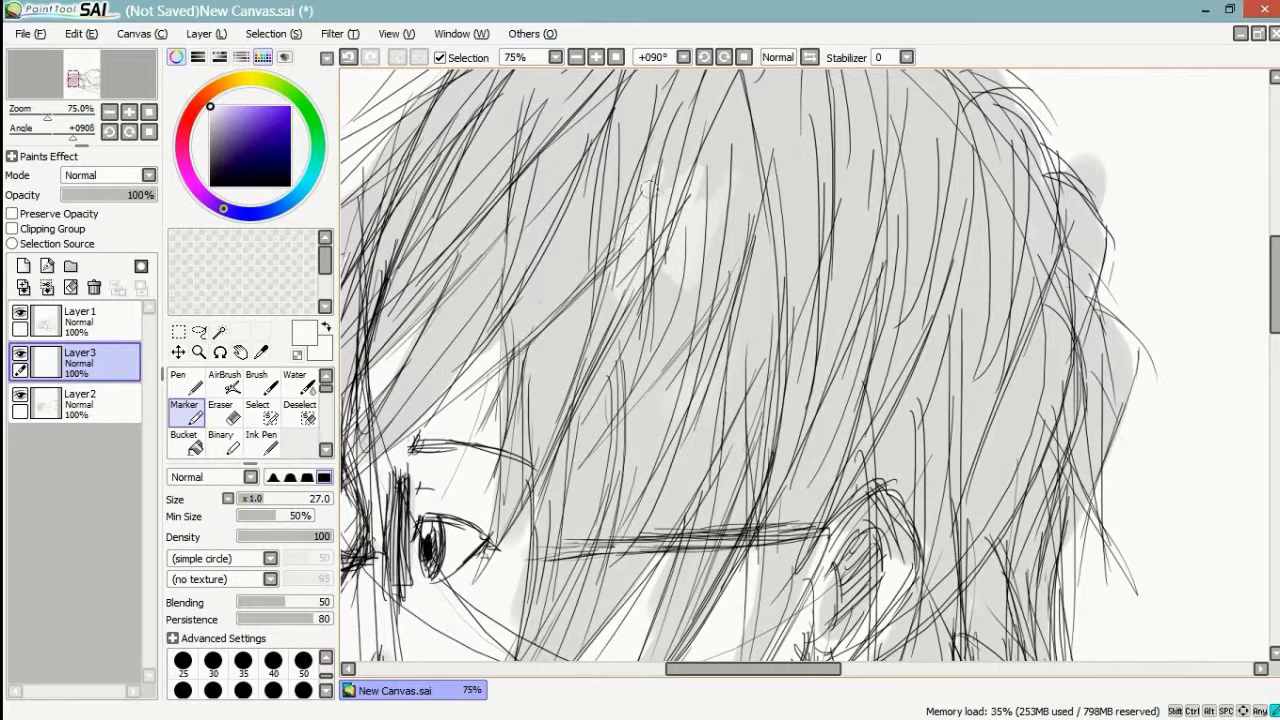
pyautogui.hotkey('ctrl', 'z')
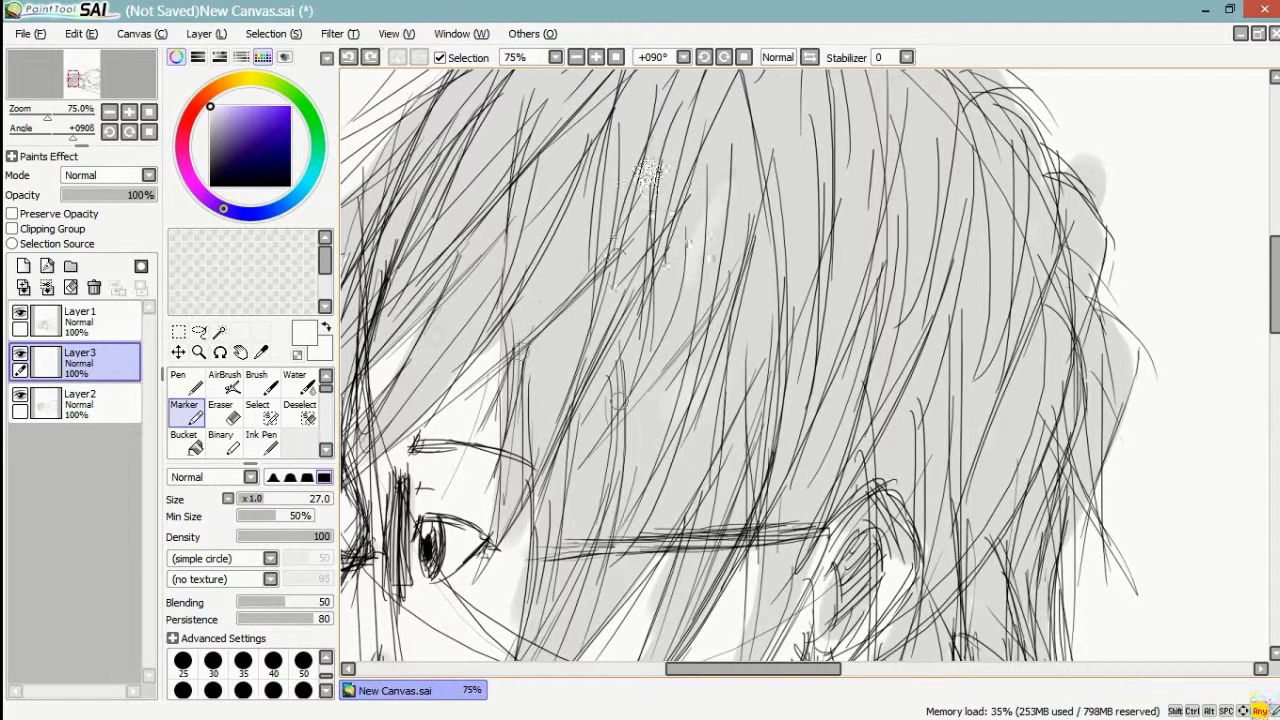
# - Paint a jagged white highlight across the front and middle of the hair with the Brush at size 42
pyautogui.click(257, 385)
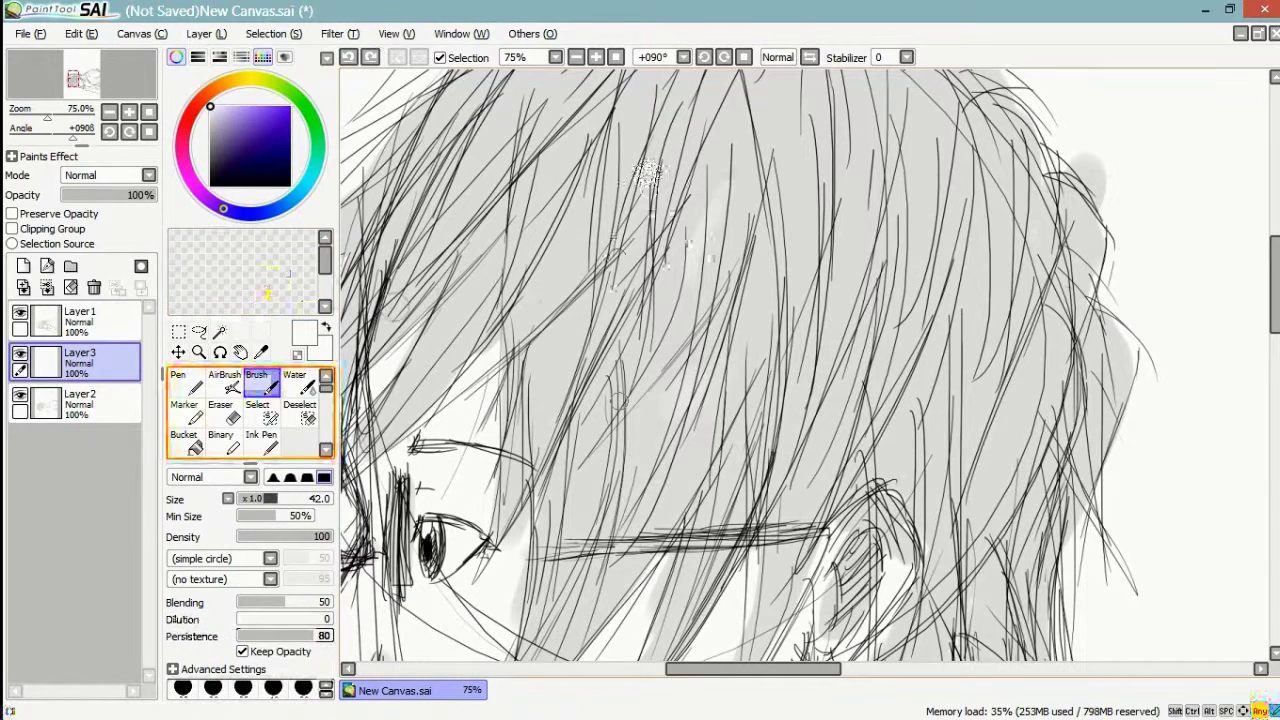
pyautogui.moveTo(590, 160)
pyautogui.mouseDown()
pyautogui.moveTo(535, 245)
pyautogui.moveTo(525, 160)
pyautogui.moveTo(492, 237)
pyautogui.moveTo(500, 216)
pyautogui.mouseUp()
pyautogui.moveTo(536, 163); pyautogui.dragTo(706, 194)
pyautogui.moveTo(658, 194)
pyautogui.mouseDown()
pyautogui.moveTo(610, 236)
pyautogui.moveTo(622, 180)
pyautogui.mouseUp()
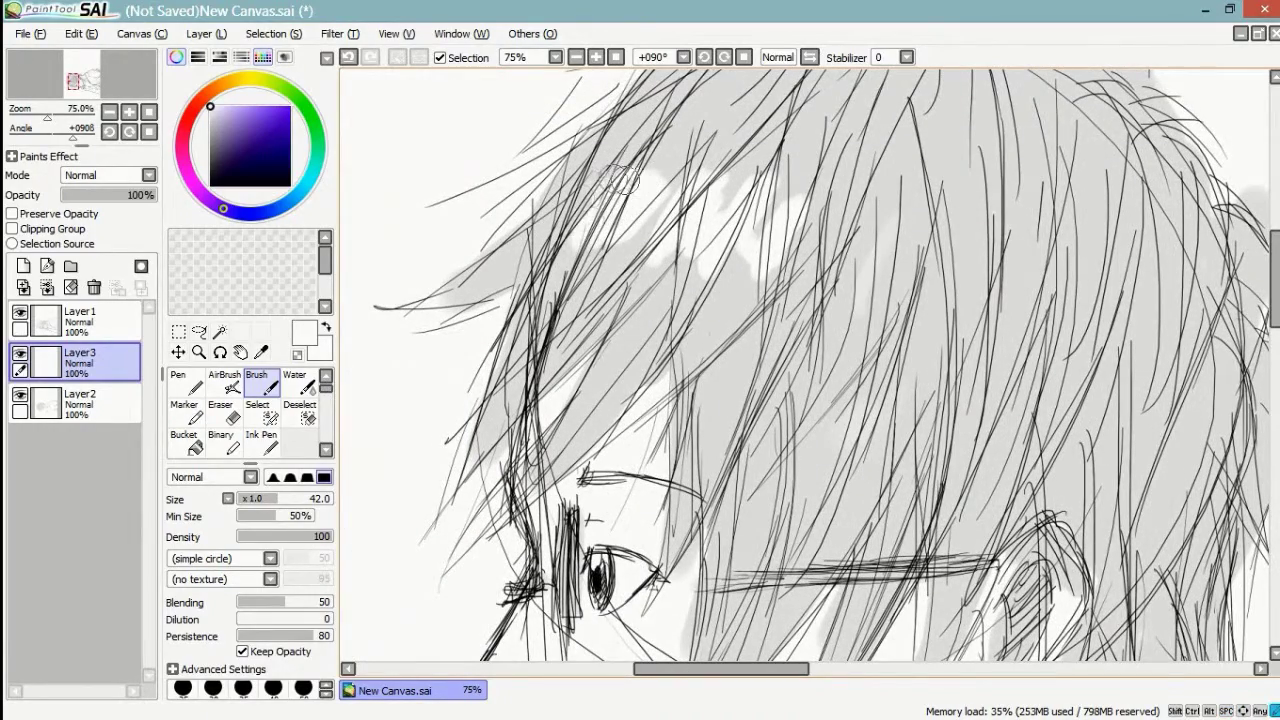
pyautogui.moveTo(815, 240)
pyautogui.mouseDown()
pyautogui.moveTo(728, 200)
pyautogui.moveTo(777, 207)
pyautogui.mouseUp()
pyautogui.moveTo(849, 257)
pyautogui.mouseDown()
pyautogui.moveTo(872, 215)
pyautogui.moveTo(860, 255)
pyautogui.moveTo(913, 237)
pyautogui.mouseUp()
# - Extend the white highlight band across the hair toward the back of the head
pyautogui.moveTo(1159, 342)
pyautogui.mouseDown()
pyautogui.moveTo(1154, 330)
pyautogui.moveTo(1137, 366)
pyautogui.mouseUp()
pyautogui.moveTo(1134, 275); pyautogui.dragTo(1098, 360)
pyautogui.moveTo(1095, 298)
pyautogui.mouseDown()
pyautogui.moveTo(1093, 310)
pyautogui.moveTo(975, 265)
pyautogui.moveTo(948, 286)
pyautogui.mouseUp()
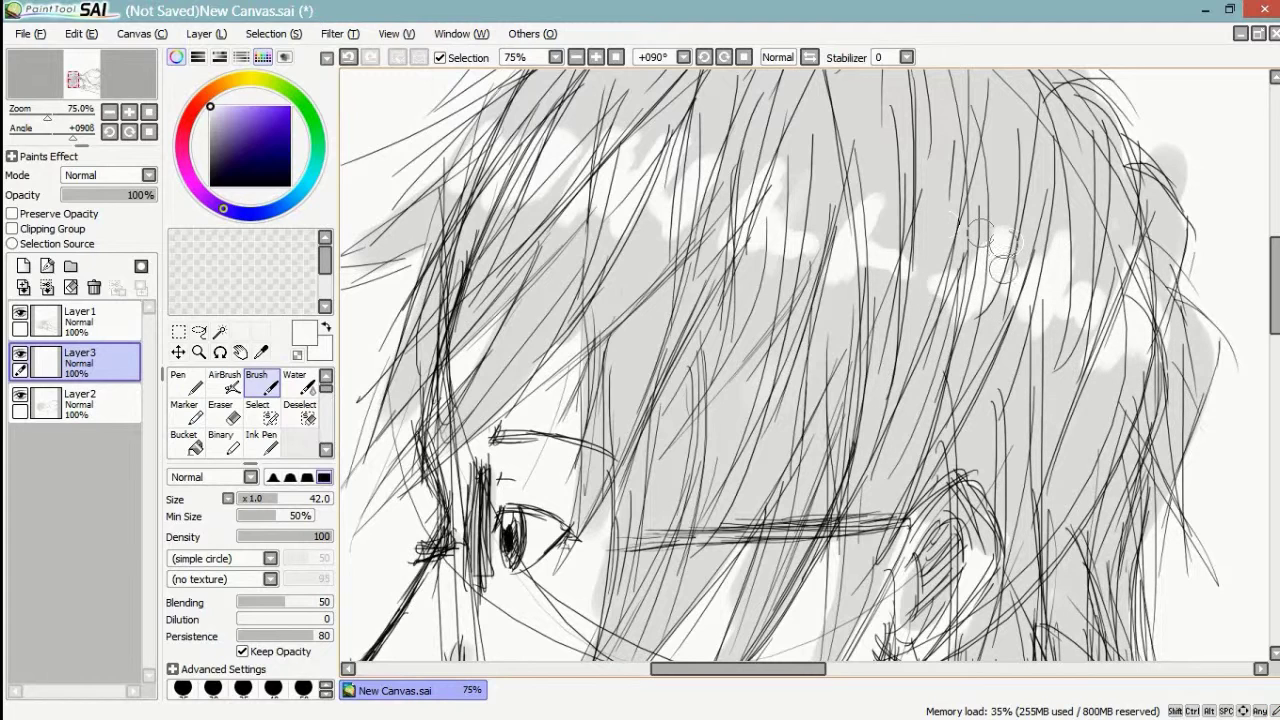
pyautogui.moveTo(979, 235)
pyautogui.mouseDown()
pyautogui.moveTo(930, 290)
pyautogui.moveTo(967, 171)
pyautogui.moveTo(959, 155)
pyautogui.mouseUp()
pyautogui.moveTo(843, 254); pyautogui.dragTo(812, 340)
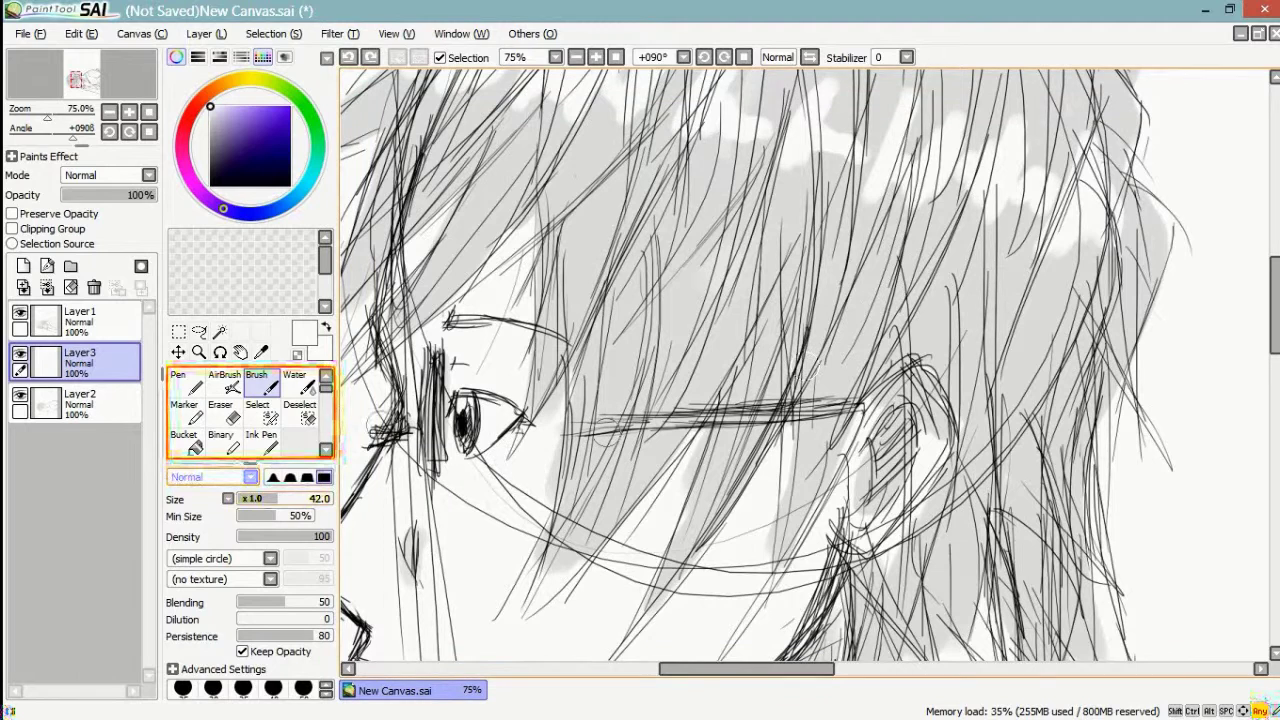
# - Reduce the brush size to 6 and draw fine white highlight strands through the grey hair
pyautogui.press('[')
pyautogui.press('[')
pyautogui.press('[')
pyautogui.press('[')
pyautogui.press('[')
pyautogui.press('[')
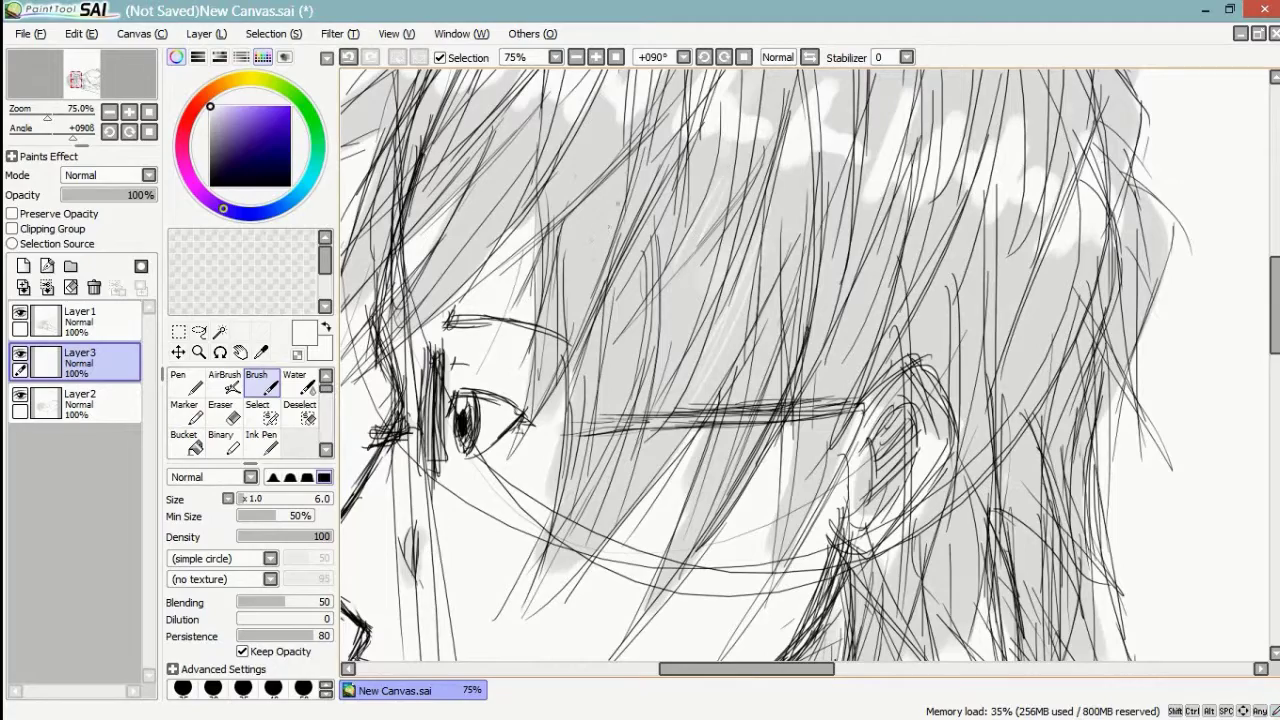
pyautogui.moveTo(593, 273); pyautogui.dragTo(673, 394)
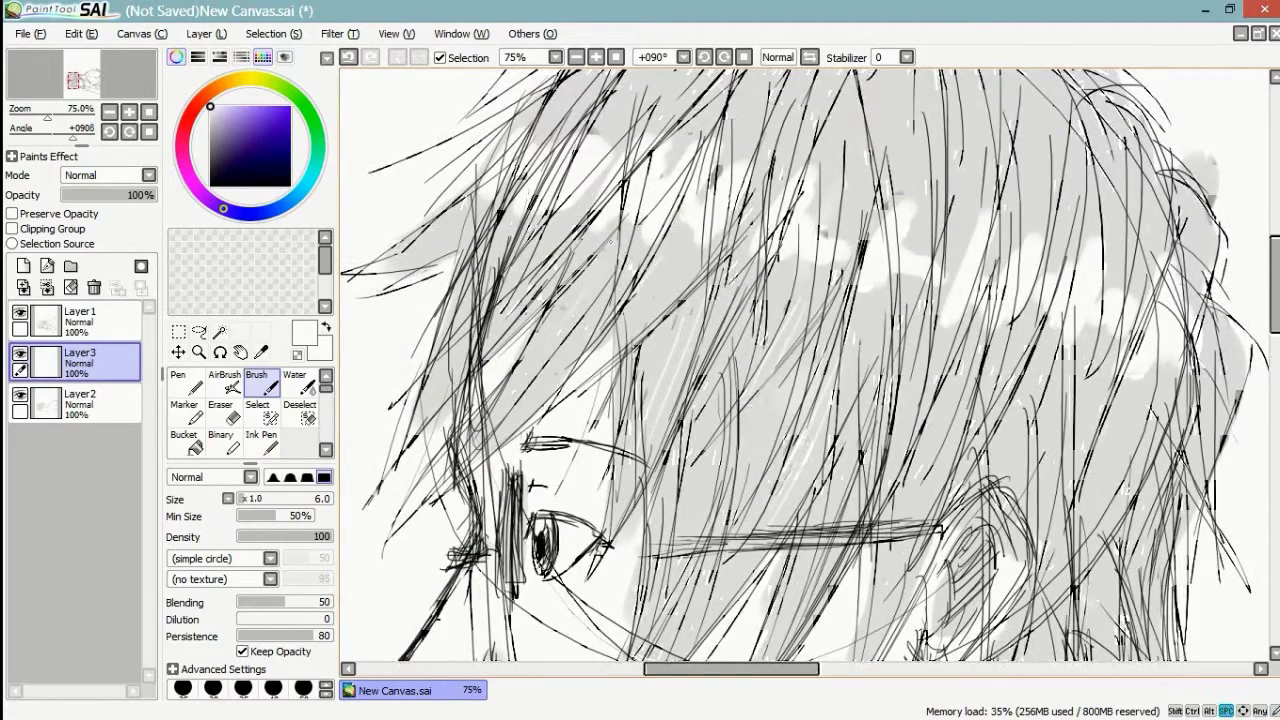
pyautogui.moveTo(800, 260); pyautogui.dragTo(732, 483)
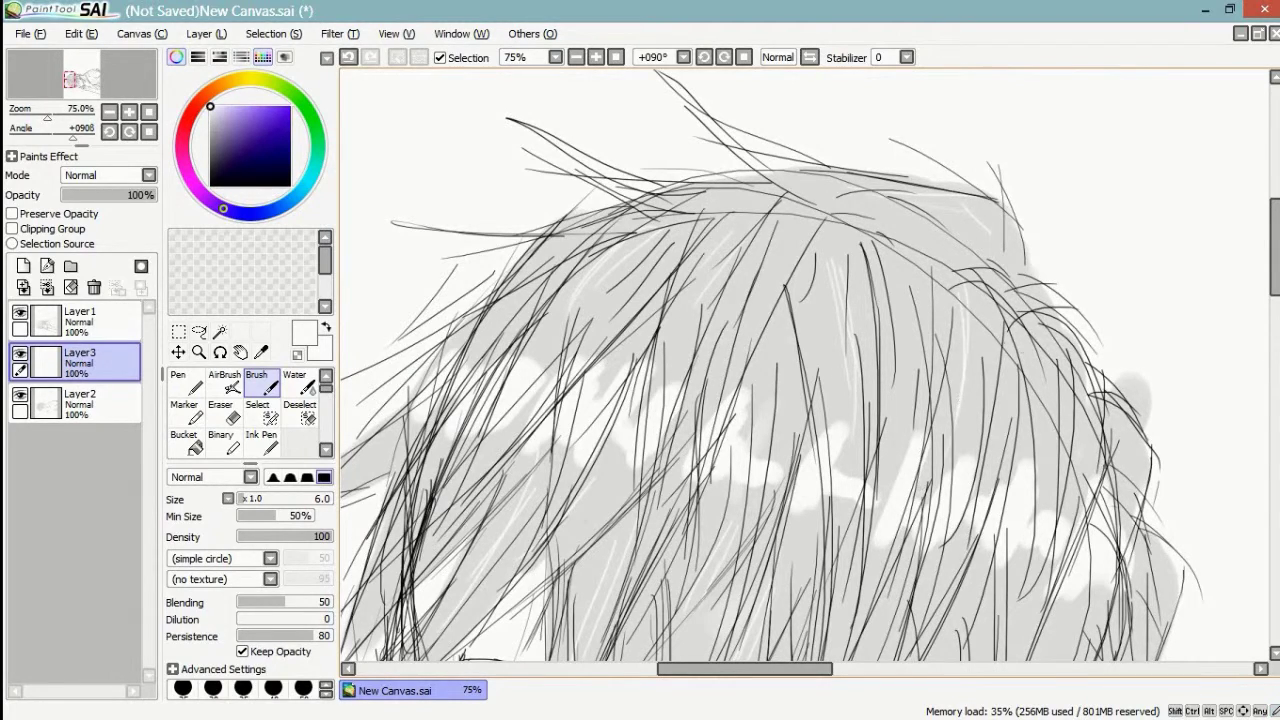
pyautogui.moveTo(700, 450); pyautogui.dragTo(690, 342)
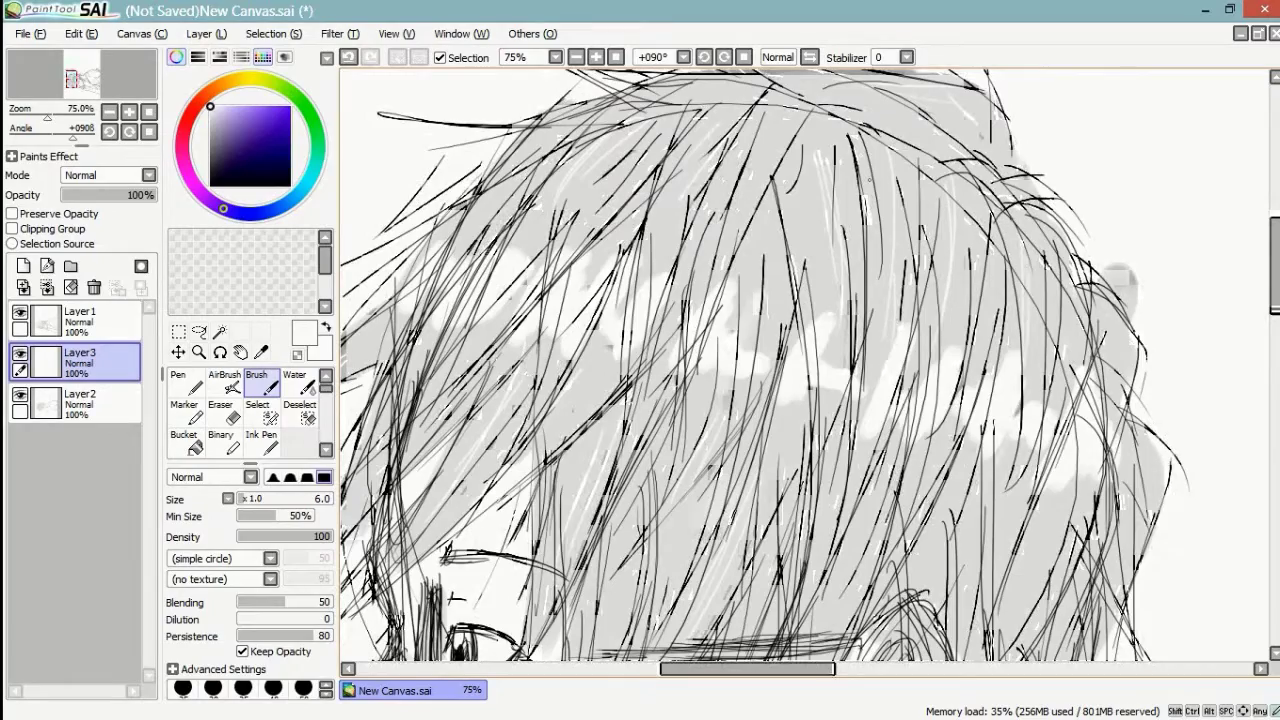
pyautogui.moveTo(700, 500); pyautogui.dragTo(645, 325)
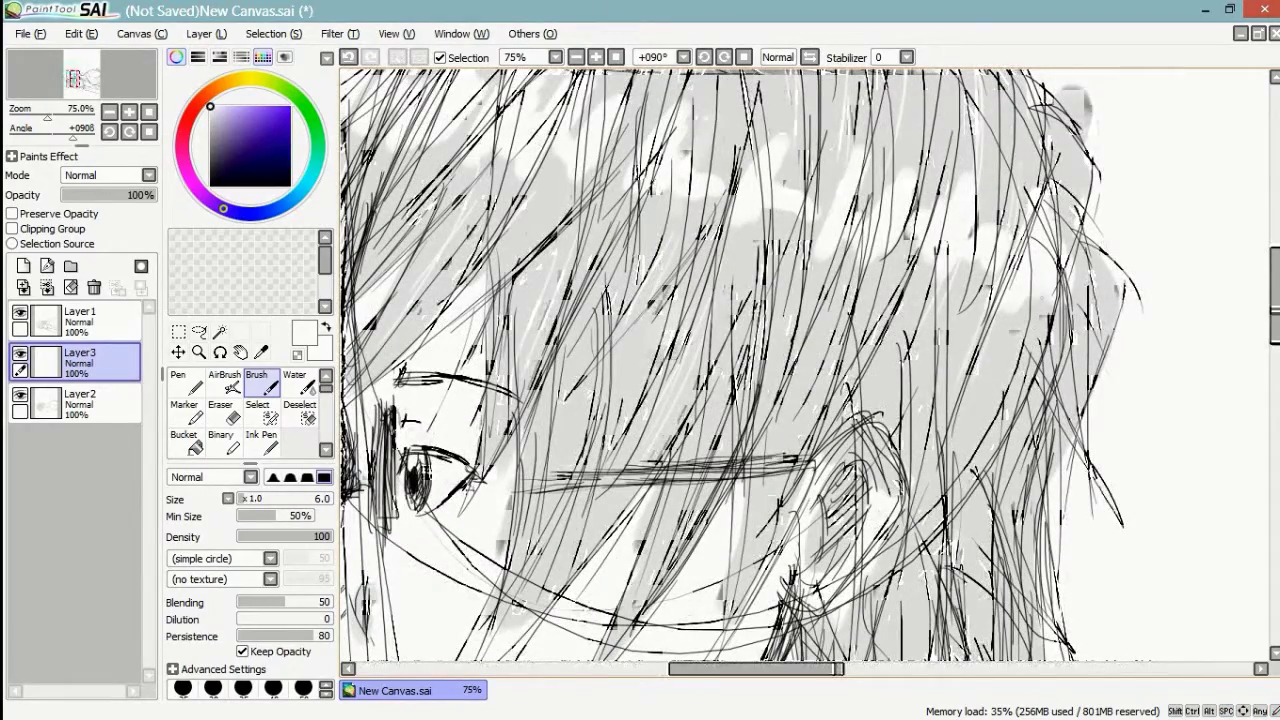
pyautogui.moveTo(700, 500); pyautogui.dragTo(717, 317)
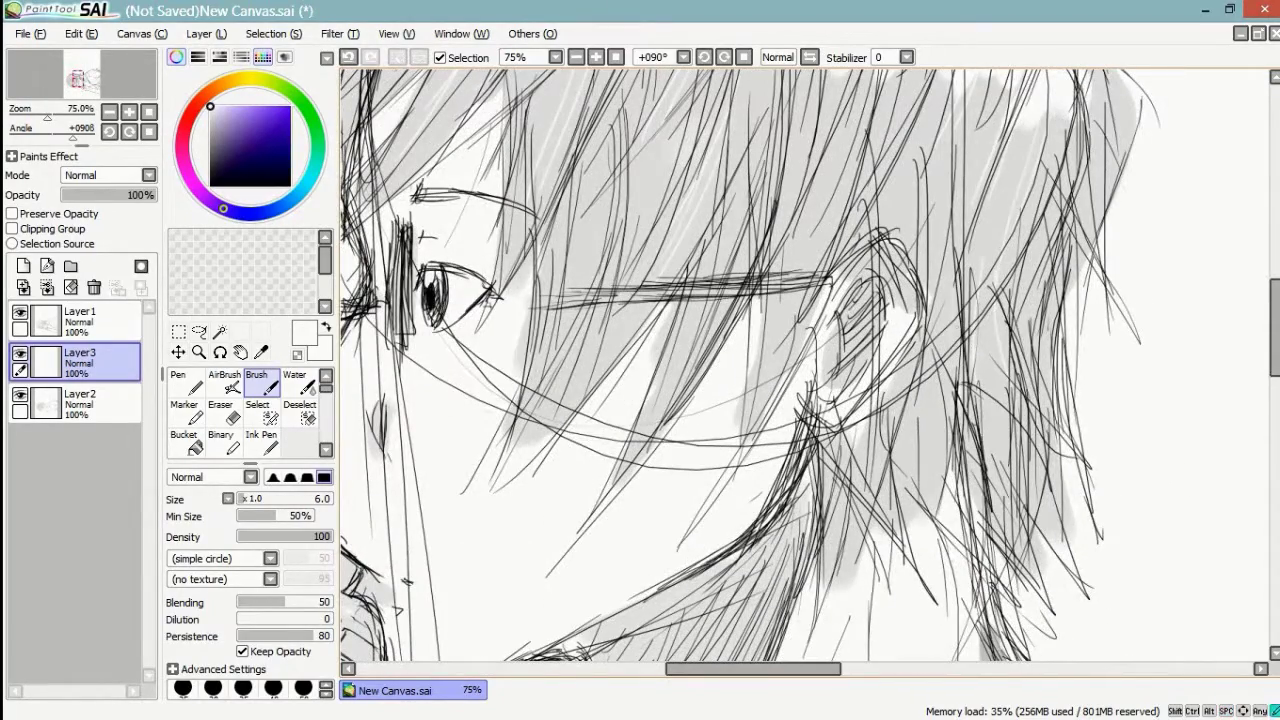
pyautogui.moveTo(700, 500); pyautogui.dragTo(805, 330)
# - Add another new layer and place it between the line layer and the white highlight layer
pyautogui.moveTo(700, 500); pyautogui.dragTo(670, 270)
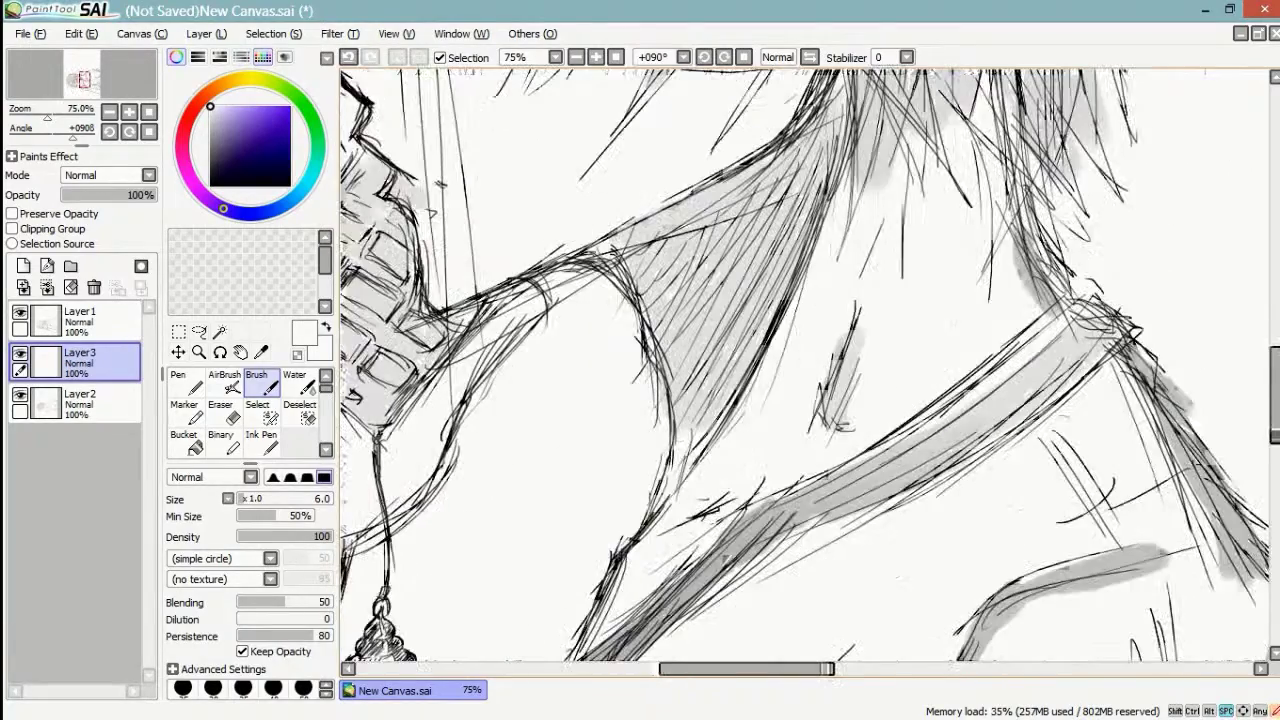
pyautogui.moveTo(875, 373); pyautogui.dragTo(777, 98)
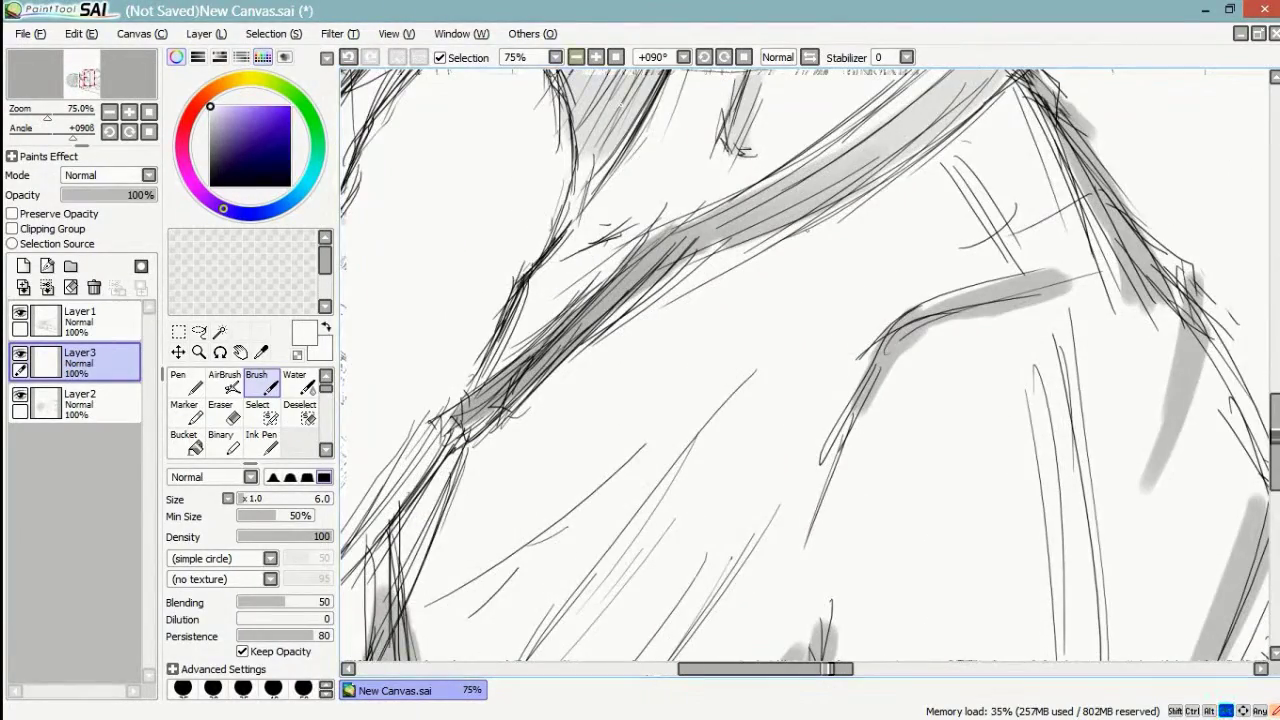
pyautogui.click(577, 57)
pyautogui.click(577, 57)
pyautogui.moveTo(443, 166)
pyautogui.mouseDown()
pyautogui.moveTo(511, 296)
pyautogui.moveTo(490, 212)
pyautogui.mouseUp()
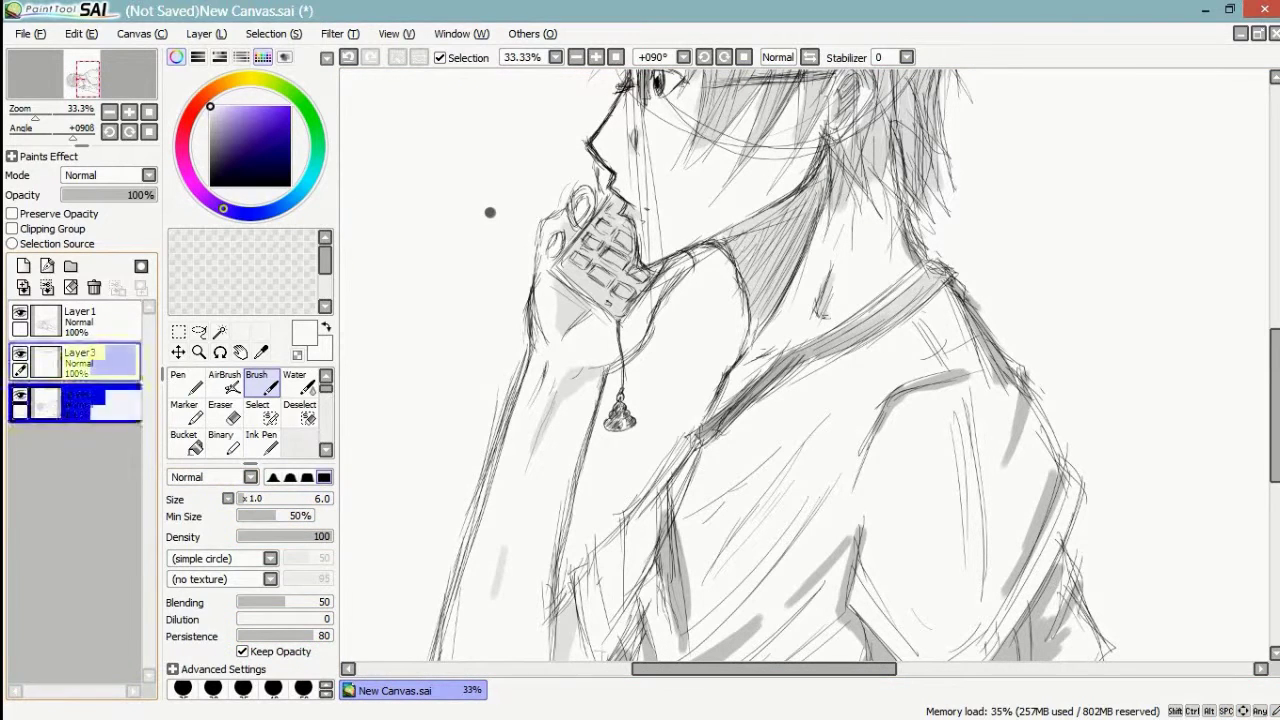
pyautogui.click(23, 266)
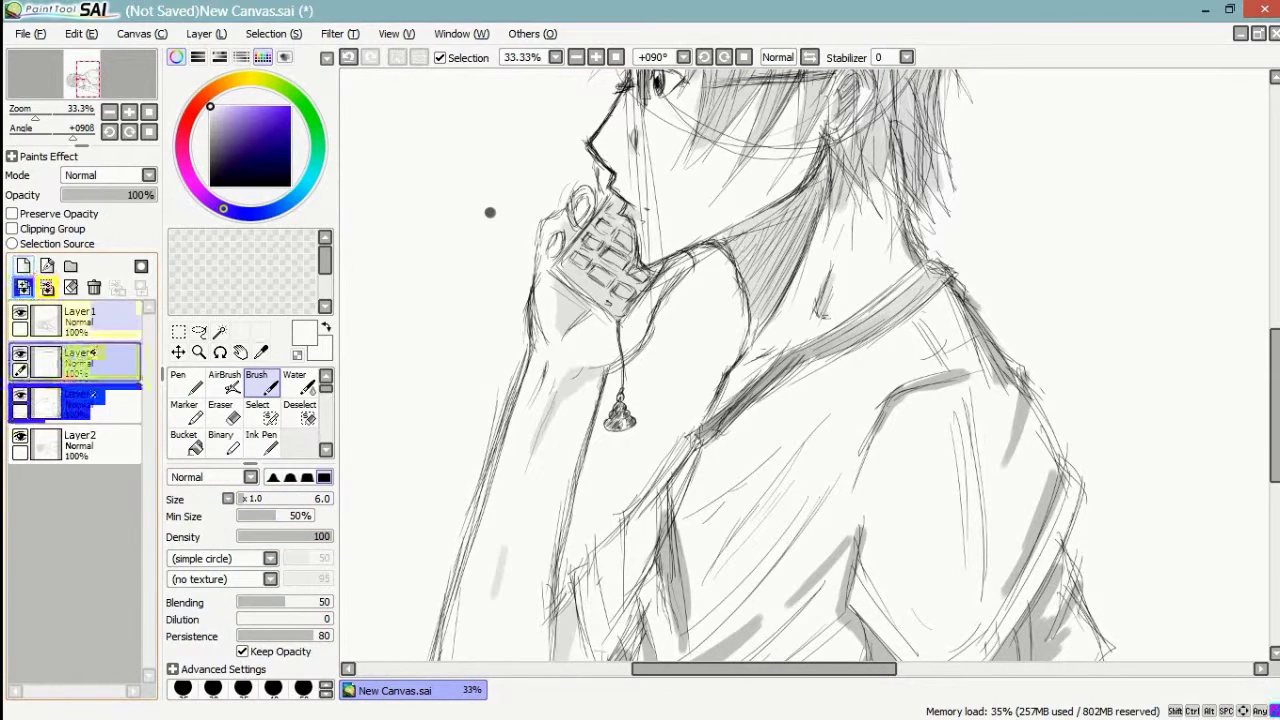
pyautogui.moveTo(90, 363); pyautogui.dragTo(90, 415)
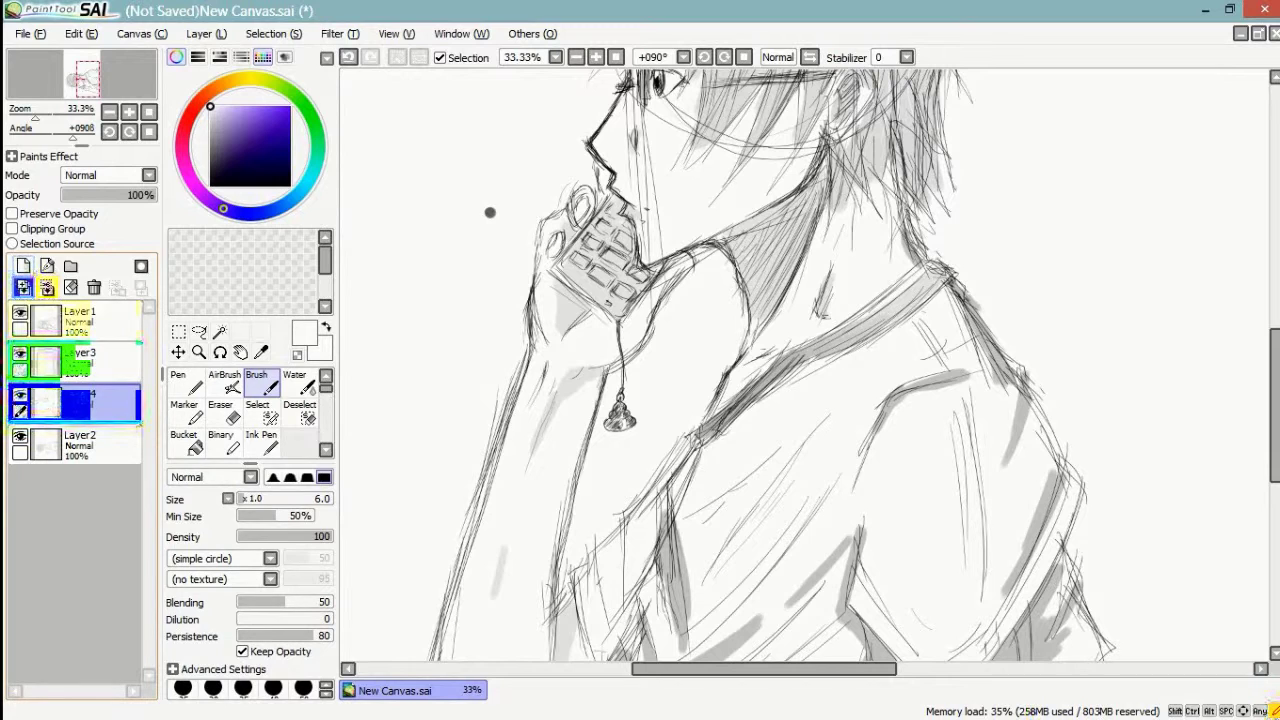
pyautogui.moveTo(90, 404); pyautogui.dragTo(90, 347)
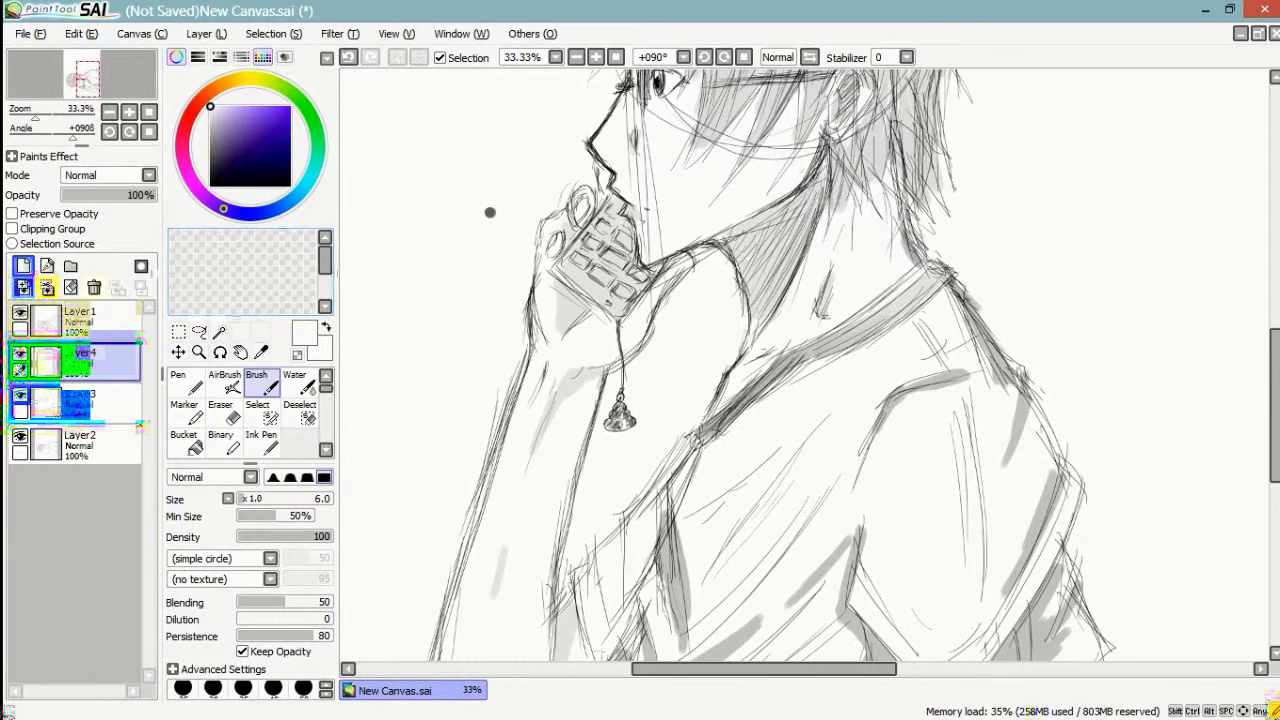
# - Choose light grey at brush size 100, try blocking in the shirt, and undo the stroke
pyautogui.moveTo(213, 128); pyautogui.dragTo(212, 122)
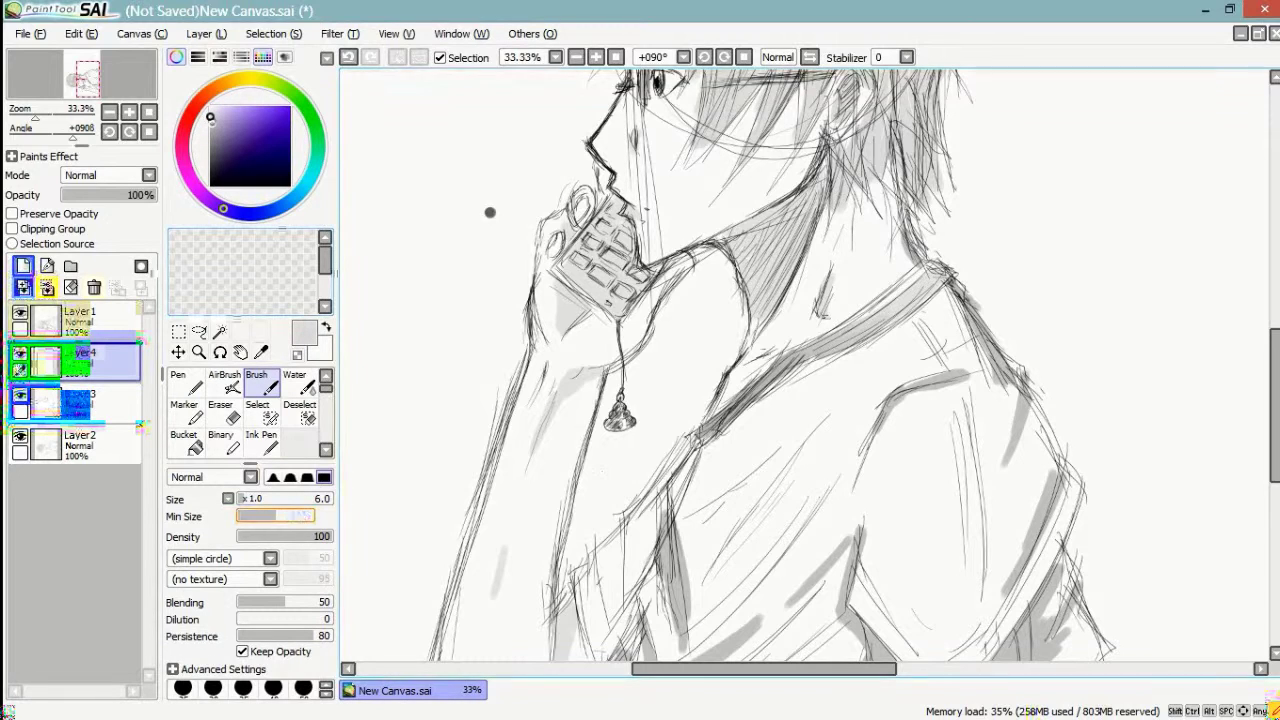
pyautogui.click(315, 499)
pyautogui.moveTo(776, 561)
pyautogui.mouseDown()
pyautogui.moveTo(857, 480)
pyautogui.moveTo(781, 609)
pyautogui.moveTo(914, 479)
pyautogui.moveTo(856, 568)
pyautogui.moveTo(907, 552)
pyautogui.moveTo(894, 588)
pyautogui.moveTo(936, 577)
pyautogui.moveTo(872, 580)
pyautogui.mouseUp()
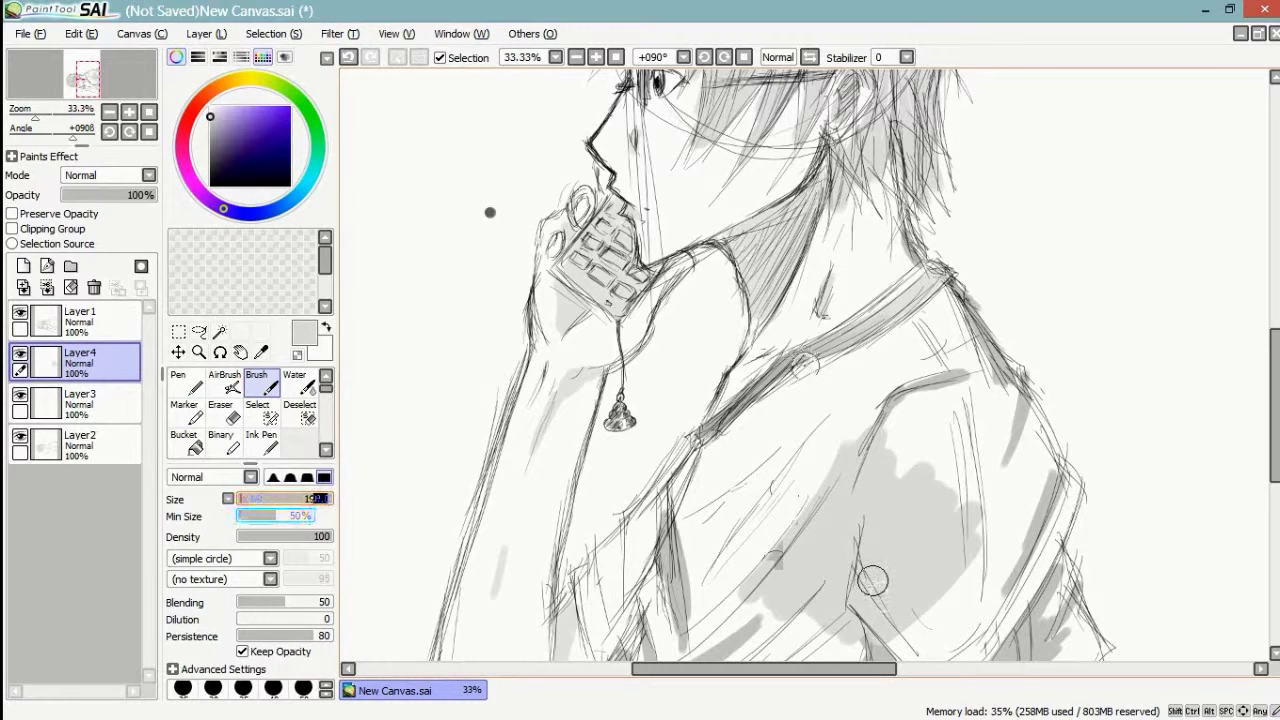
pyautogui.hotkey('ctrl', 'z')
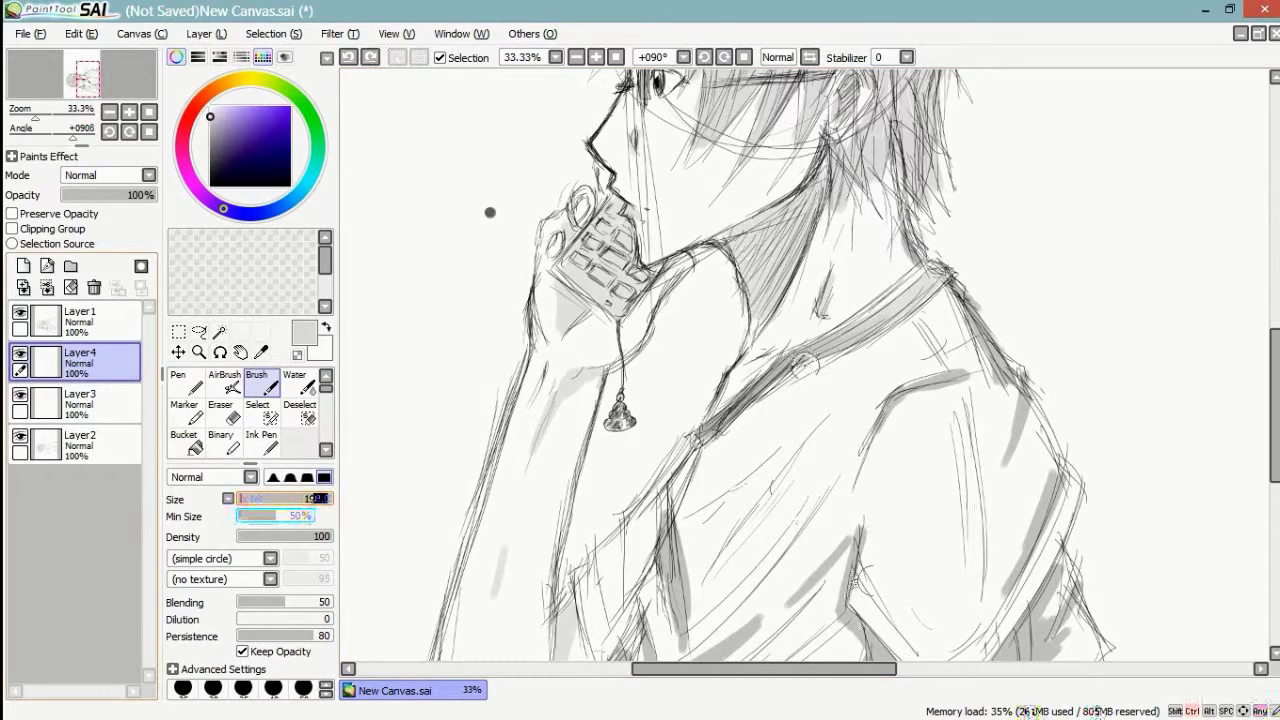
# - Try shading the shirt with Layer4 moved beneath the white highlight layer, and undo the stroke
pyautogui.moveTo(88, 362); pyautogui.dragTo(88, 416)
pyautogui.moveTo(920, 460)
pyautogui.mouseDown()
pyautogui.moveTo(800, 598)
pyautogui.moveTo(811, 577)
pyautogui.mouseUp()
pyautogui.hotkey('ctrl', 'z')
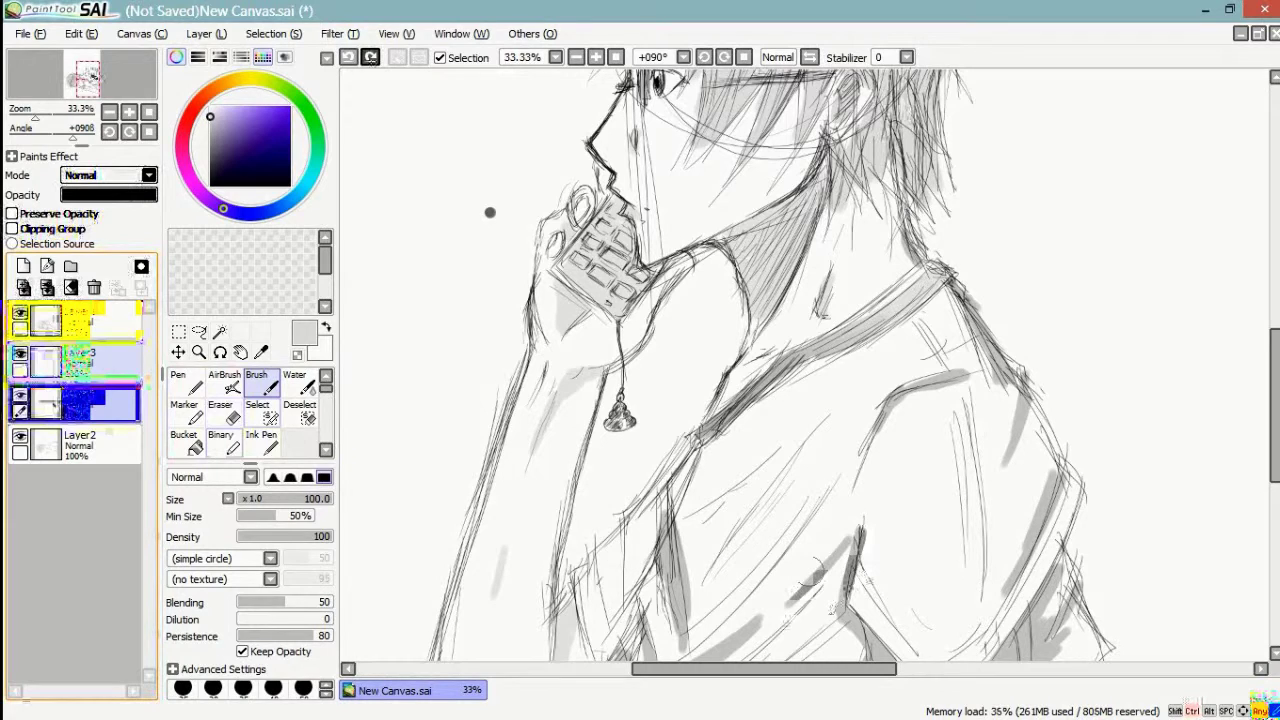
# - Move Layer4 beneath Layer2 and block in the lower front of the shirt with light grey
pyautogui.moveTo(110, 404); pyautogui.dragTo(112, 456)
pyautogui.moveTo(974, 482)
pyautogui.mouseDown()
pyautogui.moveTo(850, 588)
pyautogui.moveTo(883, 497)
pyautogui.moveTo(746, 552)
pyautogui.moveTo(860, 505)
pyautogui.moveTo(818, 600)
pyautogui.moveTo(900, 560)
pyautogui.moveTo(920, 608)
pyautogui.mouseUp()
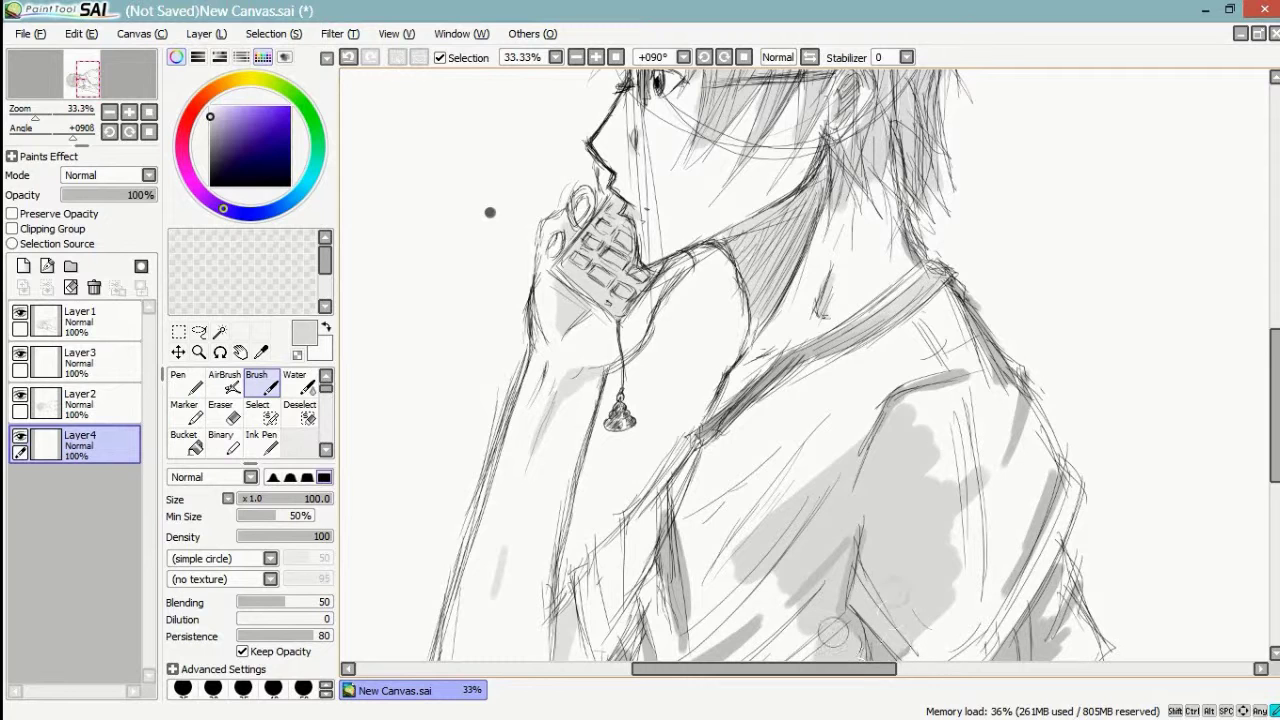
pyautogui.moveTo(1275, 430); pyautogui.dragTo(1275, 456)
pyautogui.moveTo(795, 543)
pyautogui.mouseDown()
pyautogui.moveTo(844, 562)
pyautogui.moveTo(714, 611)
pyautogui.moveTo(753, 557)
pyautogui.mouseUp()
pyautogui.moveTo(803, 483)
pyautogui.mouseDown()
pyautogui.moveTo(651, 609)
pyautogui.moveTo(710, 410)
pyautogui.moveTo(642, 520)
pyautogui.moveTo(650, 500)
pyautogui.mouseUp()
pyautogui.moveTo(890, 486)
pyautogui.mouseDown()
pyautogui.moveTo(950, 450)
pyautogui.moveTo(909, 586)
pyautogui.moveTo(942, 588)
pyautogui.mouseUp()
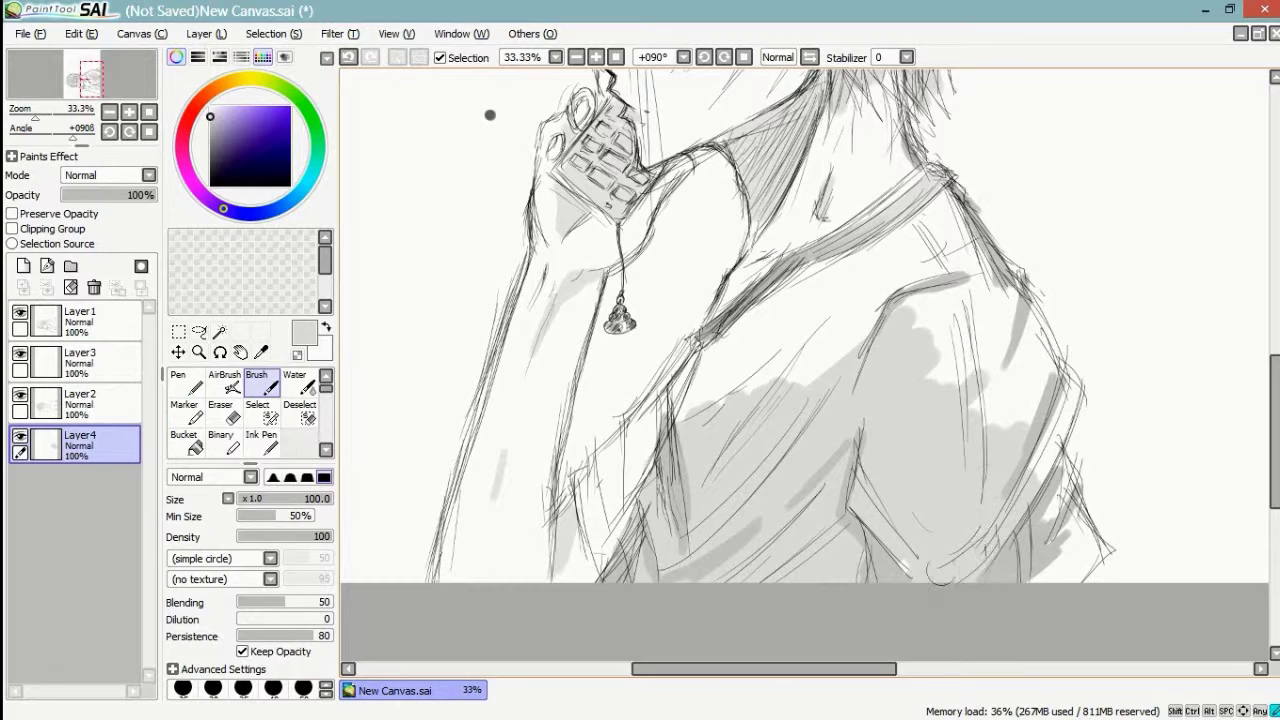
# - Fill the shirt's sleeve from the shoulder down to the hem with the same light grey
pyautogui.moveTo(904, 429)
pyautogui.mouseDown()
pyautogui.moveTo(939, 451)
pyautogui.moveTo(969, 390)
pyautogui.moveTo(943, 324)
pyautogui.moveTo(918, 336)
pyautogui.moveTo(952, 352)
pyautogui.moveTo(1020, 417)
pyautogui.mouseUp()
pyautogui.moveTo(1019, 345)
pyautogui.mouseDown()
pyautogui.moveTo(1050, 420)
pyautogui.moveTo(1030, 505)
pyautogui.moveTo(1084, 522)
pyautogui.moveTo(1085, 555)
pyautogui.moveTo(1062, 590)
pyautogui.moveTo(1033, 583)
pyautogui.mouseUp()
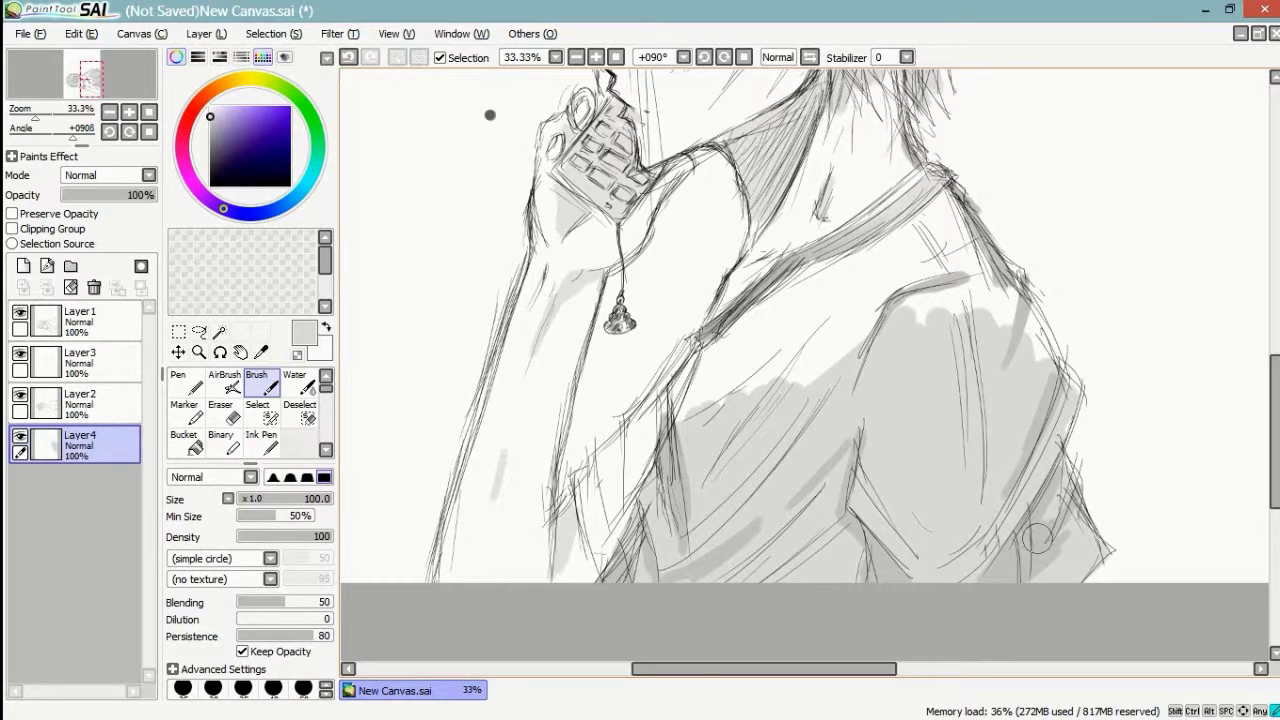
pyautogui.moveTo(978, 312)
pyautogui.mouseDown()
pyautogui.moveTo(988, 297)
pyautogui.moveTo(976, 268)
pyautogui.moveTo(1006, 302)
pyautogui.moveTo(968, 285)
pyautogui.moveTo(930, 295)
pyautogui.moveTo(962, 320)
pyautogui.mouseUp()
# - Extend the light grey across the shirt's shoulder, neckline, upper chest and front edge, covering the remaining gaps
pyautogui.moveTo(853, 363)
pyautogui.mouseDown()
pyautogui.moveTo(790, 390)
pyautogui.moveTo(760, 370)
pyautogui.moveTo(783, 327)
pyautogui.moveTo(710, 400)
pyautogui.moveTo(703, 362)
pyautogui.moveTo(840, 255)
pyautogui.moveTo(955, 258)
pyautogui.moveTo(965, 235)
pyautogui.moveTo(935, 208)
pyautogui.mouseUp()
pyautogui.moveTo(742, 375)
pyautogui.mouseDown()
pyautogui.moveTo(736, 453)
pyautogui.moveTo(795, 312)
pyautogui.mouseUp()
pyautogui.moveTo(666, 410)
pyautogui.mouseDown()
pyautogui.moveTo(714, 340)
pyautogui.moveTo(650, 470)
pyautogui.moveTo(676, 495)
pyautogui.moveTo(648, 416)
pyautogui.moveTo(656, 490)
pyautogui.moveTo(686, 462)
pyautogui.mouseUp()
pyautogui.moveTo(855, 266); pyautogui.dragTo(795, 444)
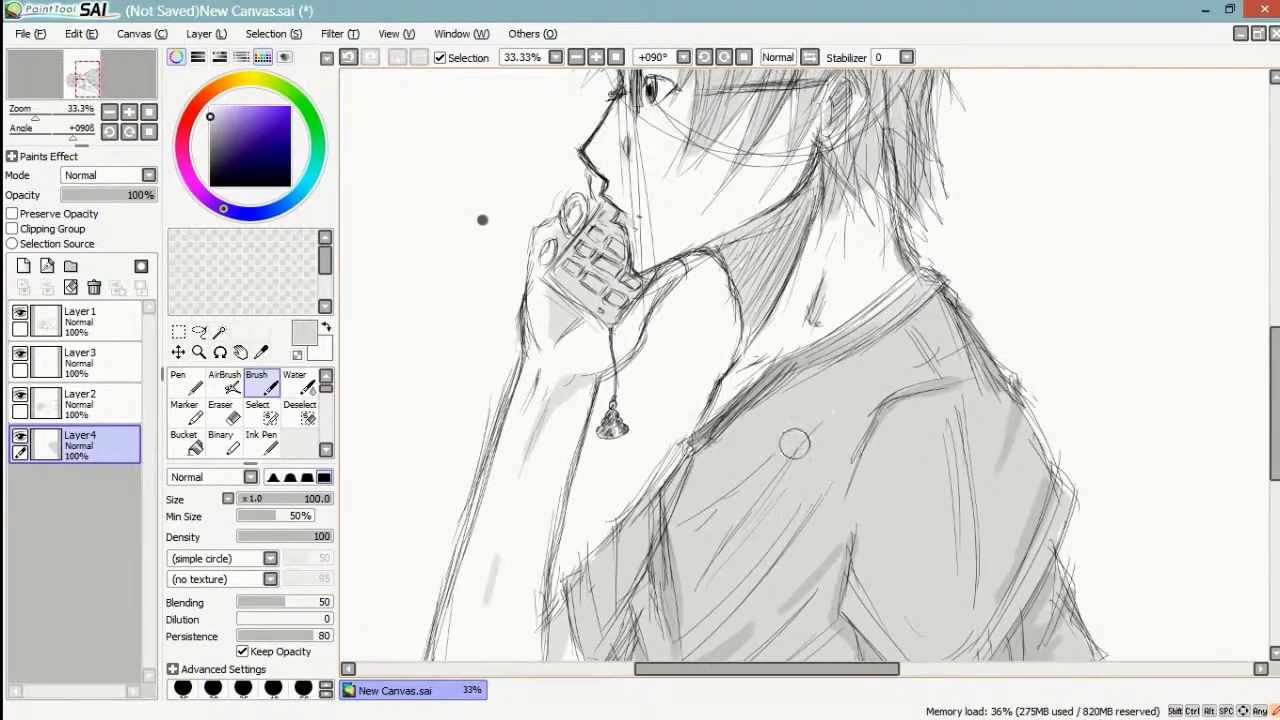
pyautogui.moveTo(826, 390); pyautogui.dragTo(793, 502)
pyautogui.moveTo(449, 340); pyautogui.dragTo(454, 265)
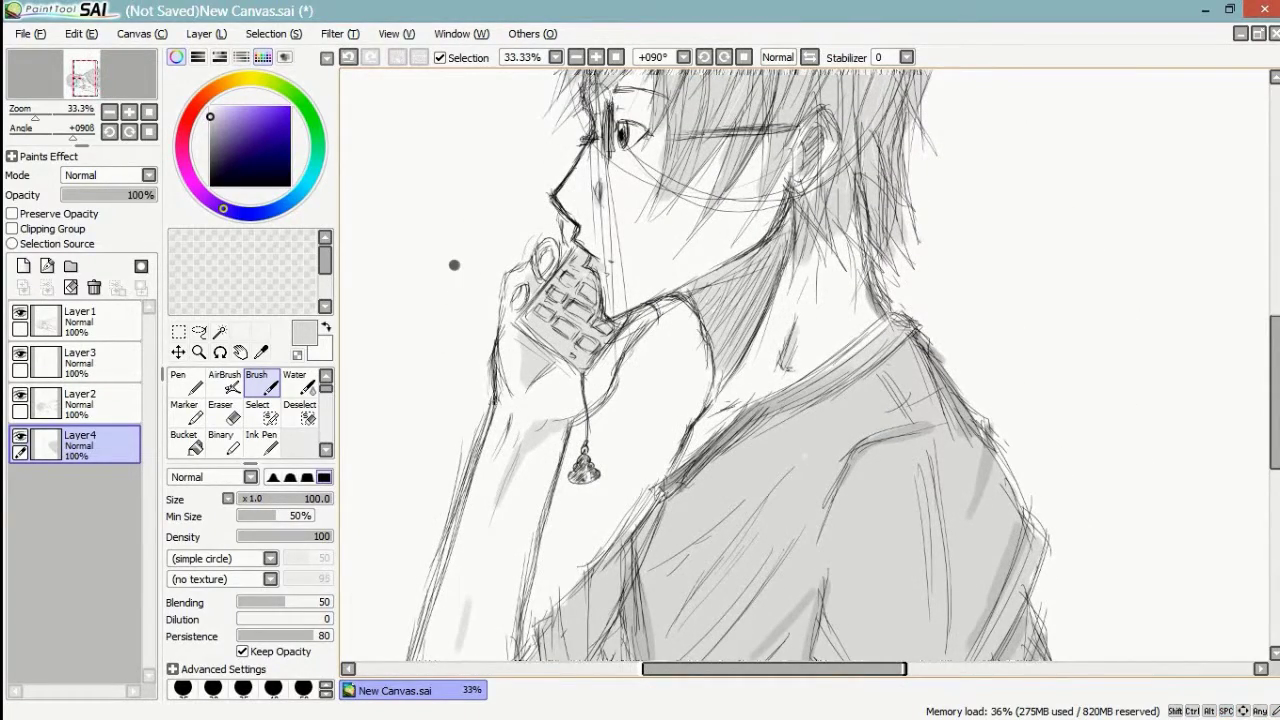
pyautogui.scroll(-2, 451, 266)
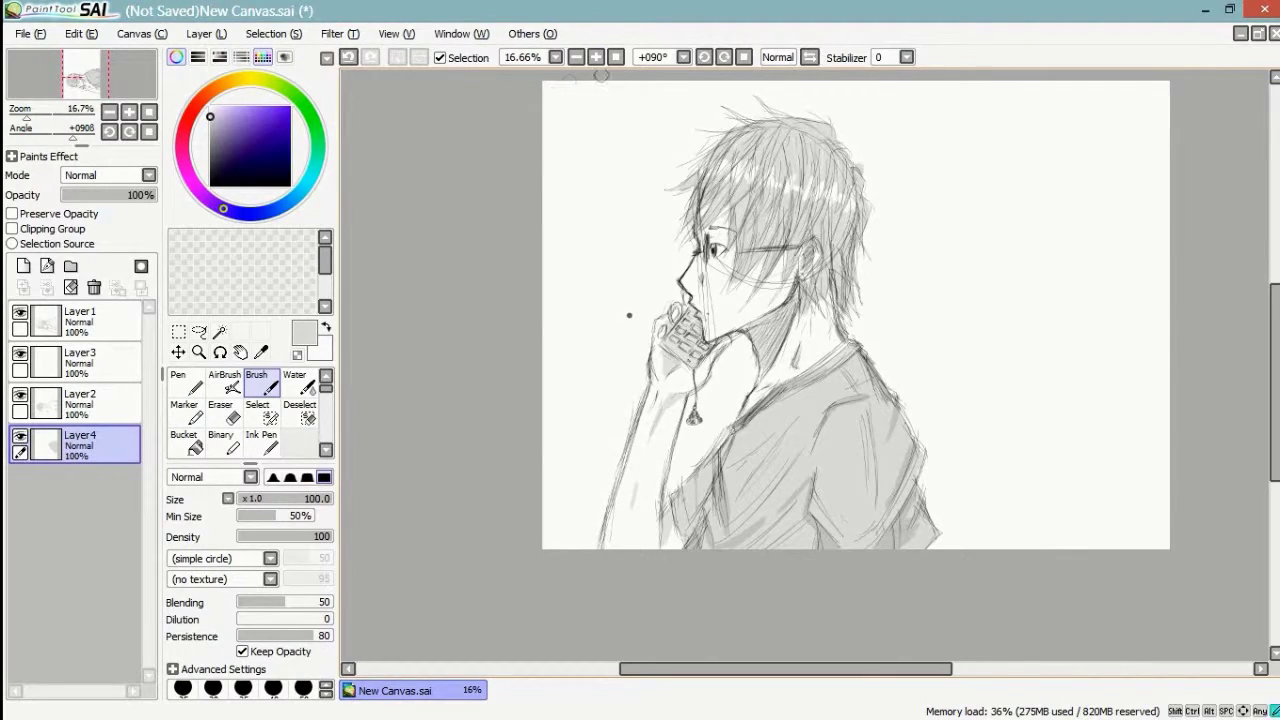
# - Erase the stray grey dot beside the phone hand on Layer2
pyautogui.scroll(3, 543, 289)
pyautogui.moveTo(545, 293); pyautogui.dragTo(942, 331)
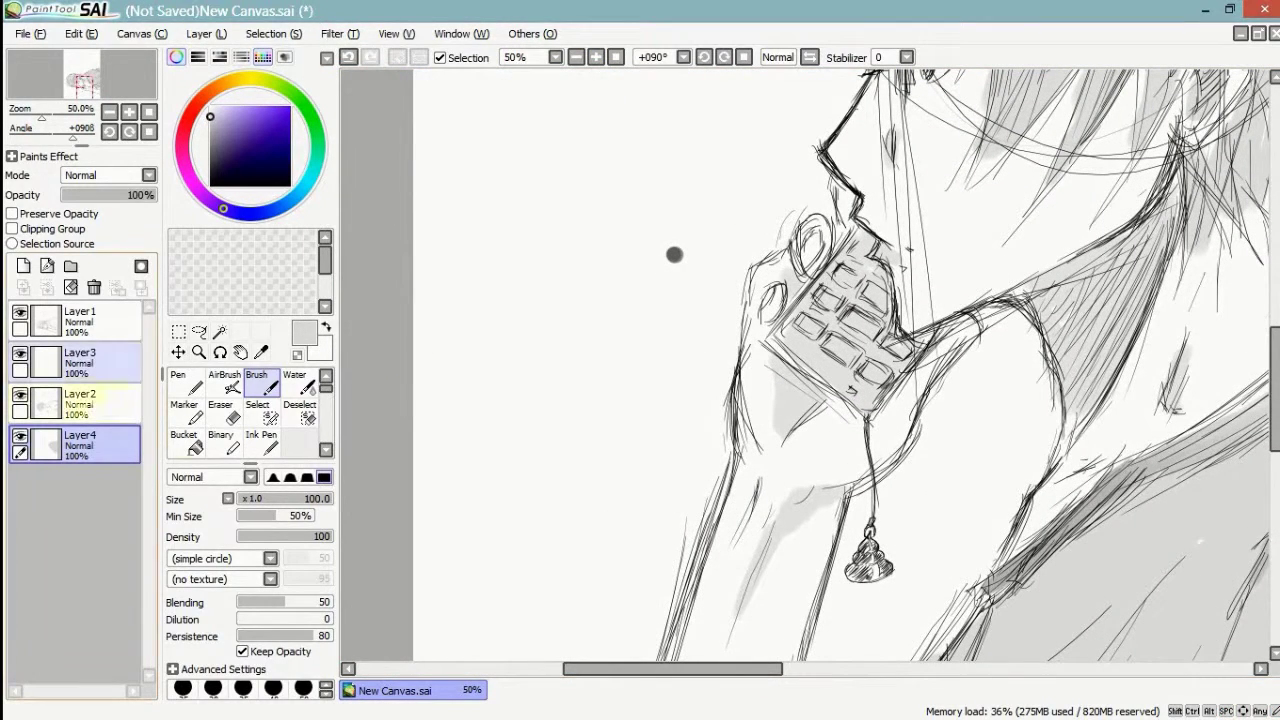
pyautogui.press('e')
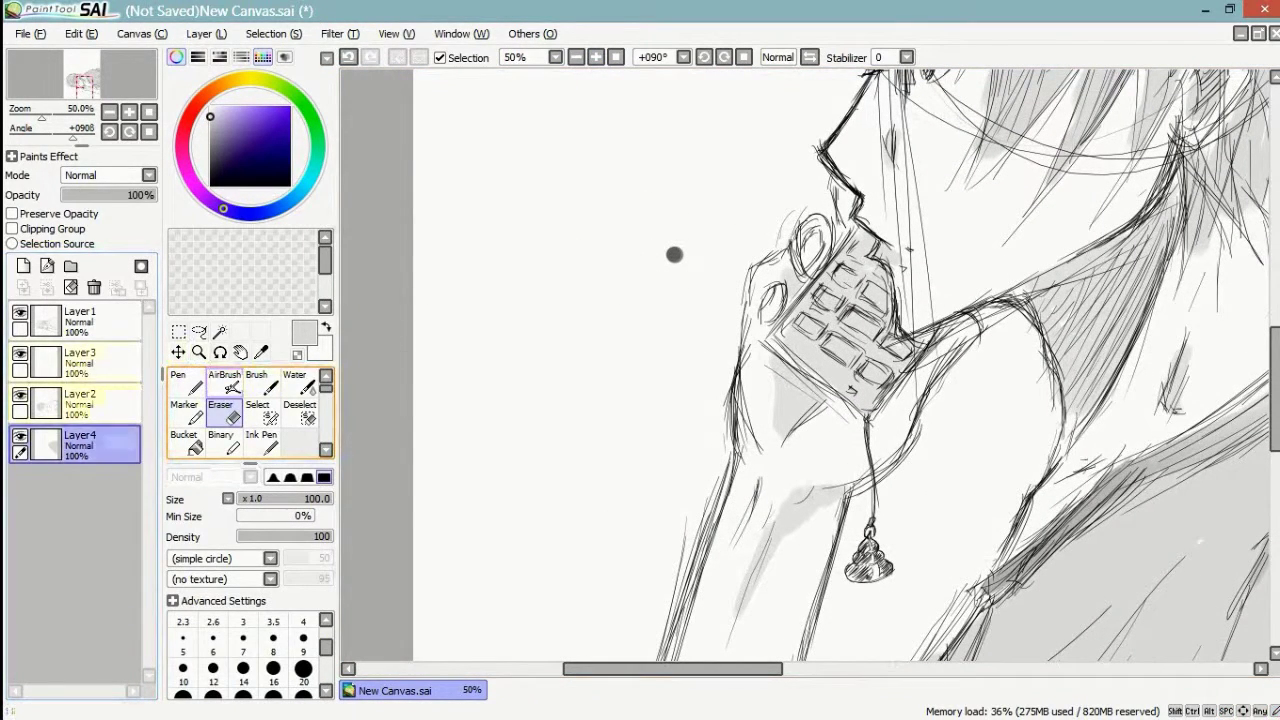
pyautogui.click(95, 404)
pyautogui.moveTo(630, 240)
pyautogui.mouseDown()
pyautogui.moveTo(655, 296)
pyautogui.moveTo(656, 246)
pyautogui.mouseUp()
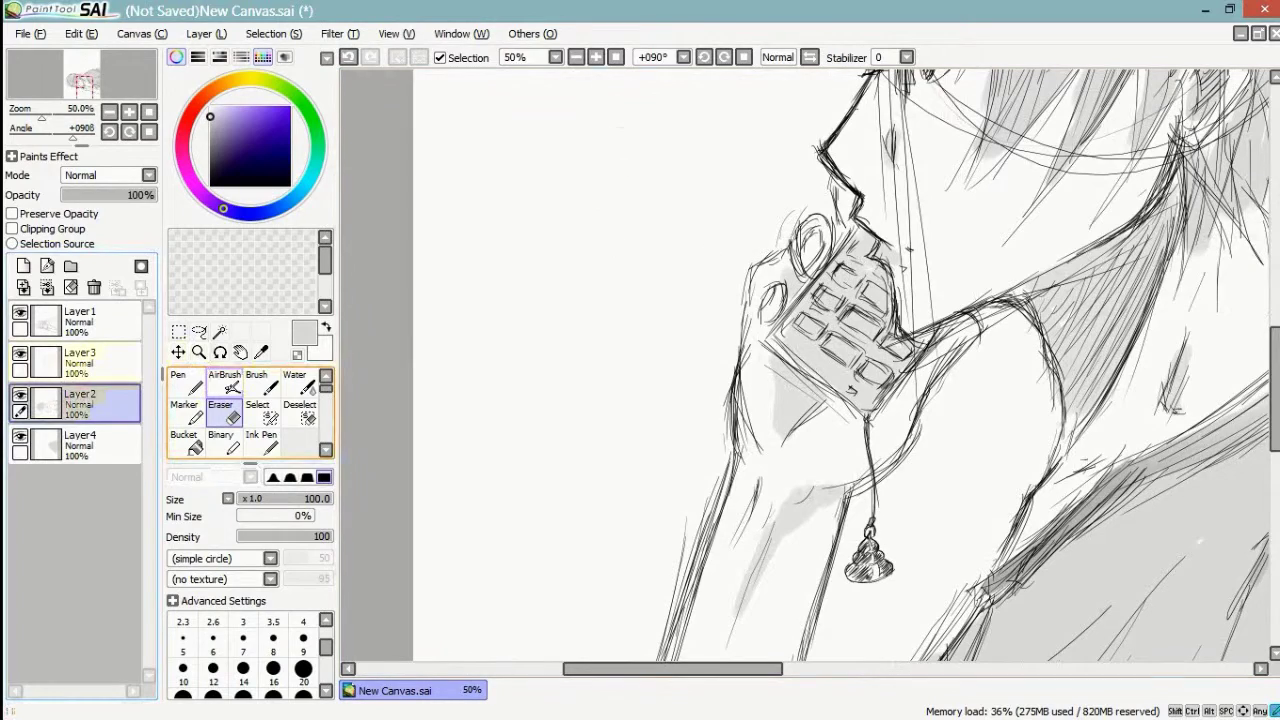
pyautogui.click(577, 58)
pyautogui.click(577, 58)
pyautogui.click(577, 58)
pyautogui.moveTo(840, 290)
pyautogui.mouseDown()
pyautogui.moveTo(770, 279)
pyautogui.moveTo(684, 301)
pyautogui.mouseUp()
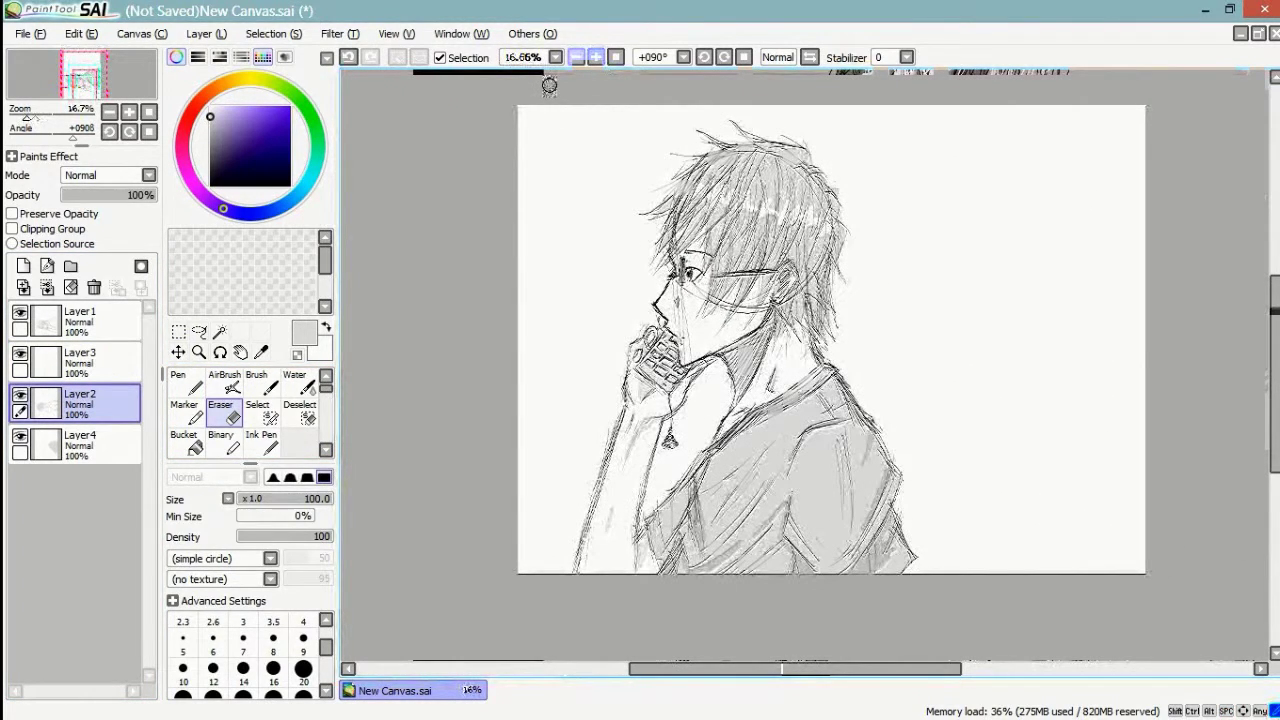